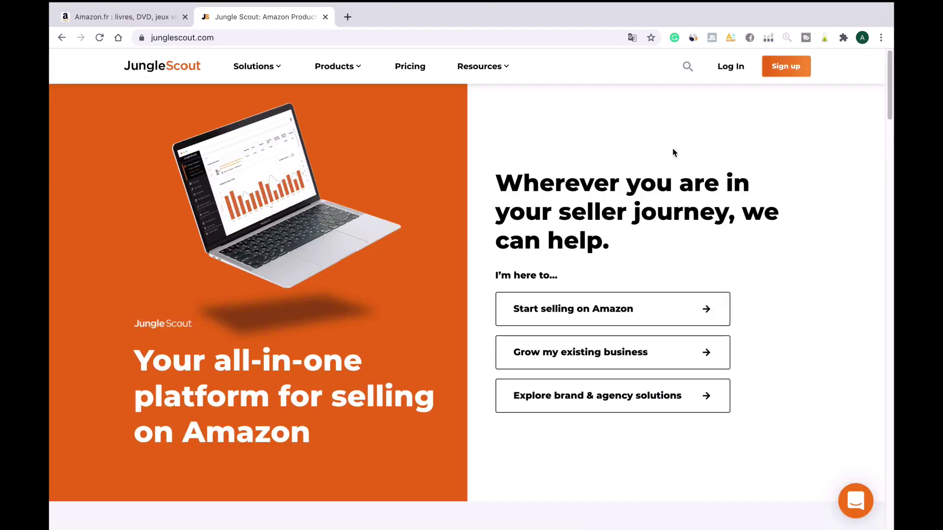
Log in to the member area and review the tool groups from Product Research to Sales Analytics, plus the Extension page
click(730, 69)
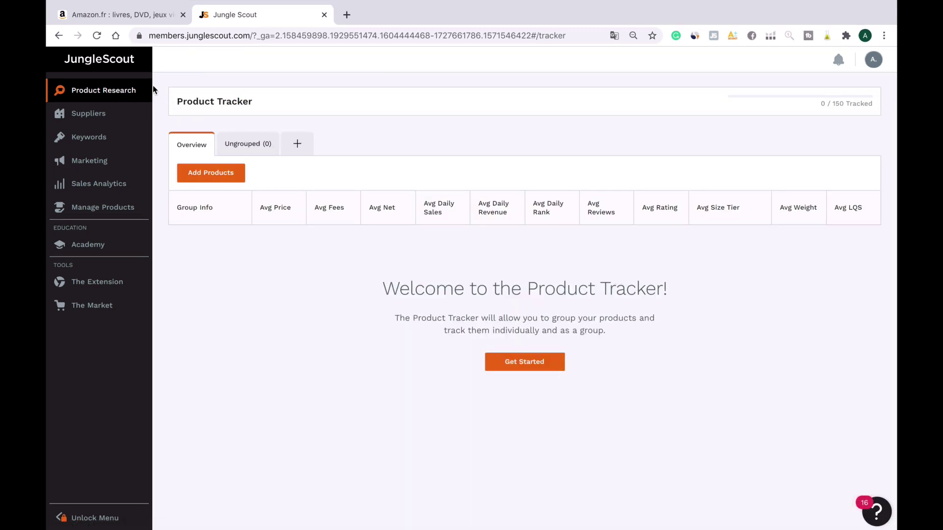
click(108, 93)
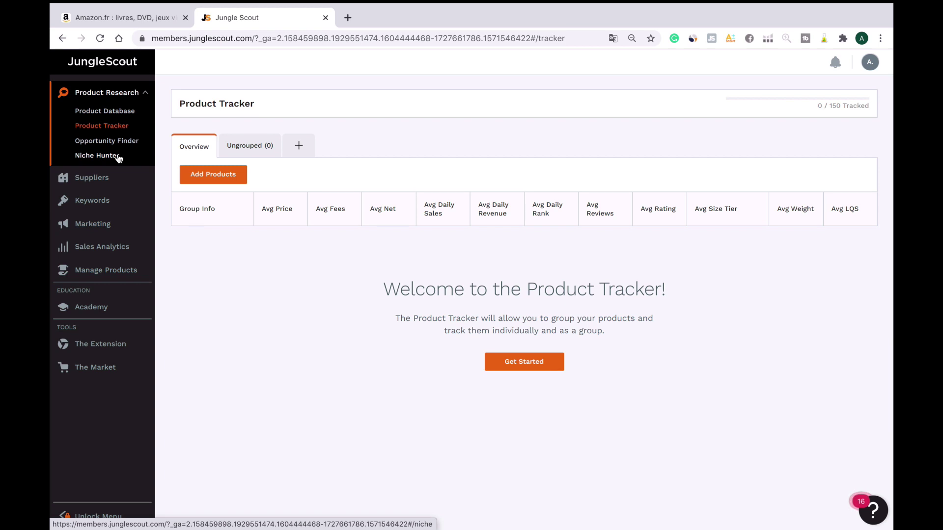
click(130, 178)
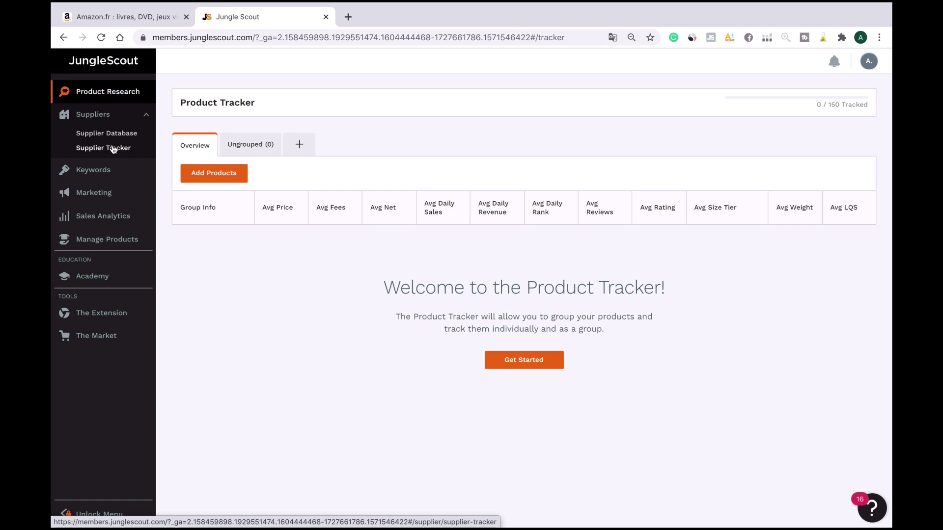
click(123, 176)
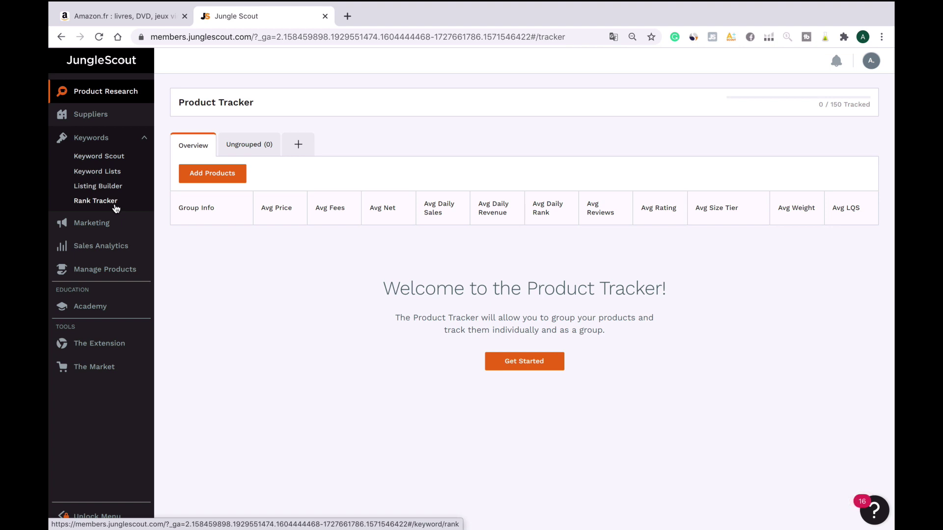
click(120, 222)
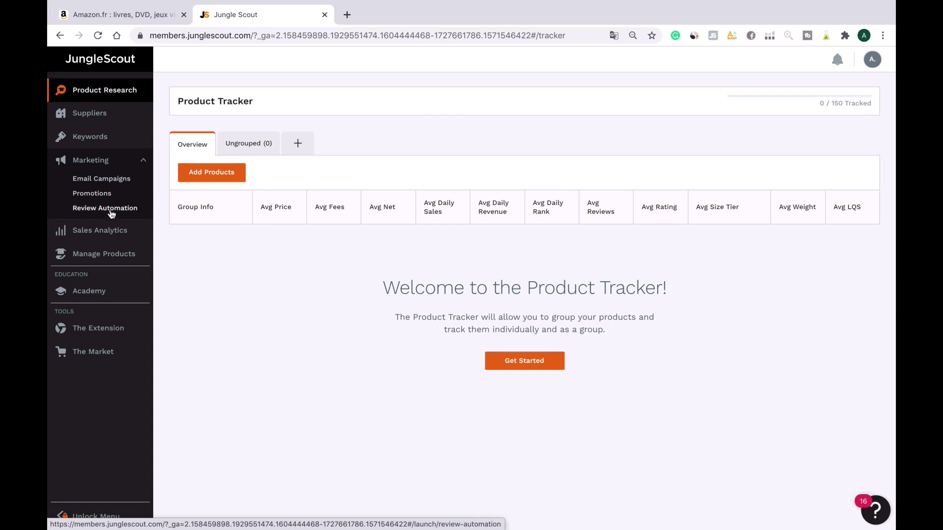
click(118, 231)
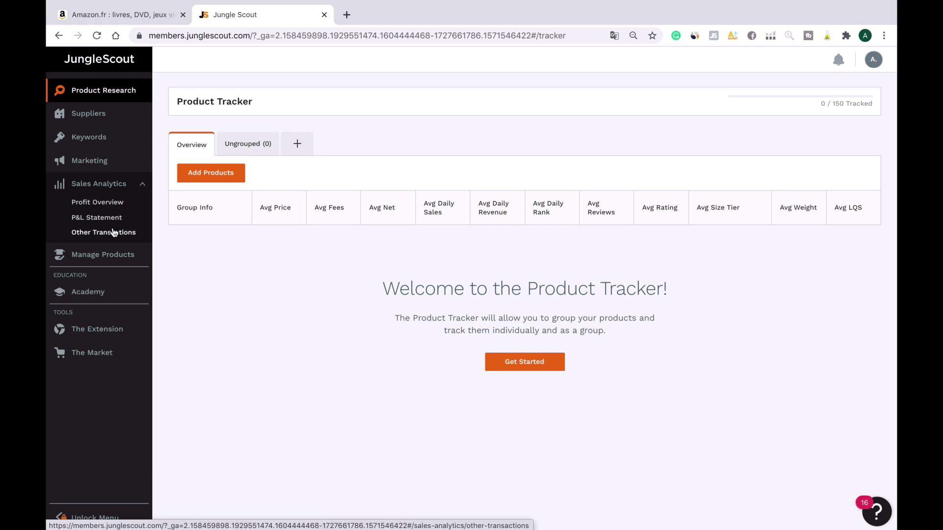
click(106, 335)
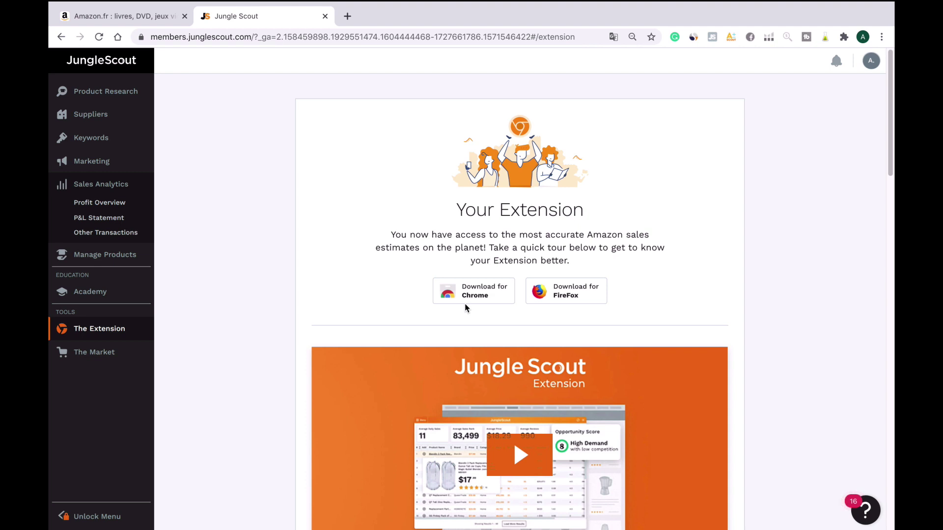
click(497, 278)
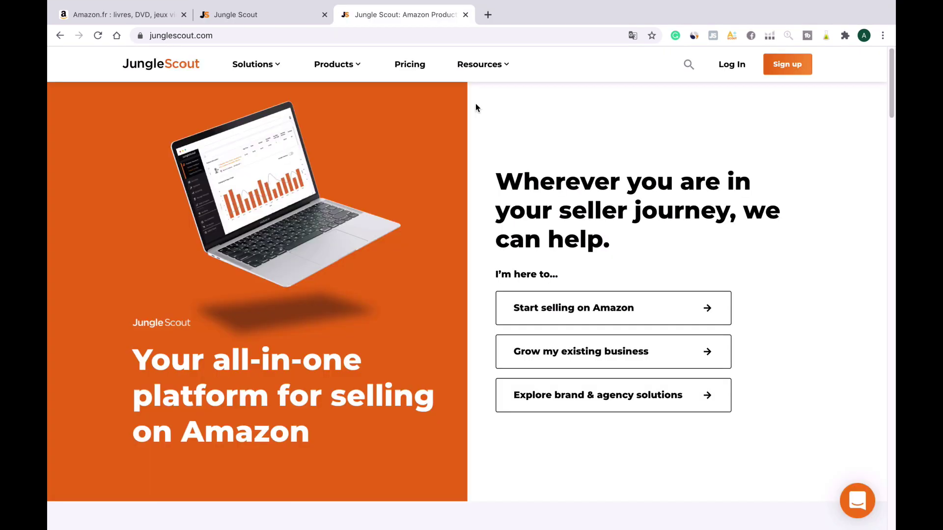
Open the Jungle Scout pricing plans and examine the feature comparison, highlighting Product Database and Keyword Scout
click(407, 67)
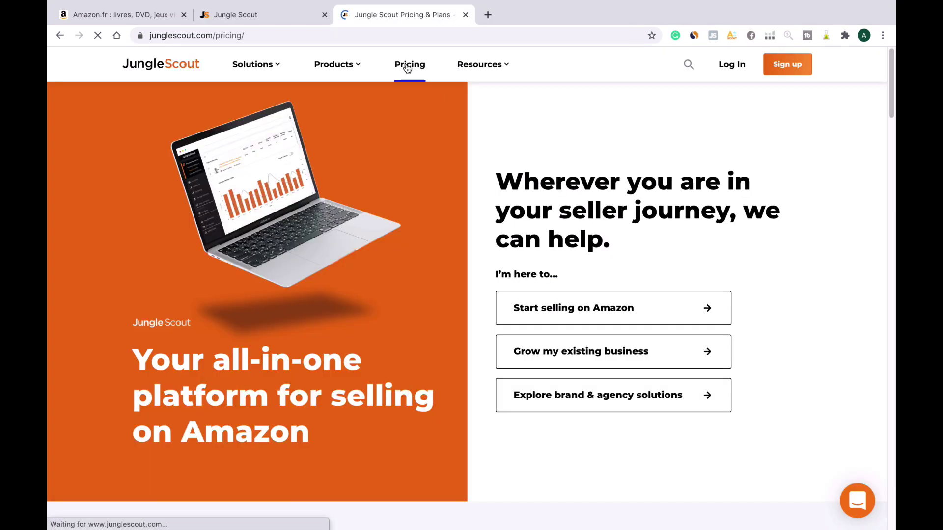
scroll(455, 185, down, 3)
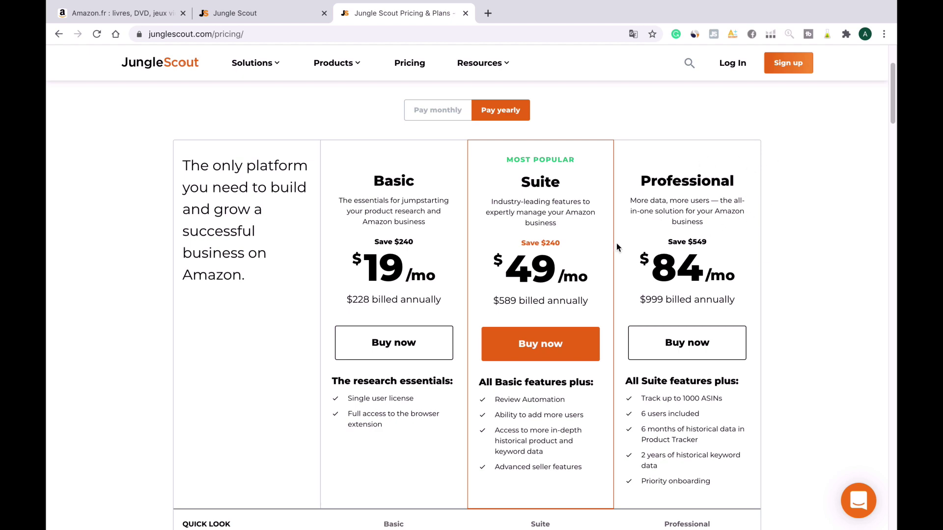
scroll(370, 248, down, 6)
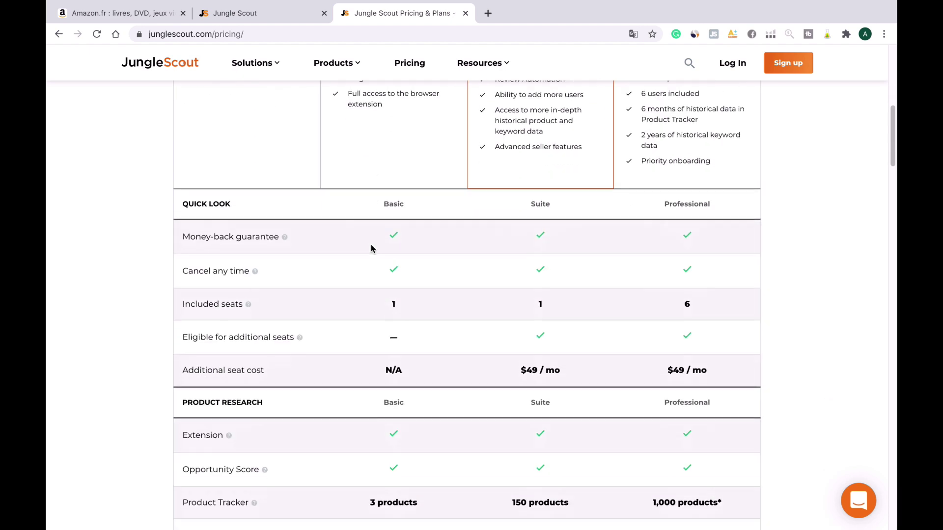
scroll(371, 245, down, 6)
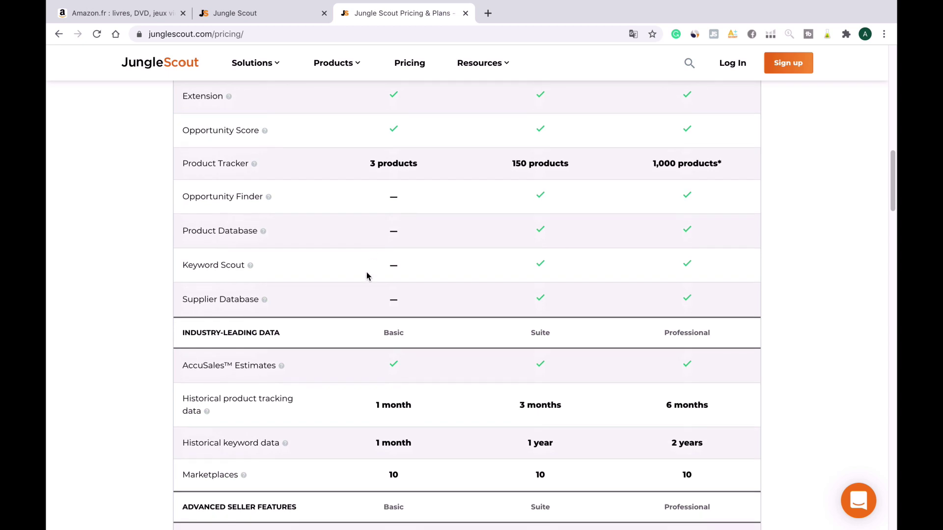
drag(182, 231, 261, 231)
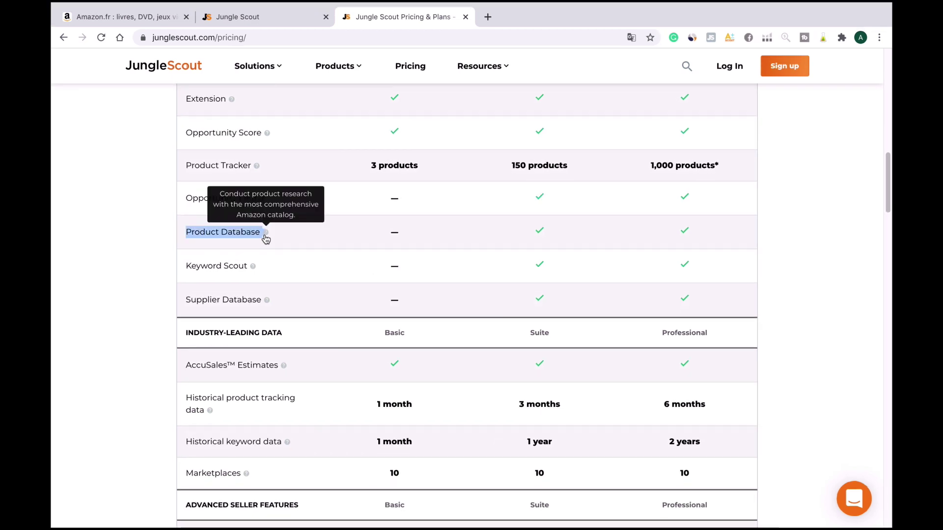
drag(187, 268, 247, 269)
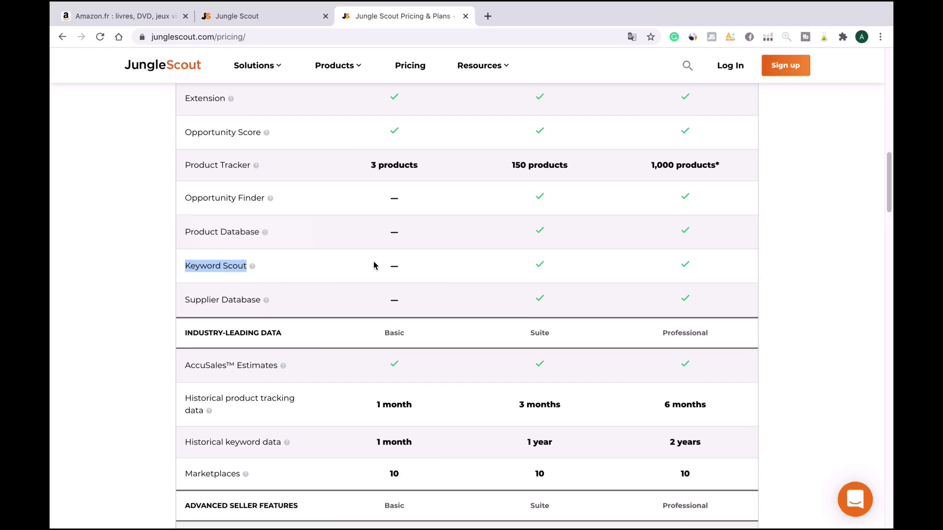
Compare the yearly prices and included features of the Basic, Suite and Professional plans
scroll(374, 266, down, 5)
scroll(374, 266, up, 10)
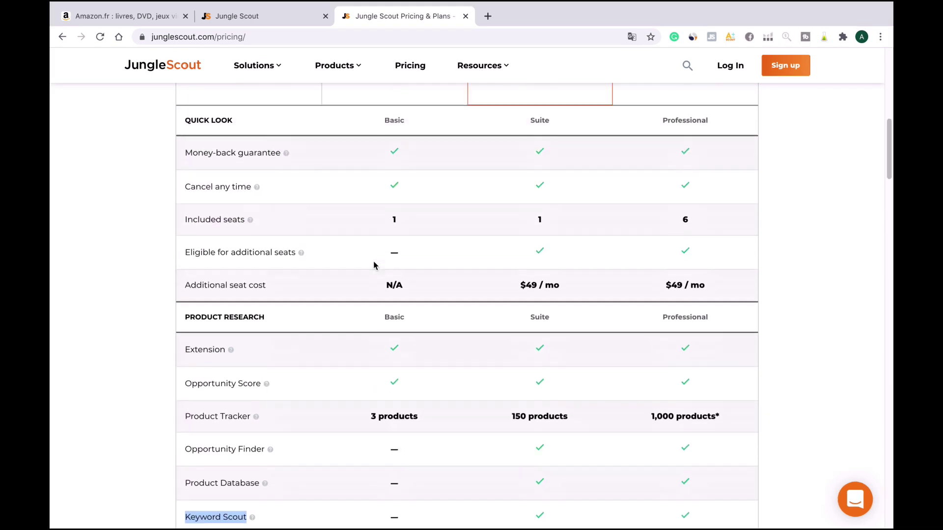
scroll(374, 266, up, 10)
scroll(374, 266, down, 3)
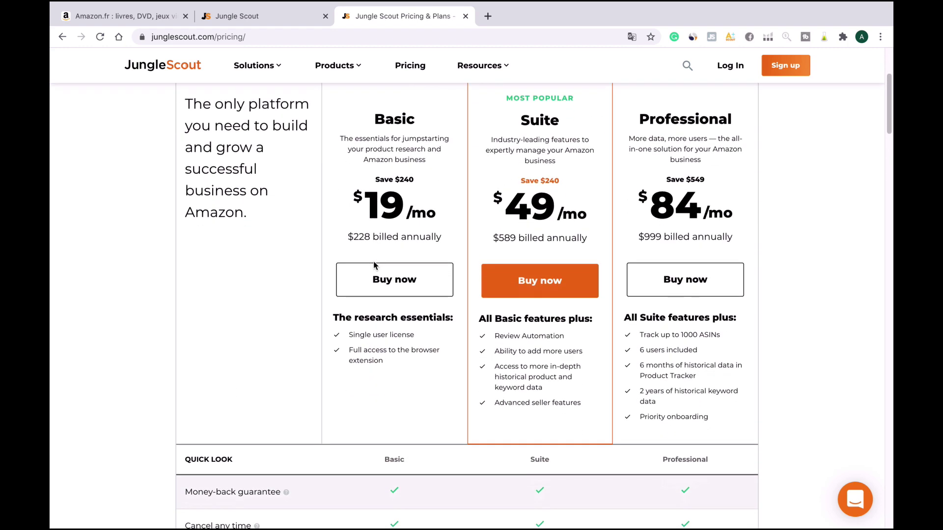
scroll(373, 265, down, 8)
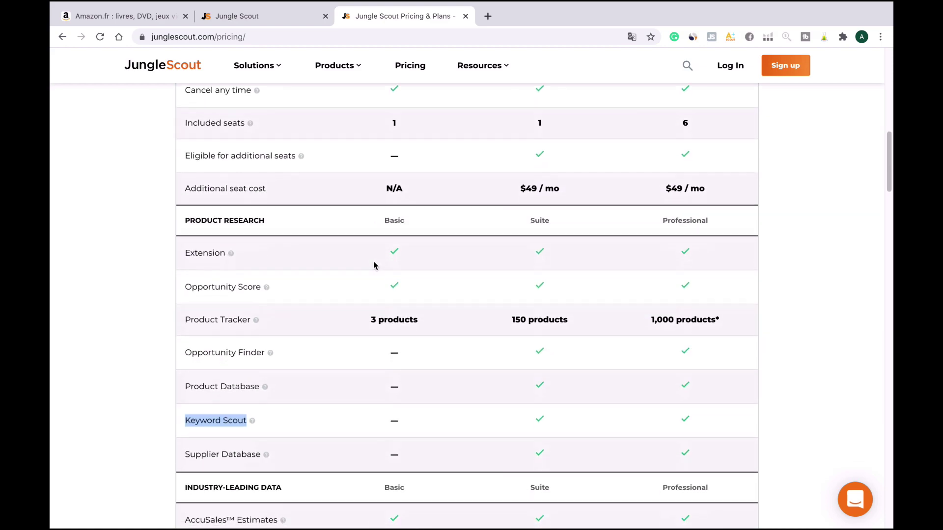
scroll(374, 266, up, 11)
scroll(373, 265, down, 1)
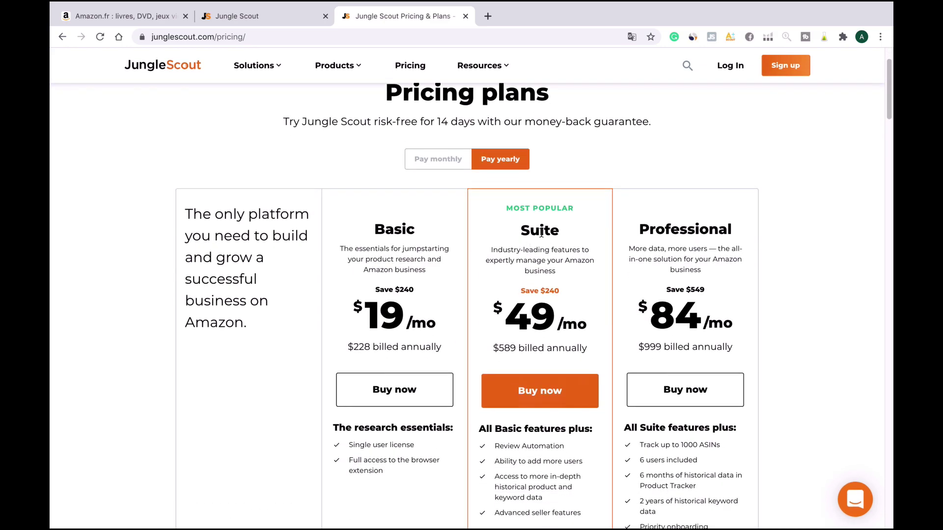
scroll(532, 307, down, 1)
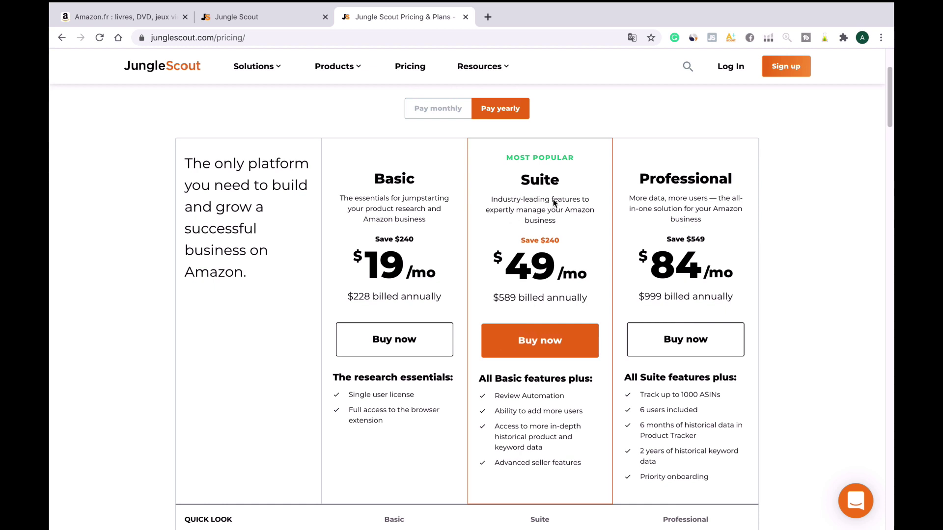
Switch the pricing plans to monthly billing and examine the Basic and Suite plans, highlighting the Suite price
click(498, 108)
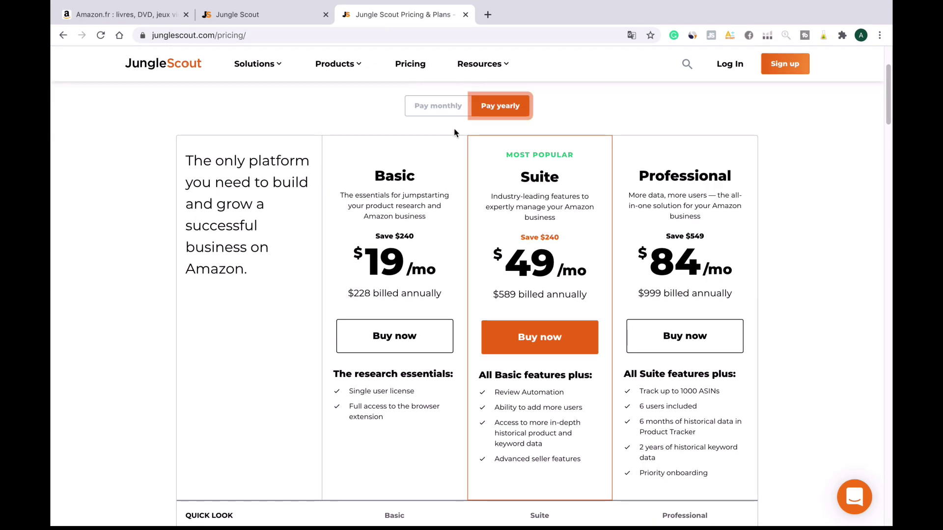
click(438, 106)
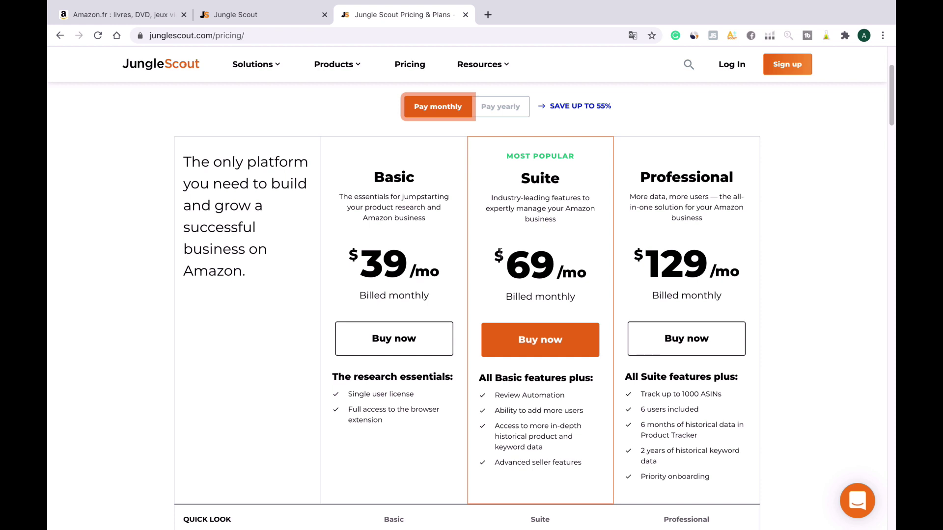
double_click(390, 174)
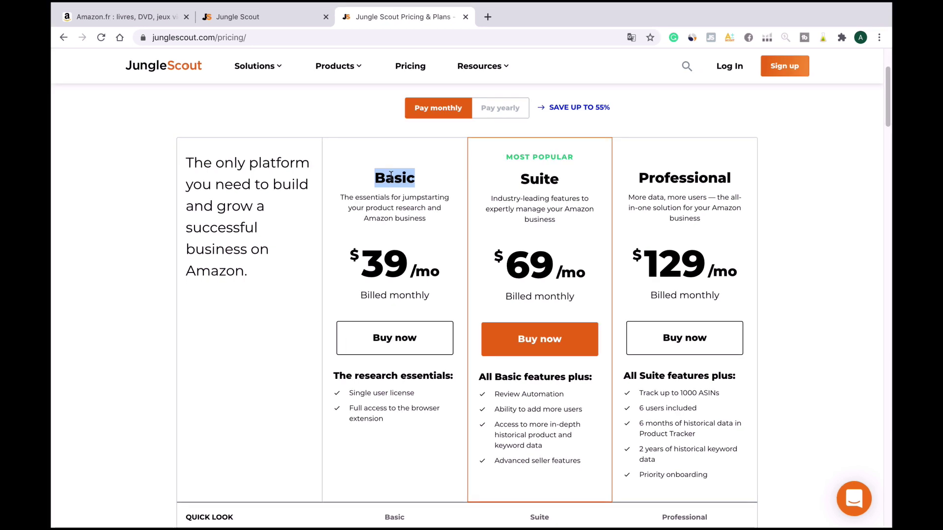
click(505, 240)
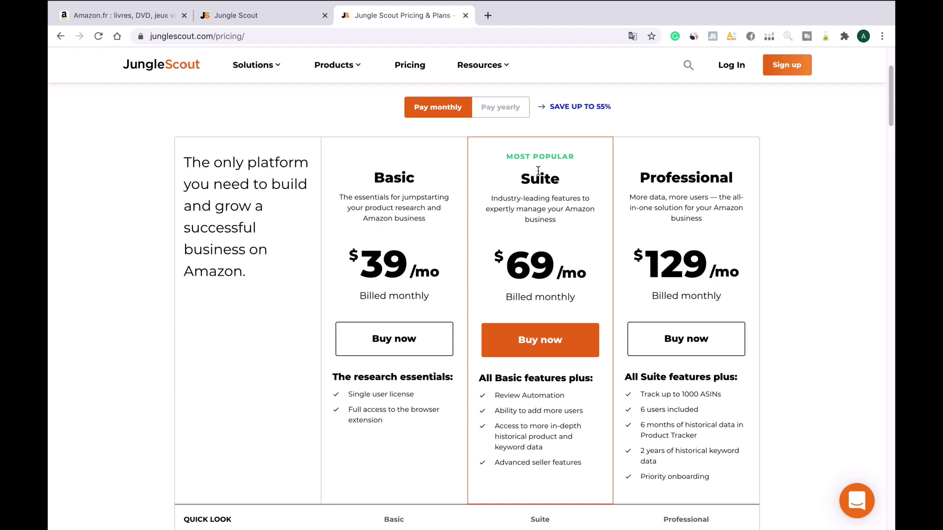
double_click(539, 178)
drag(507, 241, 581, 266)
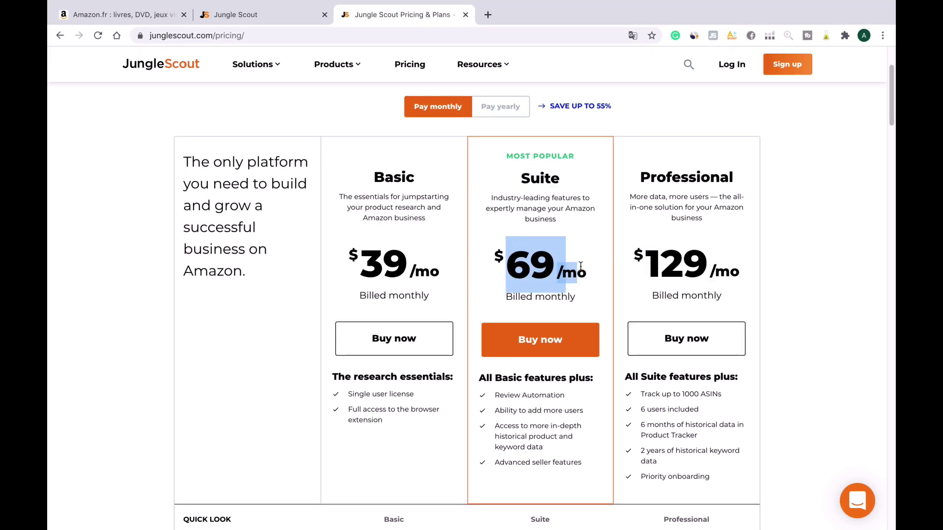
Examine what the Suite plan includes in the feature comparison, from product research to support and training
scroll(581, 266, down, 15)
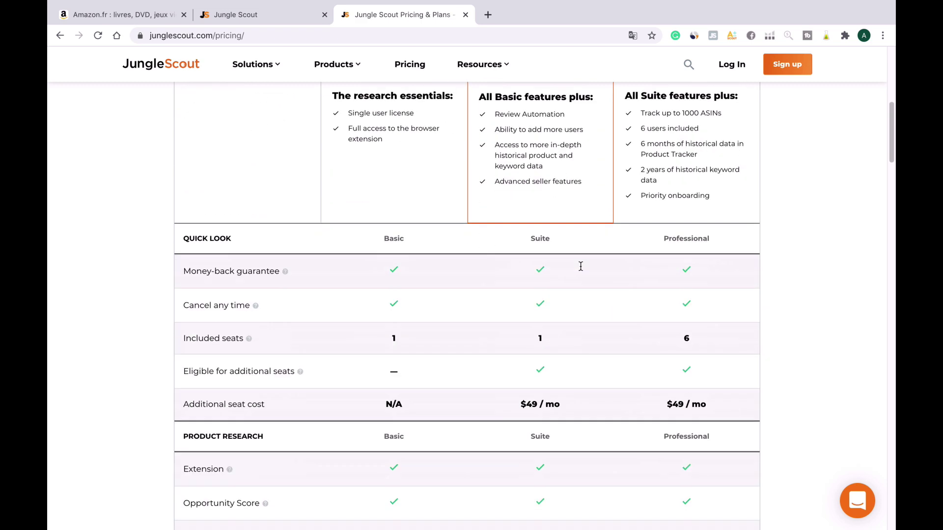
scroll(580, 268, up, 2)
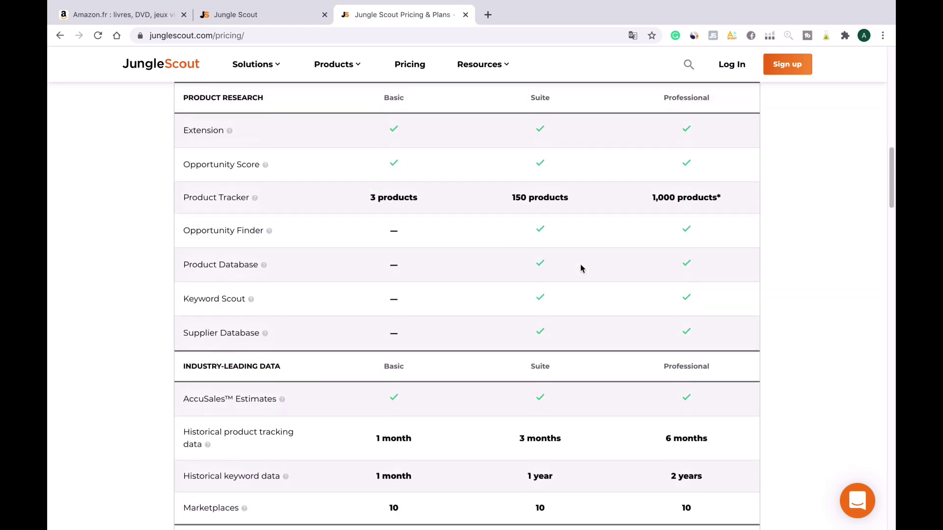
scroll(581, 268, down, 1)
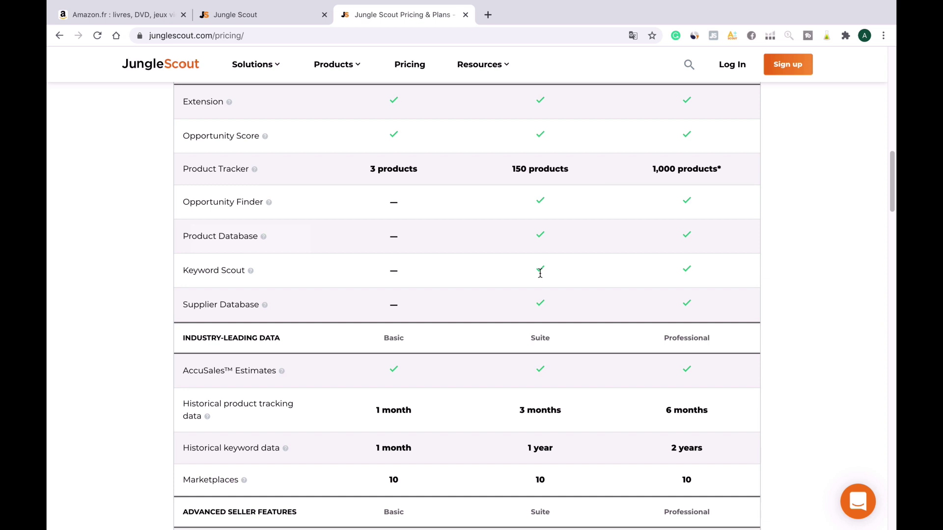
scroll(542, 211, down, 10)
scroll(542, 210, up, 3)
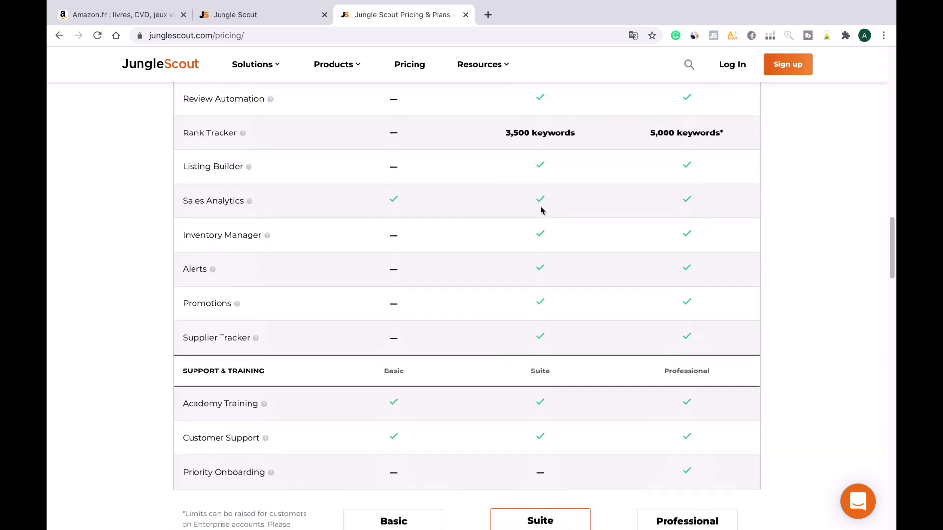
scroll(542, 210, up, 12)
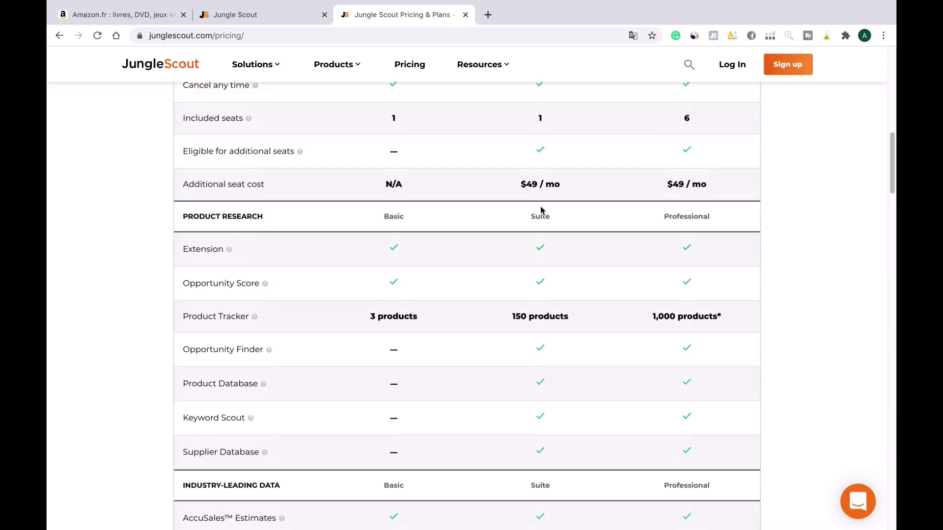
scroll(542, 210, up, 1)
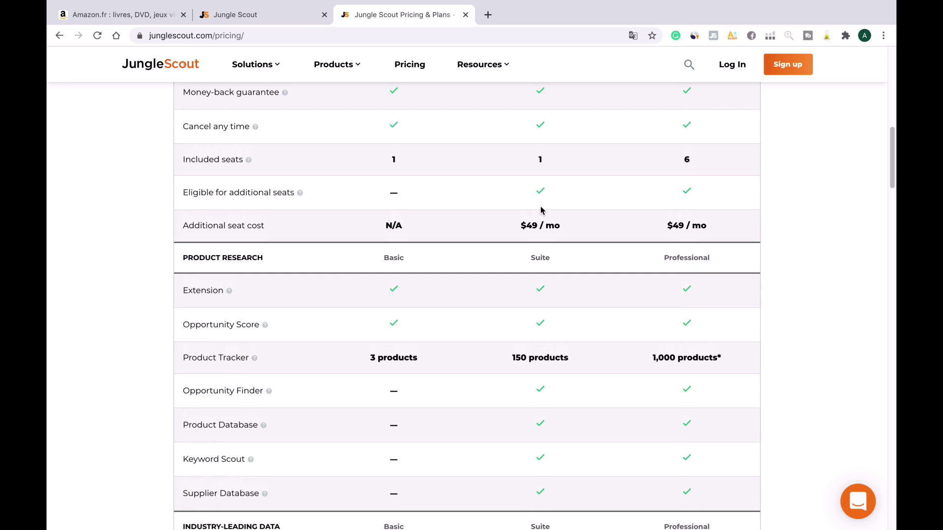
scroll(542, 210, down, 5)
scroll(541, 209, up, 3)
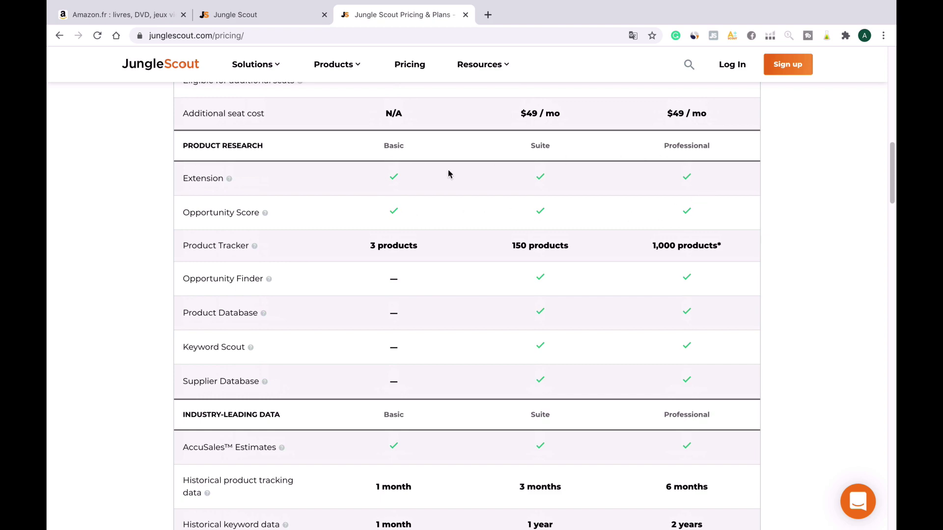
scroll(550, 198, up, 3)
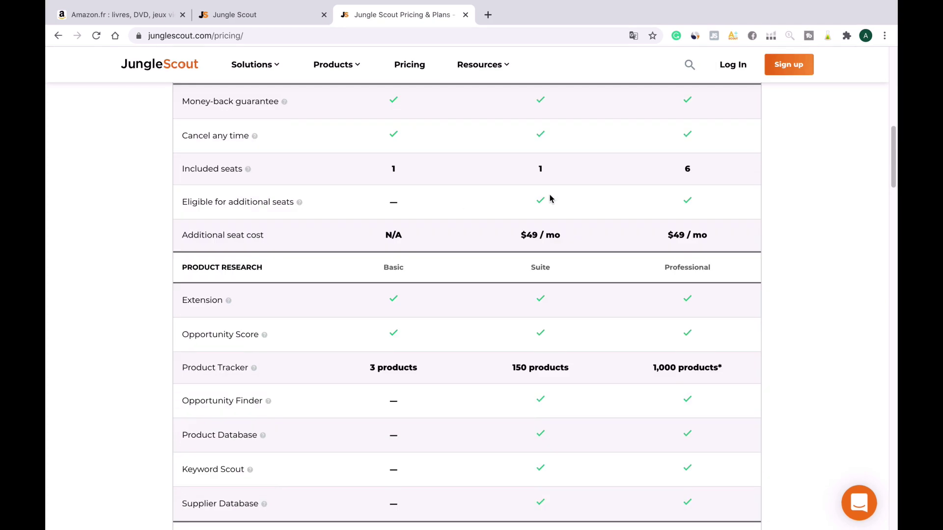
scroll(550, 198, up, 15)
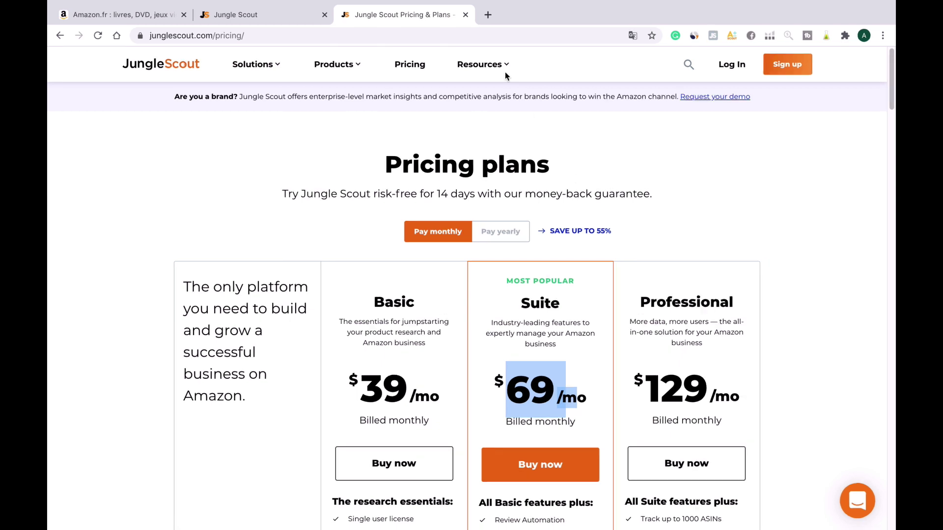
Close the pricing page and select the categories Animalerie, Bagages, Beauté & Parfum, Bricolage, Bébé & Puériculture, Cuisine & Maison and Fournitures de bureau
key(super+w)
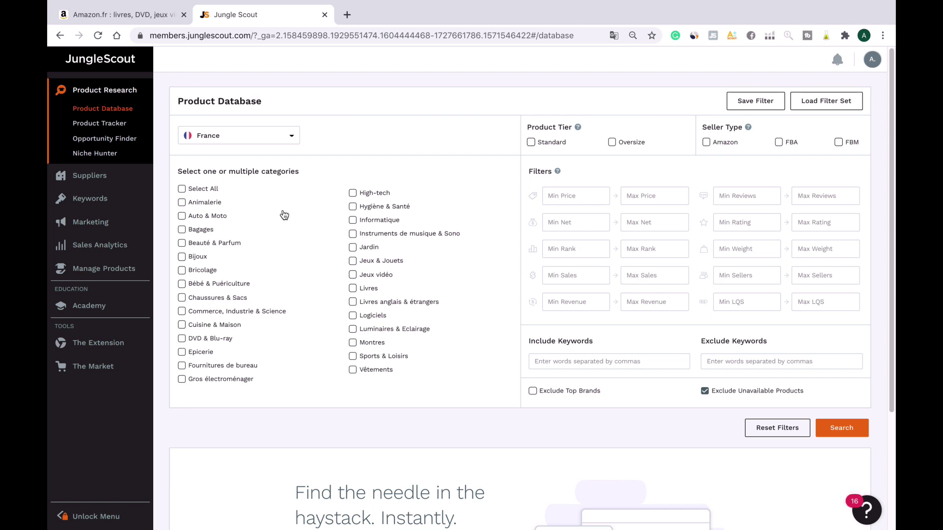
click(182, 203)
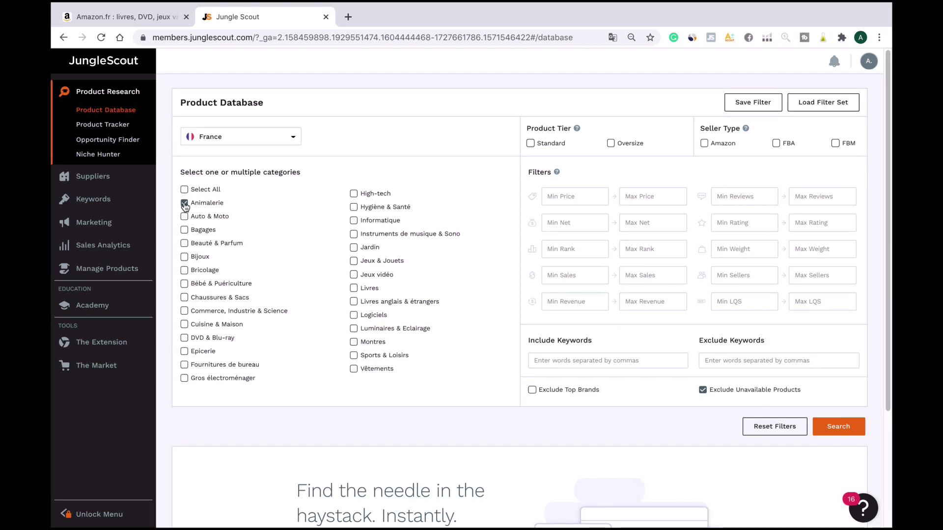
click(185, 230)
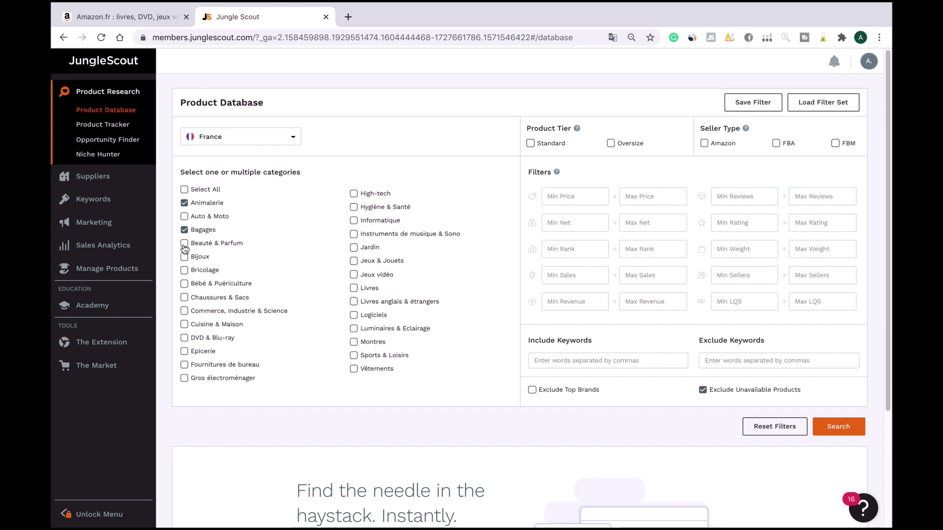
click(185, 245)
click(184, 270)
click(185, 285)
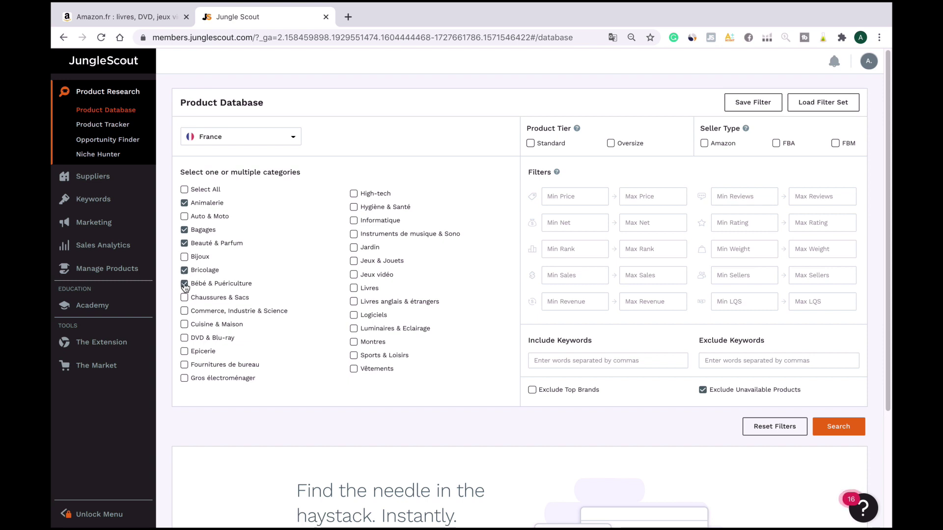
click(185, 325)
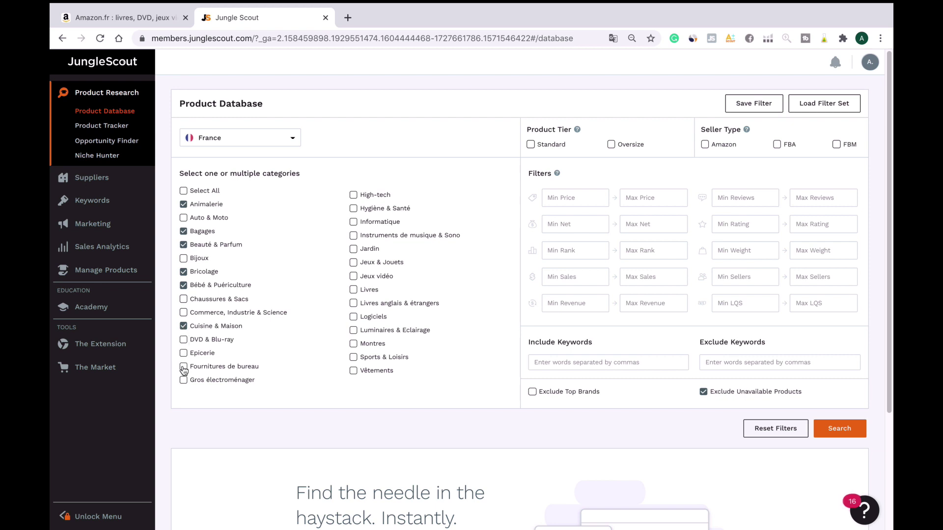
click(185, 364)
Add the categories Hygiène & Santé, Jardin, Jeux & Jouets, Luminaires & Eclairage and Sports & Loisirs to the Product Database search
click(353, 210)
click(353, 250)
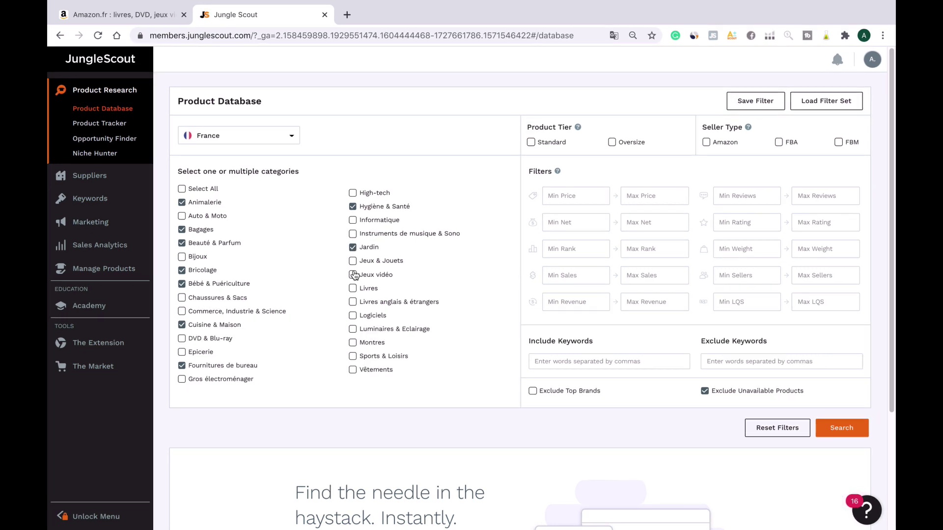
click(354, 261)
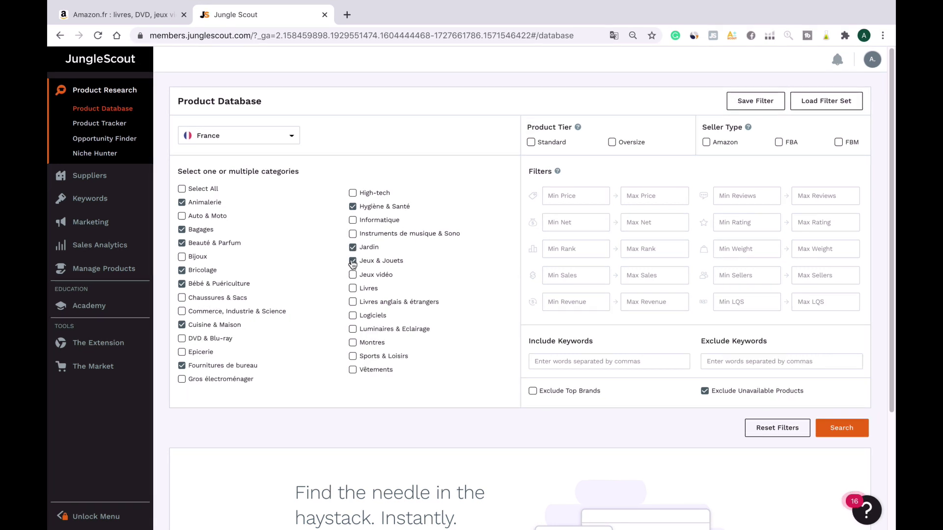
click(353, 329)
click(353, 357)
Set the price filter to a minimum of 10 and a maximum of 20
text(10)
key(Tab)
text(20)
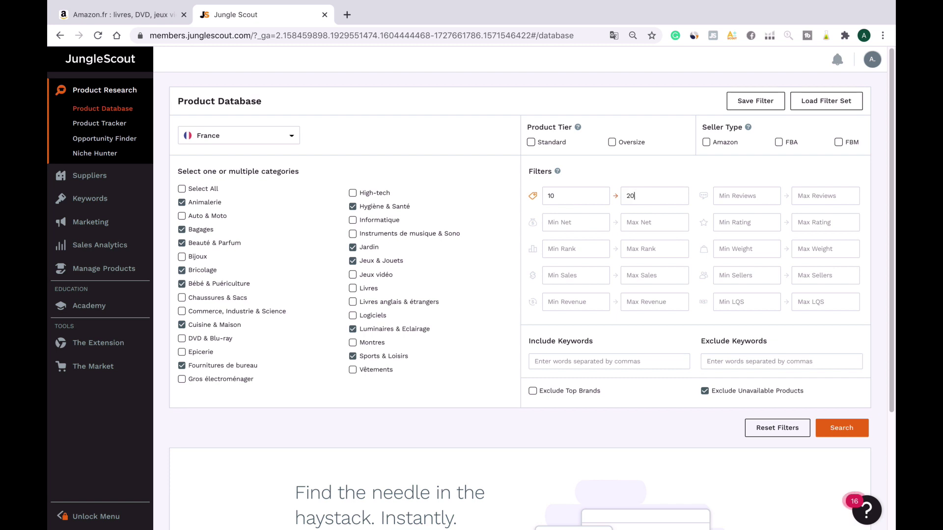
Change the price filter to a minimum of 20 and a maximum of 30
double_click(550, 197)
text(20)
key(Tab)
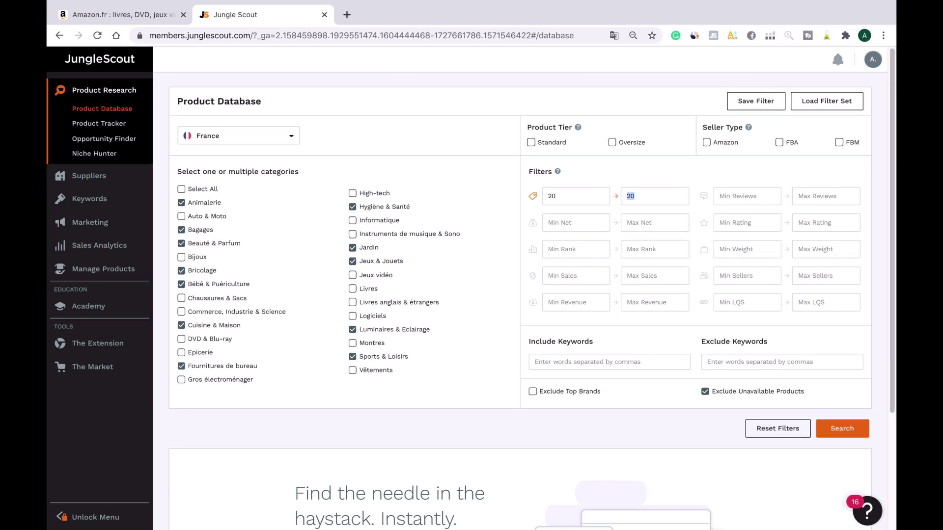
text(2)
key(BackSpace)
text(30)
Set the revenue filter to a minimum of 20000 and a maximum of 30000
click(578, 299)
text(20000)
click(650, 302)
text(30000)
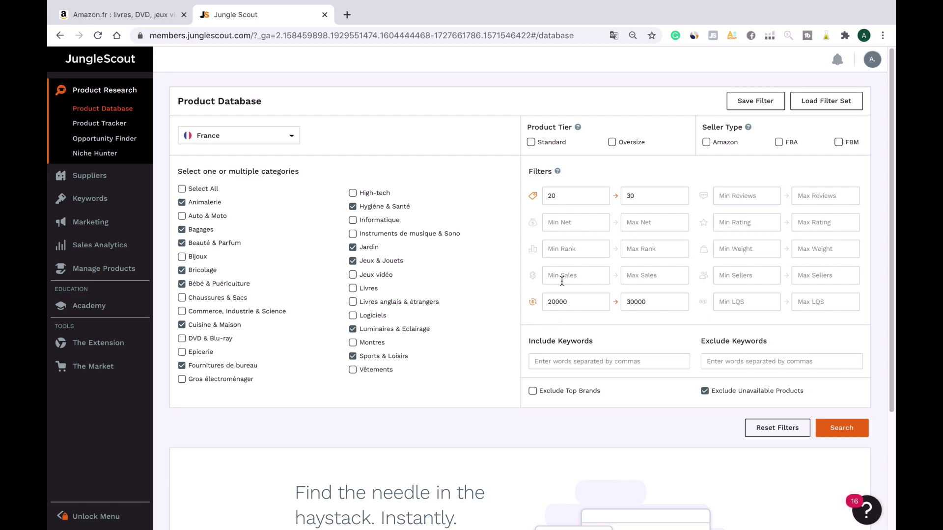
Change the price filter to a minimum of 18.64 and a maximum of 36.83
double_click(548, 197)
text(18.64)
key(Tab)
text(36.83)
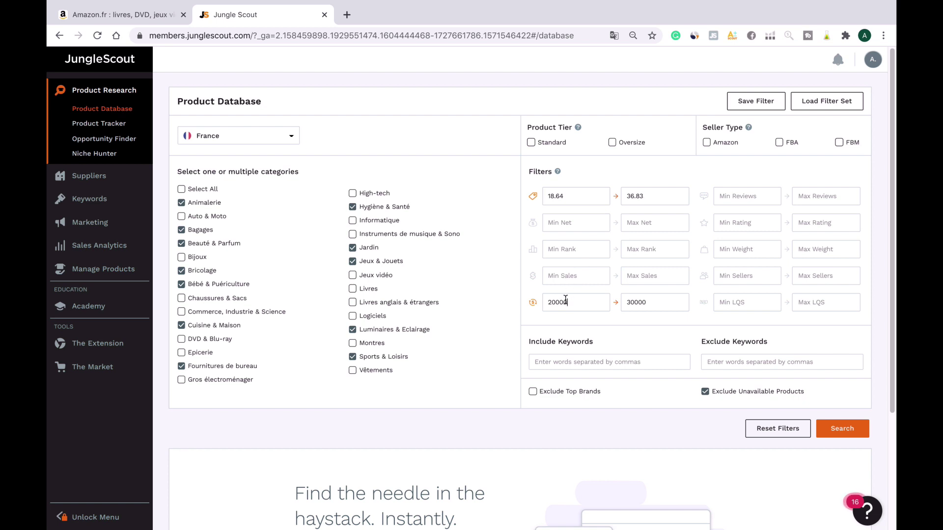
Change the revenue filter to a minimum of 6735 and a maximum of 15375
drag(568, 302, 540, 303)
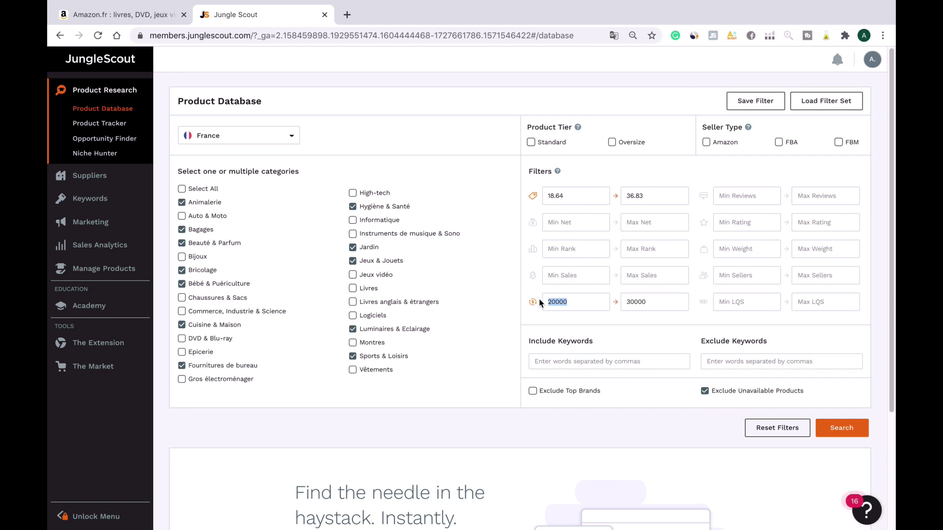
text(6735)
drag(649, 302, 623, 300)
text(15375)
Exclude top brands, limit the reviews to a maximum of 127 and run the product search
click(533, 393)
click(818, 197)
text(127)
click(828, 431)
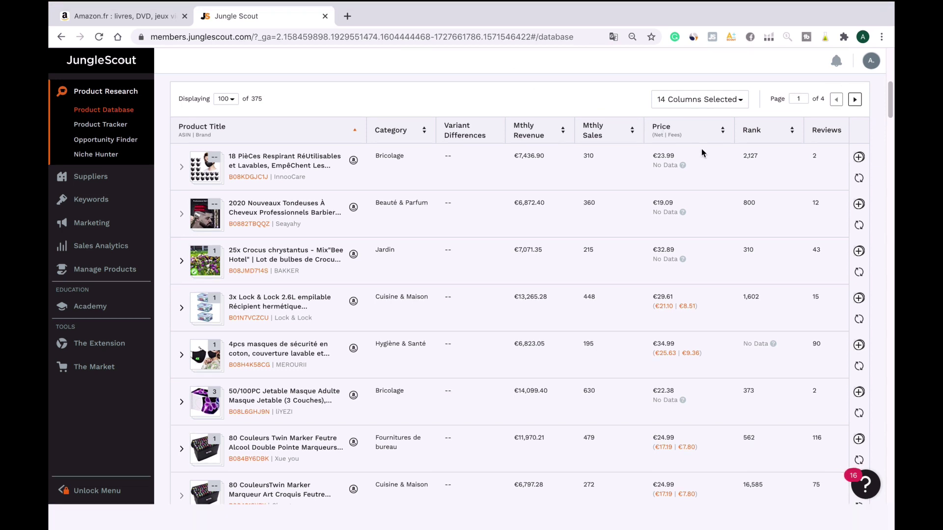
Sort the results by ascending rank and open the CAVEEN Verre Tempête listing on Amazon, returning to the results
click(753, 131)
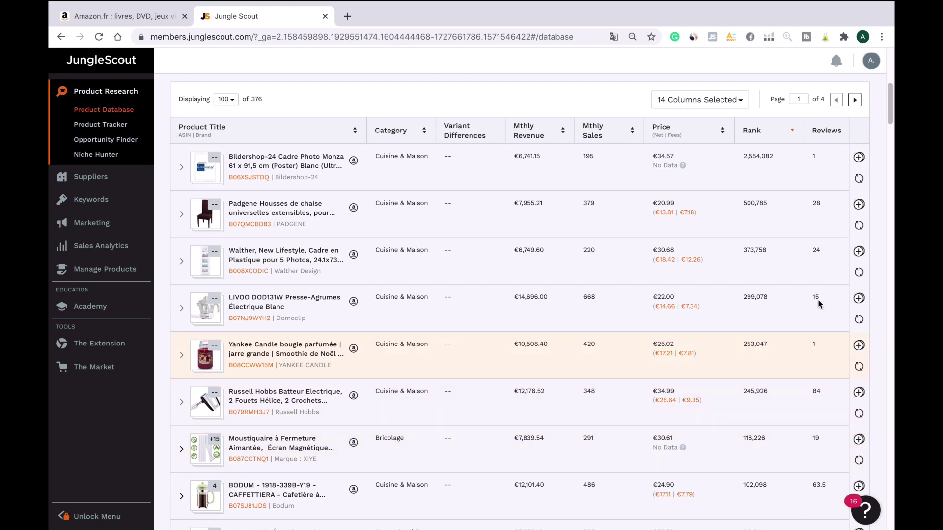
click(787, 131)
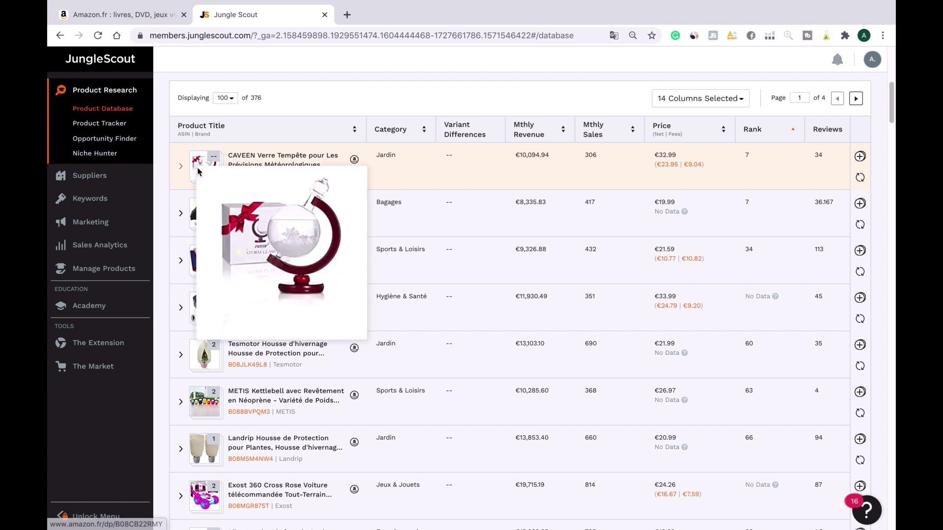
click(354, 160)
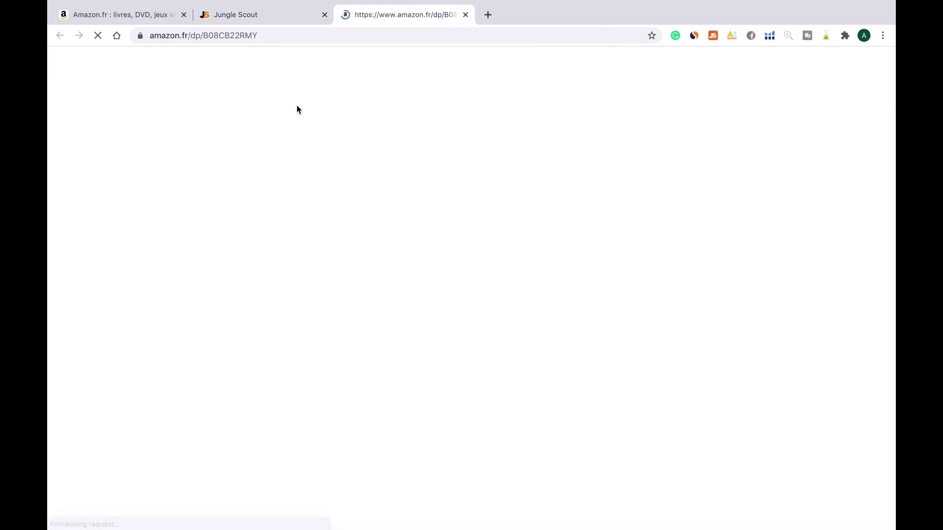
click(265, 18)
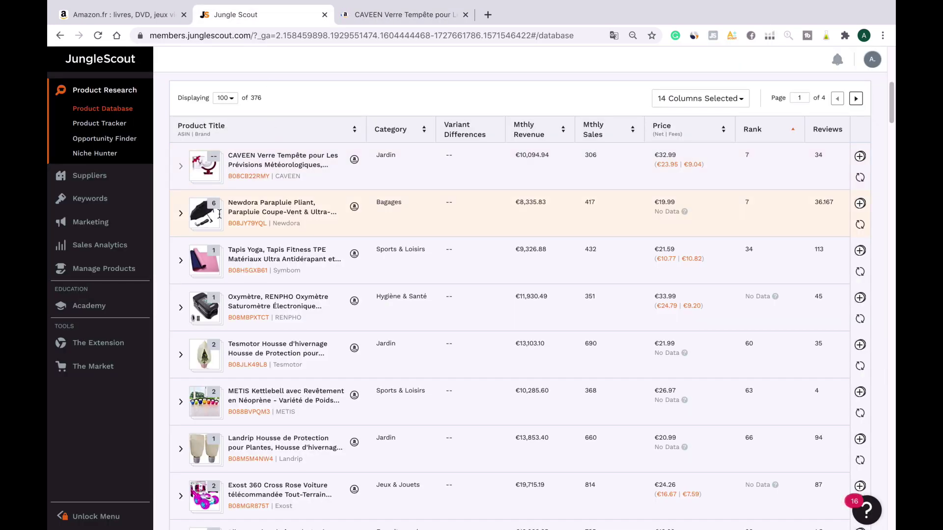
Preview the RENPHO Oxymètre in the results and open its Amazon listing, returning to the Product Database
mouse_move(208, 215)
scroll(294, 206, down, 1)
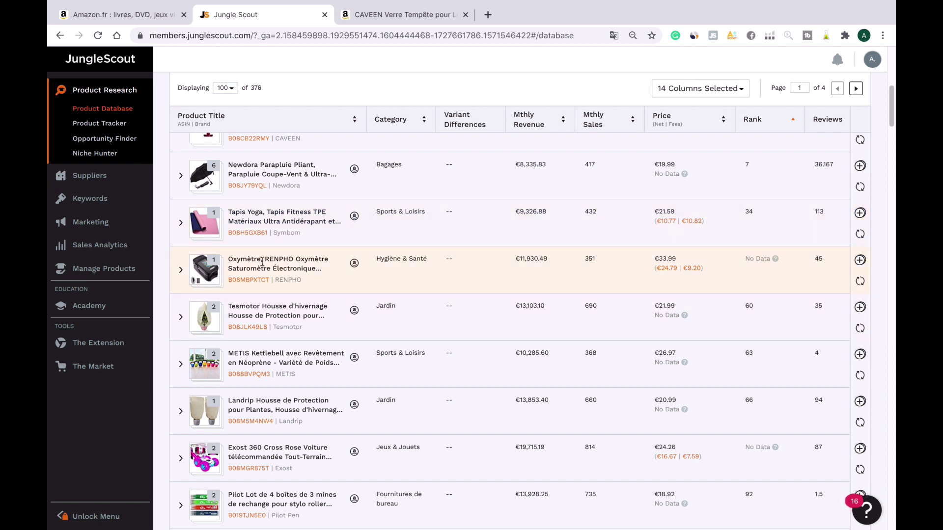
mouse_move(204, 269)
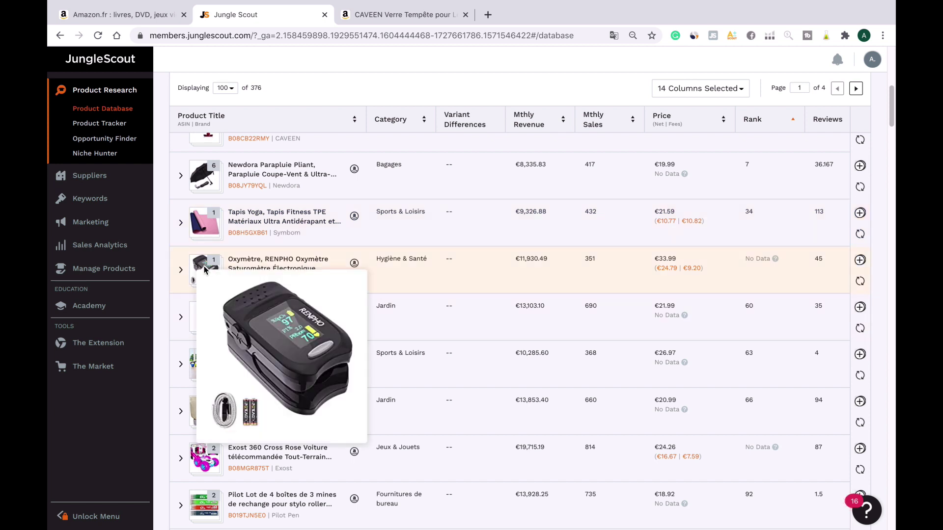
click(354, 265)
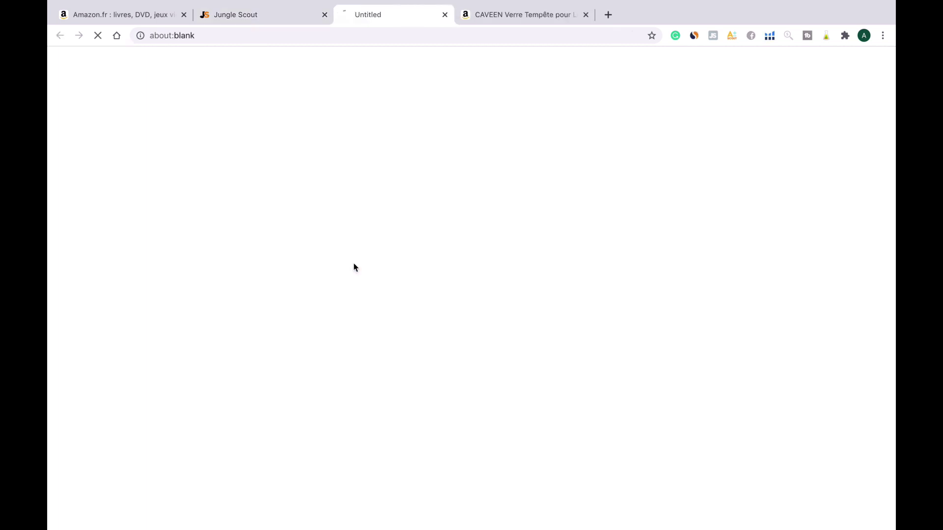
click(275, 22)
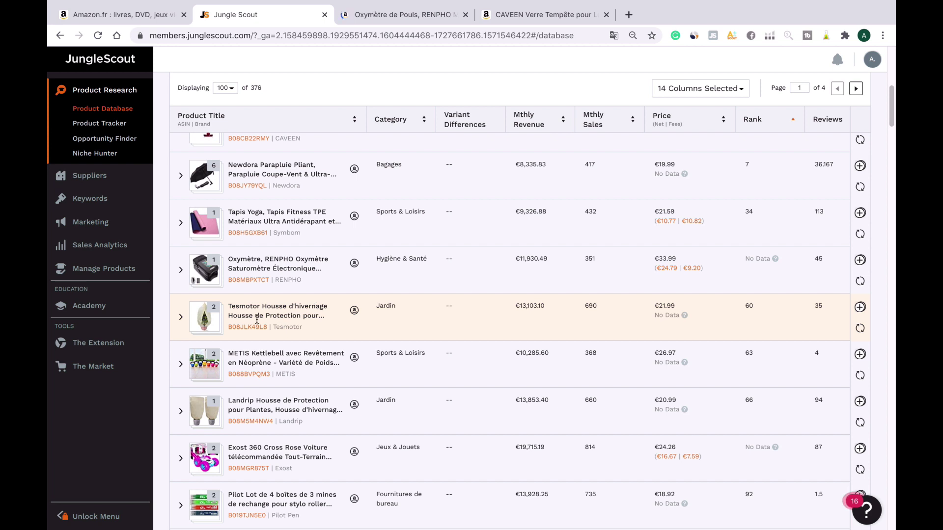
Preview the METIS Kettlebell and open the Amazon listing of the Landrip plant protection cover, returning to the results
scroll(300, 317, down, 2)
mouse_move(206, 322)
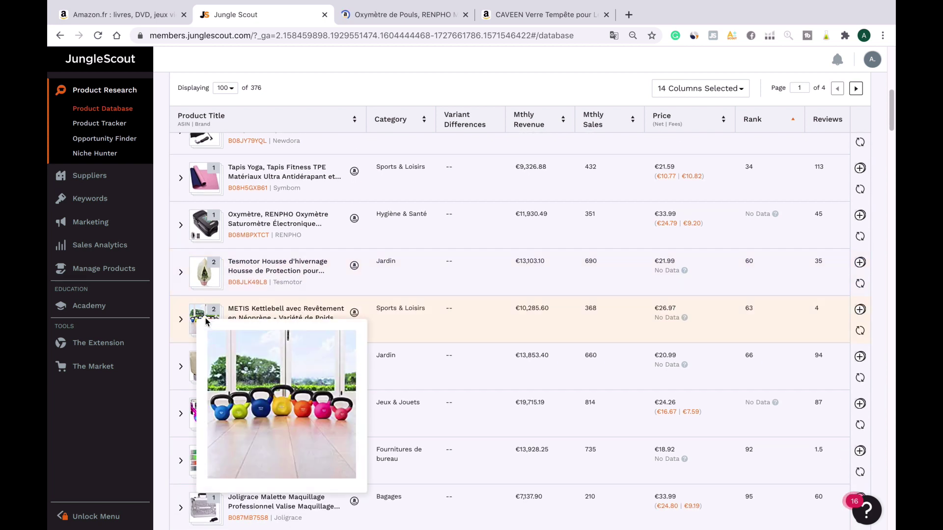
scroll(276, 319, down, 1)
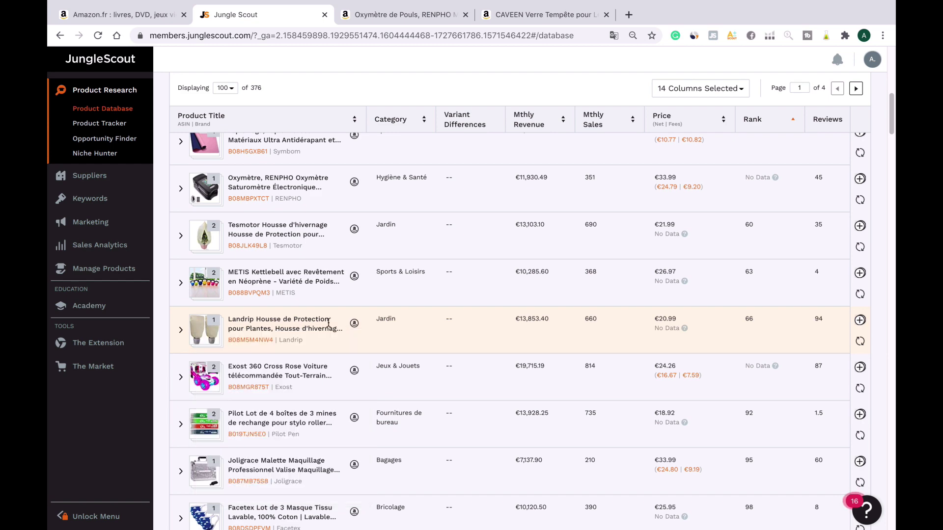
click(354, 323)
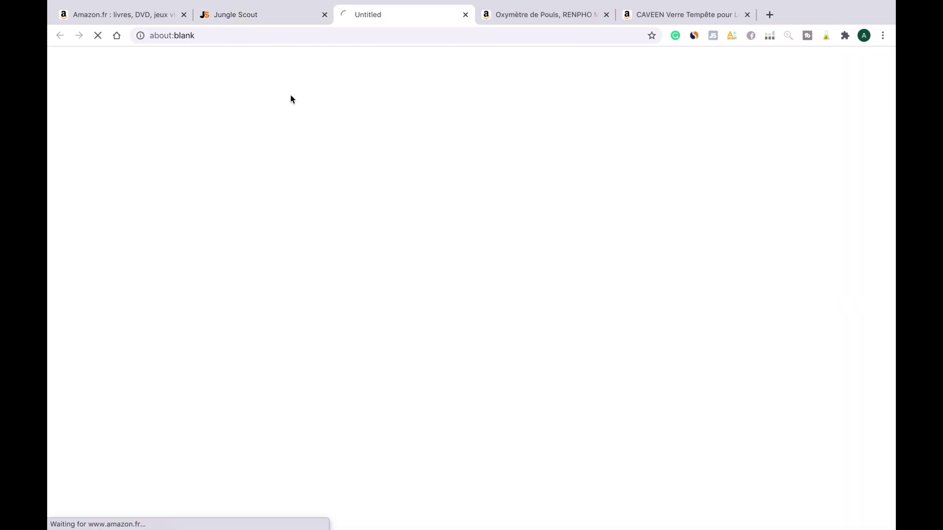
click(257, 20)
Preview the Pilot pen refills and open the Amazon listing of the Joligrace Malette Maquillage, returning to the results
scroll(274, 345, down, 3)
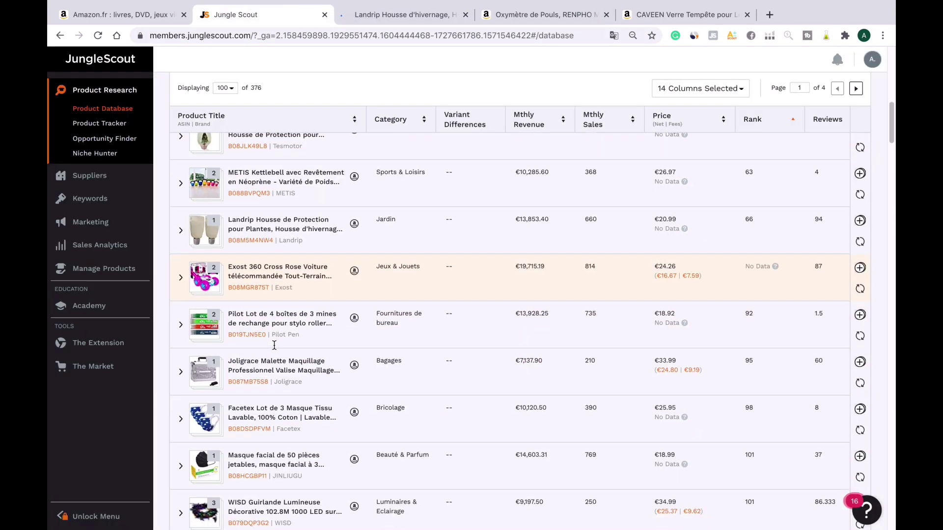
mouse_move(205, 317)
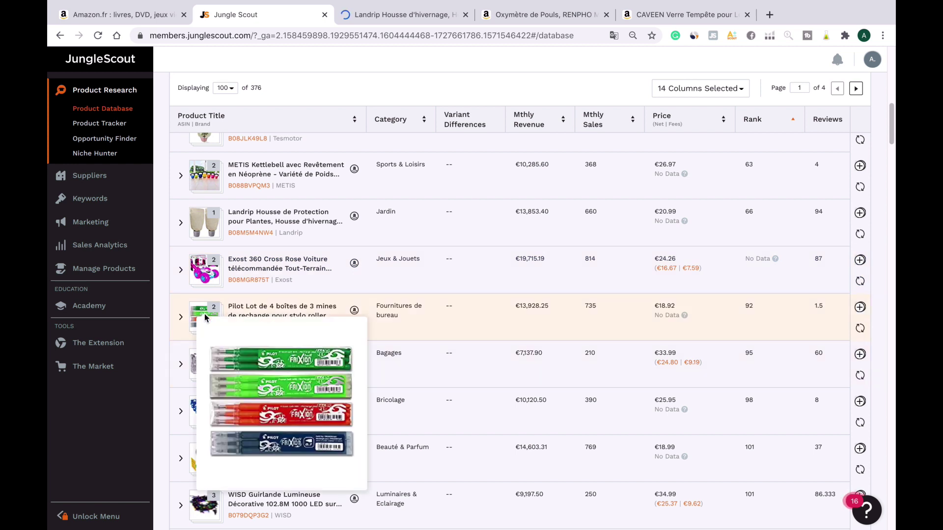
scroll(234, 315, down, 1)
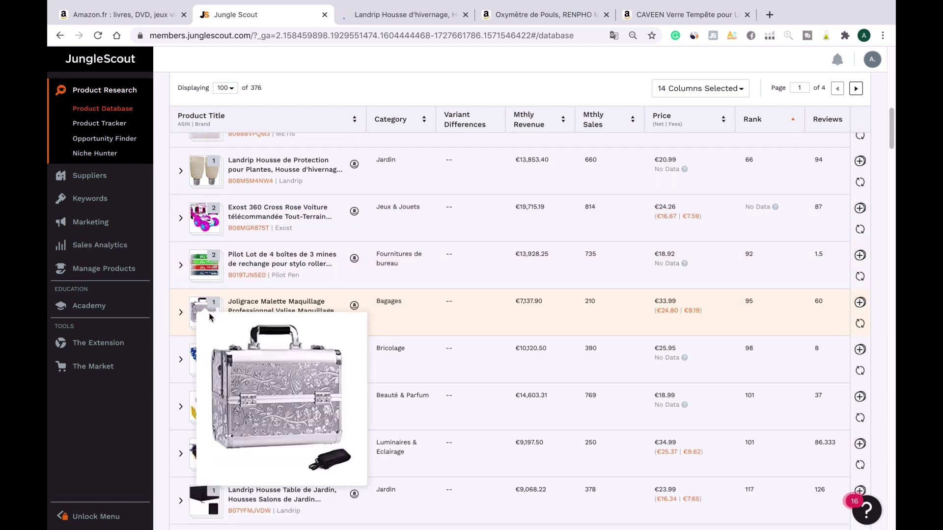
click(355, 306)
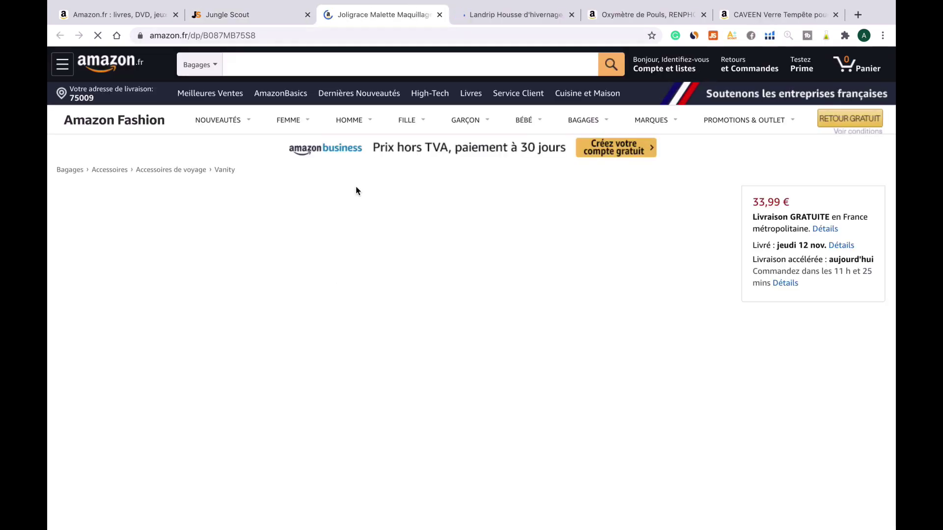
click(216, 15)
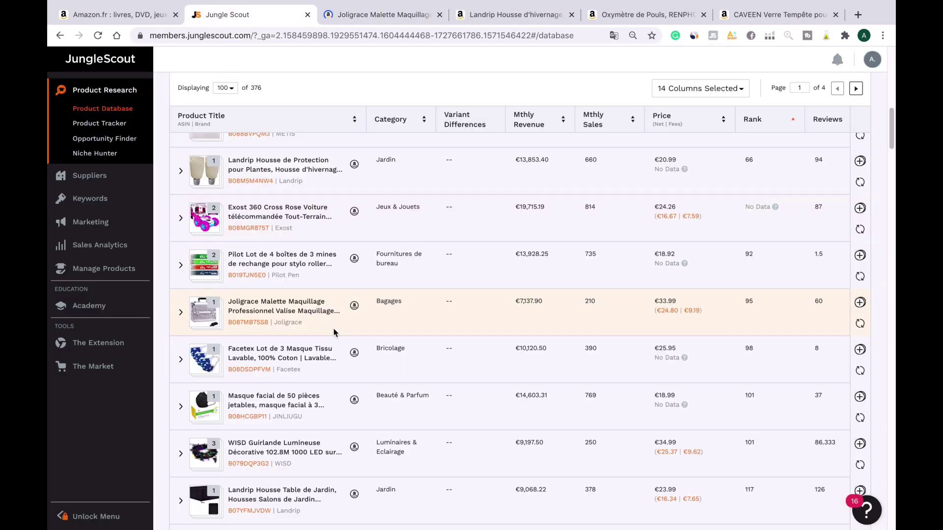
Preview the Landrip and Callni garden furniture covers, and open the Amazon listing of the HAPIDS unicorn advent calendar
scroll(236, 246, down, 3)
mouse_move(201, 272)
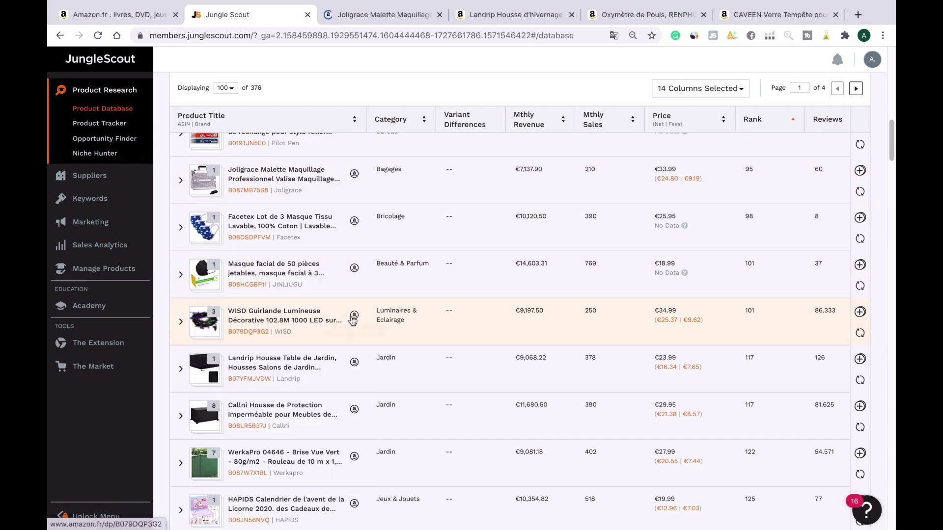
scroll(312, 308, down, 1)
mouse_move(207, 305)
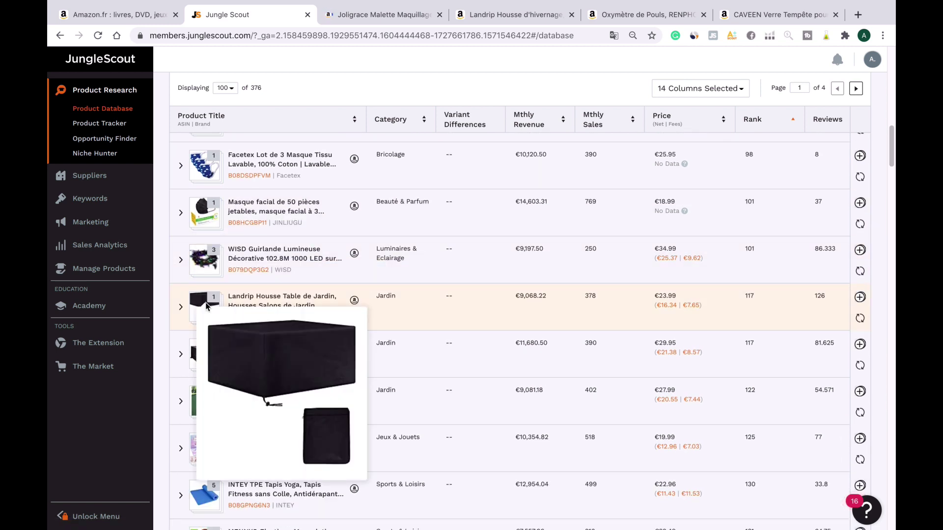
mouse_move(210, 357)
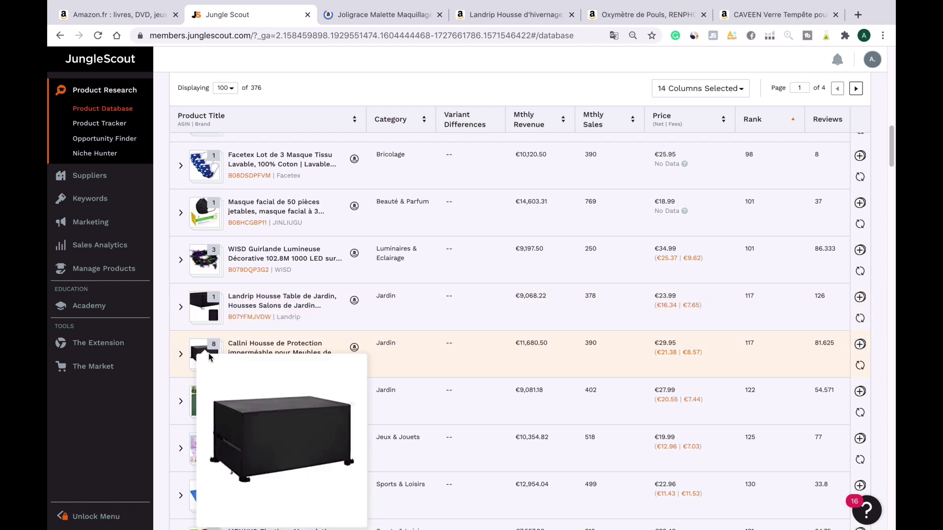
scroll(312, 341, down, 2)
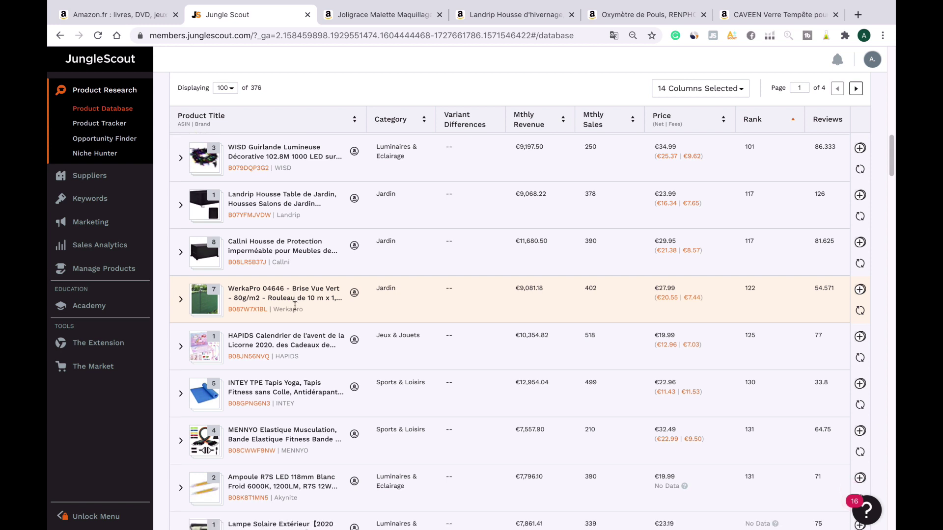
scroll(272, 307, down, 2)
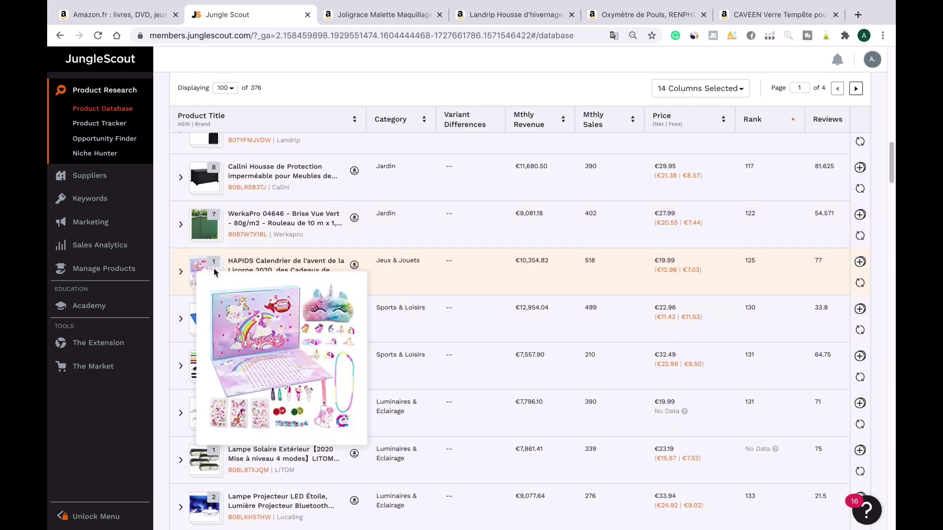
click(355, 266)
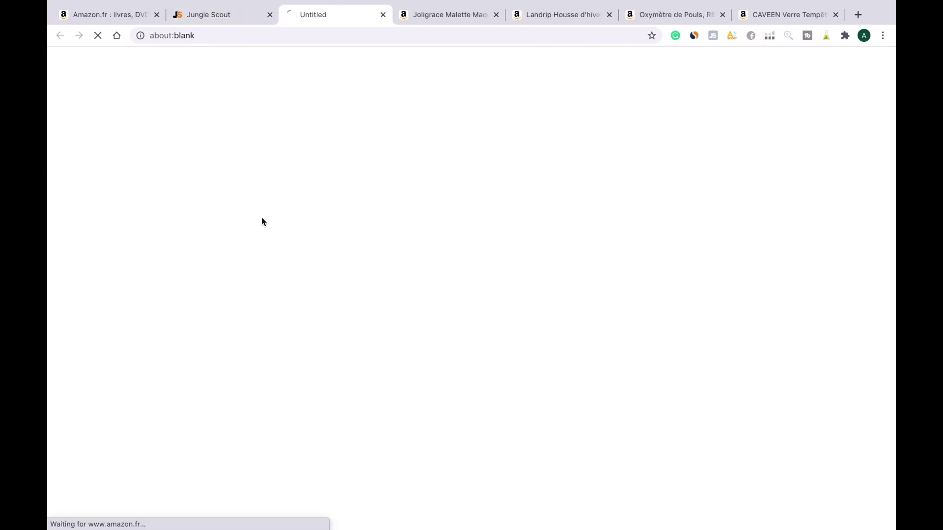
Preview the MENNYO Elastique Musculation in the Product Database results and open its Amazon listing, returning to the results
click(205, 13)
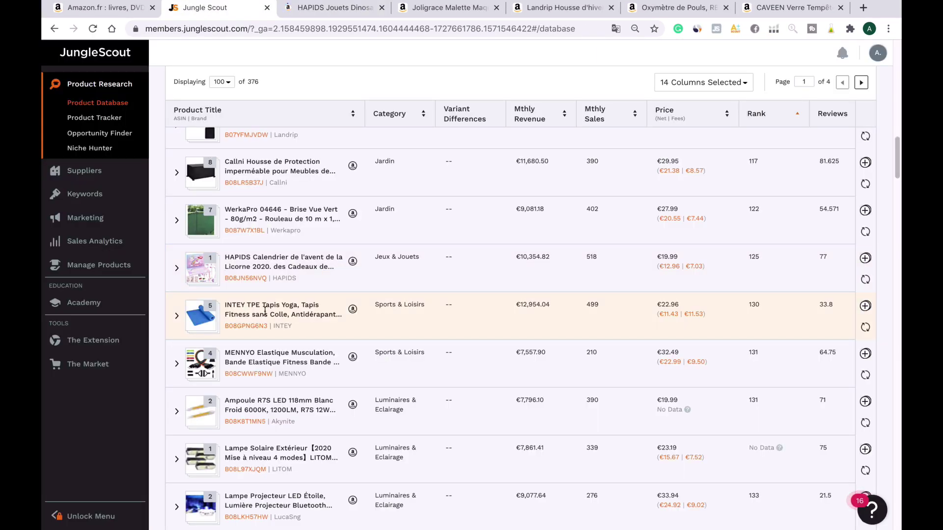
scroll(265, 312, down, 2)
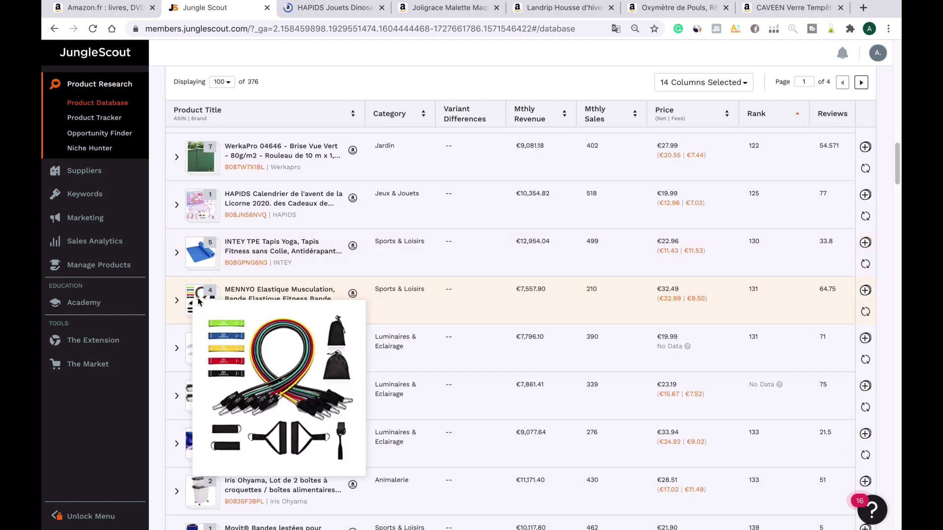
mouse_move(211, 301)
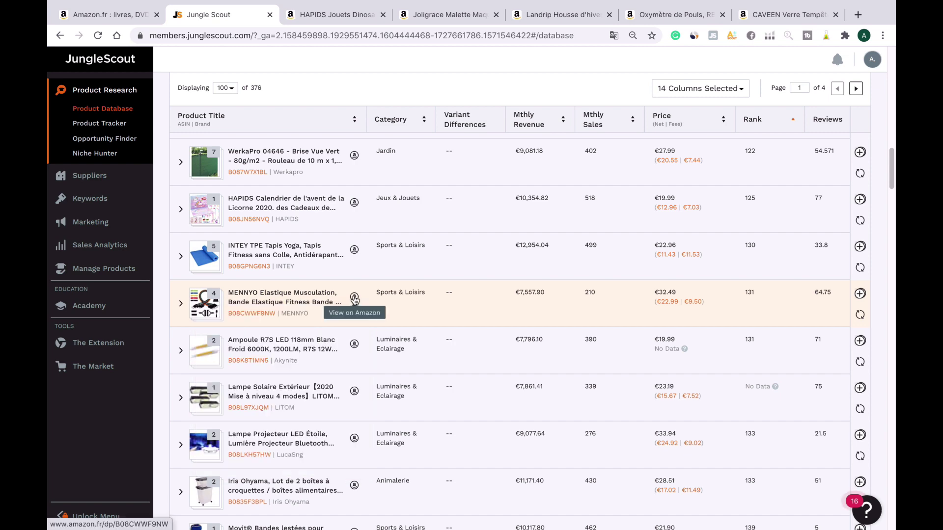
click(354, 296)
click(208, 19)
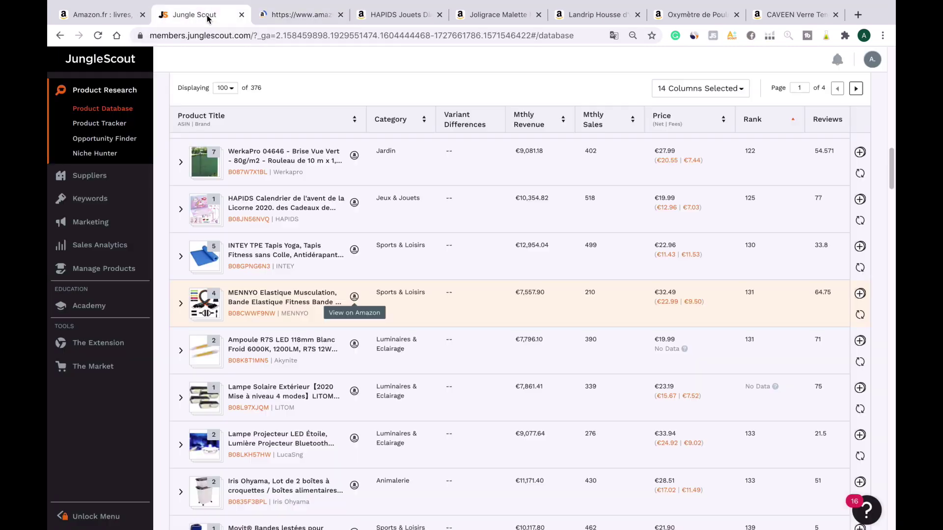
scroll(204, 256, down, 2)
mouse_move(205, 256)
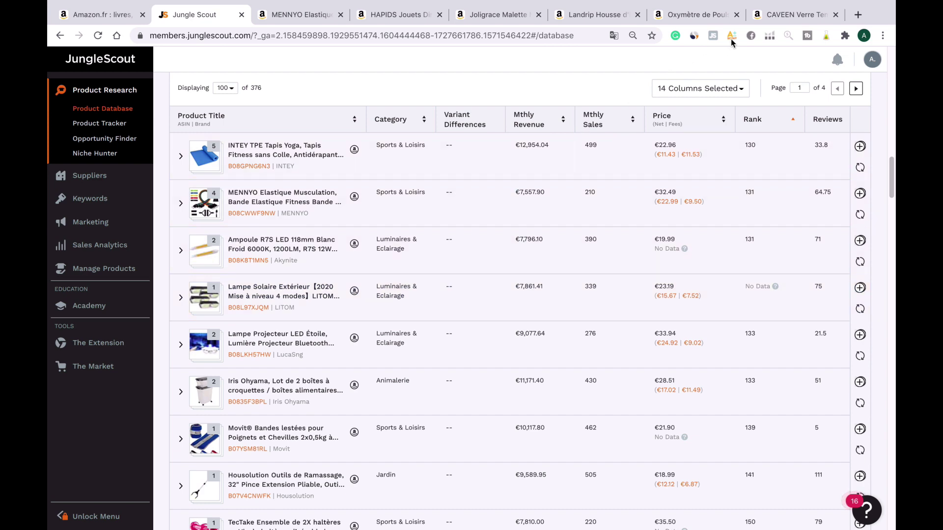
Review the CAVEEN Verre Tempête listing on Amazon, including its all-time price and sales rank history chart
click(777, 15)
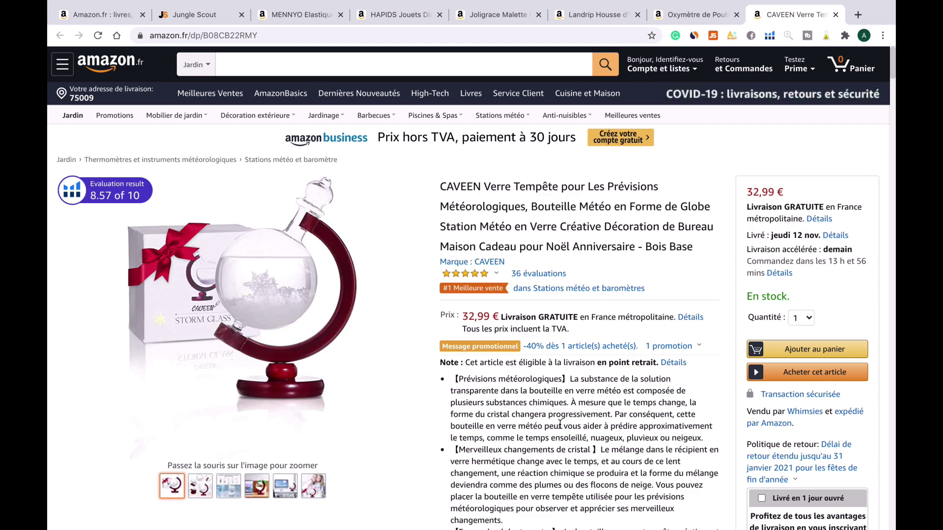
scroll(560, 424, down, 5)
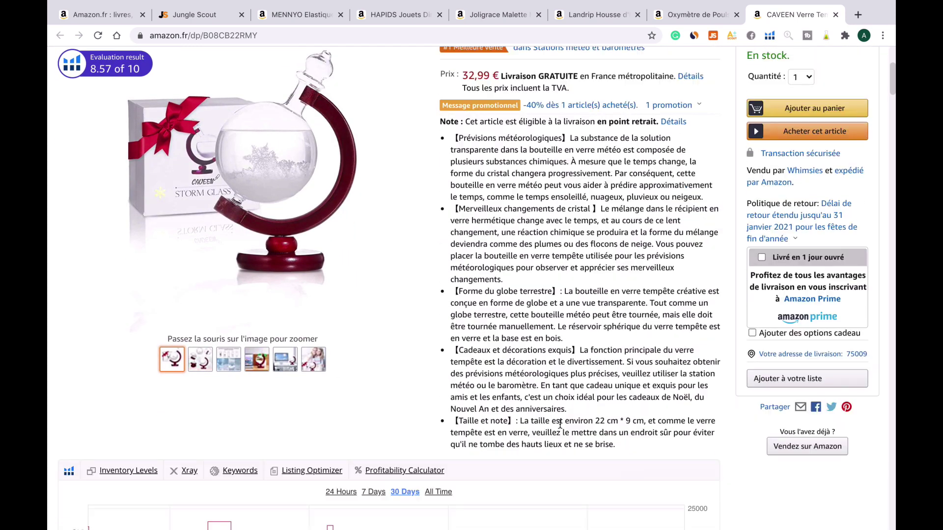
scroll(560, 423, down, 5)
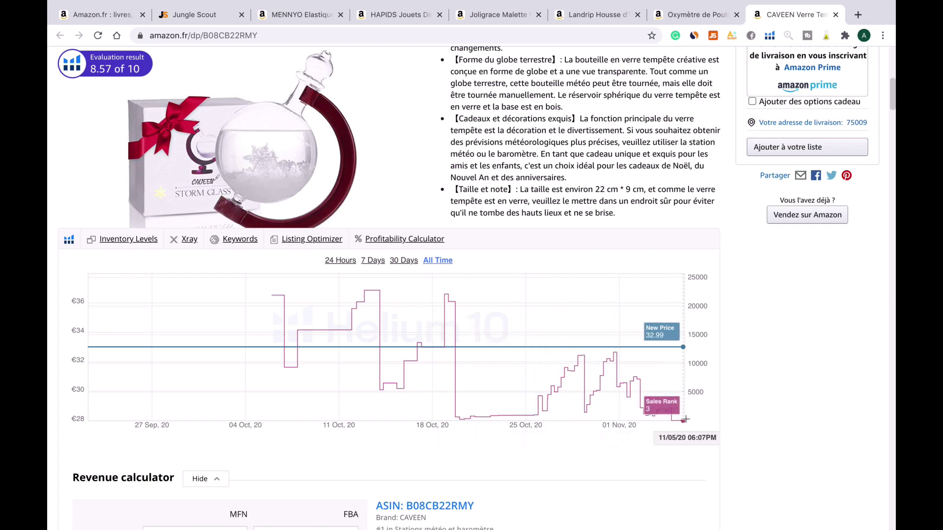
scroll(682, 305, up, 10)
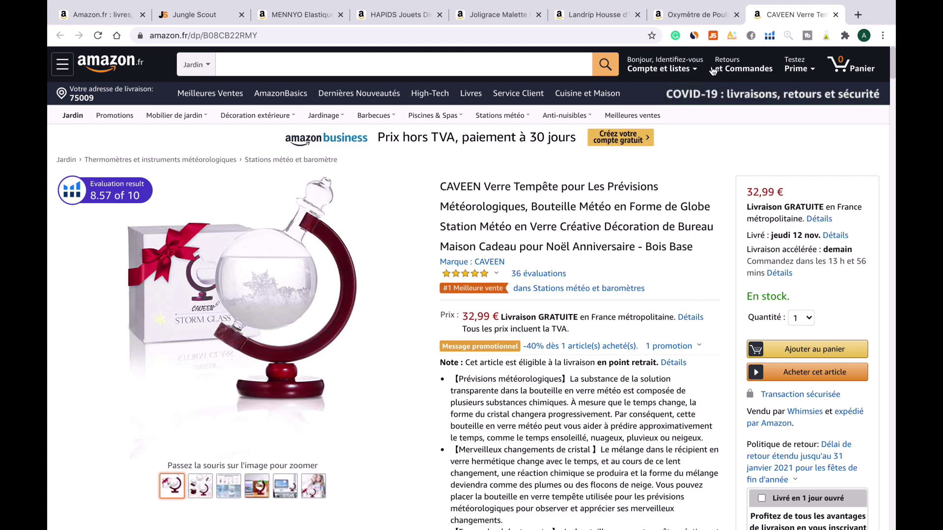
Analyse the CAVEEN listing with the Jungle Scout extension, examining all data columns from price to category, and close the analysis
click(713, 37)
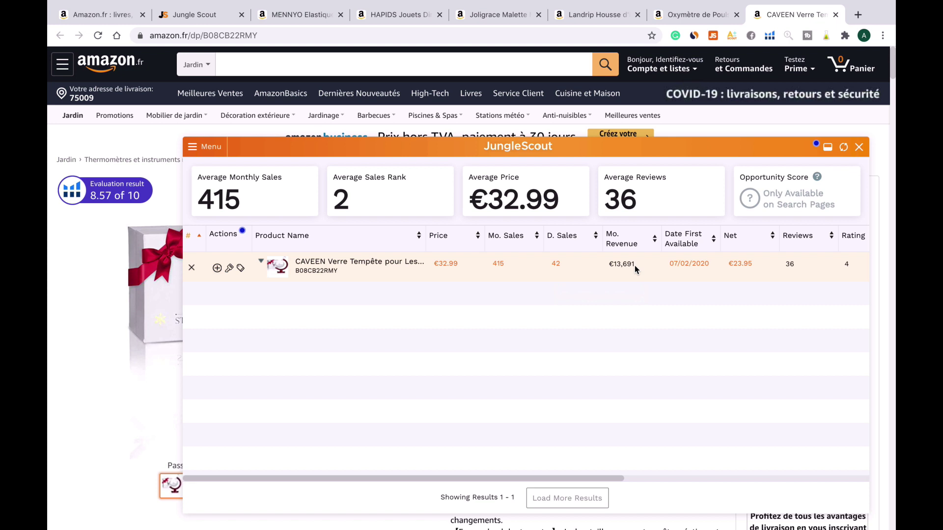
scroll(715, 312, right, 3)
scroll(715, 314, right, 4)
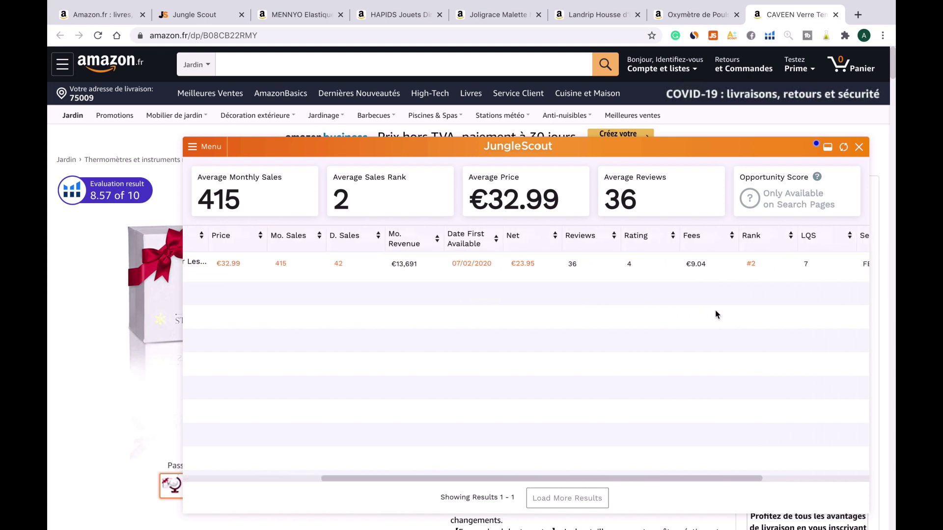
scroll(716, 314, right, 1)
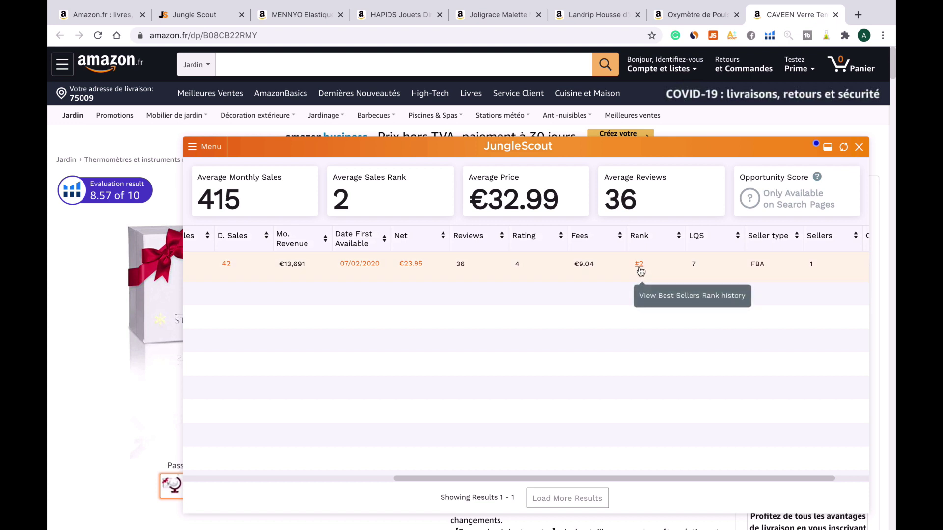
scroll(712, 325, right, 2)
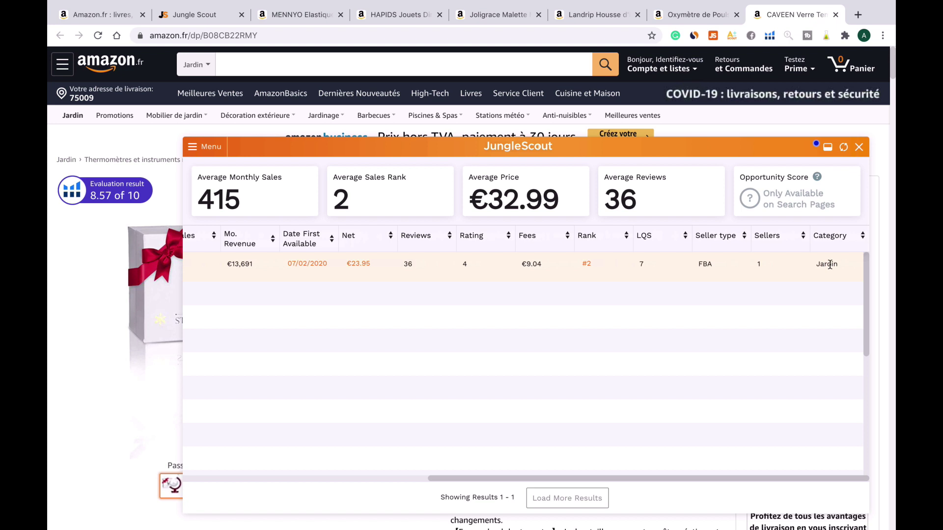
scroll(529, 324, left, 2)
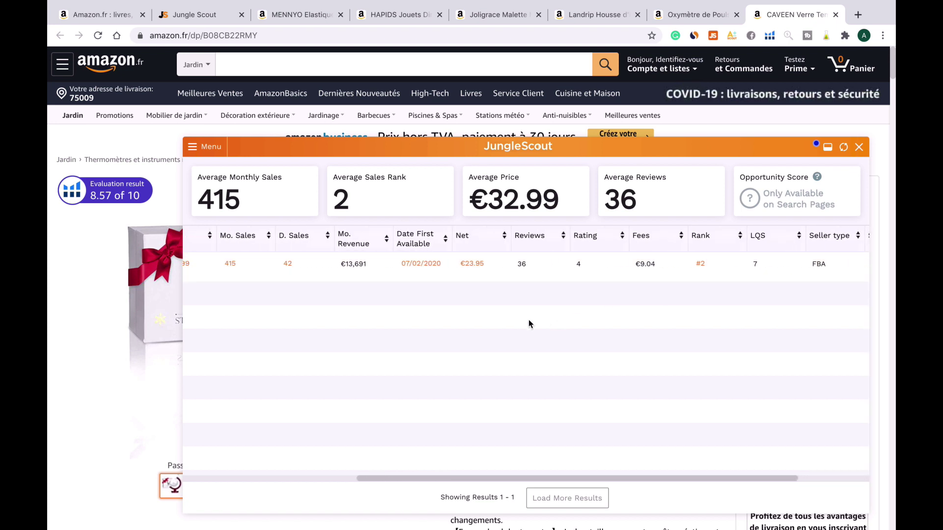
scroll(529, 324, left, 3)
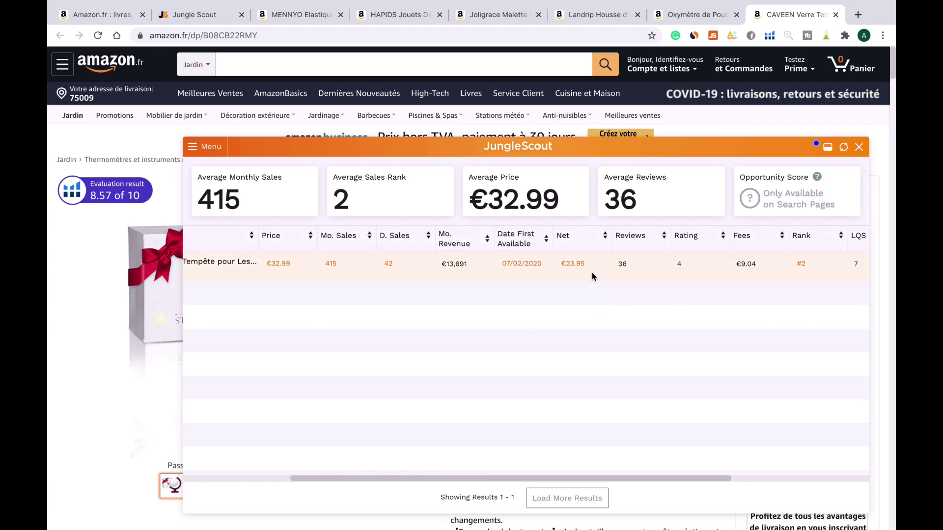
scroll(470, 303, left, 3)
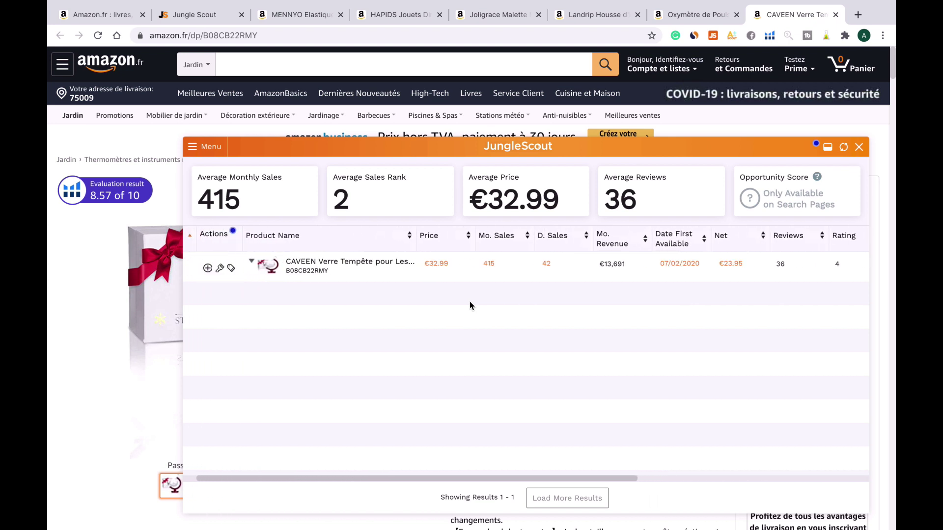
scroll(470, 301, left, 1)
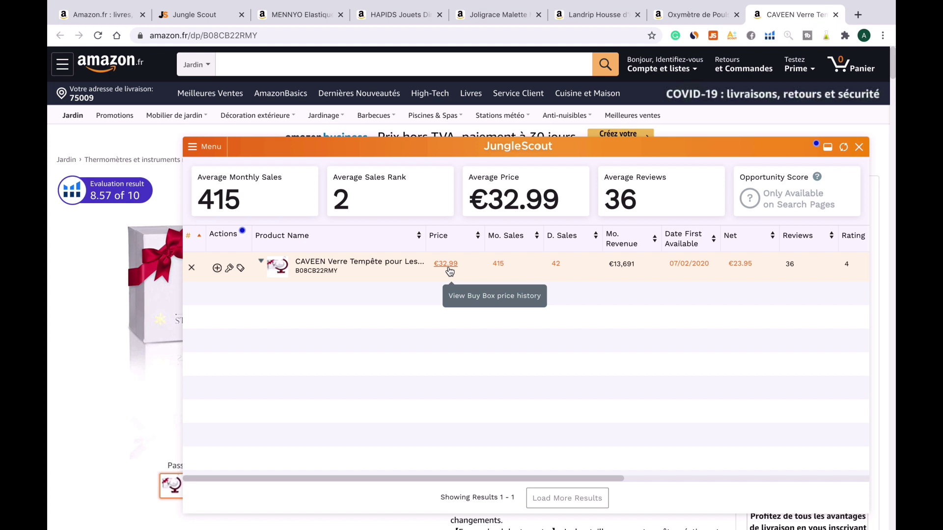
click(859, 147)
click(649, 273)
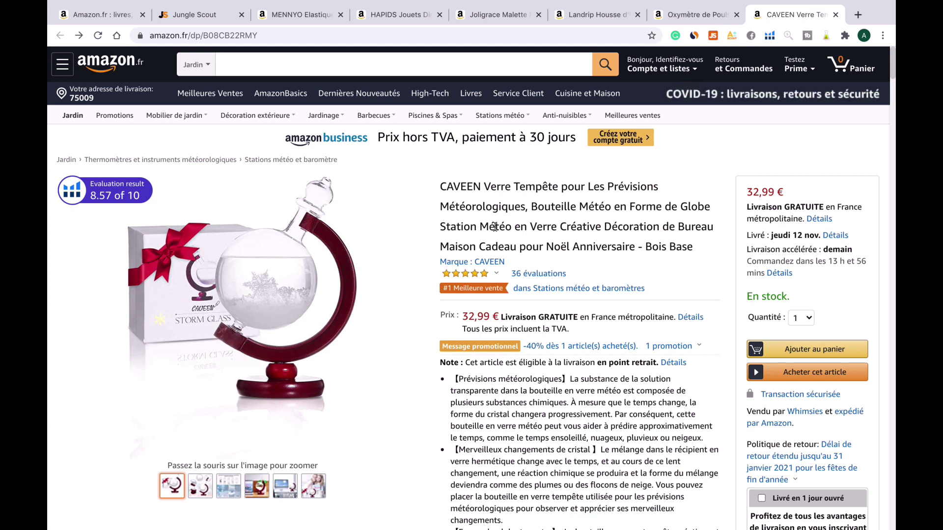
Copy the product type from the CAVEEN title and search all Amazon categories for "Station Météo"
drag(442, 226, 554, 228)
key(super+c)
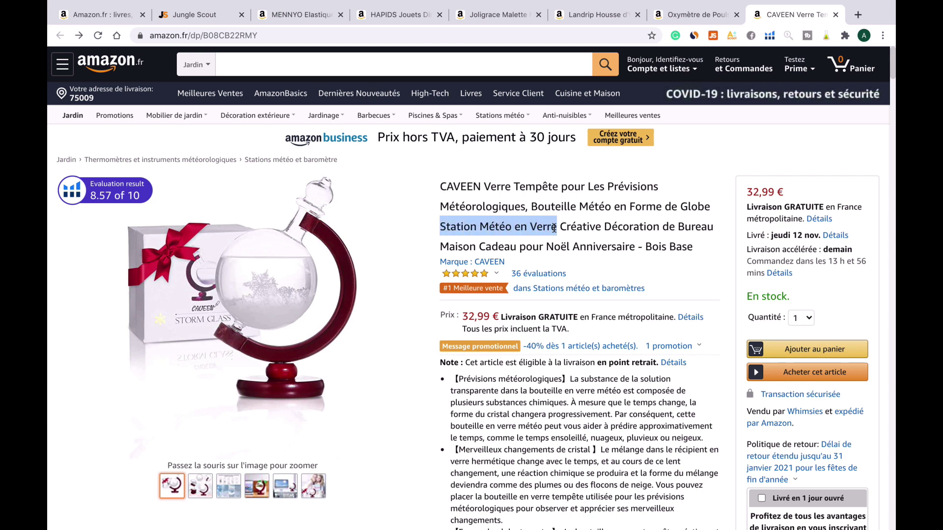
click(197, 65)
click(261, 69)
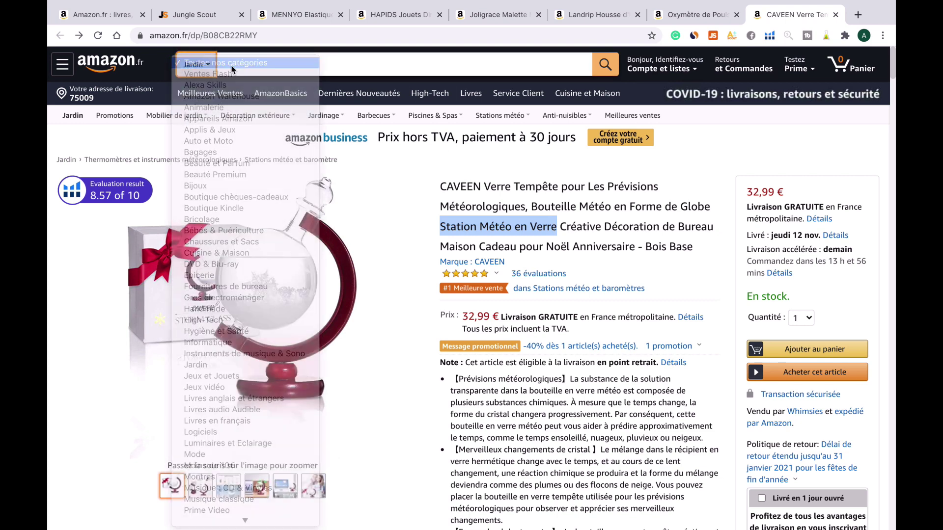
key(super+v)
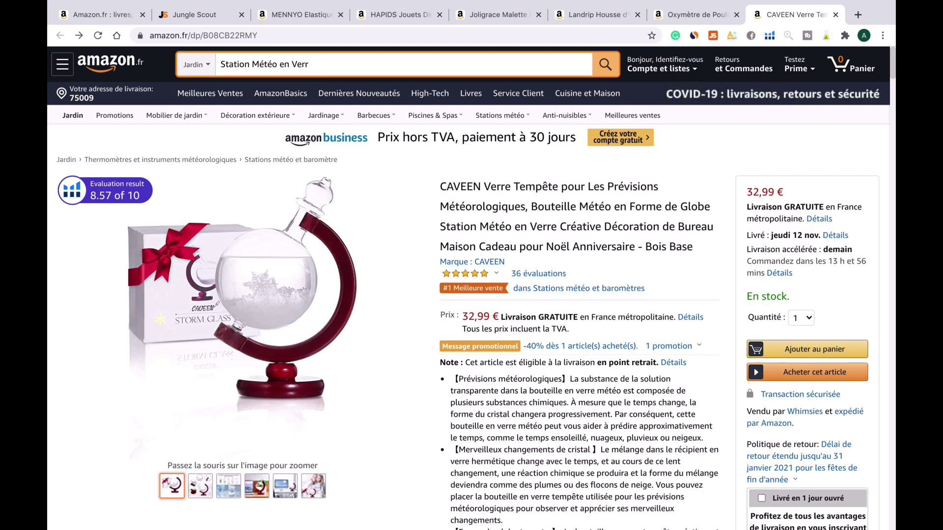
key(BackSpace)
key(BackSpace)
key(BackSpace)
key(Return)
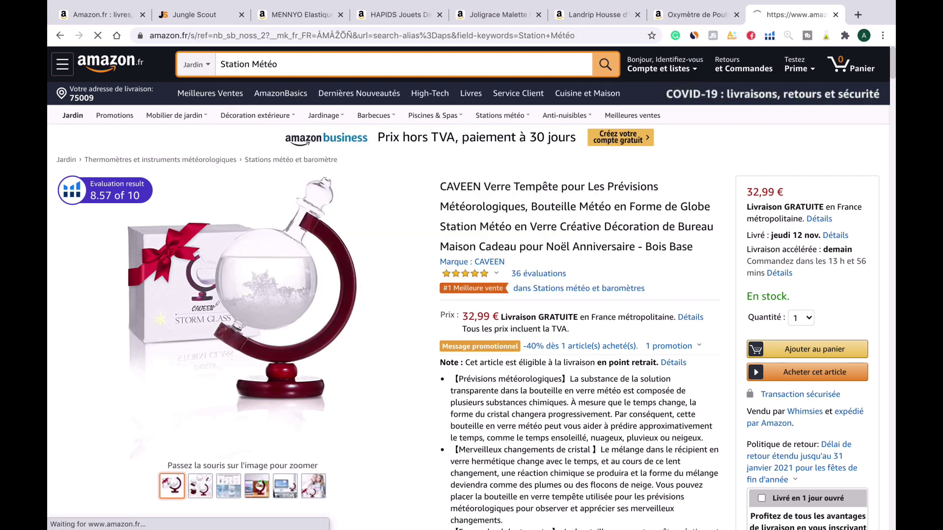
Skim the Station Météo results and analyse them with the Jungle Scout extension, examining sales, revenue, availability dates and reviews
scroll(576, 427, down, 5)
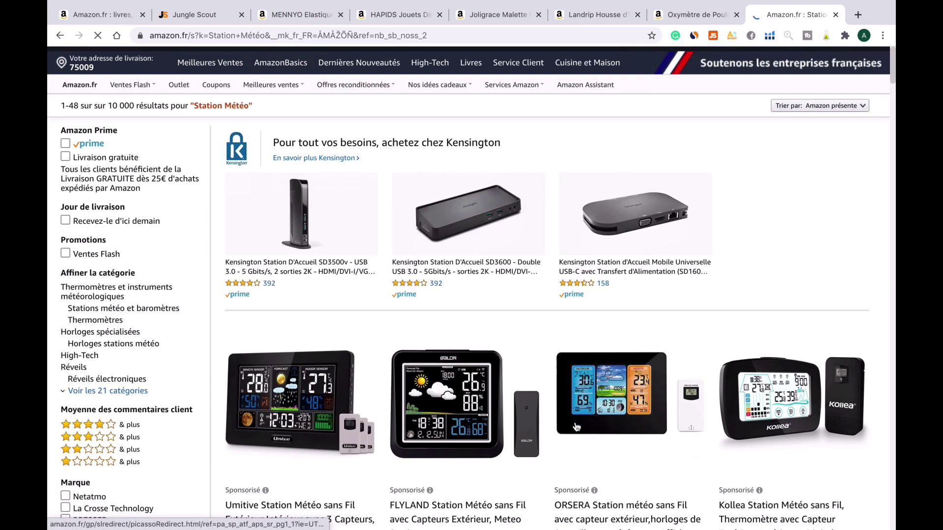
scroll(576, 427, down, 15)
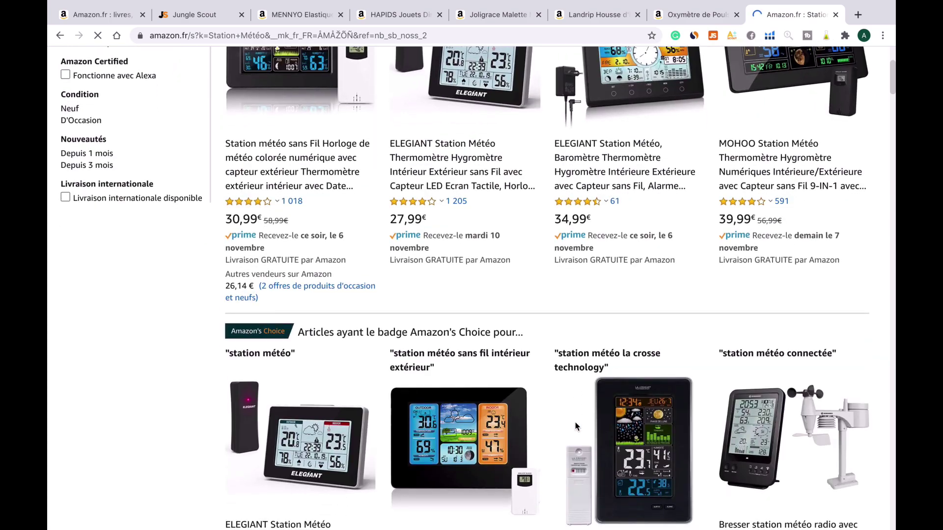
scroll(576, 427, down, 12)
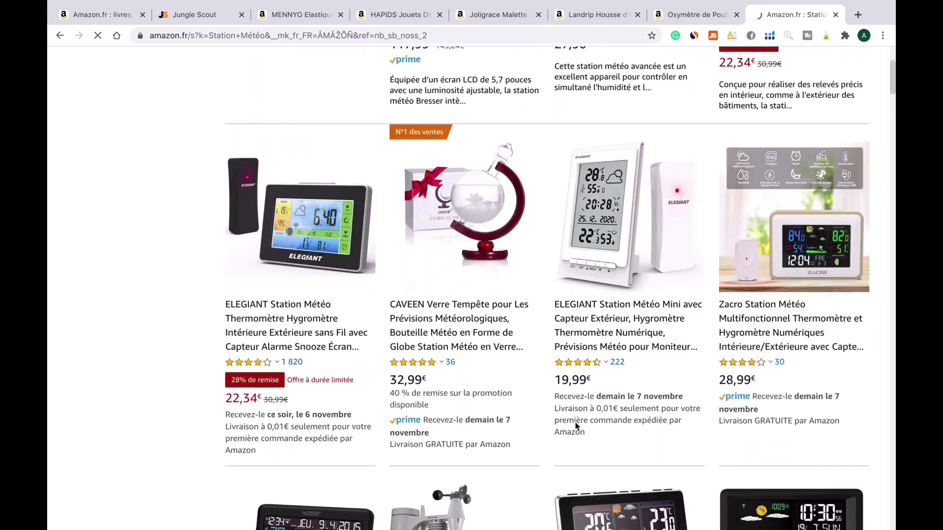
scroll(576, 422, down, 10)
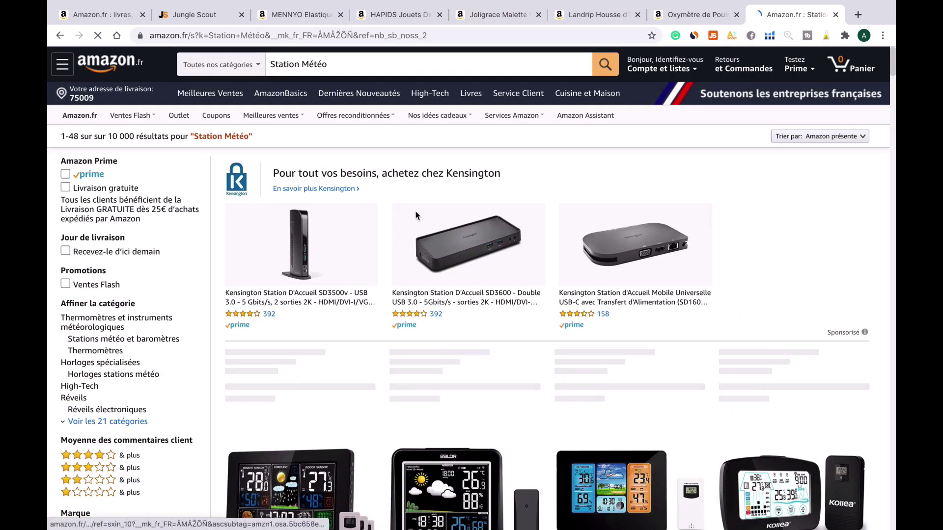
click(378, 65)
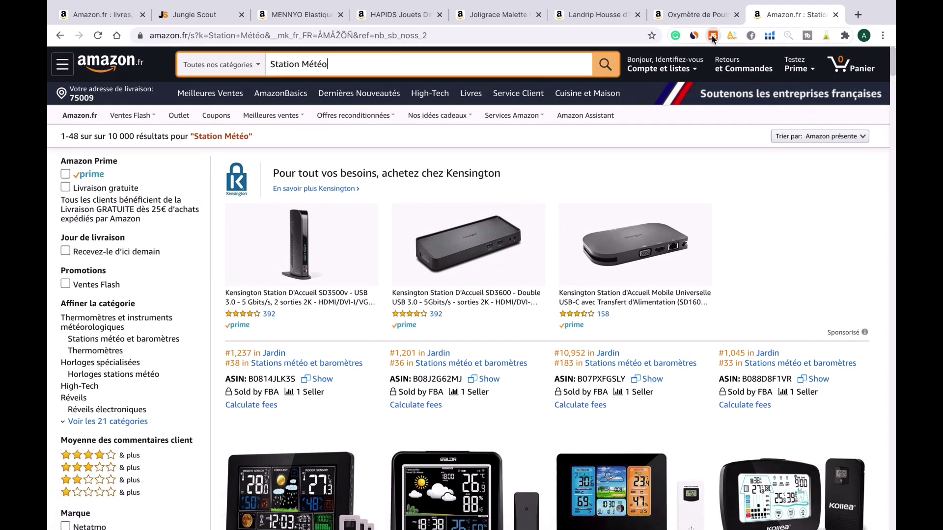
click(713, 35)
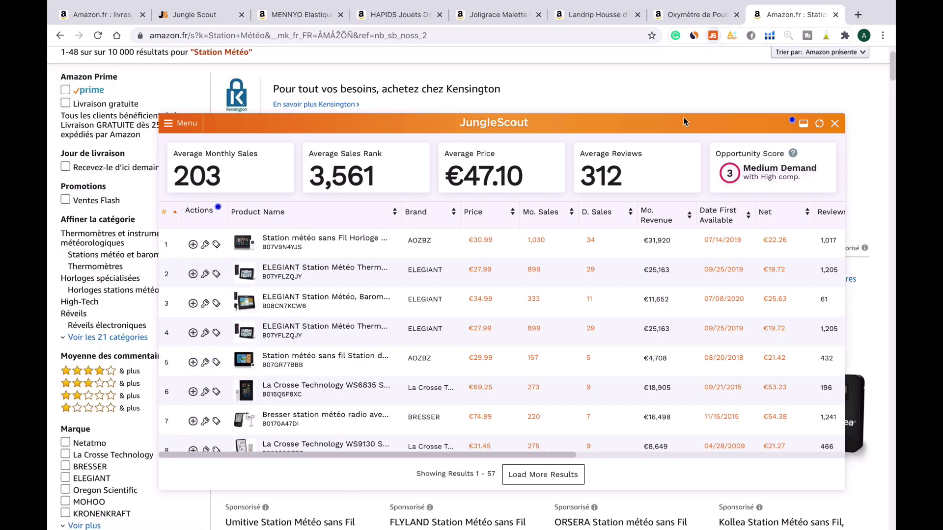
scroll(658, 308, down, 2)
scroll(658, 308, up, 2)
scroll(659, 308, right, 3)
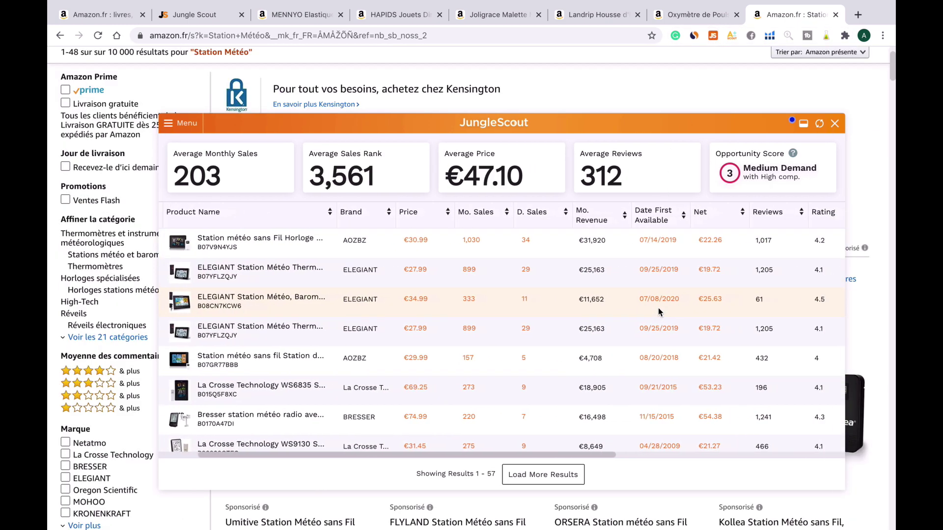
Sort the analysed weather stations by reviews, first ascending and then descending, examine the list, and close the analysis
click(766, 216)
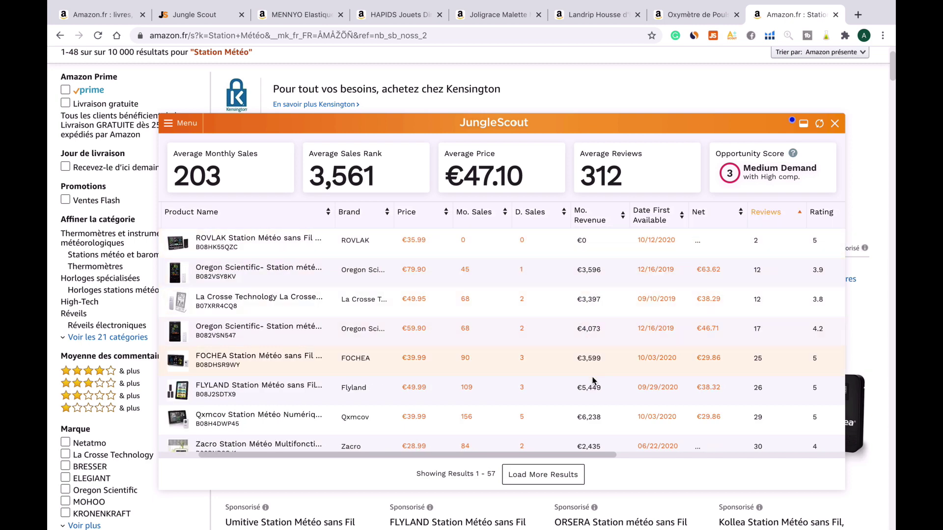
click(755, 216)
scroll(540, 344, right, 1)
scroll(550, 405, down, 2)
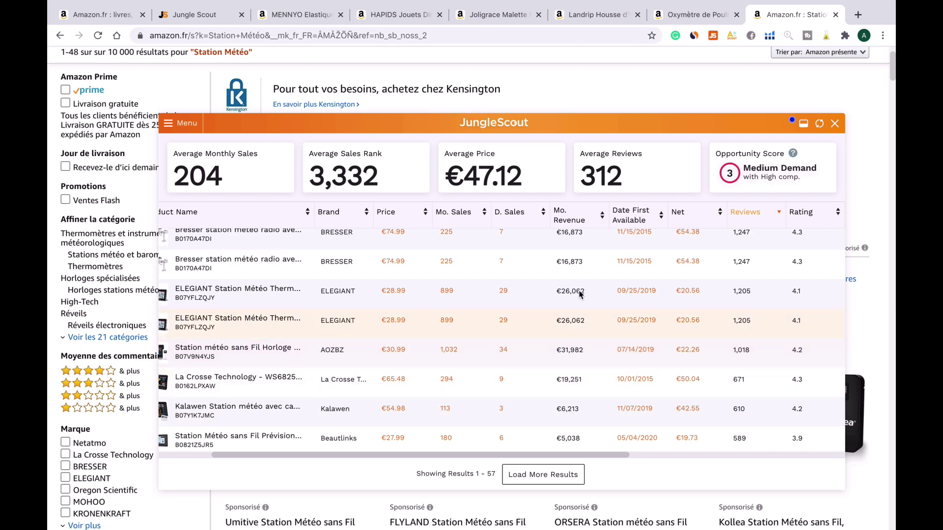
click(835, 124)
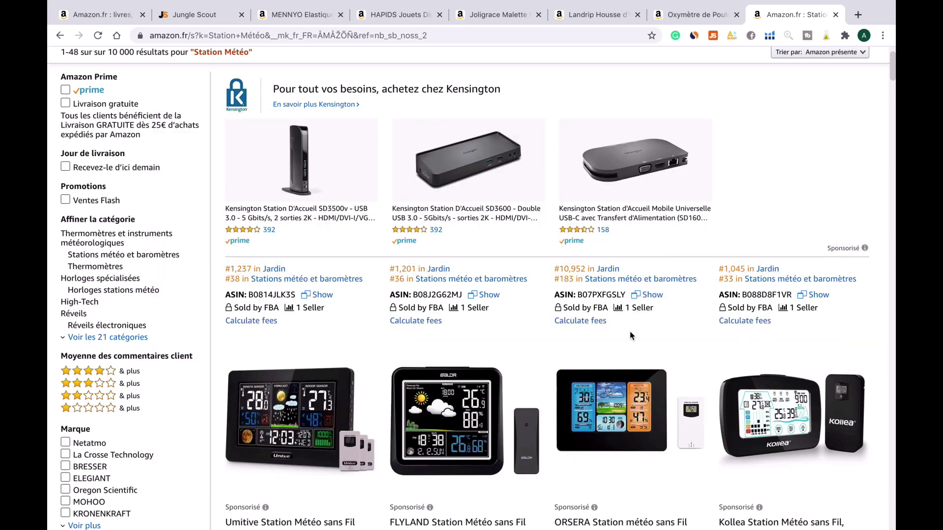
Browse the Station Météo results, including the Amazon's Choice and recommended products, and compare the CAVEEN storm glass with competing weather stations
scroll(588, 387, down, 10)
scroll(588, 389, down, 10)
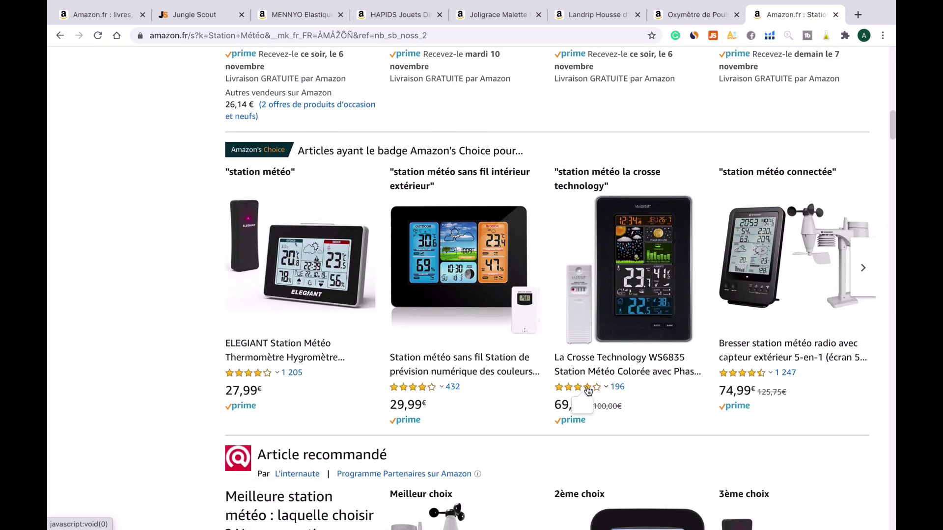
scroll(588, 391, down, 6)
scroll(588, 391, down, 8)
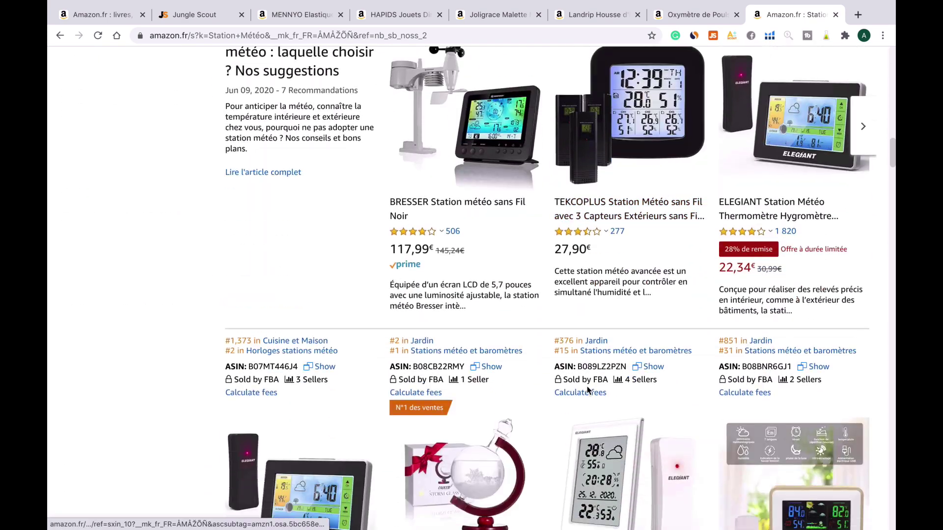
scroll(588, 390, down, 1)
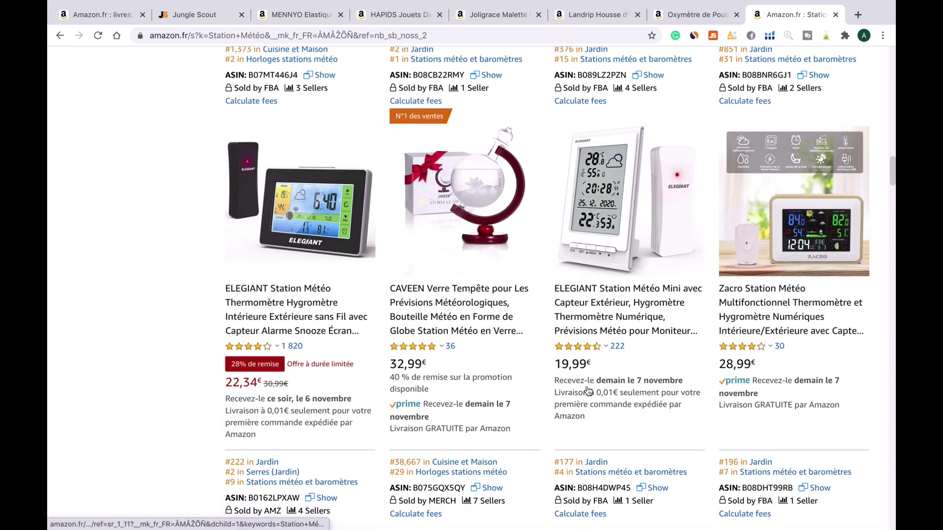
scroll(588, 388, up, 10)
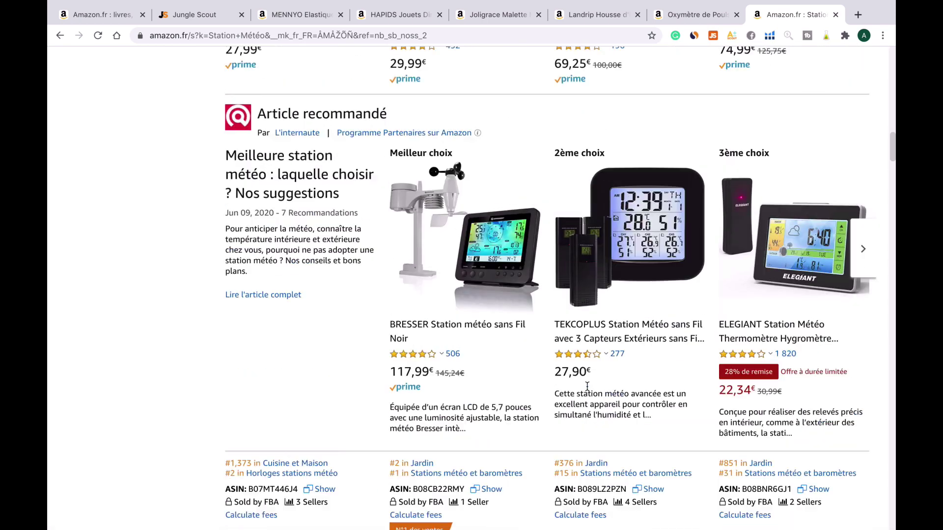
scroll(588, 391, up, 1)
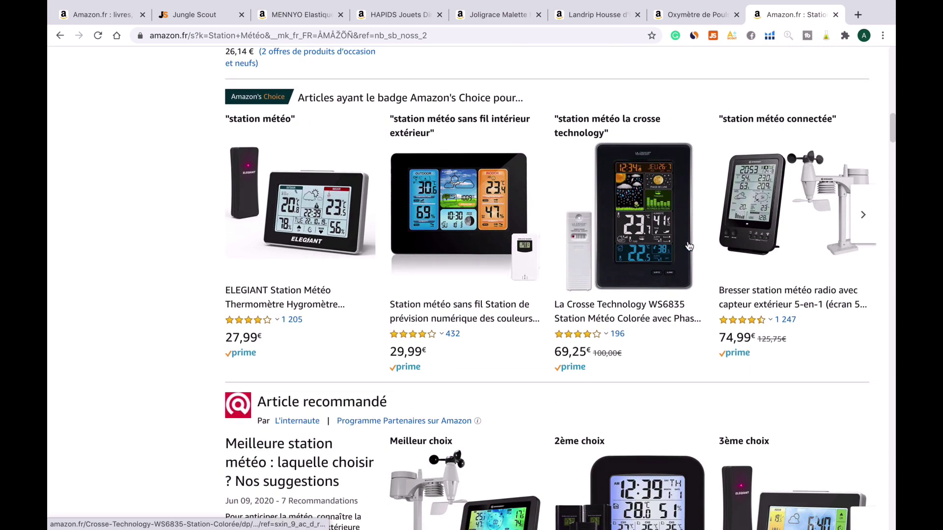
scroll(773, 295, down, 7)
scroll(772, 296, down, 6)
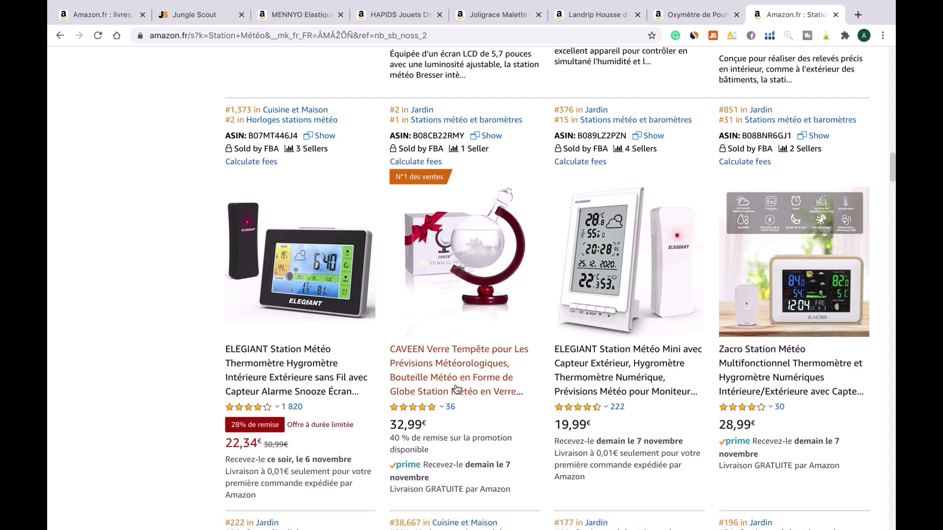
scroll(457, 385, down, 4)
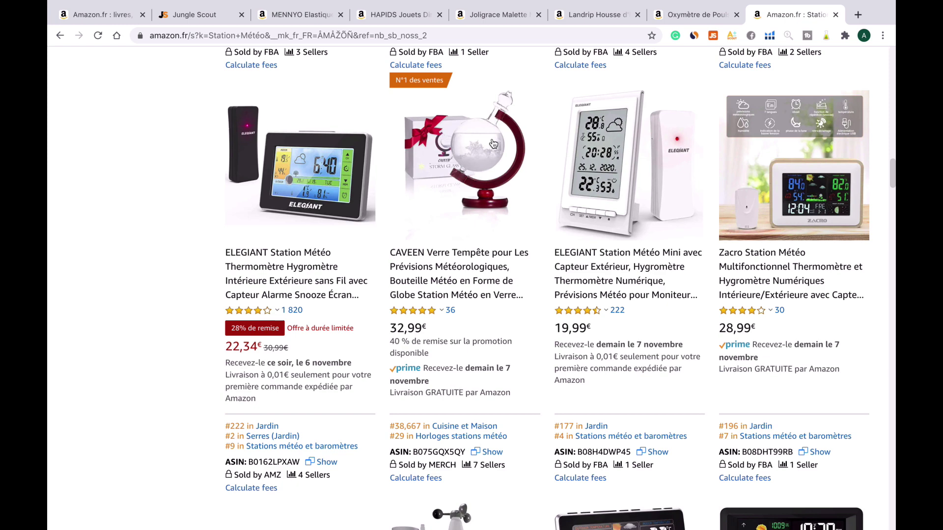
scroll(491, 154, up, 5)
scroll(492, 154, up, 5)
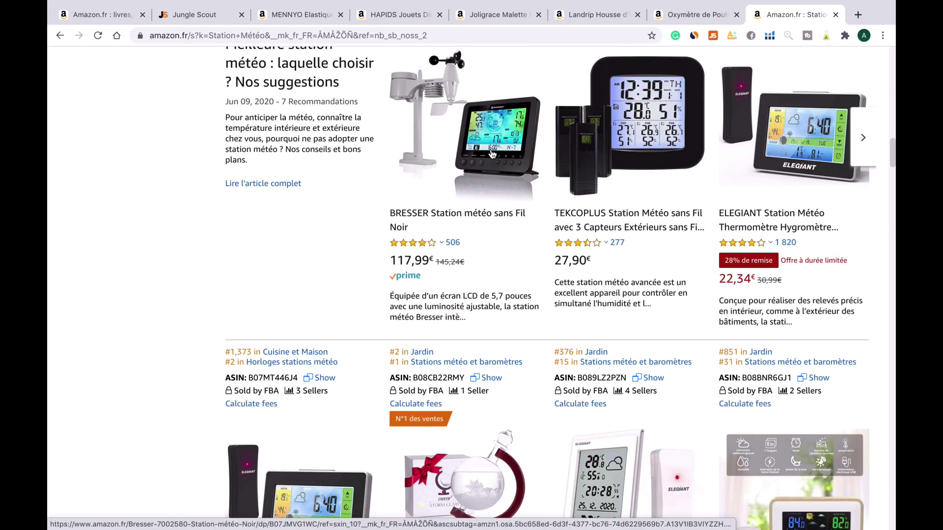
scroll(492, 155, down, 6)
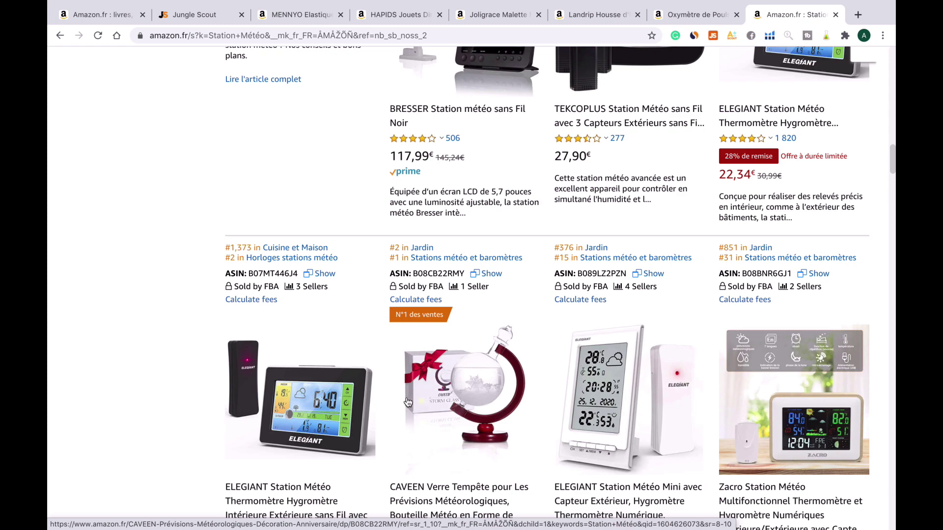
scroll(460, 435, down, 3)
scroll(461, 434, down, 1)
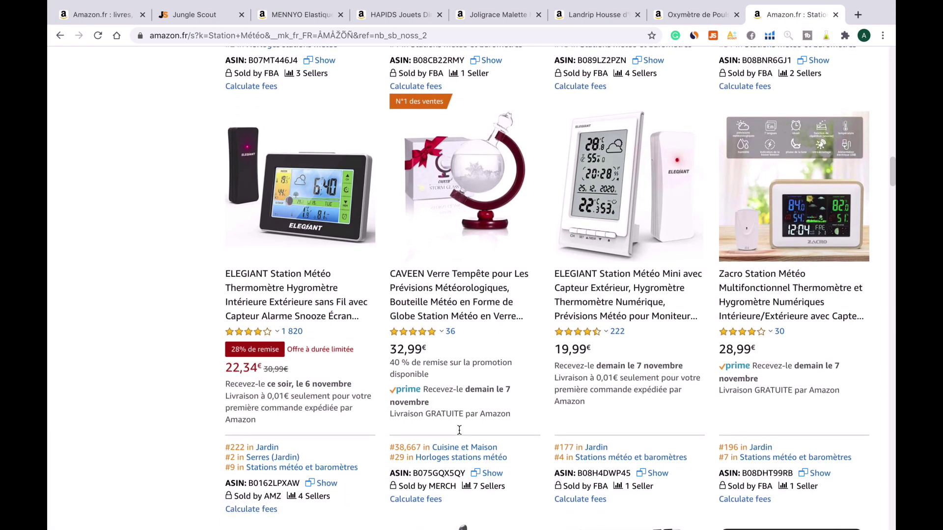
Open the CAVEEN storm glass listing and examine its product information, online release date, rankings and customer reviews
click(456, 272)
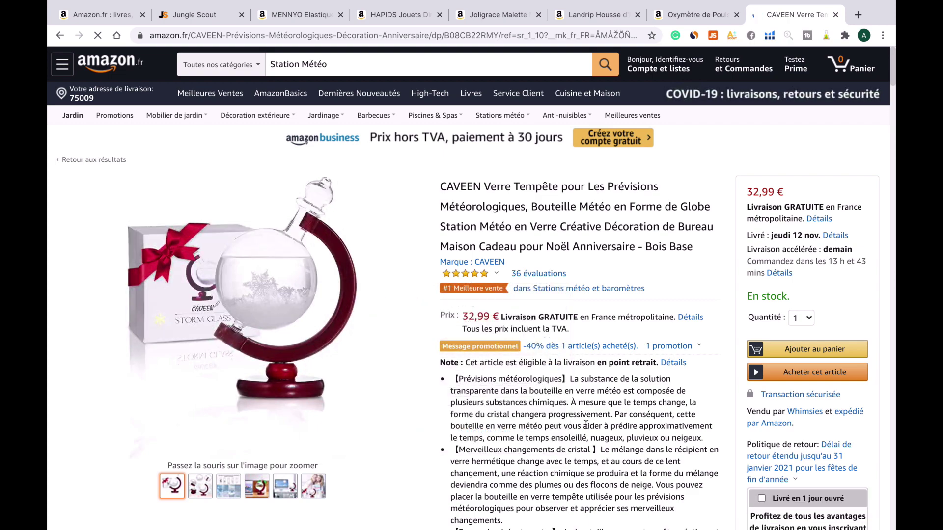
scroll(586, 425, down, 5)
scroll(586, 425, down, 10)
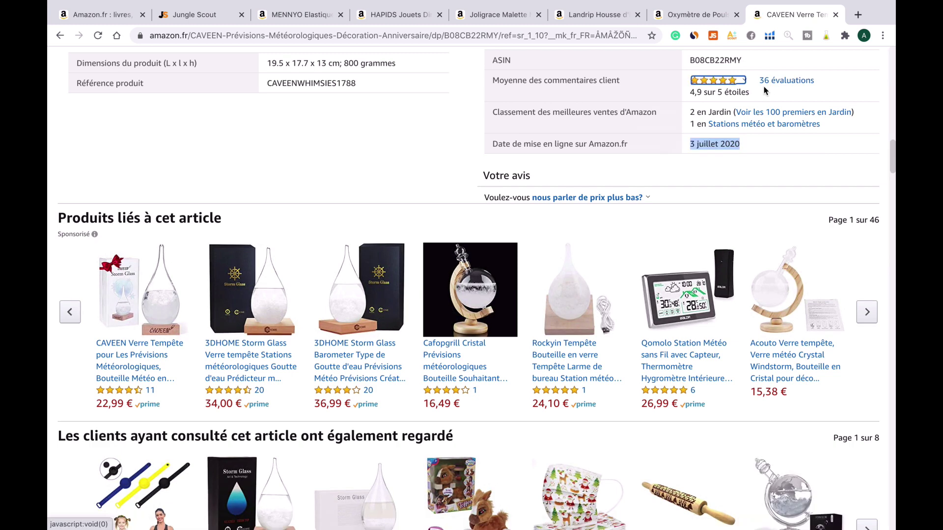
scroll(764, 85, up, 1)
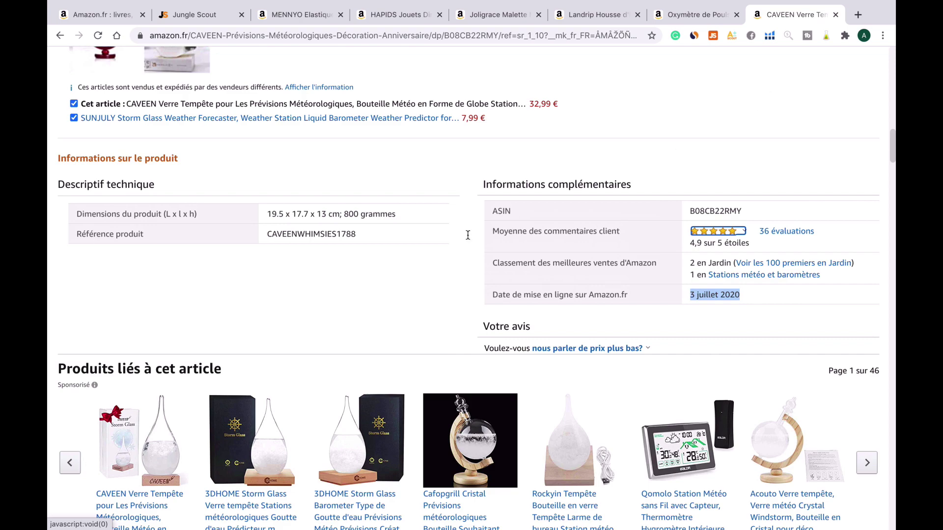
scroll(462, 306, down, 7)
scroll(461, 305, down, 5)
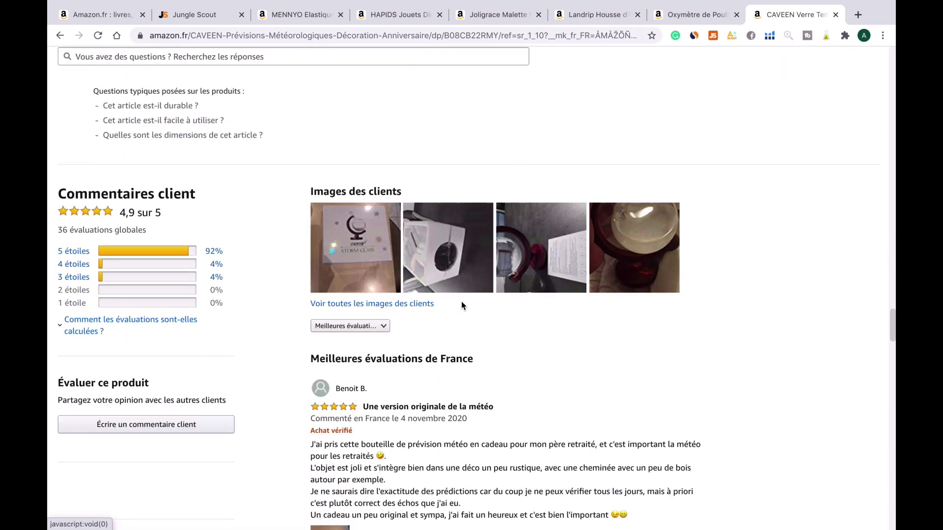
scroll(462, 306, up, 20)
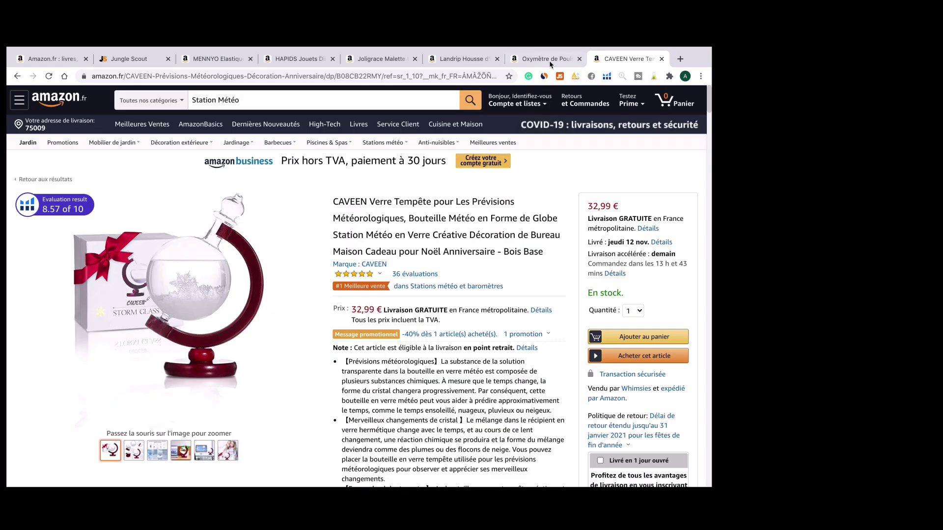
Switch to the RENPHO pulse oximeter listing and skim its page down to the related sponsored products
click(548, 59)
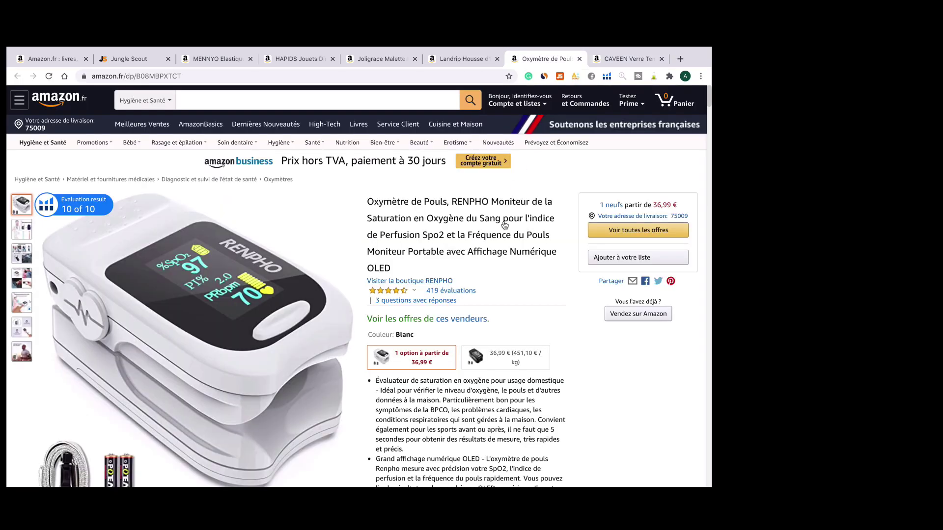
mouse_move(521, 104)
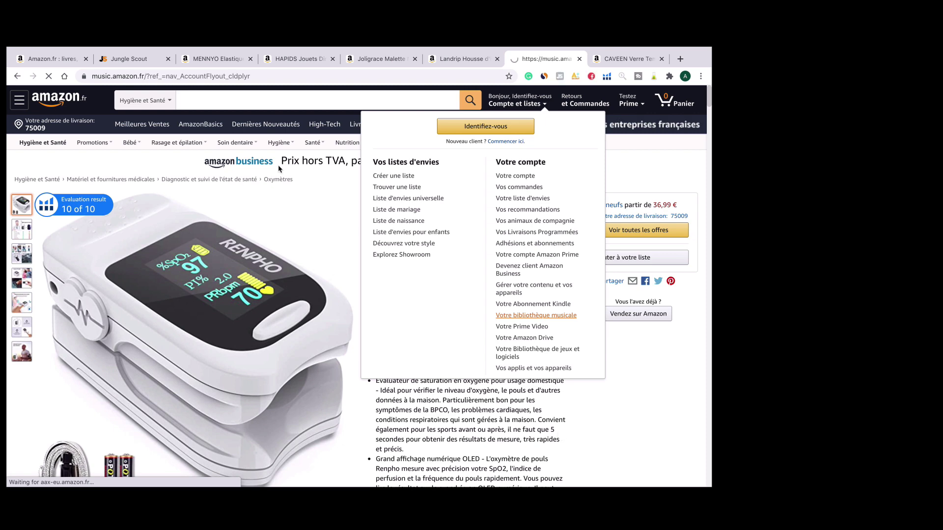
click(18, 76)
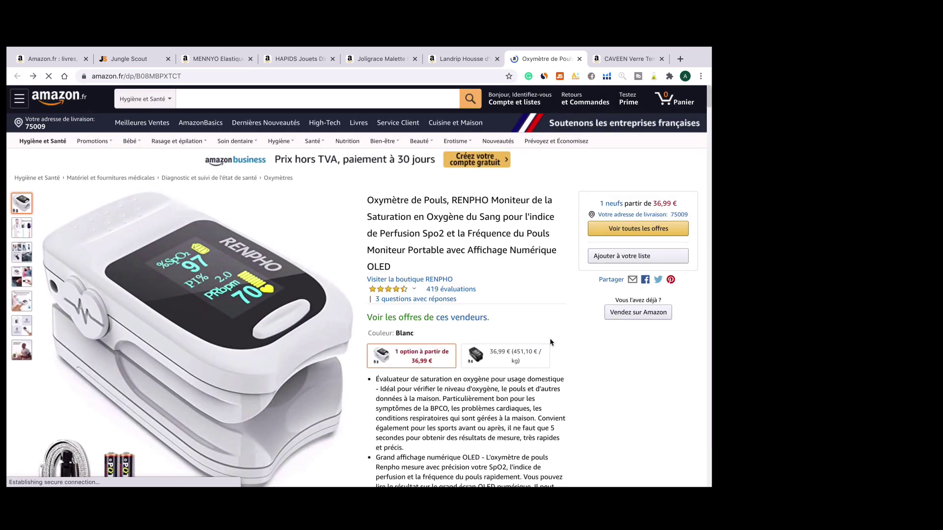
scroll(550, 339, down, 7)
scroll(550, 339, down, 15)
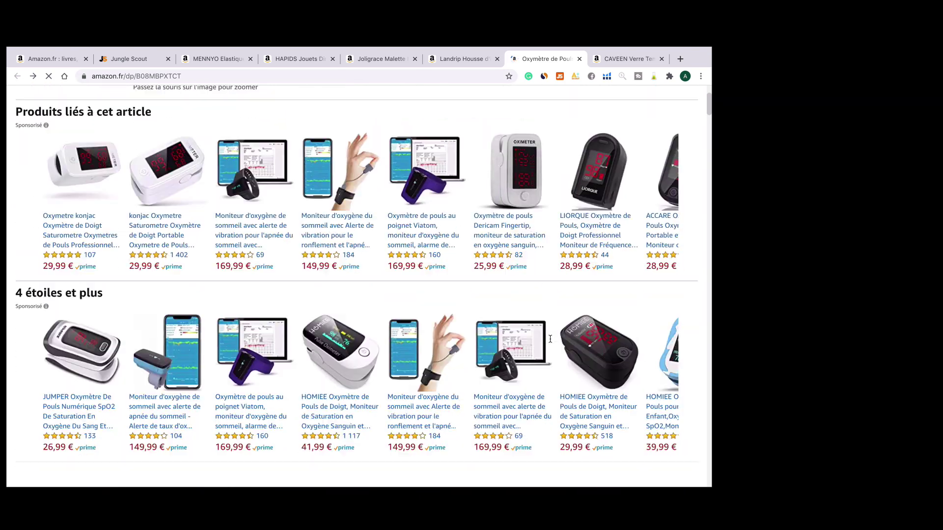
scroll(550, 339, up, 10)
scroll(550, 339, up, 7)
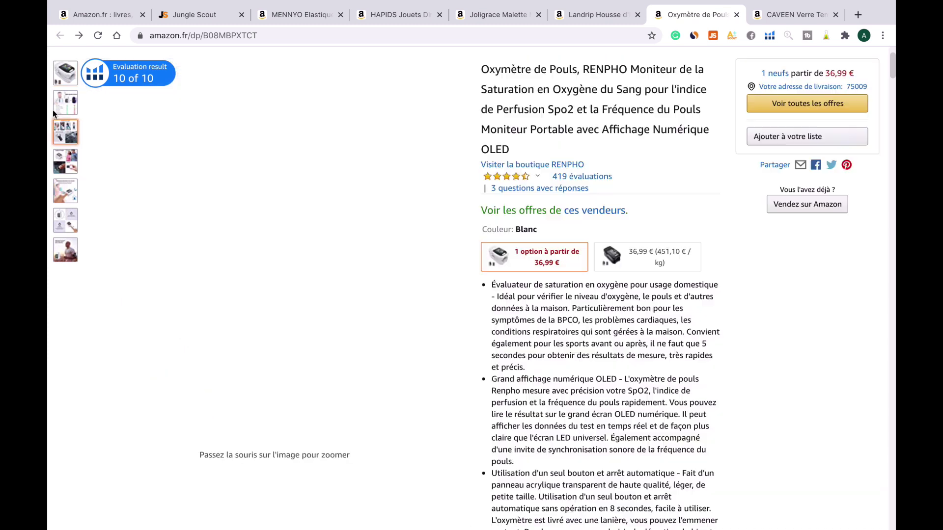
Examine the oximeter's "2020 Upgrade Version" comparison image and read the product's bullet points
mouse_move(59, 102)
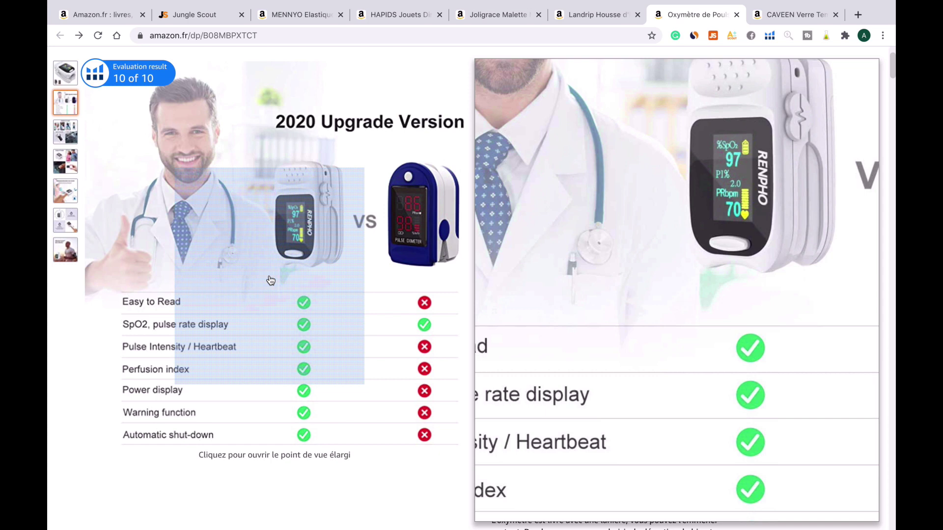
scroll(553, 203, down, 1)
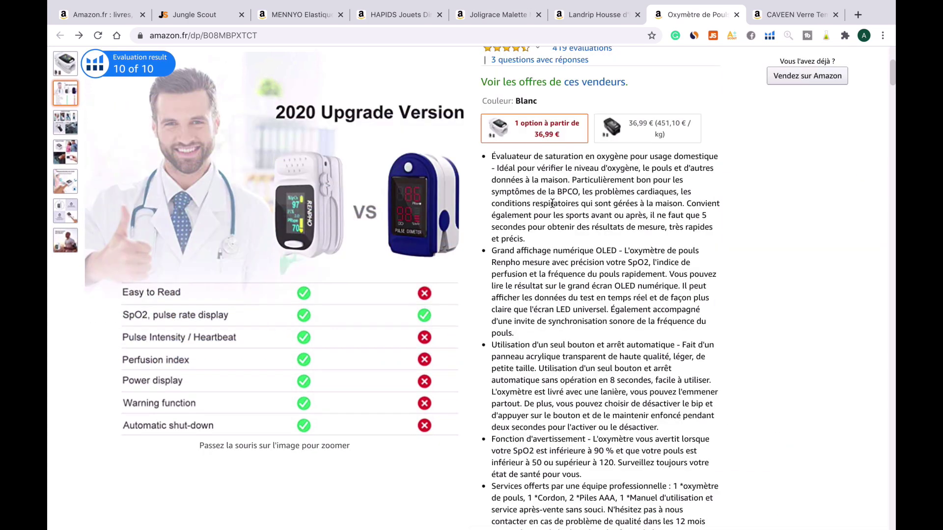
scroll(544, 366, down, 1)
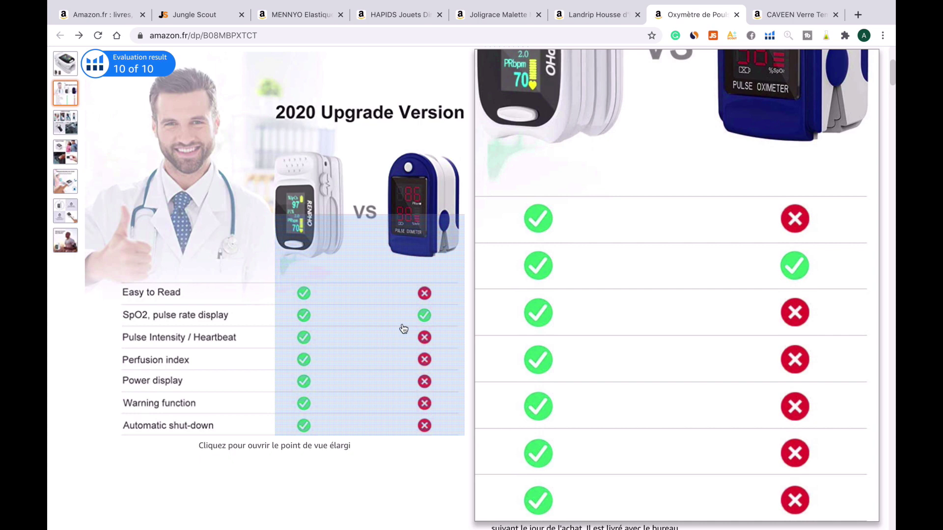
Show the oximeter's all-time price and sales rank history in the Helium 10 chart, and review the product comparison and description below
scroll(570, 383, down, 15)
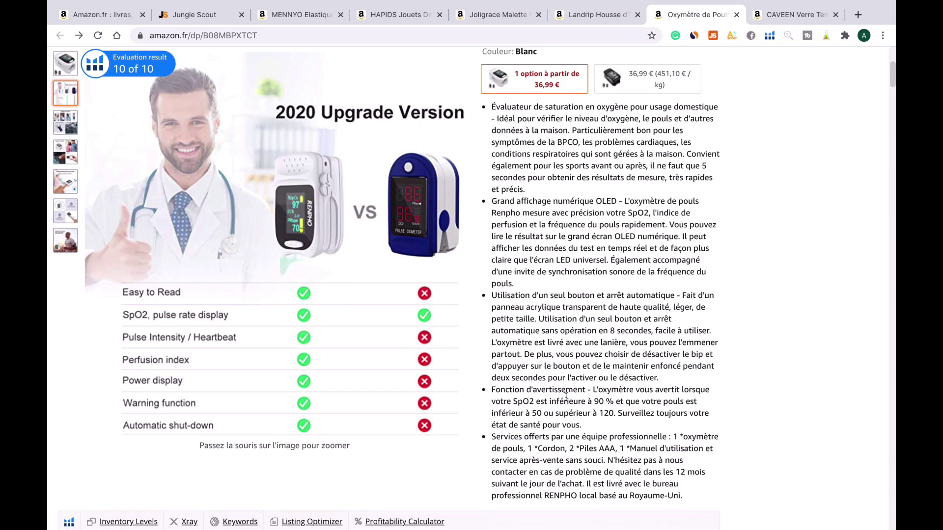
scroll(567, 401, up, 5)
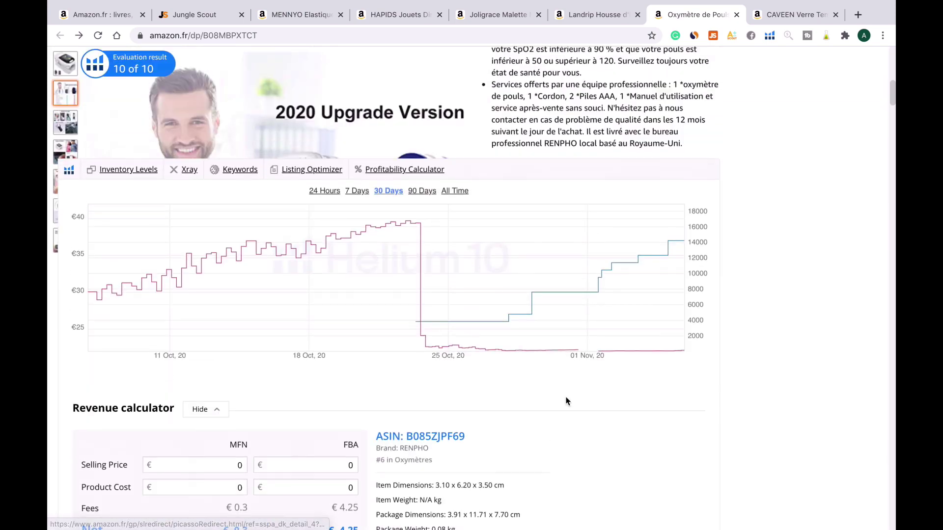
click(459, 193)
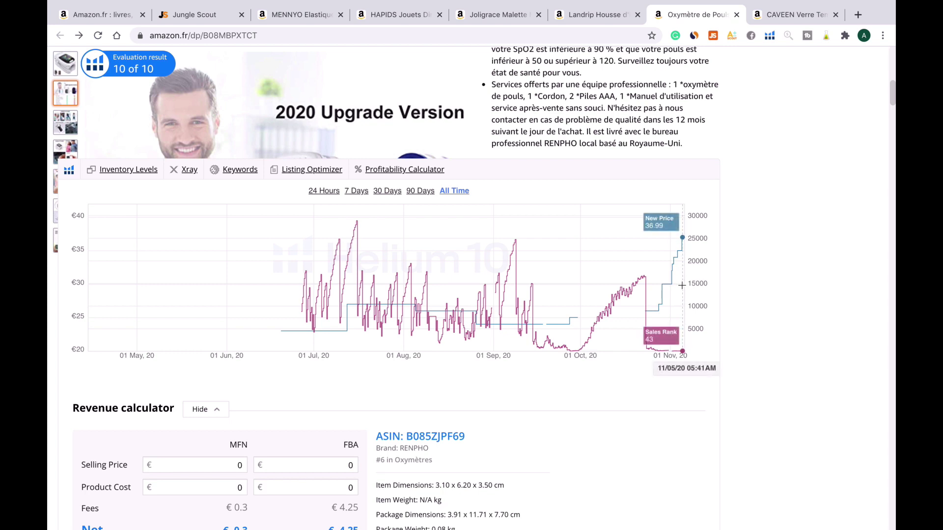
scroll(739, 351, down, 15)
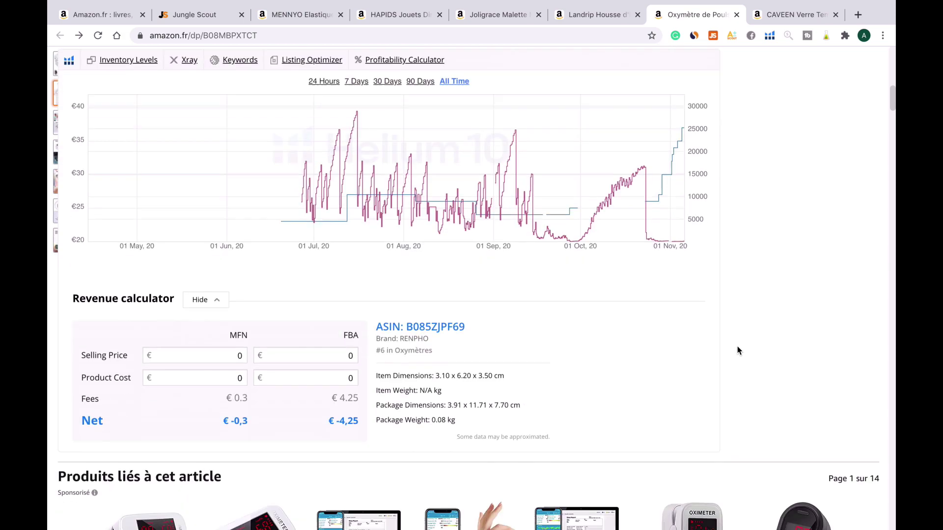
scroll(737, 349, down, 15)
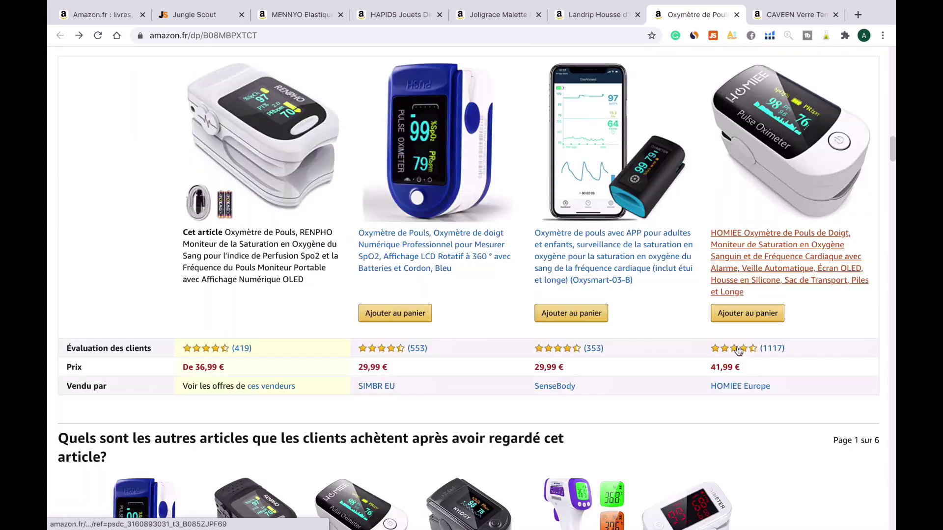
scroll(738, 347, down, 9)
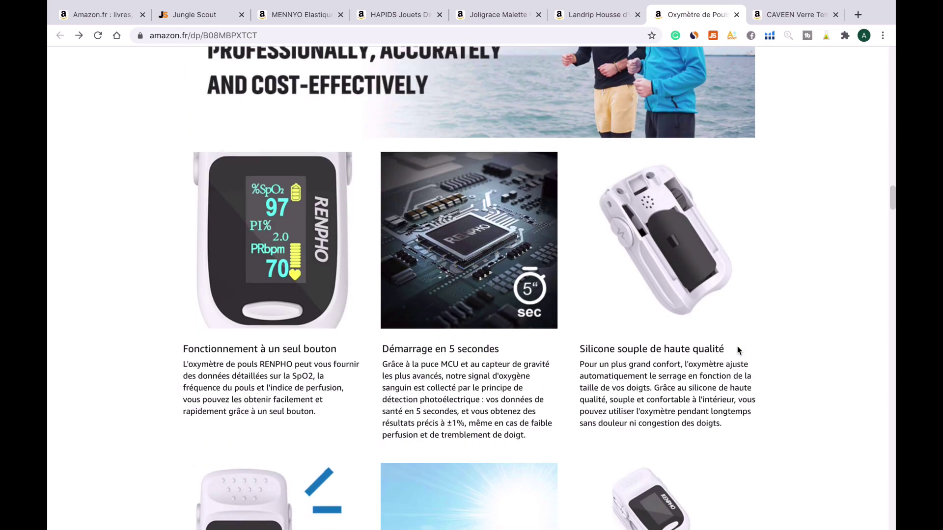
scroll(738, 346, up, 20)
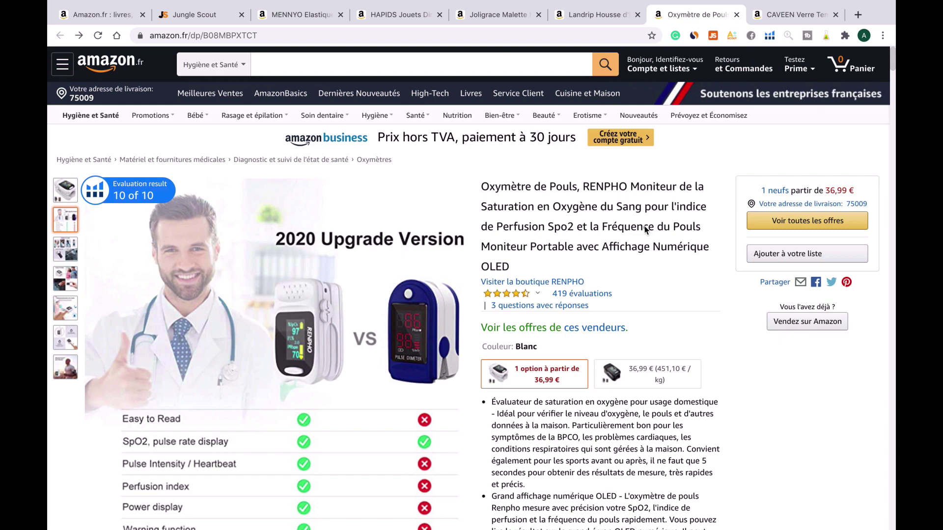
Copy the product type from the RENPHO title, search all Amazon categories for "Moniteur de la Saturation en Oxygène", and skim the results
drag(632, 186, 593, 210)
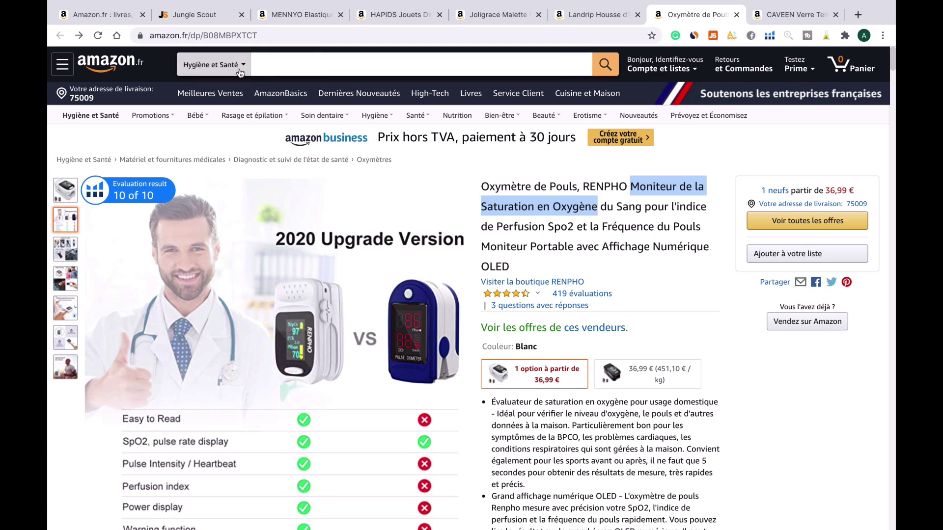
click(213, 64)
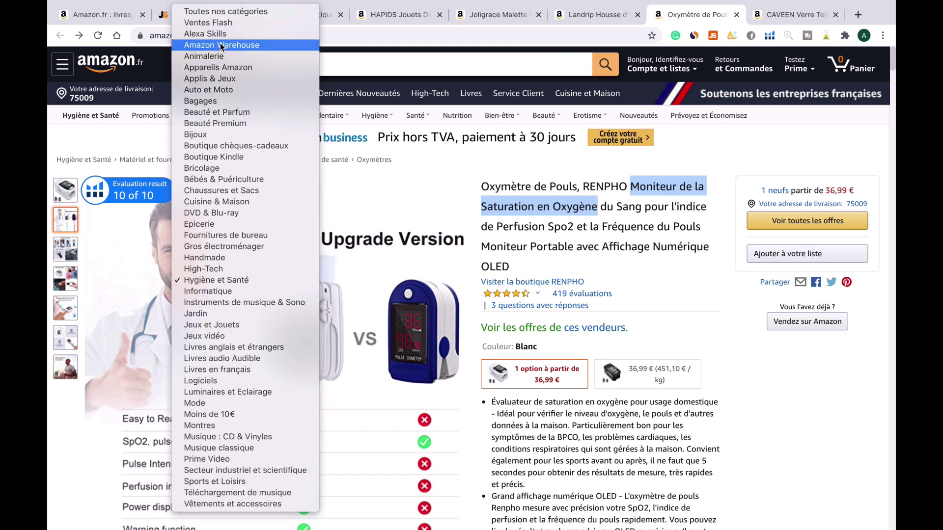
click(222, 14)
click(272, 63)
text(Moniteur de la Saturation en Oxygène)
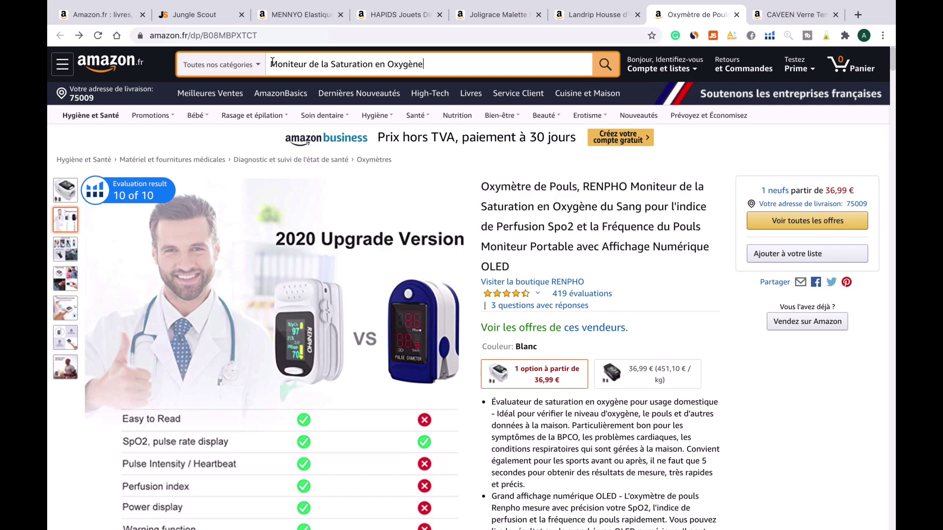
key(Return)
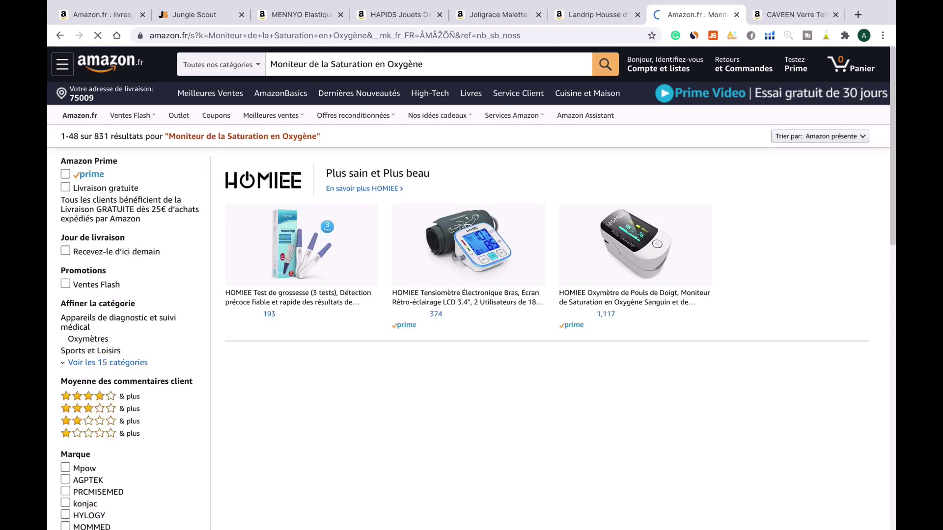
scroll(433, 378, down, 5)
scroll(432, 376, down, 6)
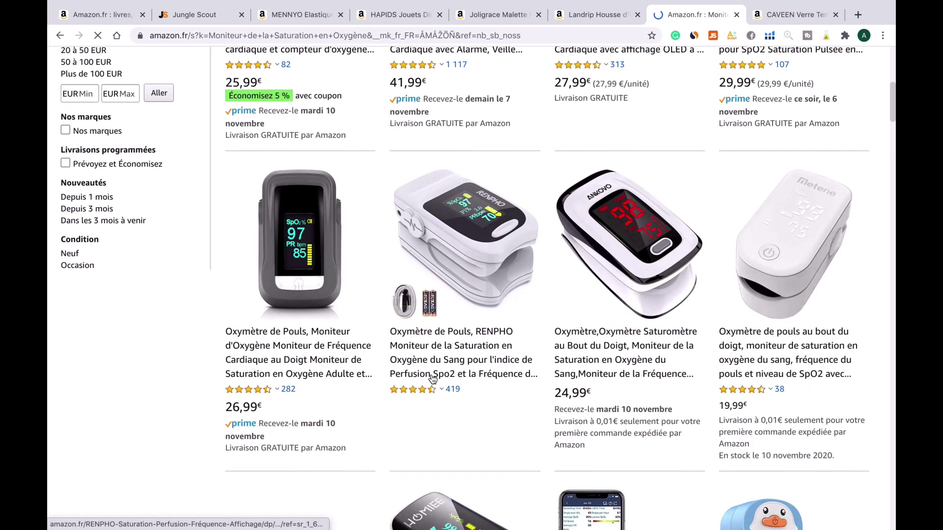
Browse the oximeter search results down the page, comparing the competing listings' designs, prices and review counts
scroll(432, 374, down, 2)
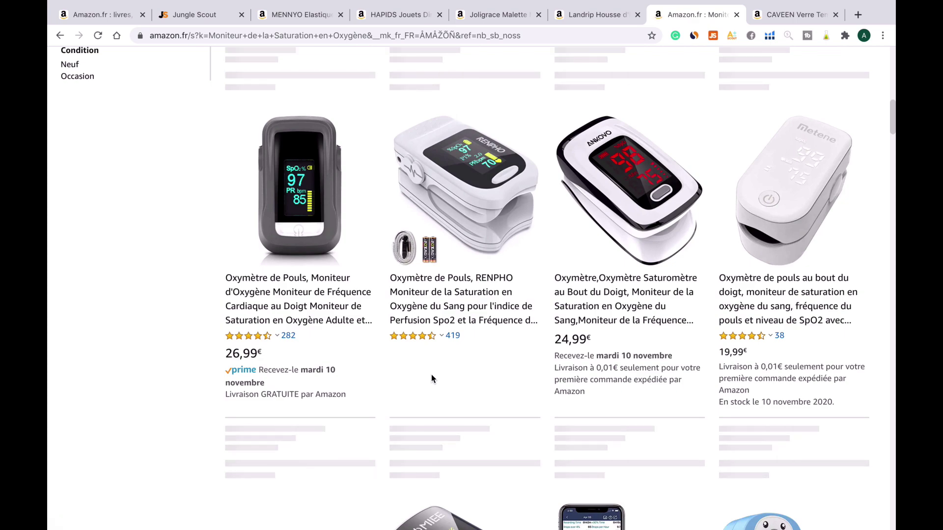
scroll(431, 374, down, 2)
scroll(431, 374, down, 10)
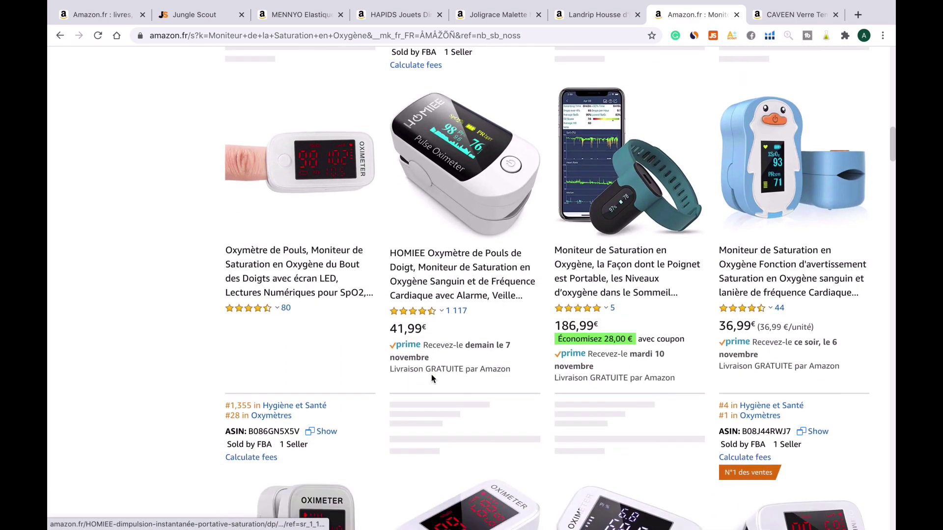
scroll(431, 374, down, 8)
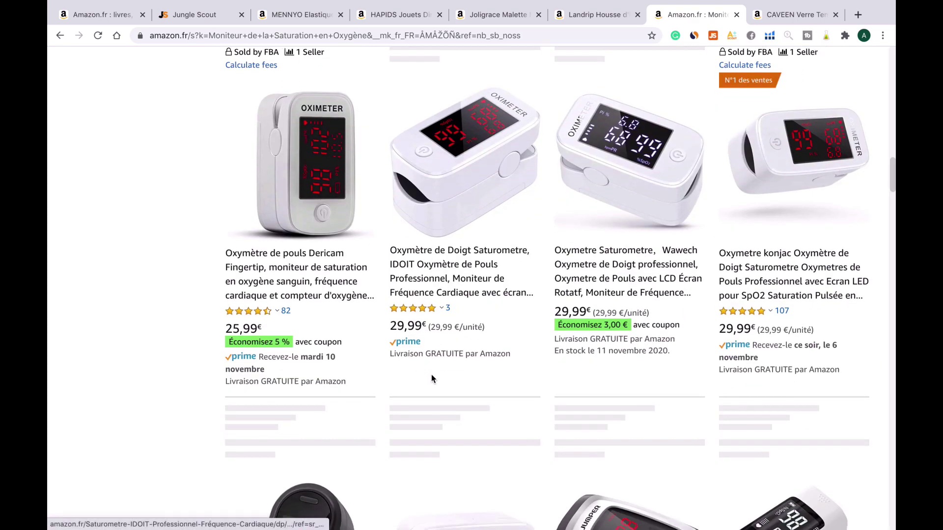
scroll(431, 379, down, 10)
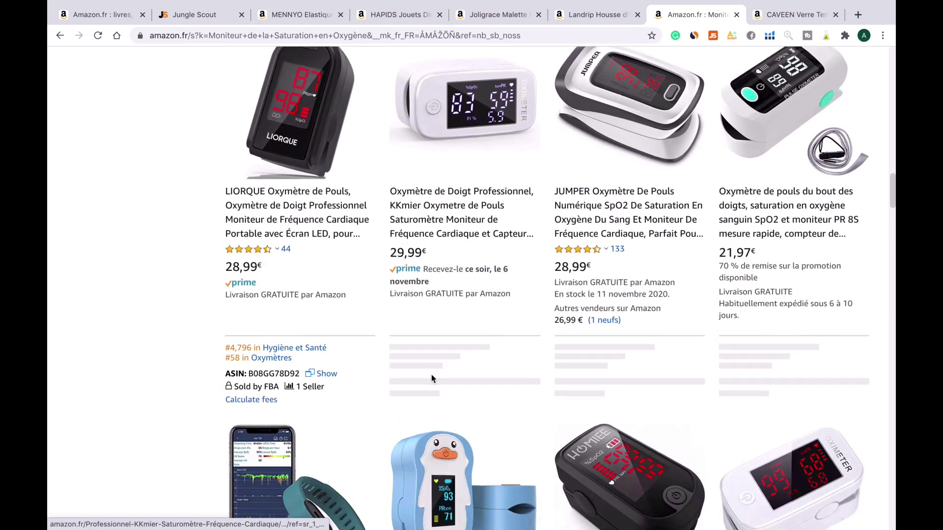
scroll(431, 375, down, 8)
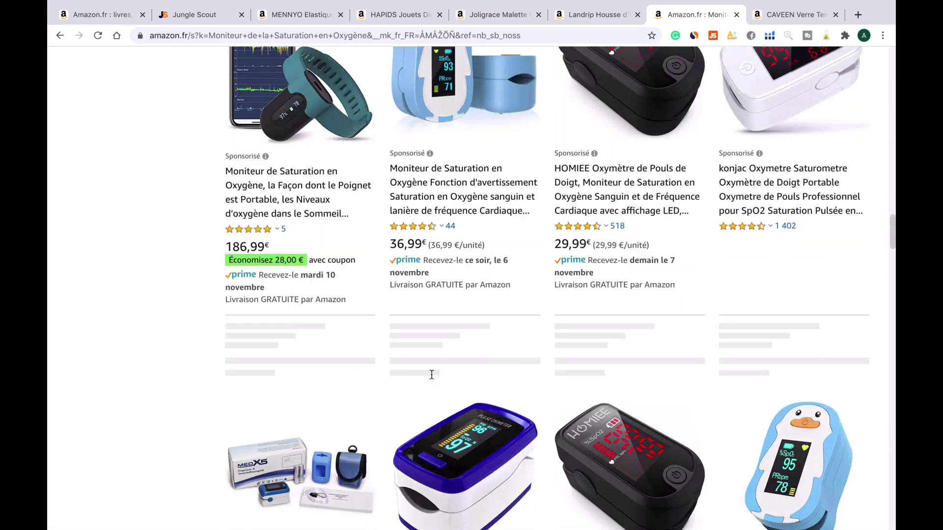
scroll(432, 374, down, 7)
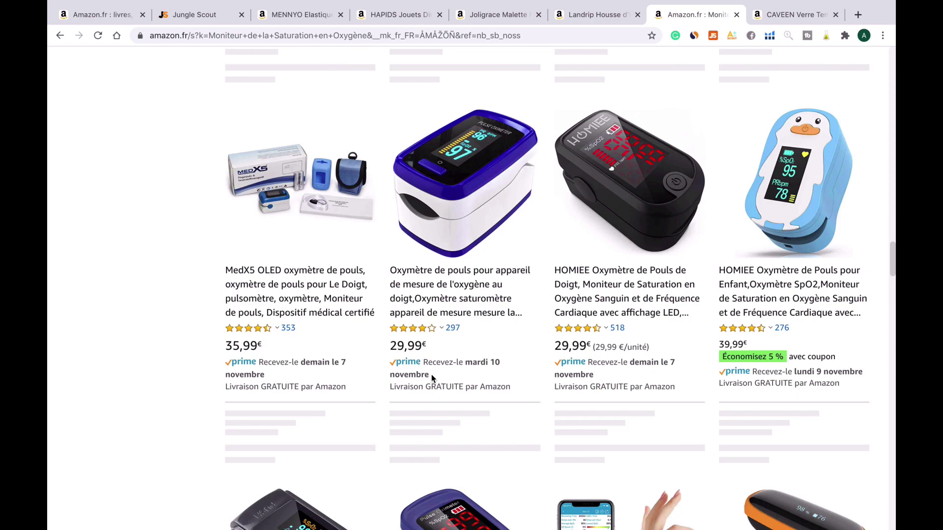
scroll(431, 375, down, 5)
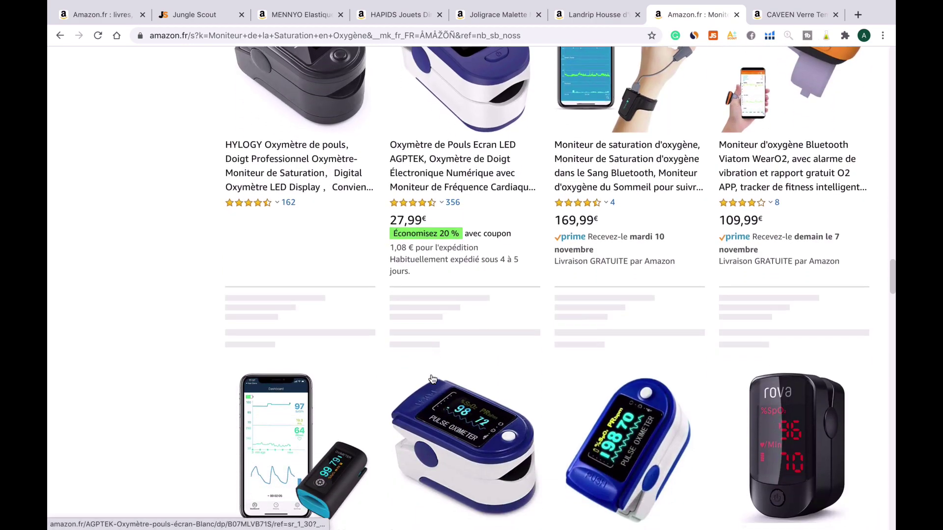
scroll(432, 378, up, 9)
scroll(432, 379, down, 20)
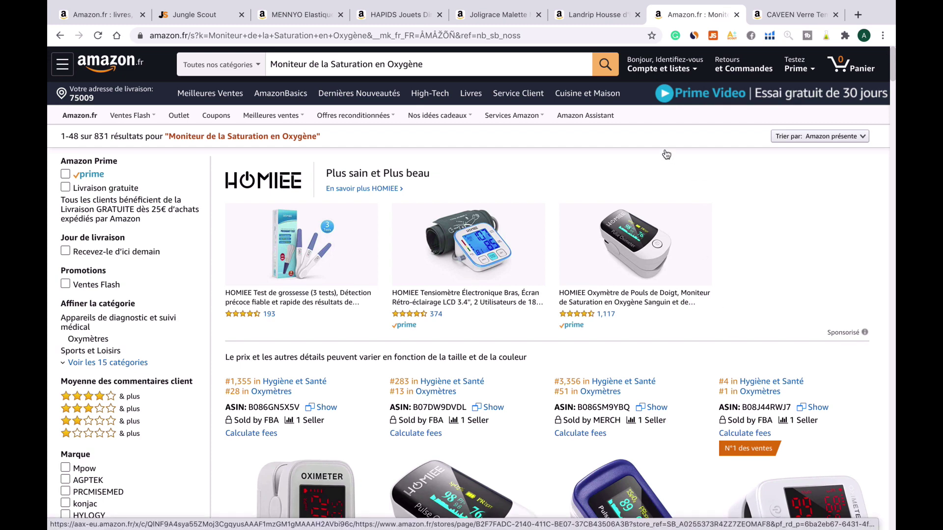
Run the Jungle Scout extension on the oximeter search results and review the competitors' prices, monthly sales and revenue
click(712, 38)
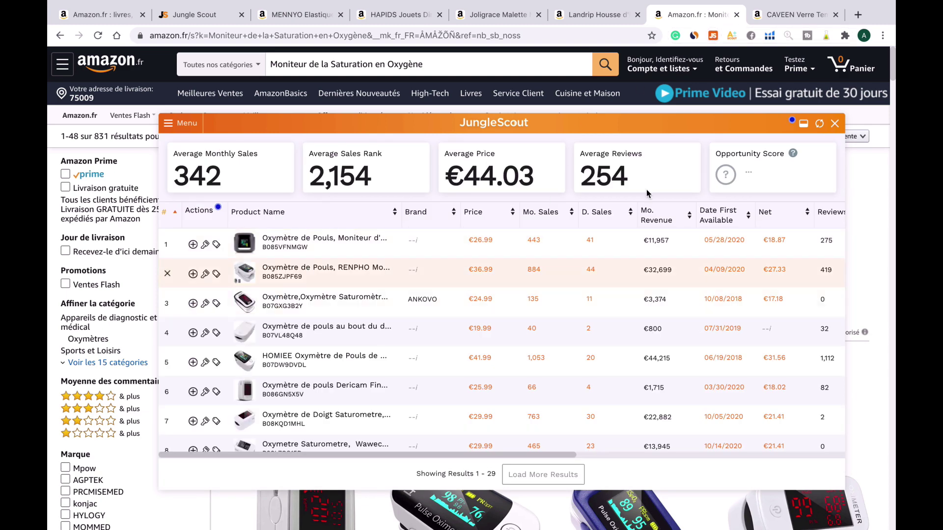
scroll(511, 321, down, 5)
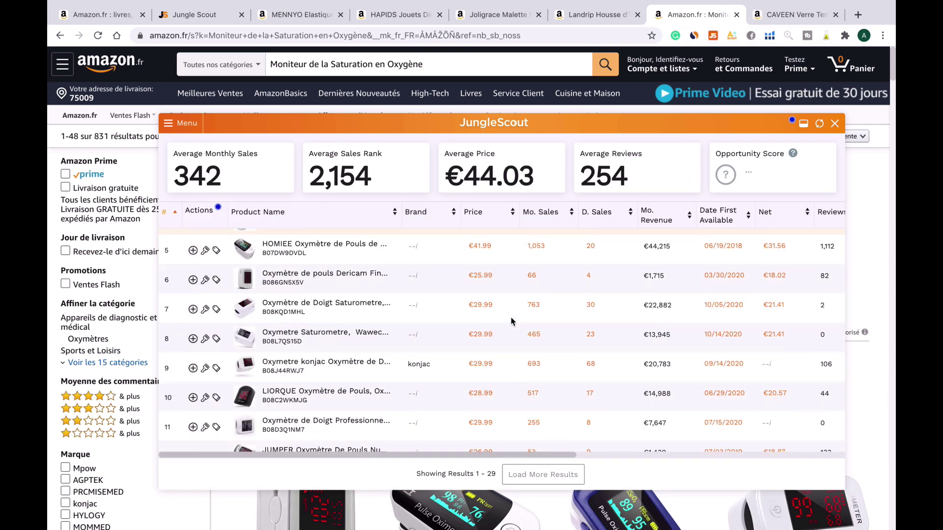
scroll(511, 321, down, 3)
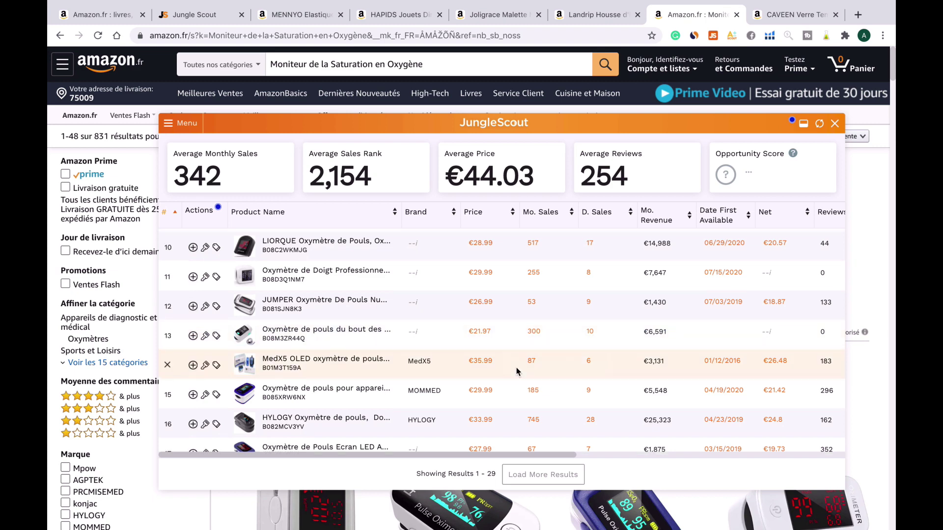
scroll(516, 367, up, 10)
Sort the Jungle Scout product table by reviews in descending order and compare the competitors' review counts, sales and listing dates
scroll(692, 318, right, 3)
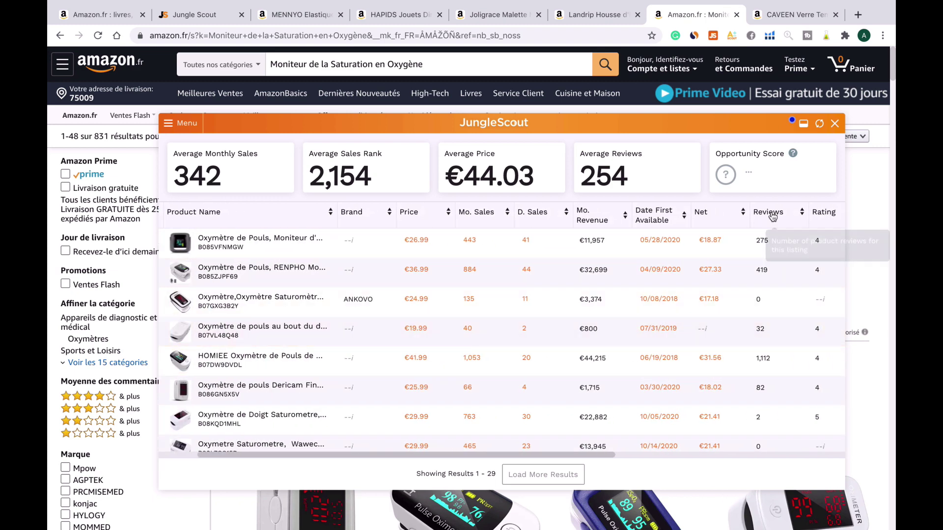
click(773, 216)
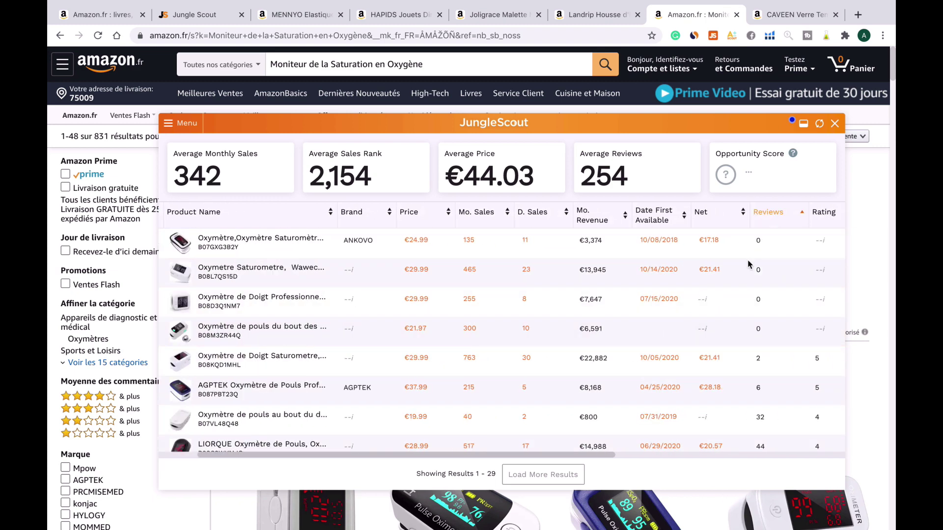
click(776, 219)
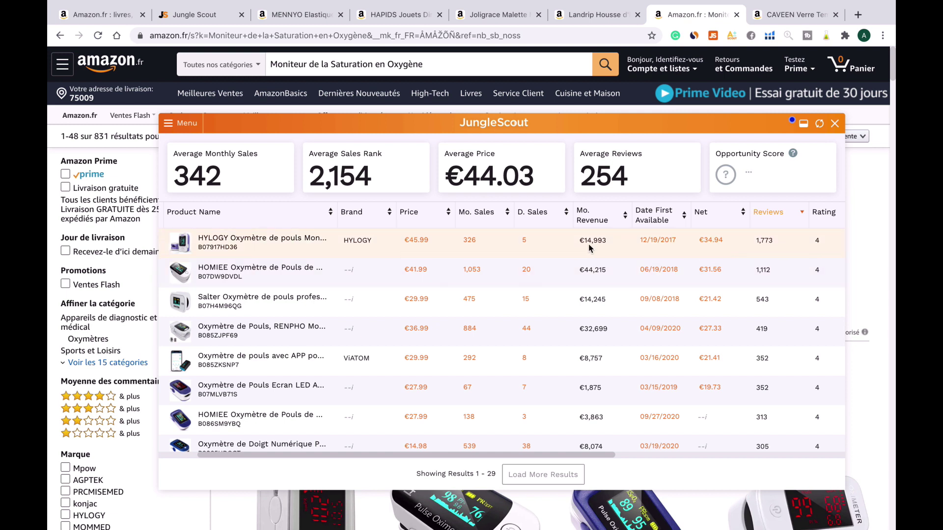
mouse_move(181, 246)
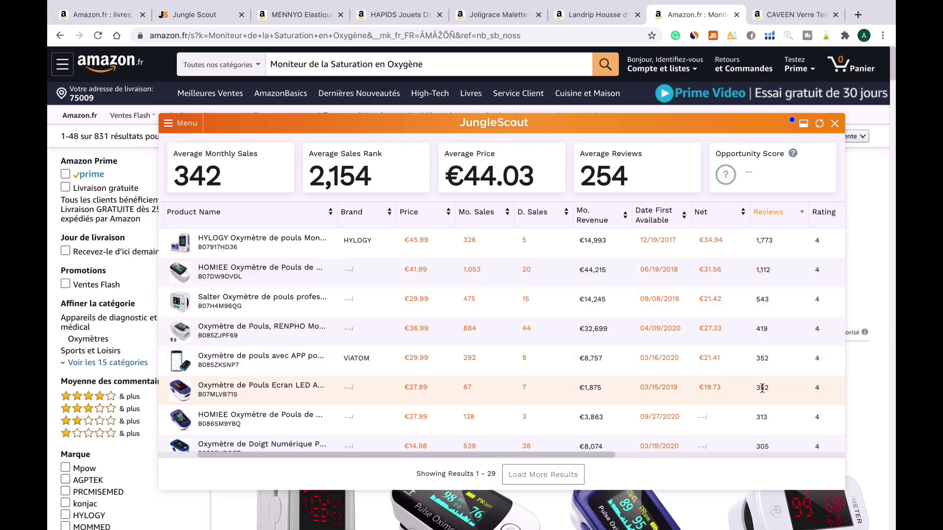
scroll(762, 388, down, 2)
scroll(763, 388, down, 3)
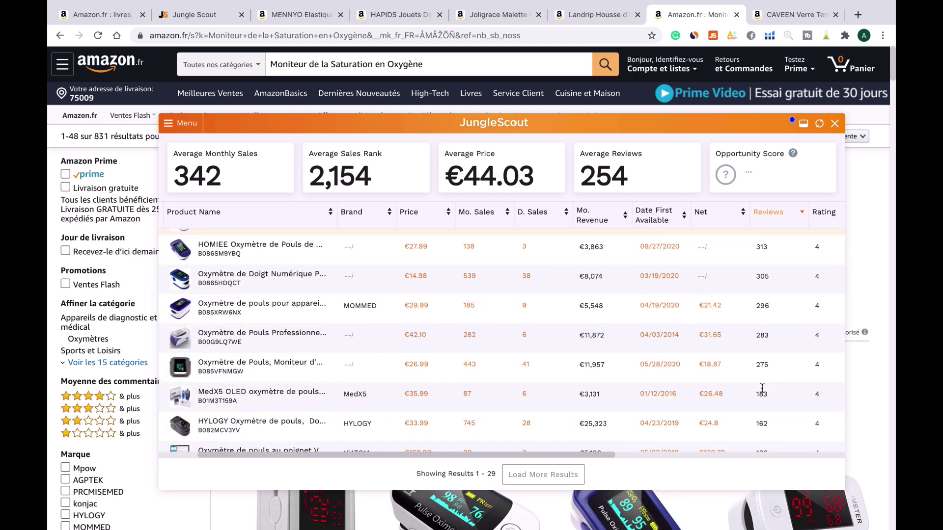
mouse_move(205, 339)
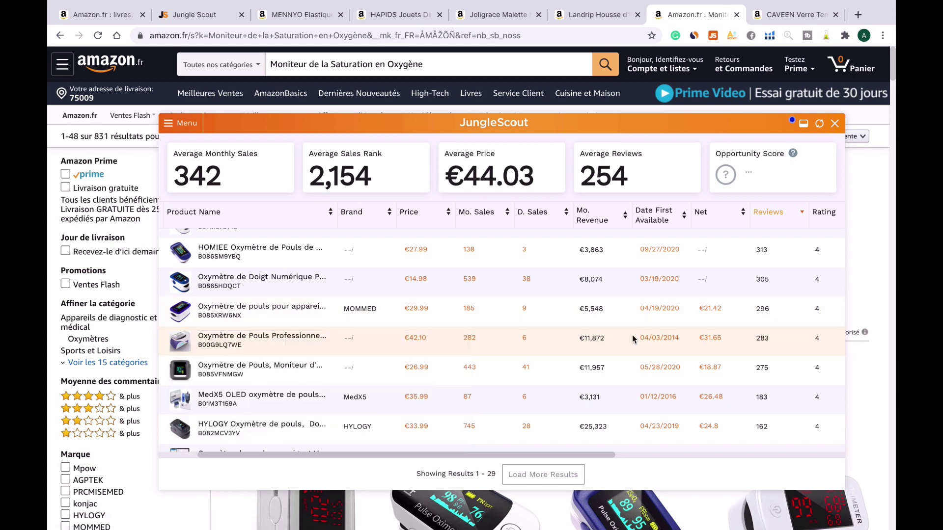
scroll(635, 338, down, 2)
scroll(636, 338, down, 2)
Open the listing of the black HYLOGY oximeter at €33.99 from the table and examine its description and product information
mouse_move(217, 315)
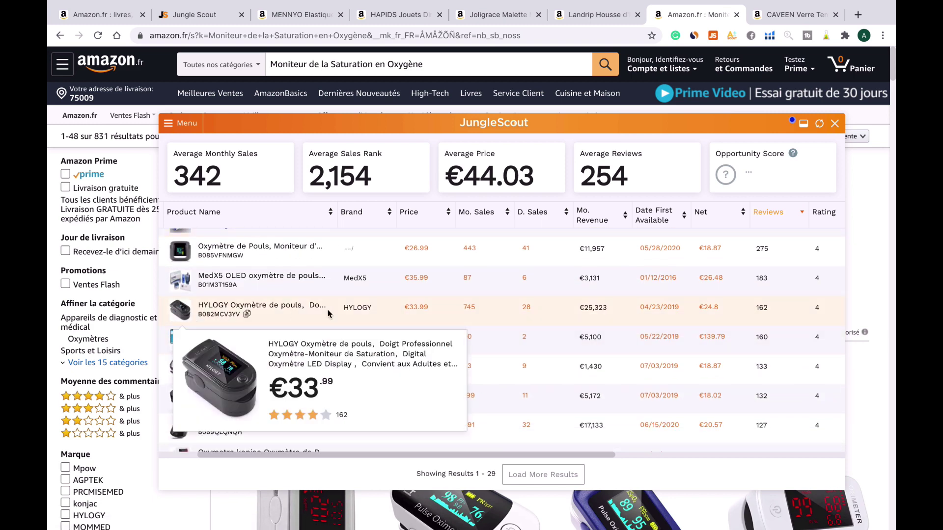
click(274, 309)
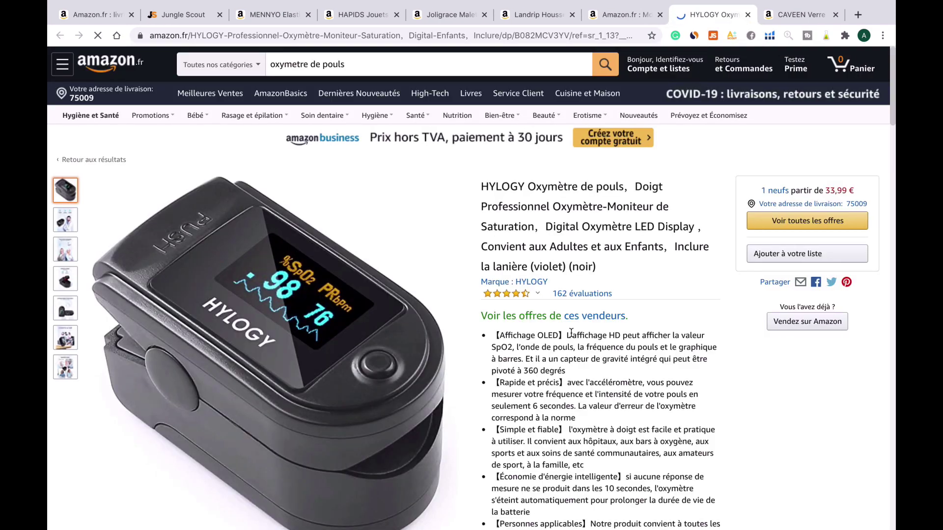
scroll(571, 333, down, 20)
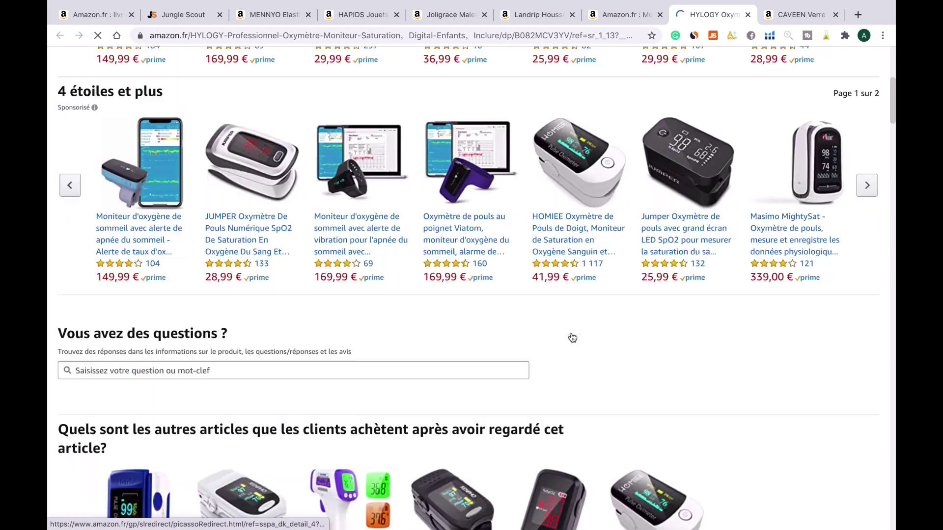
scroll(573, 337, down, 5)
scroll(515, 367, up, 5)
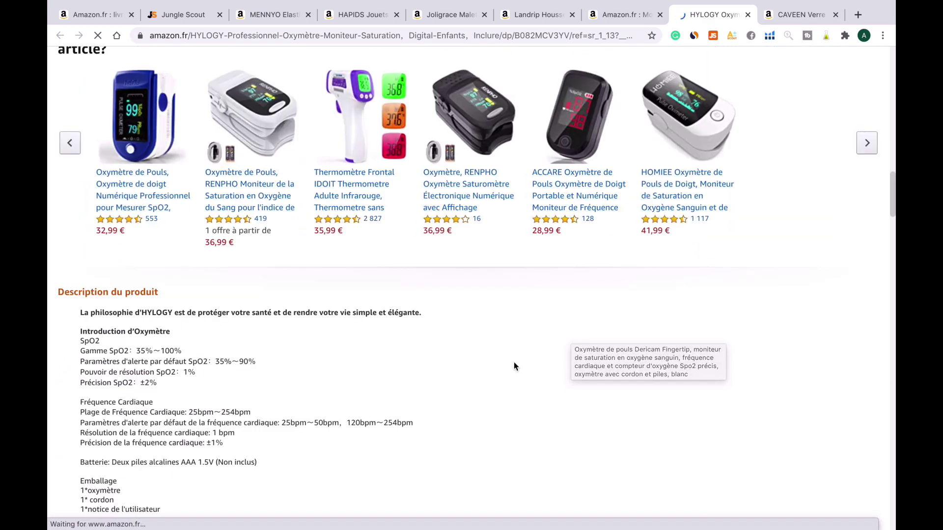
scroll(476, 426, down, 3)
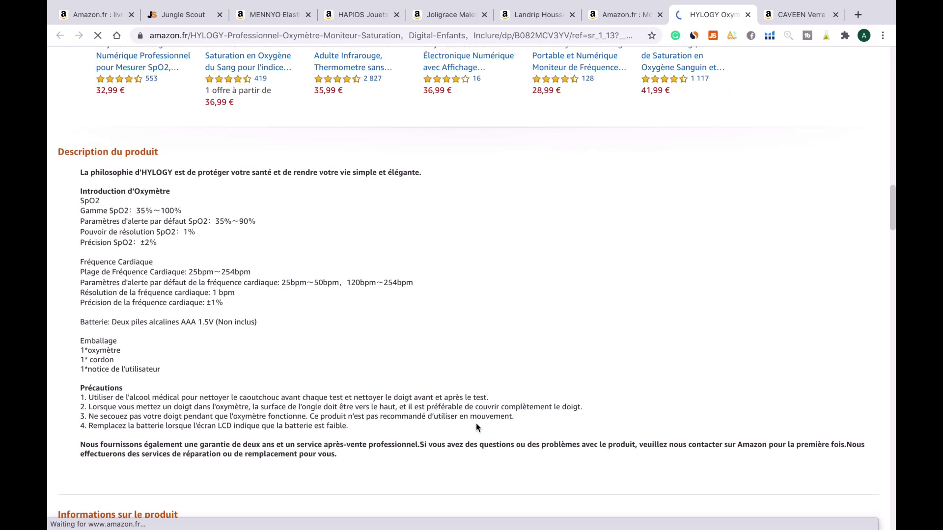
scroll(476, 425, down, 4)
scroll(476, 427, down, 1)
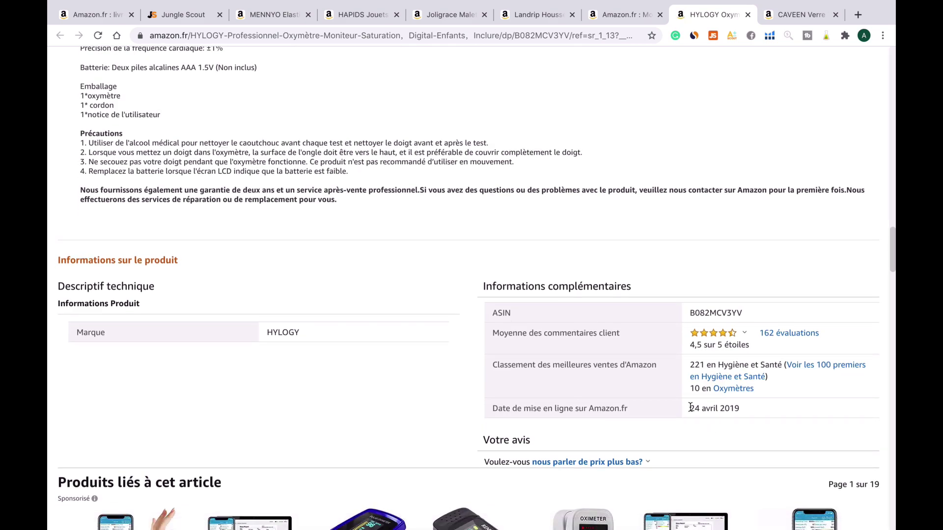
Show the HYLOGY oximeter's all-time price and sales rank history in the Helium 10 chart, and review its description and bullet points
scroll(382, 308, up, 20)
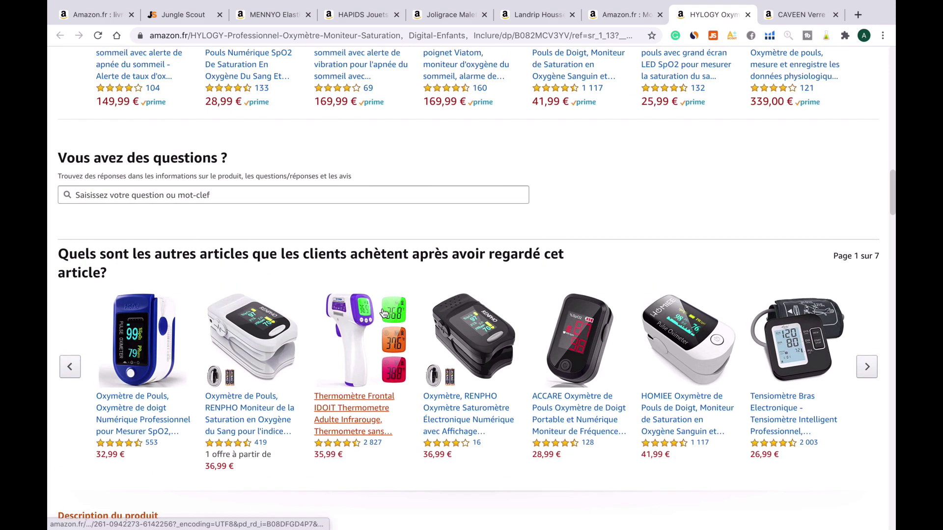
scroll(383, 313, up, 1)
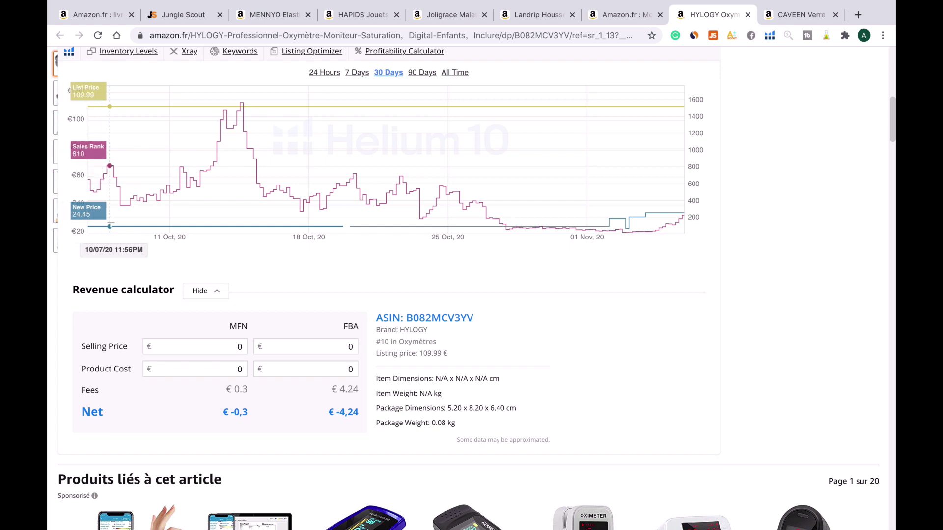
click(454, 73)
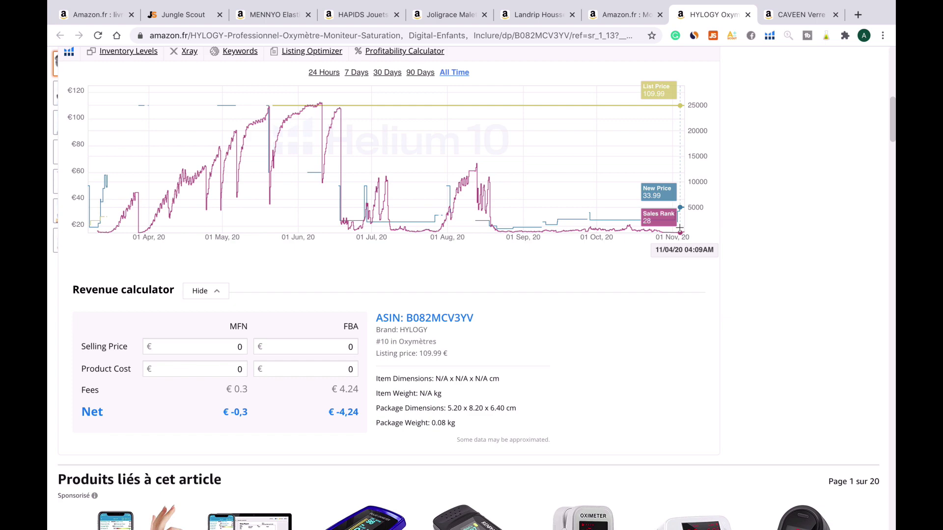
scroll(754, 327, down, 15)
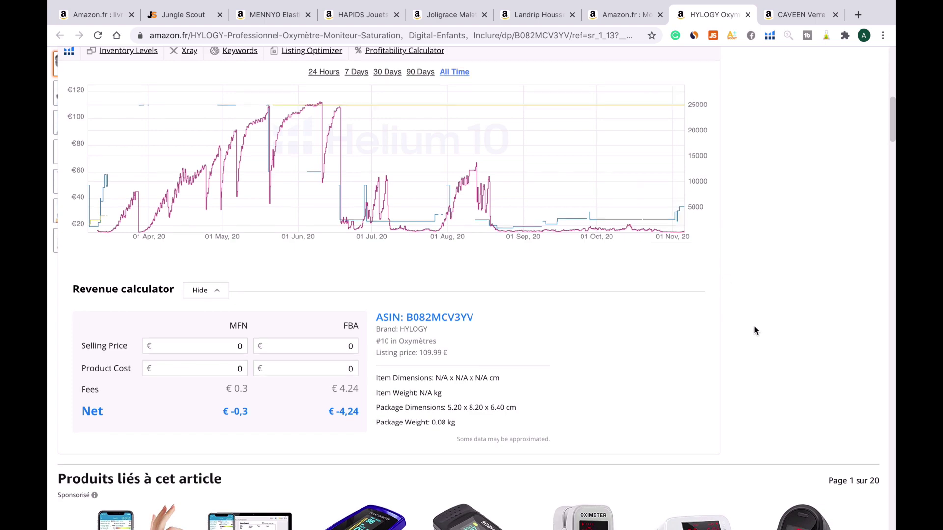
scroll(754, 329, down, 10)
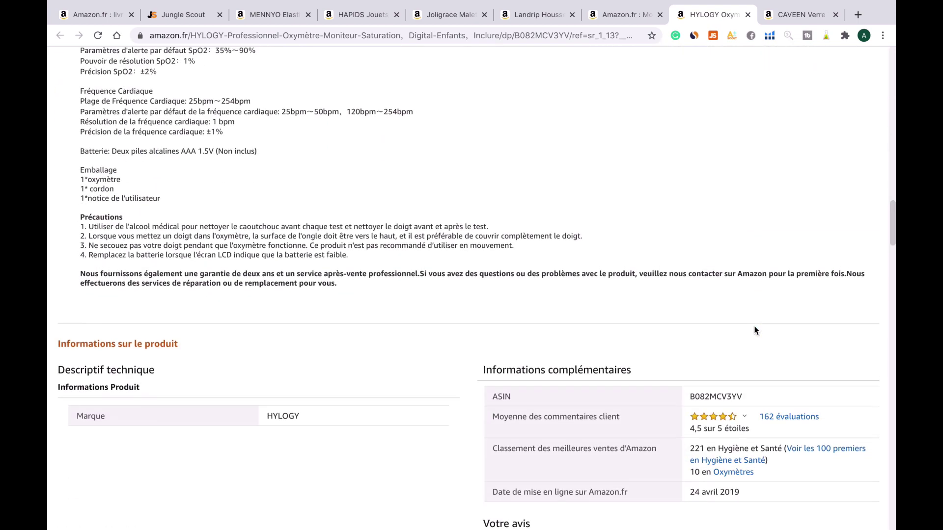
scroll(364, 280, up, 2)
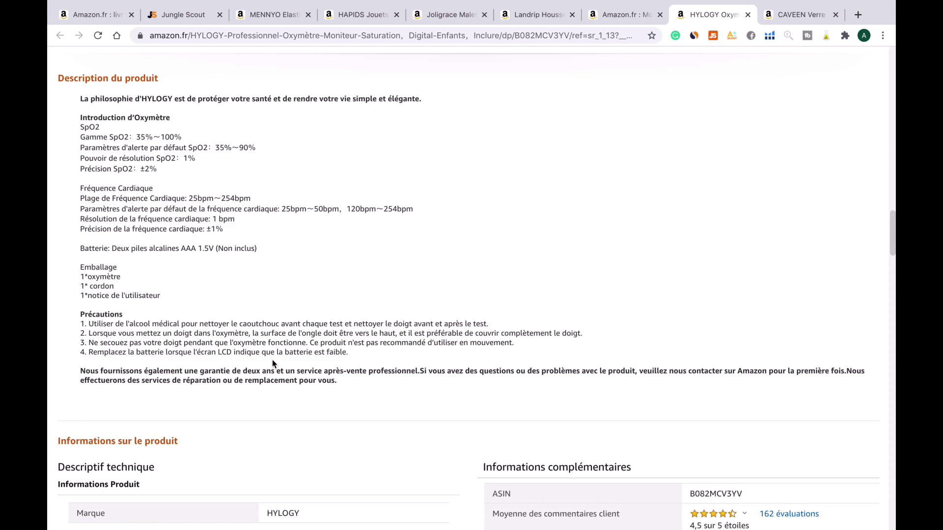
scroll(540, 334, up, 20)
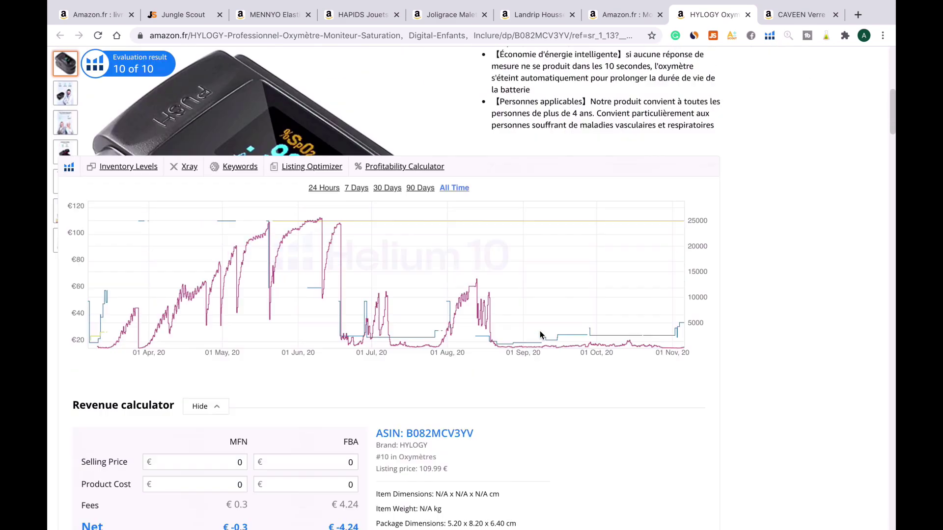
scroll(540, 335, up, 8)
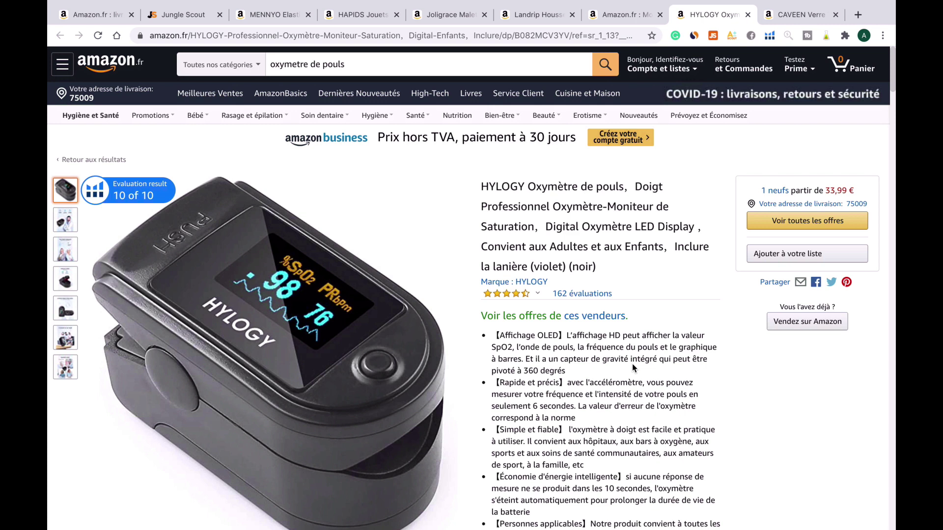
Close the HYLOGY listing and the Jungle Scout results, and skim the oximeter search results again
click(748, 15)
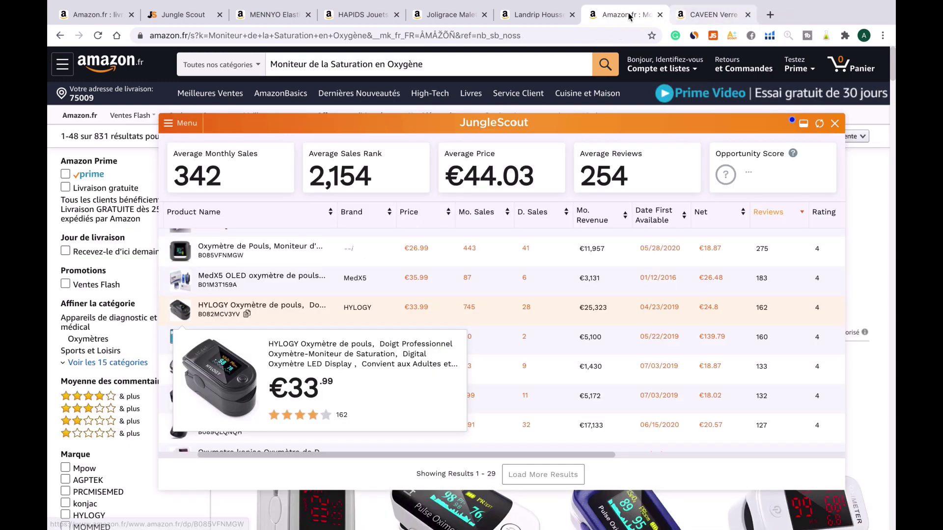
click(835, 123)
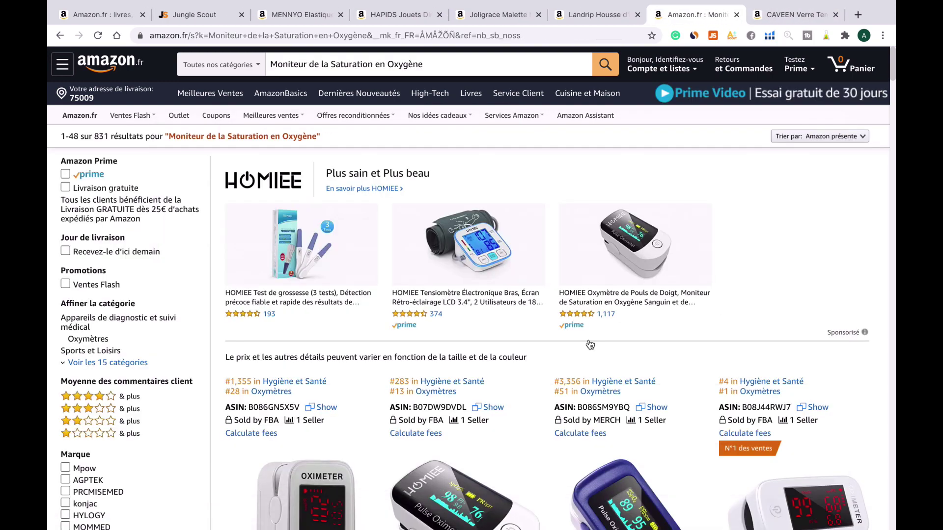
scroll(550, 381, down, 8)
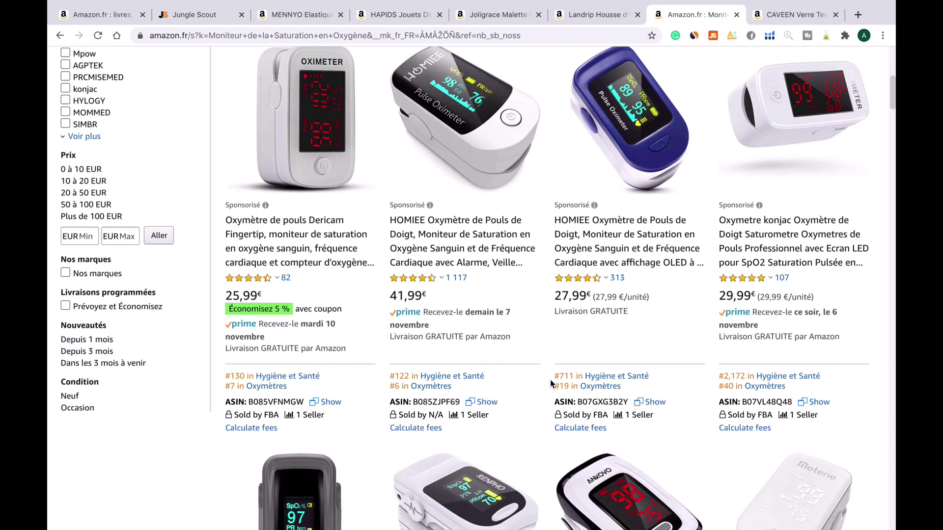
scroll(550, 380, up, 2)
scroll(550, 379, down, 5)
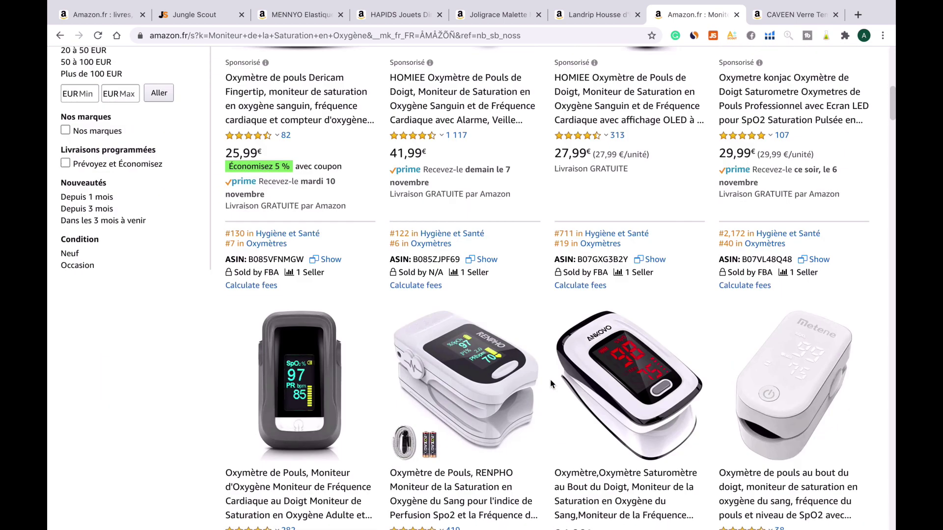
Examine the oximeter search results, comparing prices, review counts, sales ranks and sellers of the competing products
scroll(550, 379, down, 10)
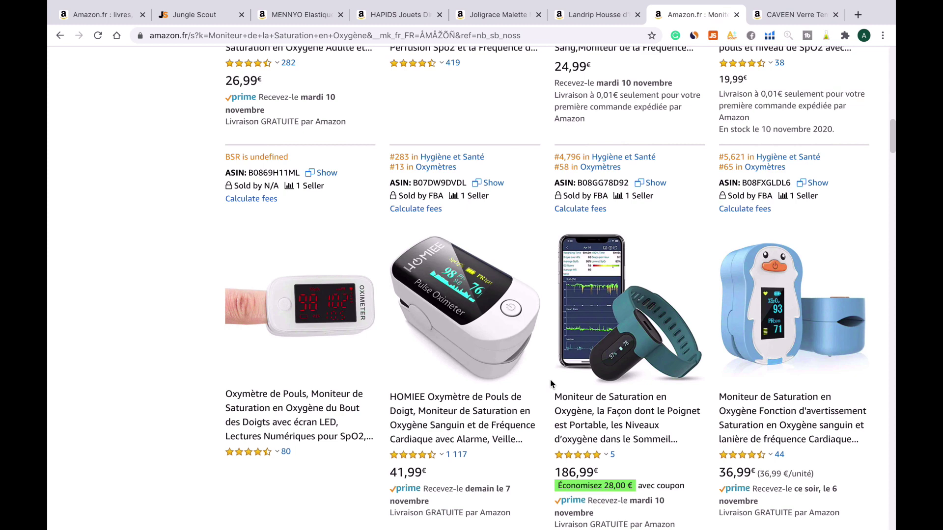
scroll(551, 382, down, 9)
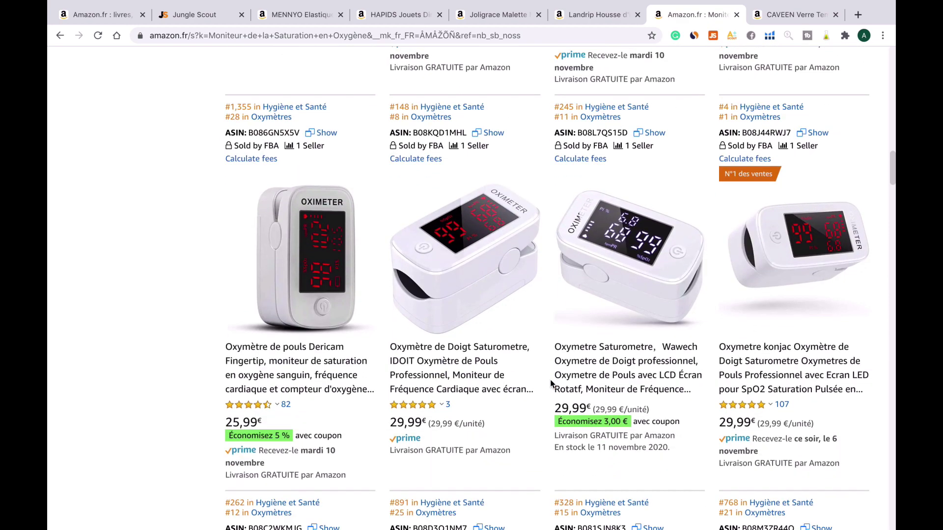
scroll(550, 379, down, 13)
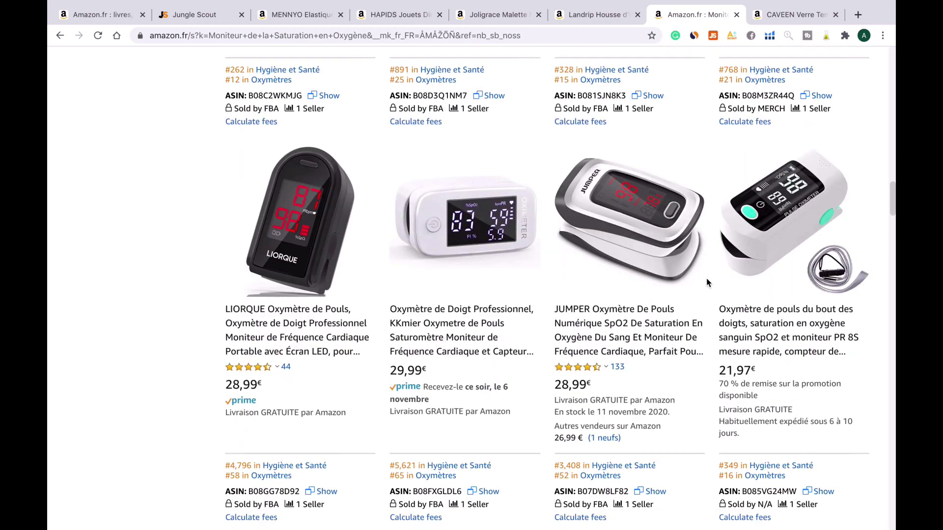
scroll(707, 283, down, 10)
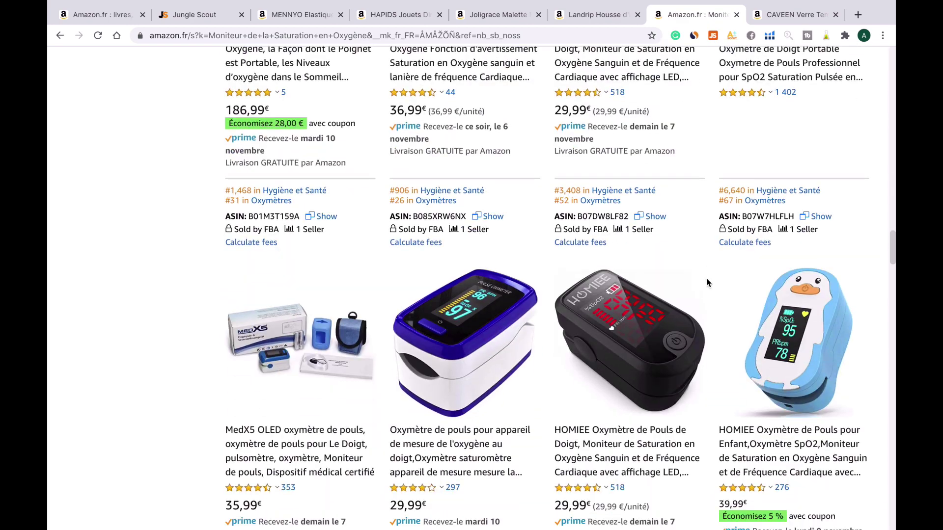
scroll(707, 282, up, 17)
scroll(708, 282, up, 20)
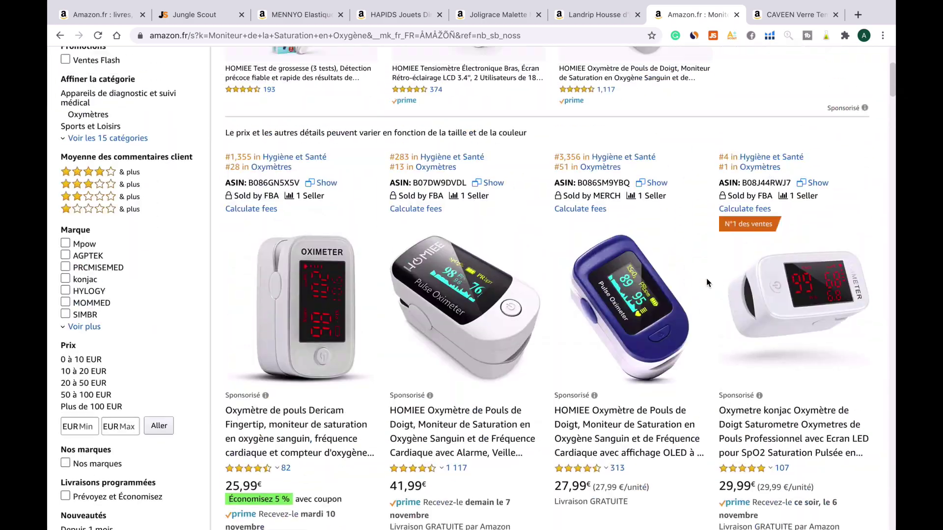
scroll(707, 282, up, 1)
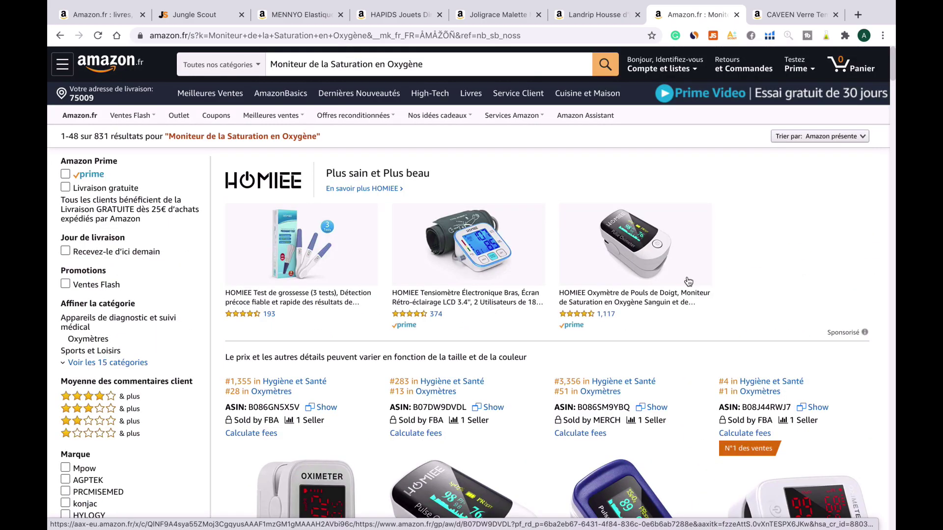
Check the Landrip winter plant cover listing's sales data with the Jungle Scout extension, and close the listing
click(791, 15)
click(697, 16)
click(791, 15)
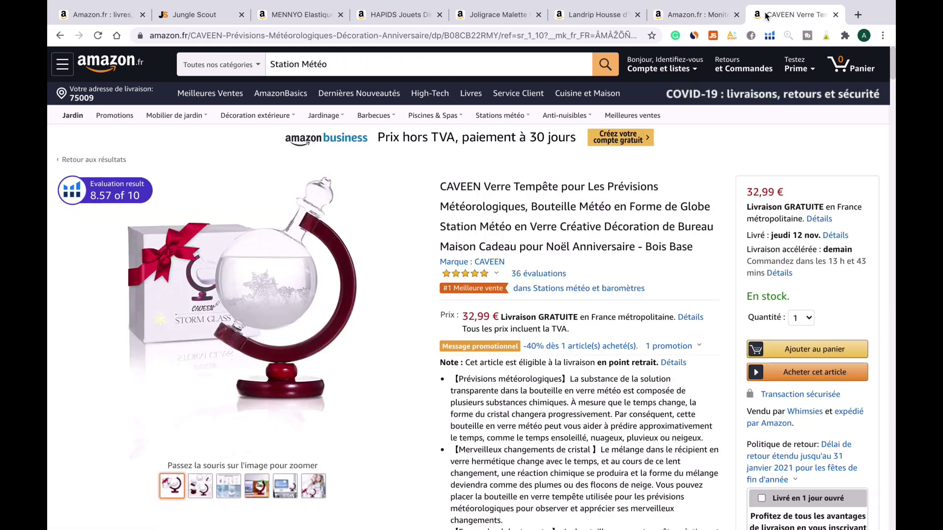
click(682, 17)
click(594, 15)
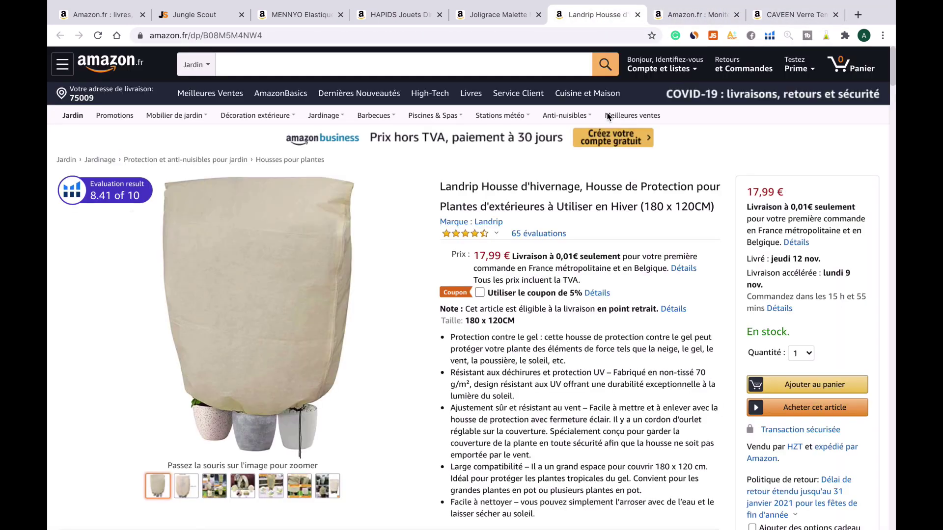
scroll(565, 382, down, 1)
scroll(565, 382, up, 1)
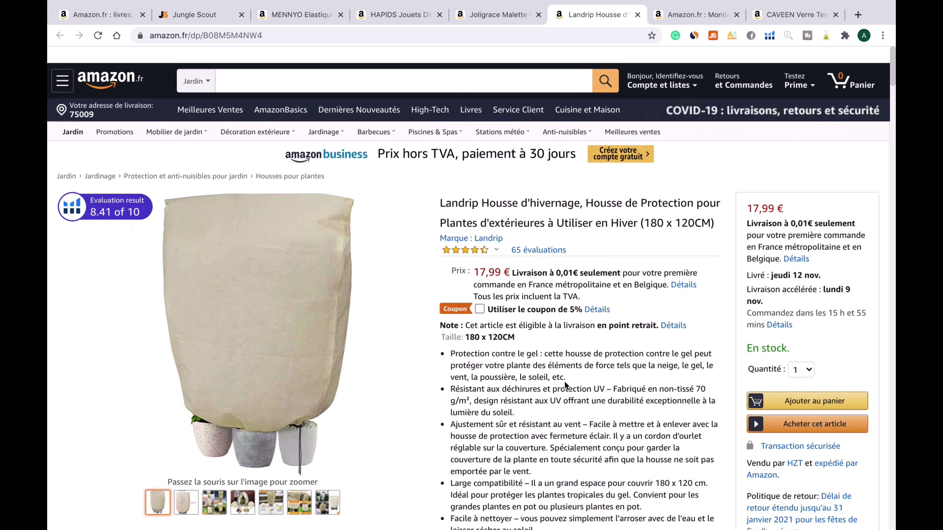
click(713, 36)
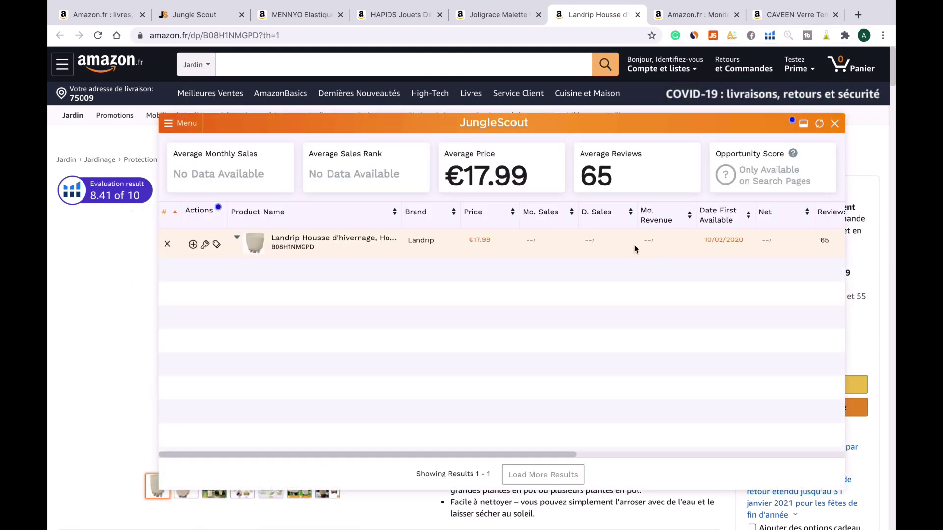
click(836, 124)
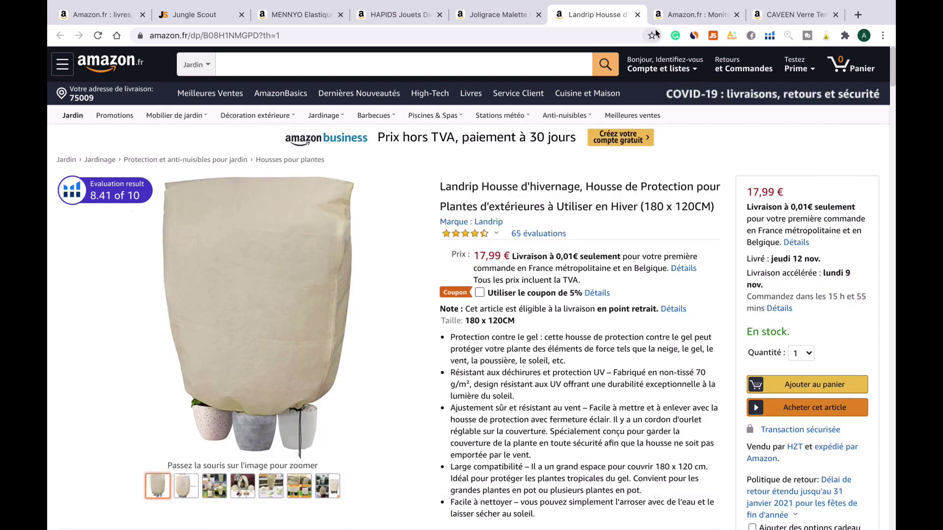
click(637, 15)
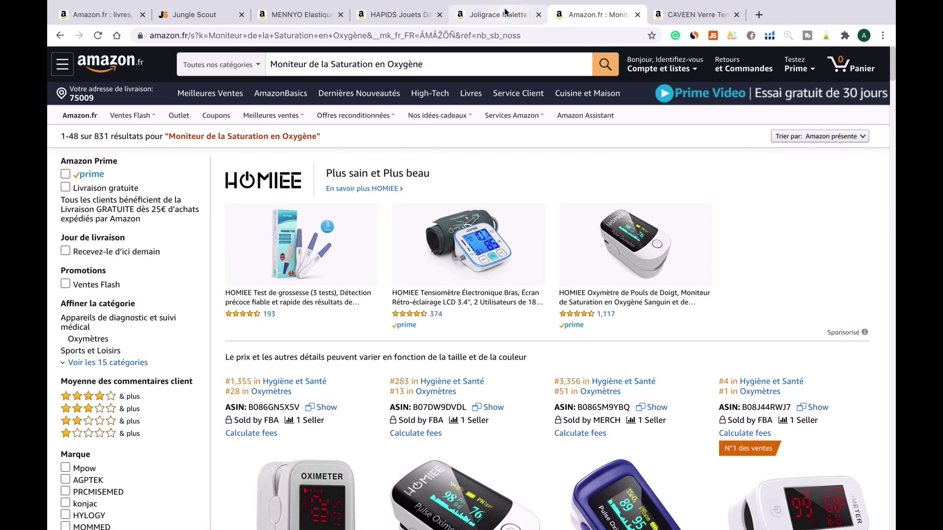
Go to the Joligrace makeup case listing and show its all-time price and sales rank history in the Helium 10 chart
click(506, 11)
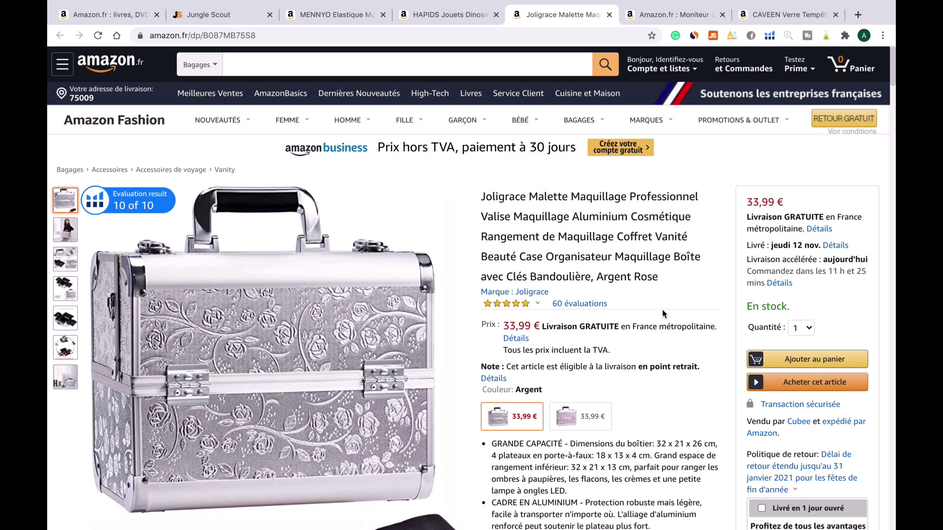
scroll(662, 314, down, 10)
scroll(663, 314, up, 3)
scroll(662, 315, down, 7)
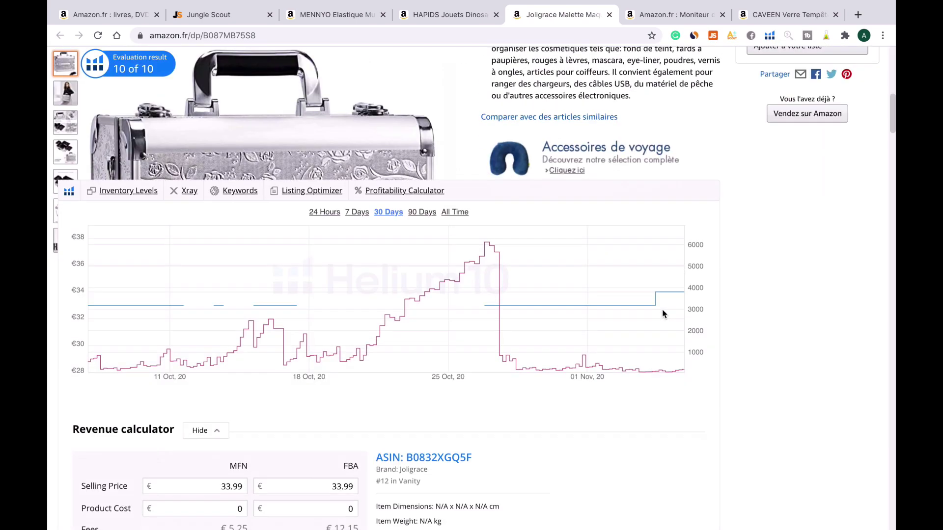
click(454, 213)
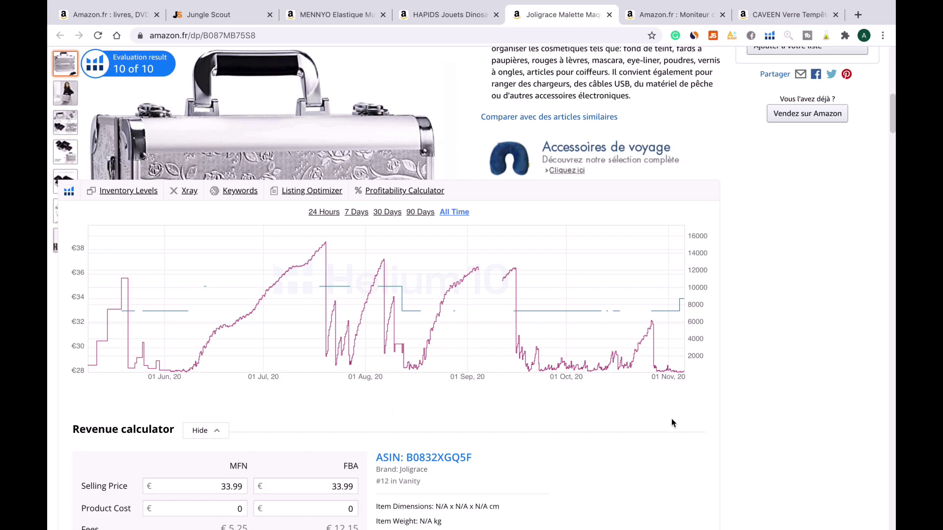
scroll(673, 423, down, 3)
scroll(673, 420, up, 1)
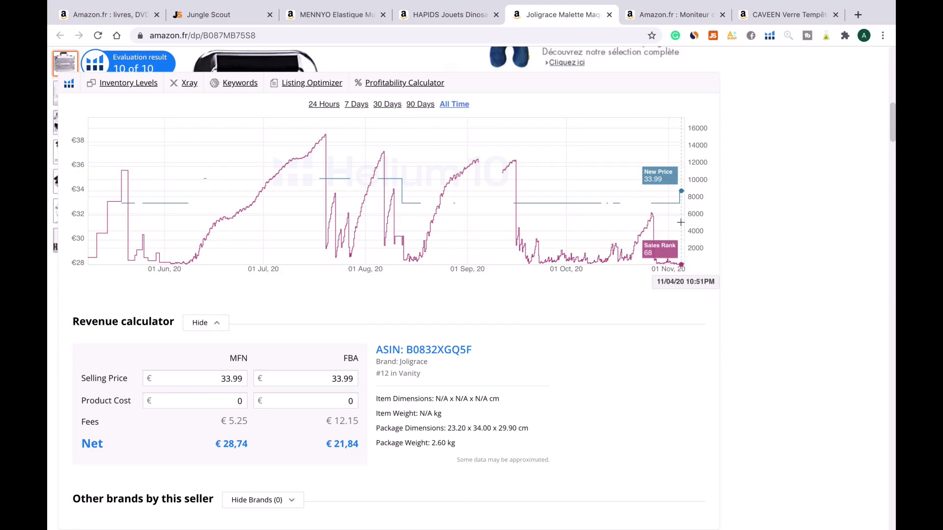
Review the Joligrace case's revenue calculator, related competing products and illustrated product description
scroll(737, 378, down, 12)
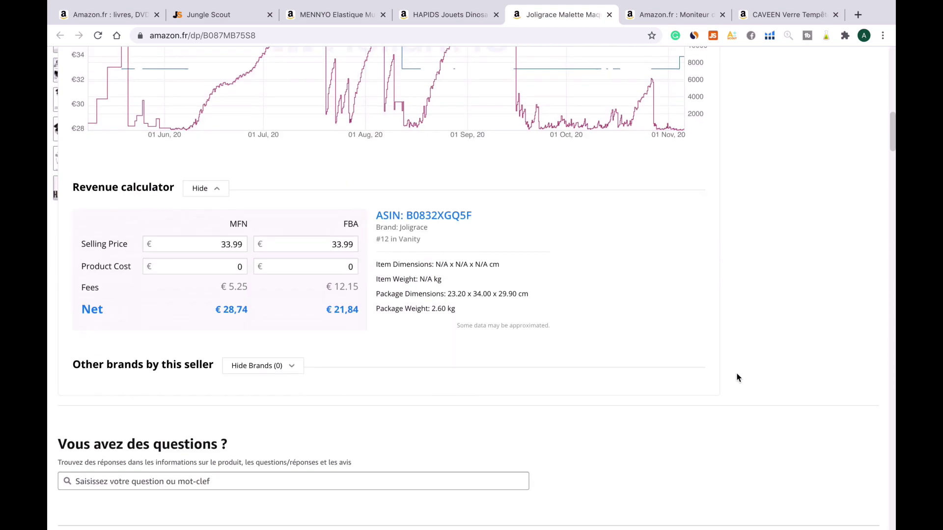
scroll(737, 378, down, 15)
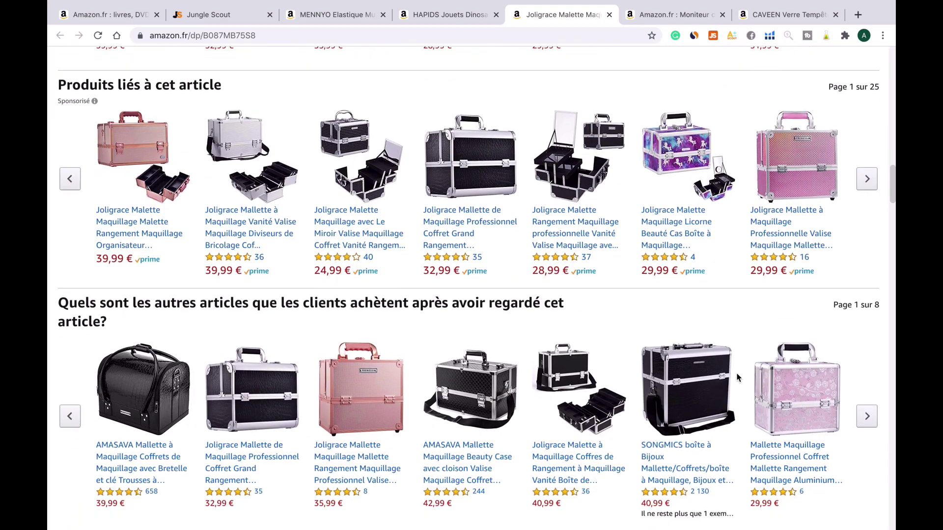
scroll(738, 378, down, 12)
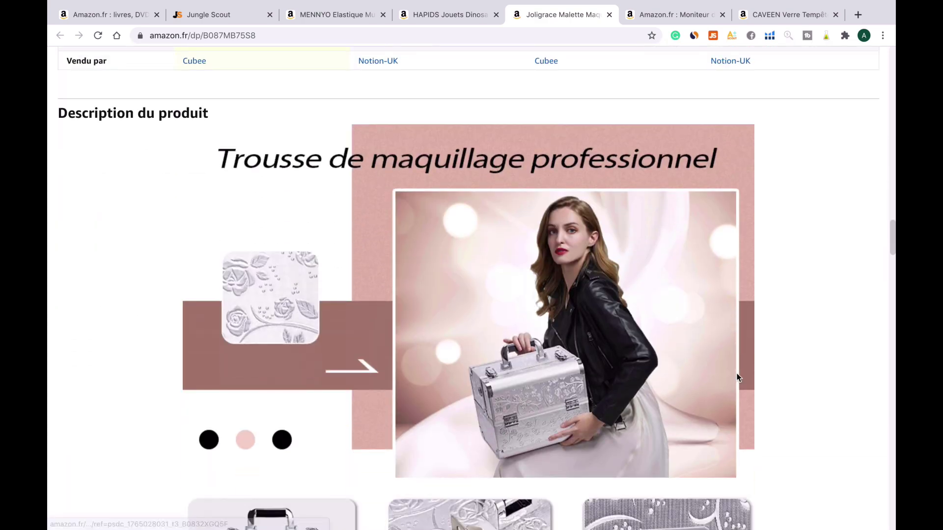
scroll(738, 378, down, 12)
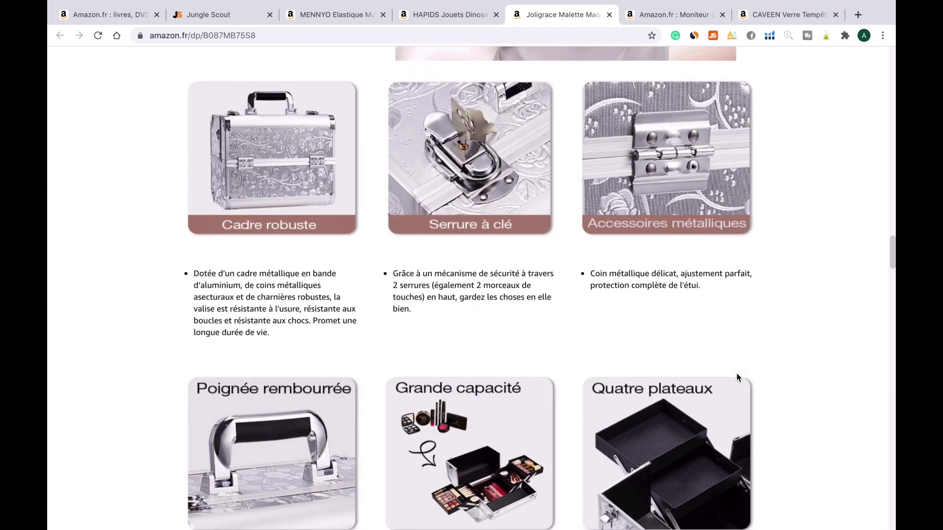
scroll(736, 378, down, 1)
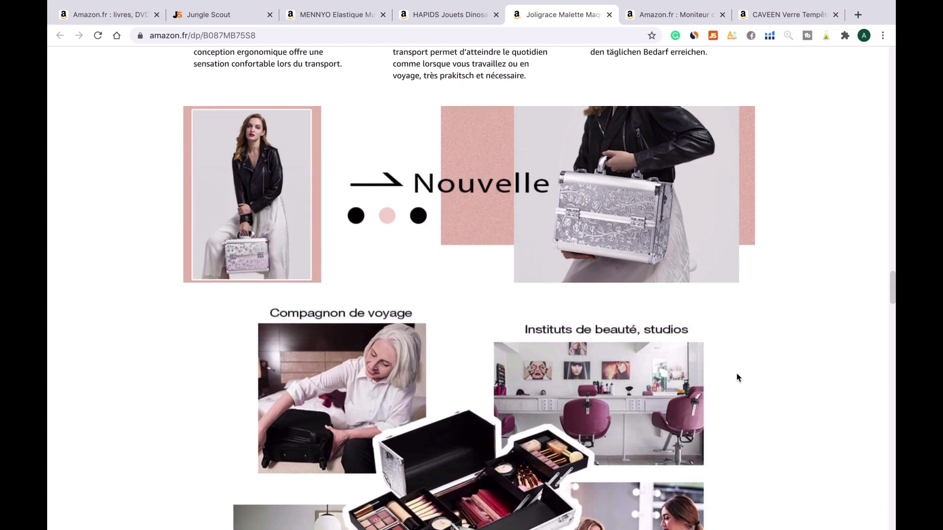
scroll(737, 378, up, 20)
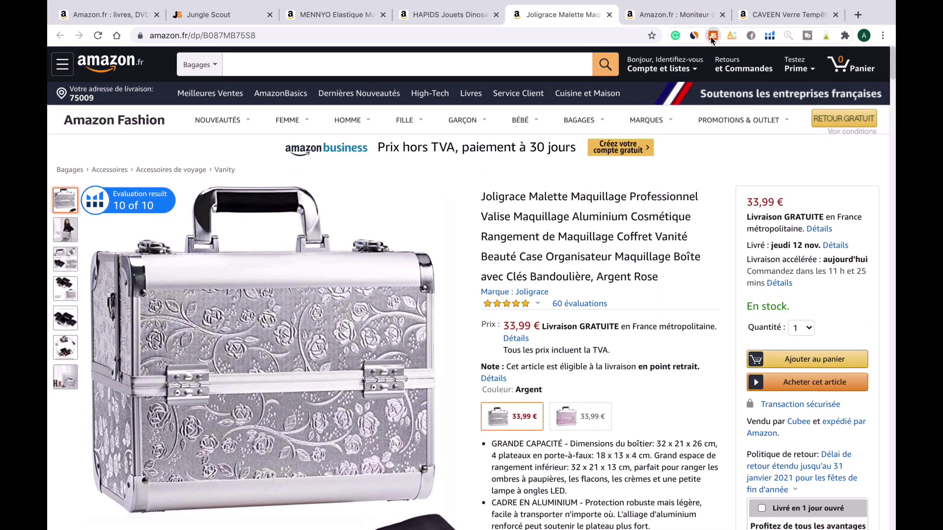
Check the Joligrace case's monthly sales and revenue with the Jungle Scout extension, and close the listing
click(711, 35)
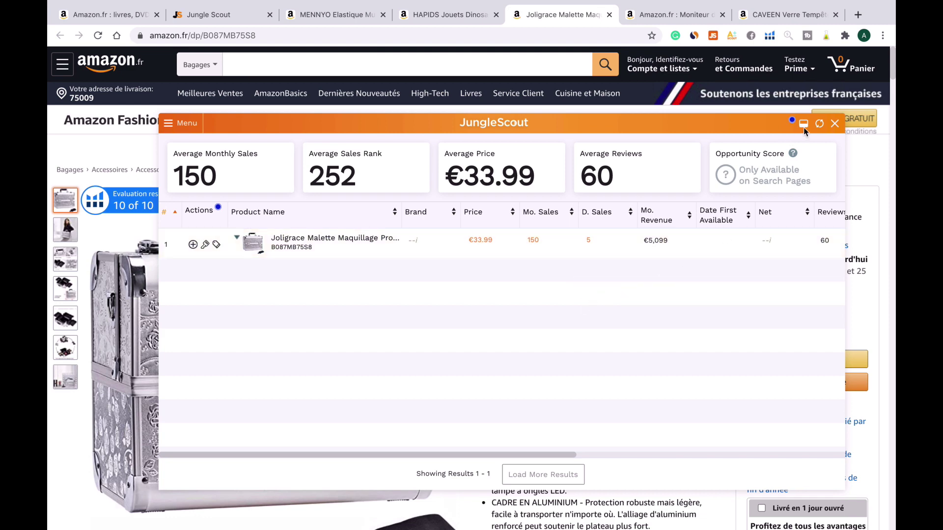
click(835, 124)
scroll(659, 400, down, 3)
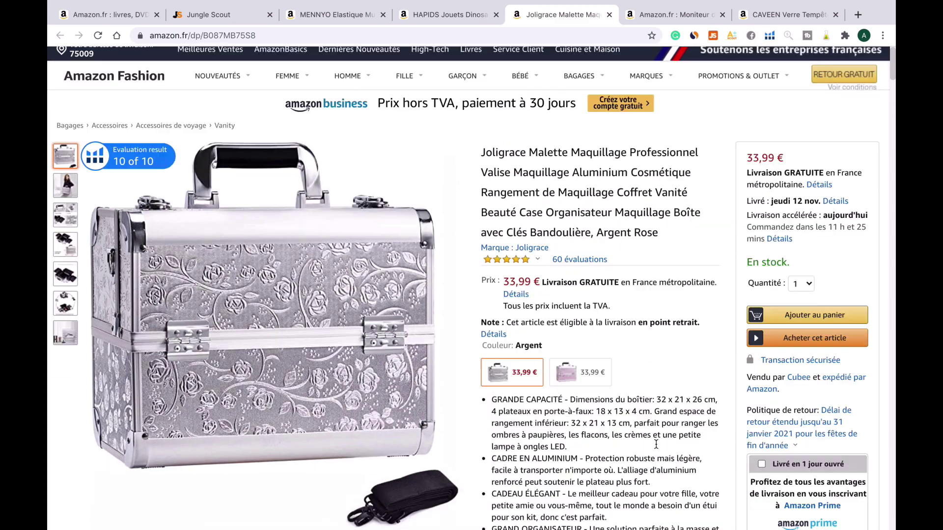
scroll(656, 444, up, 5)
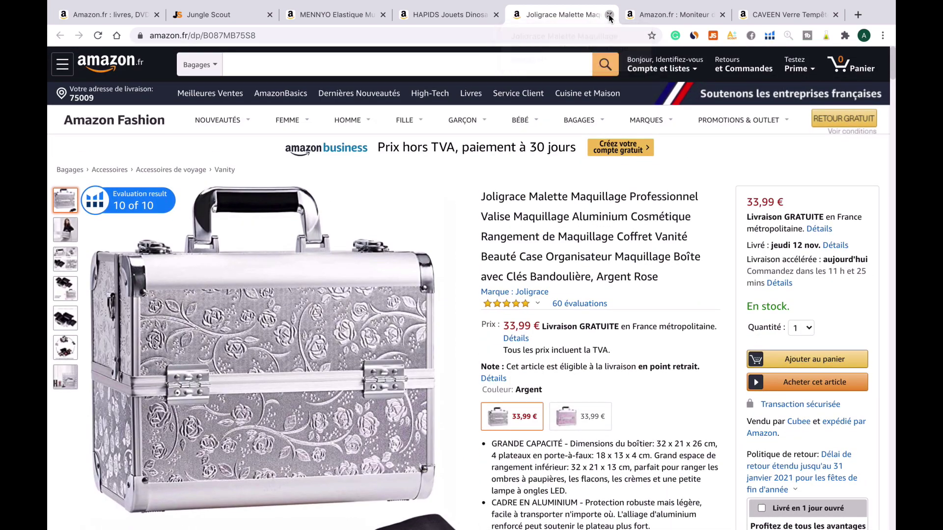
click(609, 15)
Go to the HAPIDS dinosaur Advent calendar listing and show its all-time price and sales rank history in the Helium 10 chart
click(456, 17)
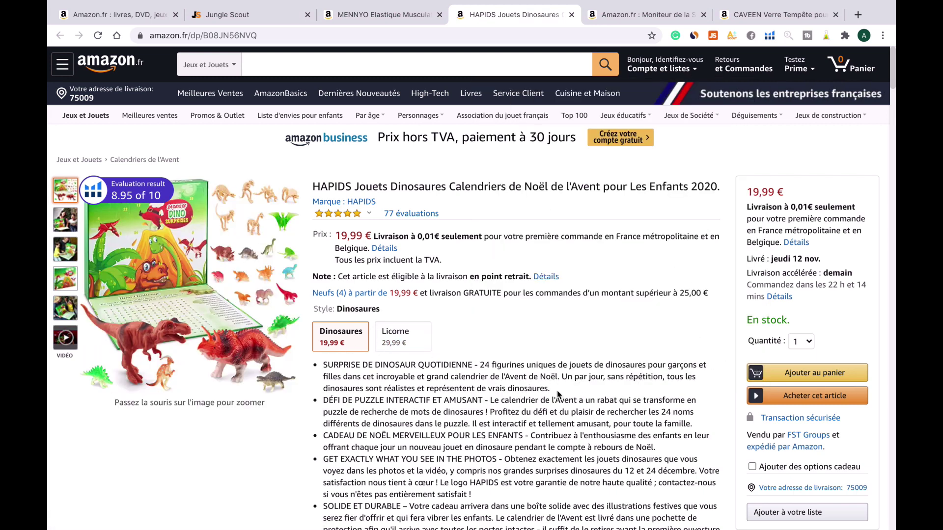
scroll(559, 399, down, 10)
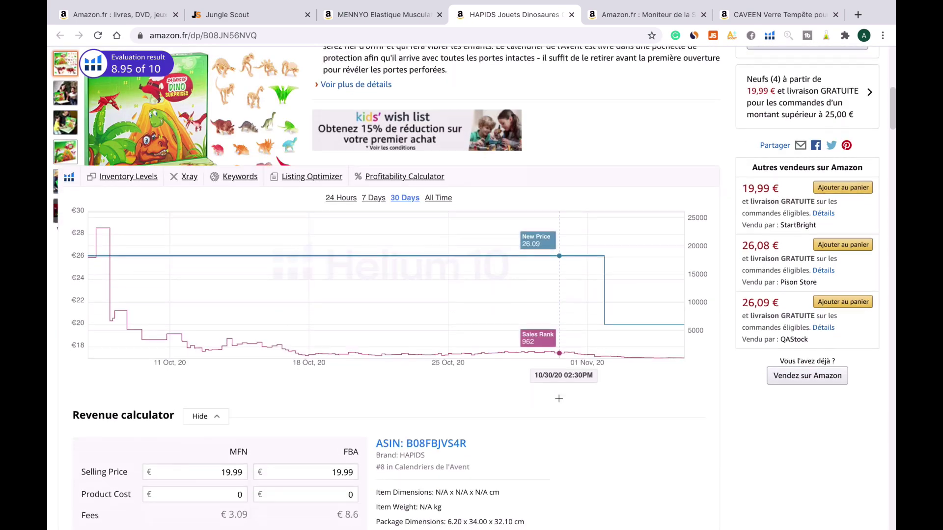
click(439, 186)
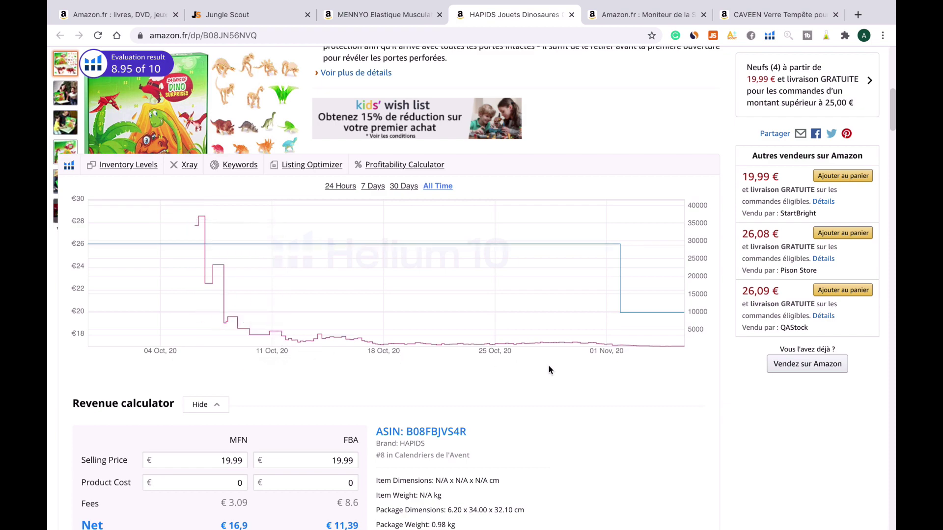
Review the HAPIDS calendar's related products, technical details, listing date and product description
scroll(549, 370, down, 12)
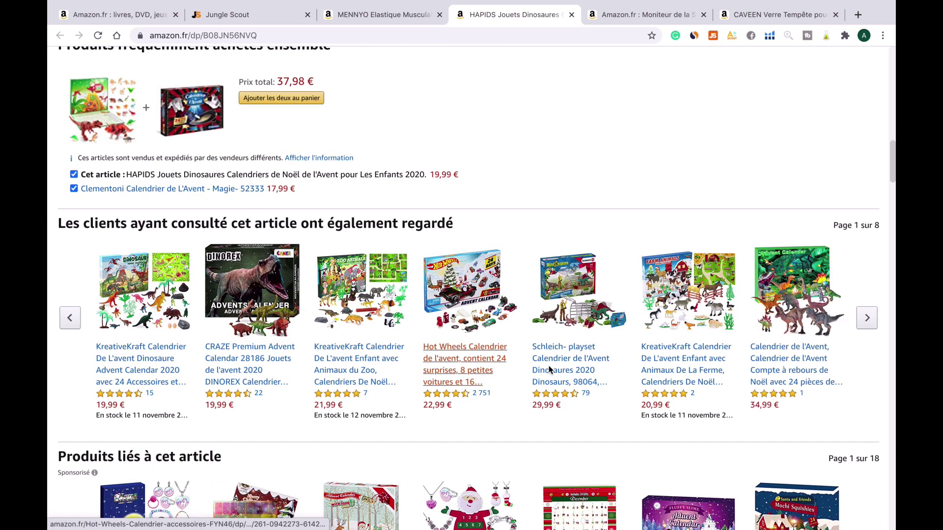
scroll(550, 370, down, 10)
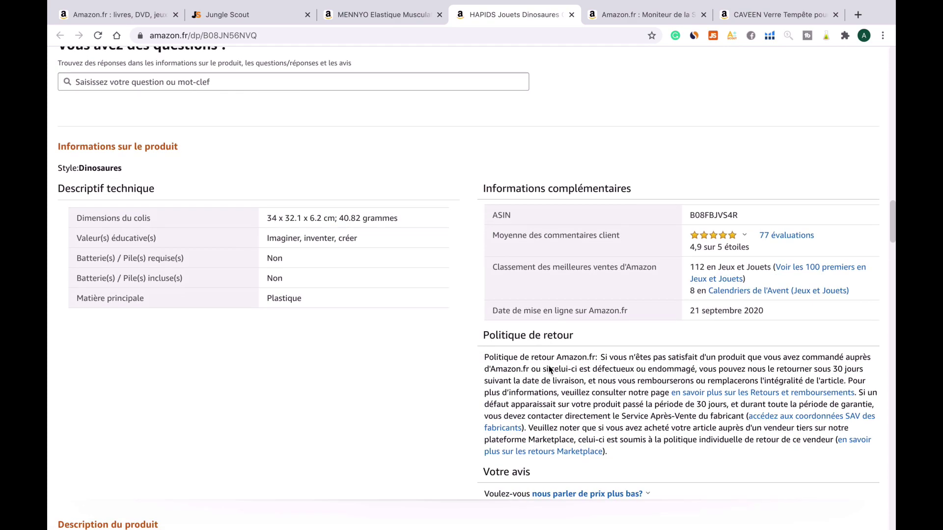
scroll(549, 370, down, 9)
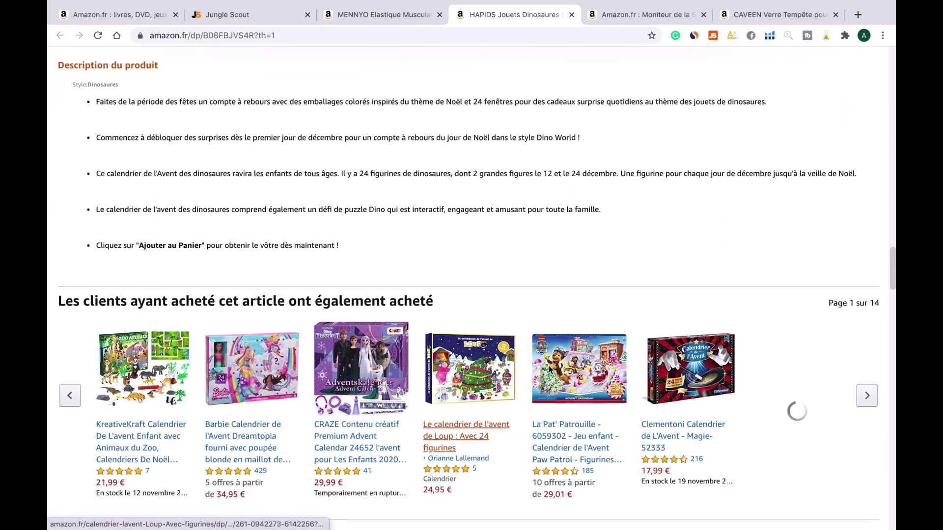
scroll(549, 370, up, 20)
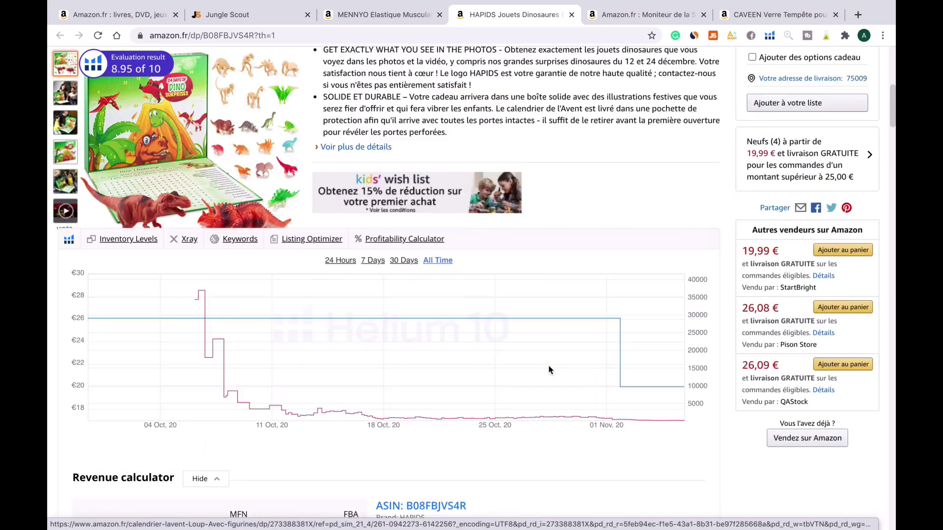
Examine the HAPIDS calendar's bullet points, price history and the other sellers' competing offers on the same listing
scroll(549, 370, up, 8)
scroll(692, 450, down, 5)
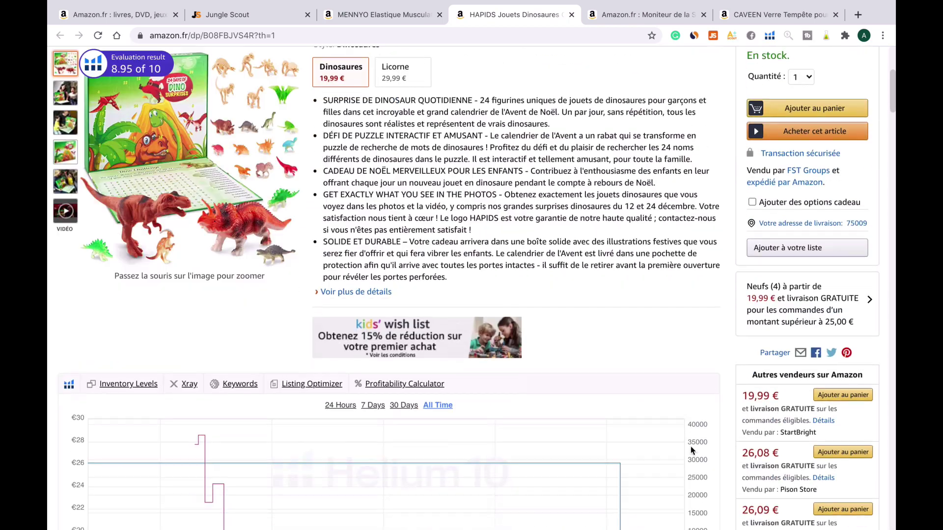
scroll(692, 451, down, 1)
scroll(692, 450, down, 4)
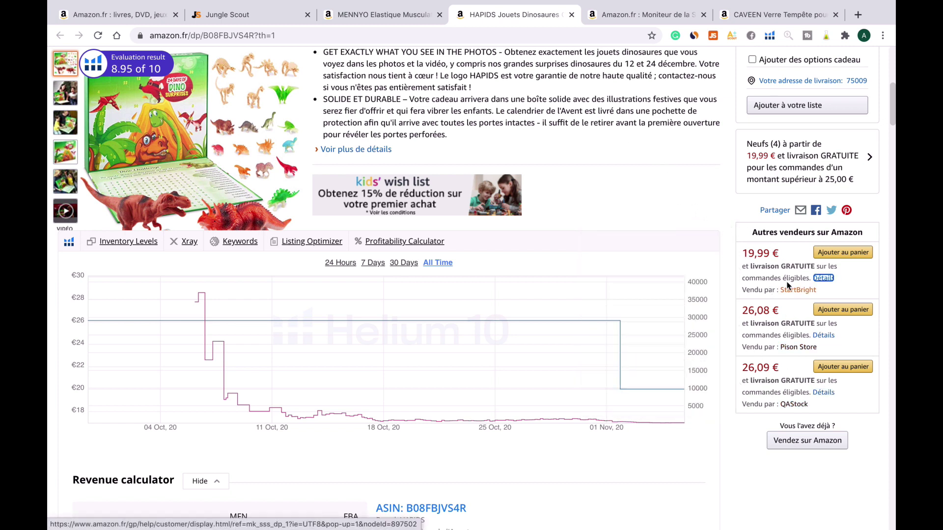
mouse_move(747, 274)
scroll(708, 210, up, 9)
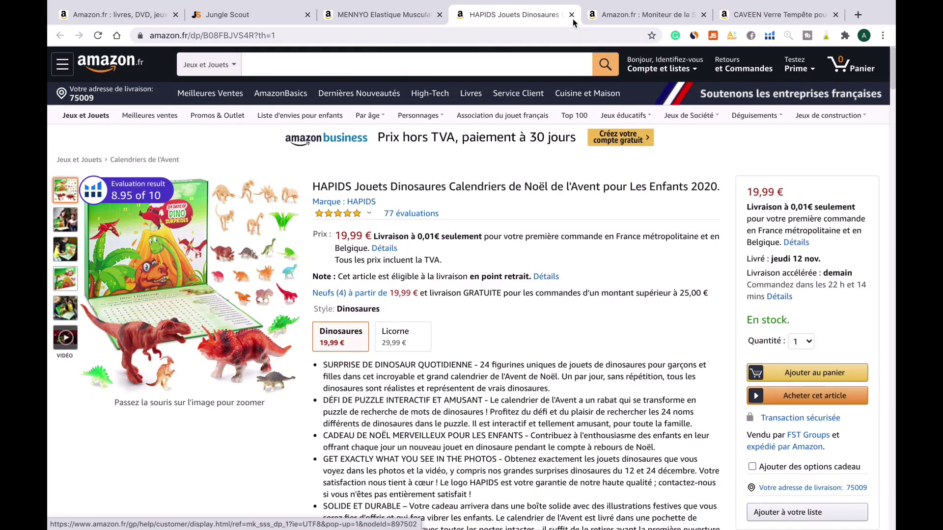
Close the HAPIDS calendar listing and review the MENNYO resistance band listing's description and star rating breakdown
click(571, 15)
click(399, 14)
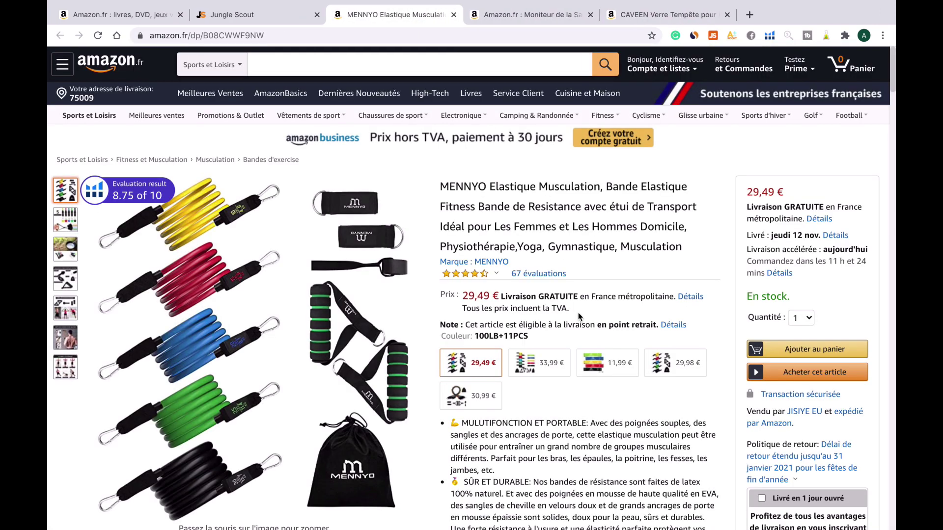
scroll(630, 455, down, 3)
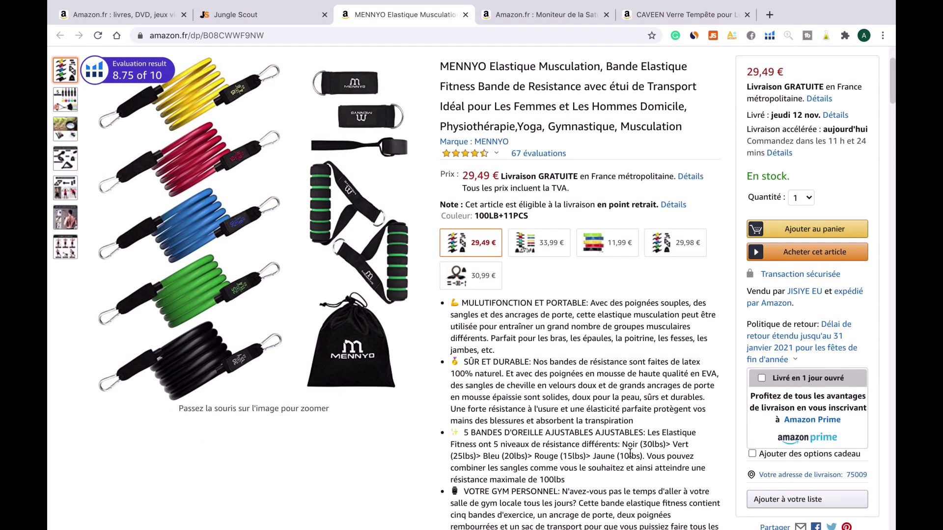
scroll(631, 454, down, 5)
scroll(496, 221, up, 7)
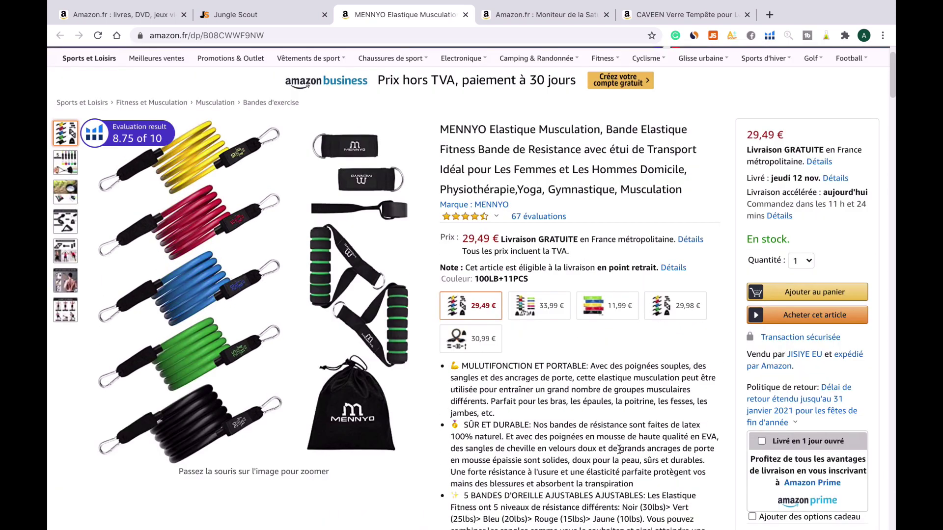
click(495, 219)
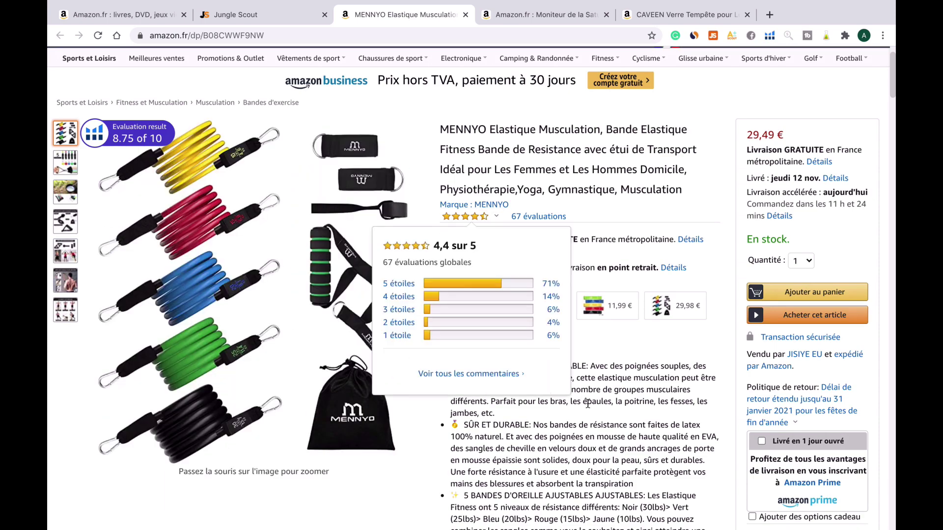
Examine the MENNYO band's Helium 10 sales rank chart, revenue calculator and related products
scroll(616, 419, down, 8)
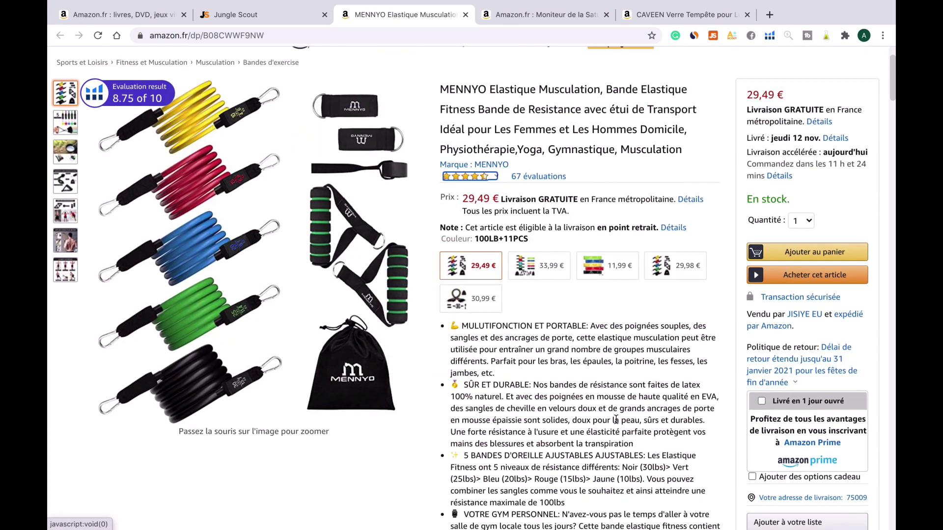
scroll(616, 420, down, 15)
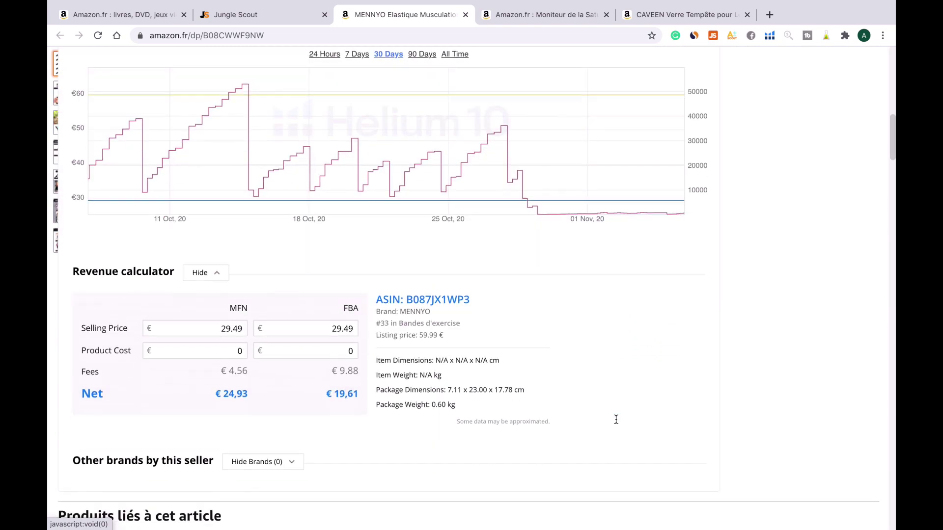
scroll(617, 424, down, 2)
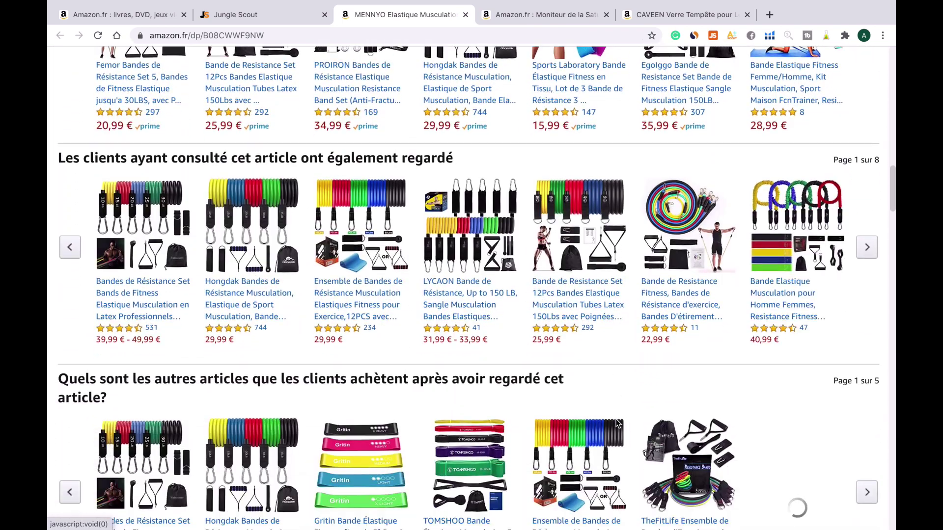
scroll(129, 195, up, 4)
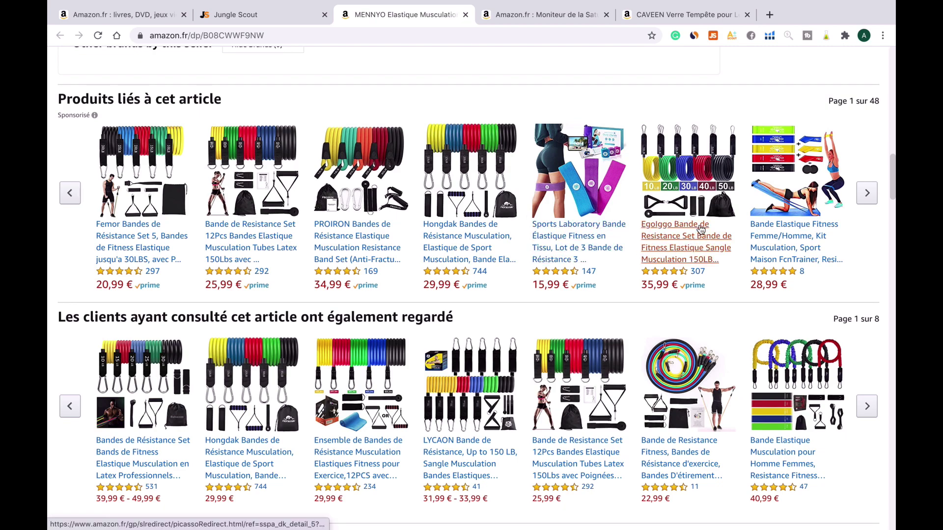
Check the MENNYO band's technical details, Amazon listing date and best-seller ranking in the product information
scroll(535, 362, down, 8)
scroll(535, 362, down, 15)
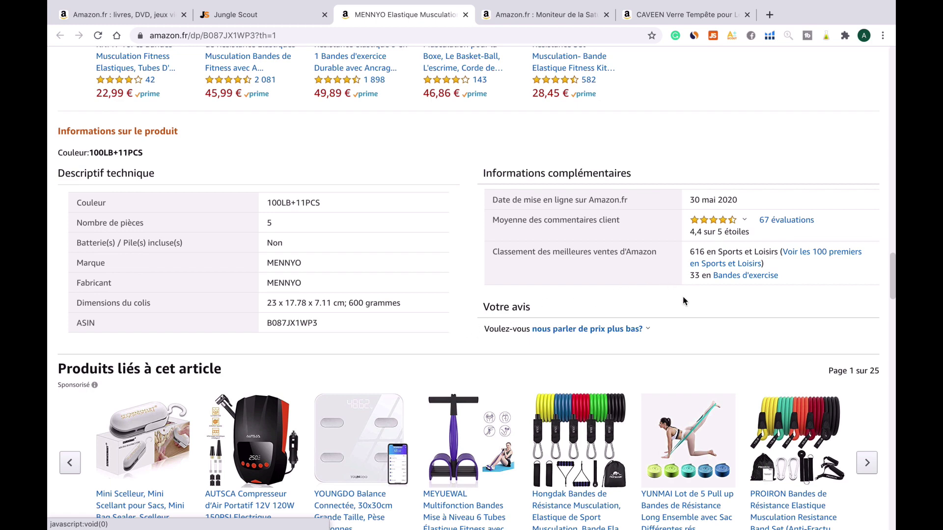
drag(690, 200, 736, 200)
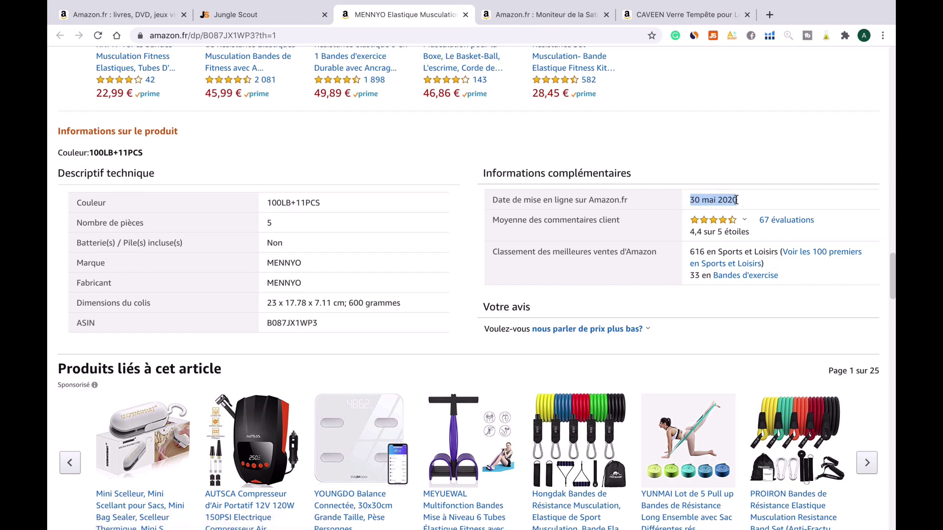
scroll(550, 263, down, 3)
scroll(550, 264, up, 2)
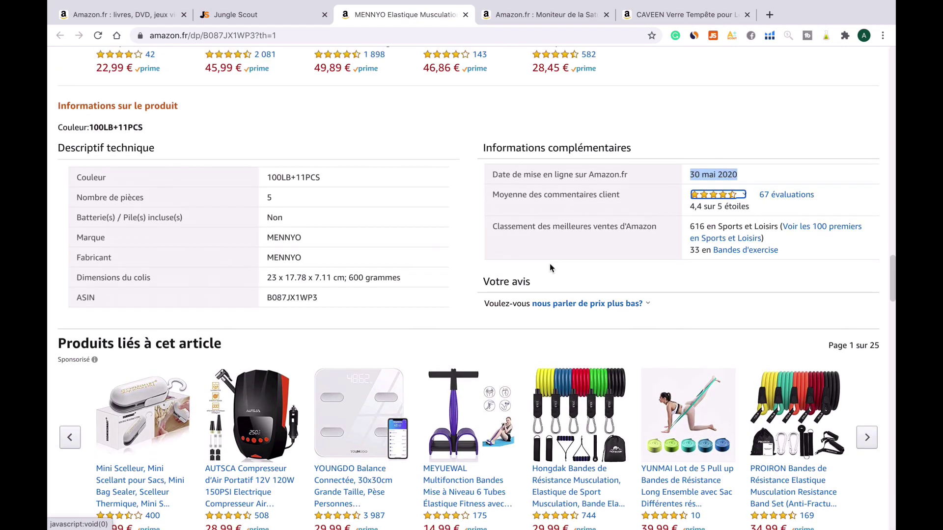
Read the MENNYO band's customer rating summary and top reviews from France
scroll(550, 263, down, 8)
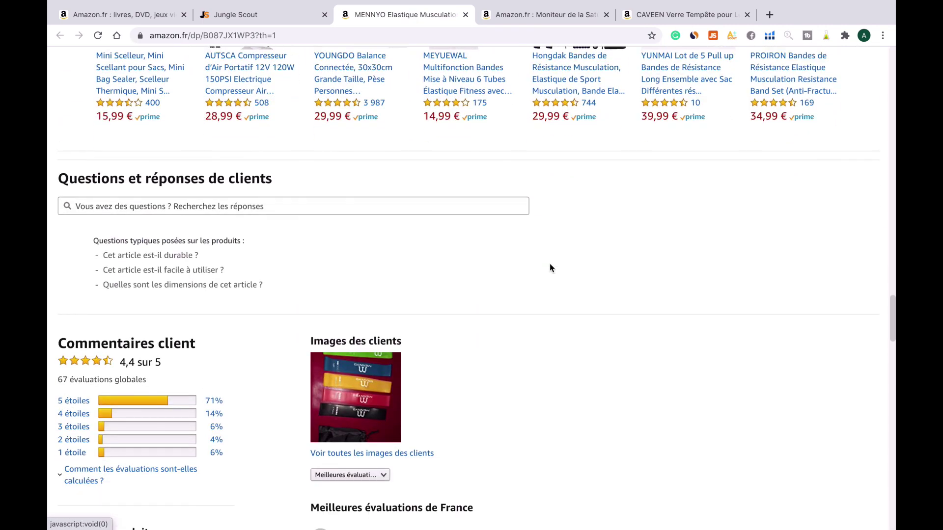
scroll(550, 267, down, 3)
scroll(550, 268, down, 3)
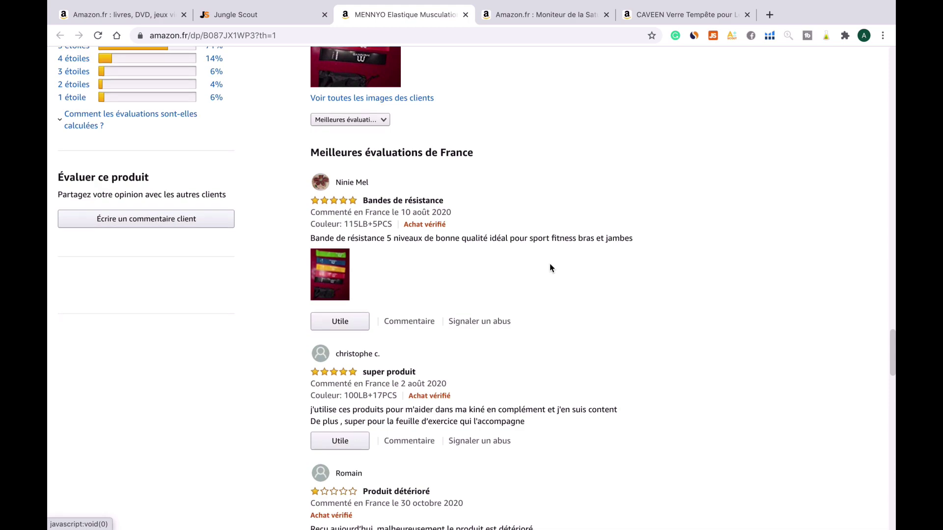
scroll(550, 268, down, 3)
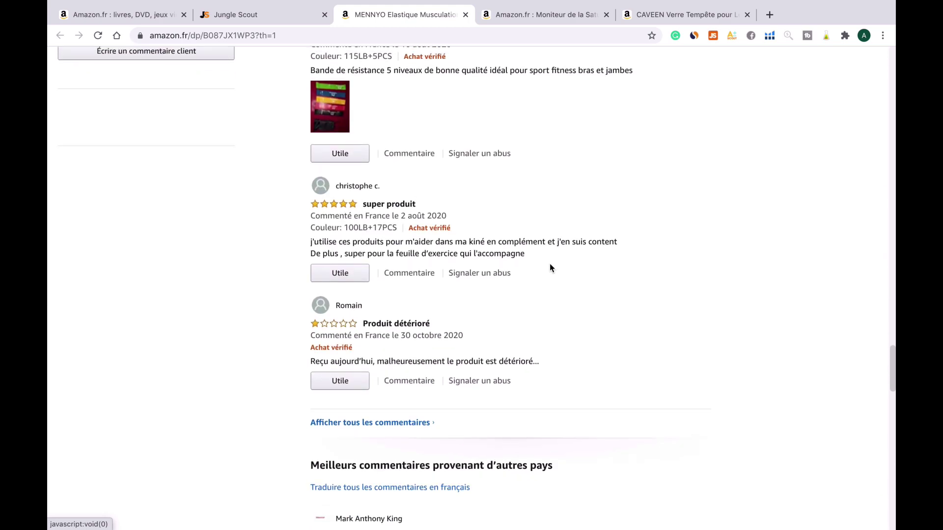
scroll(550, 267, up, 20)
scroll(550, 263, up, 5)
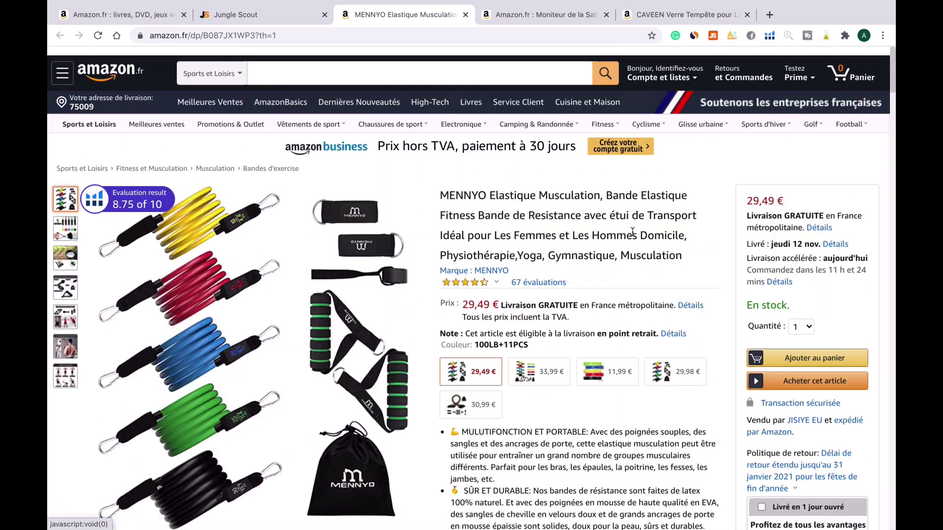
Check the monthly sales, revenue and net of the MENNYO band and its variants with the Jungle Scout extension
click(712, 35)
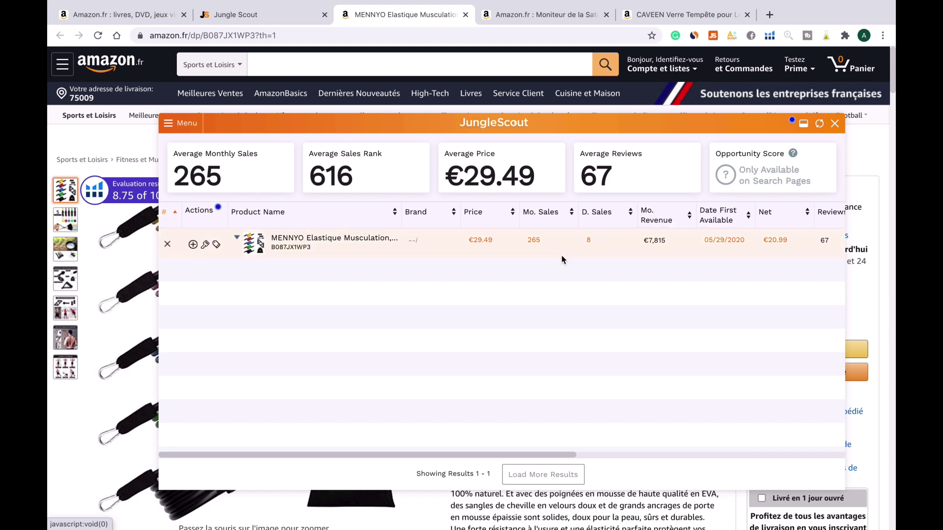
scroll(638, 276, right, 5)
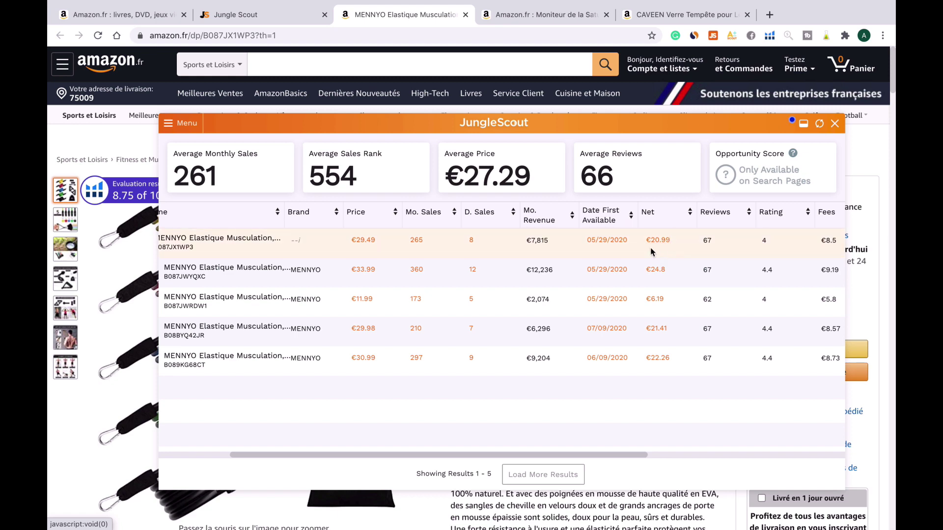
scroll(650, 248, right, 3)
scroll(650, 247, left, 10)
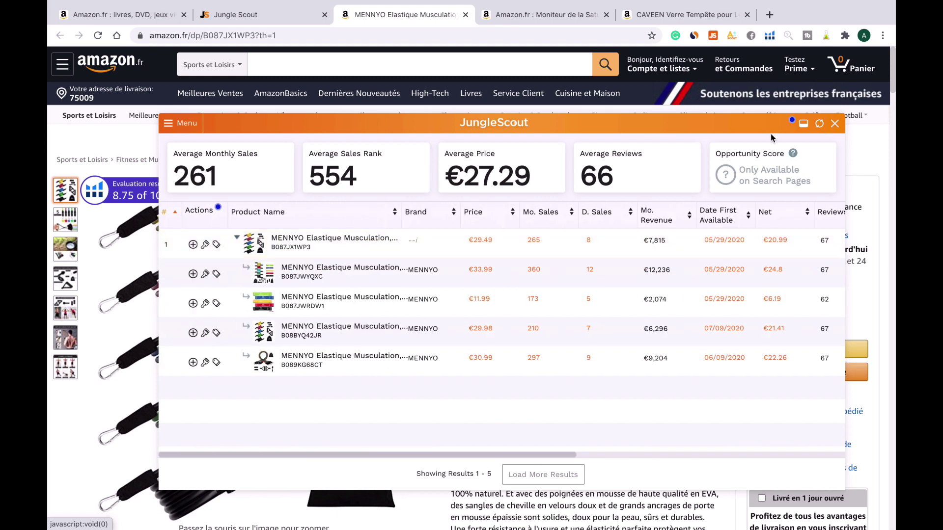
click(835, 123)
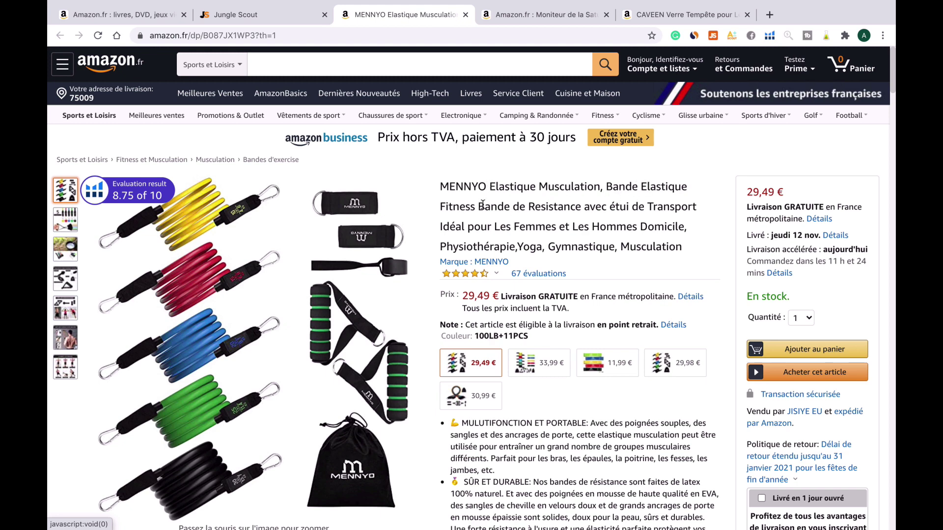
Search all Amazon categories for "Bande de Resistance", copied from the MENNYO listing's title
drag(479, 206, 581, 207)
key(ctrl+c)
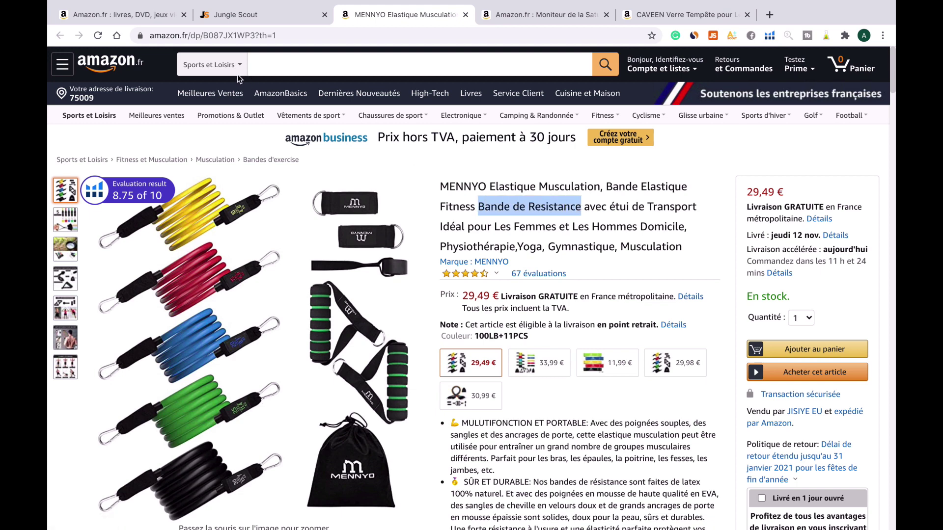
click(219, 67)
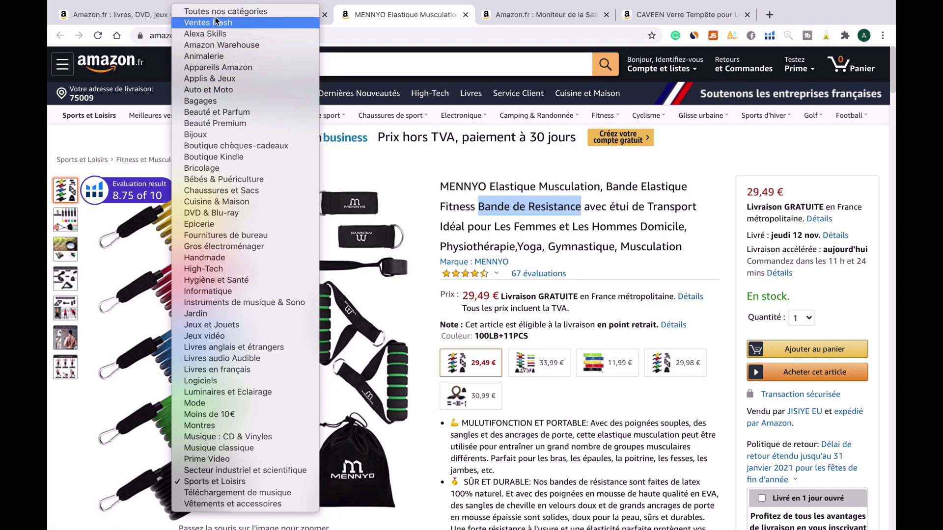
click(217, 13)
key(ctrl+v)
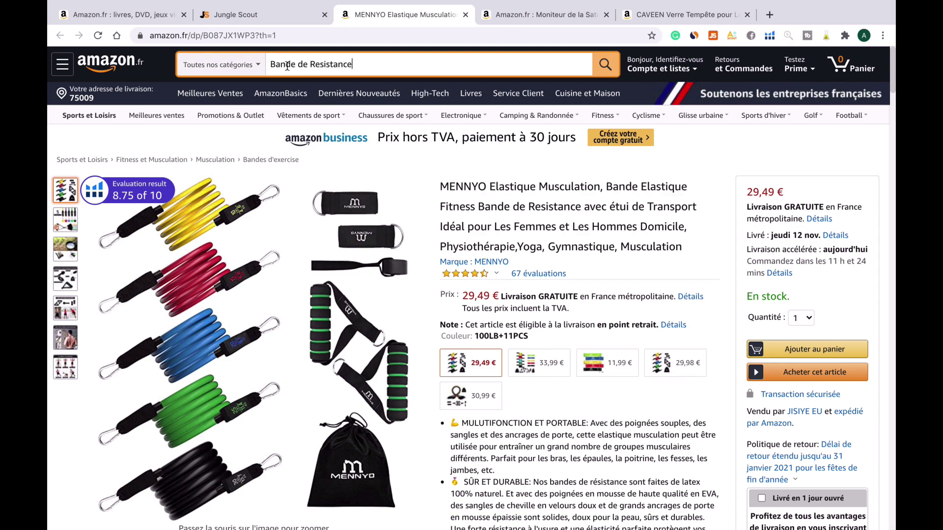
key(Return)
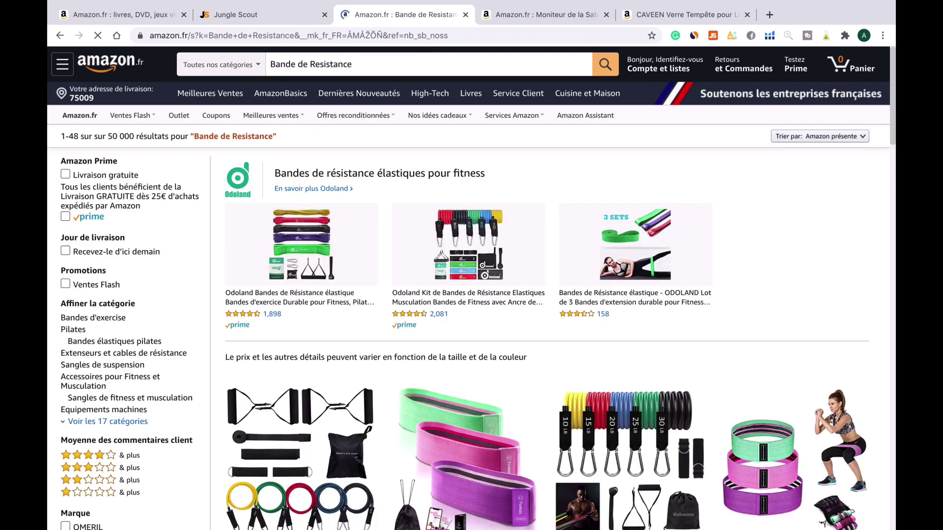
Examine the competing resistance band sets in the search results, comparing their prices, review counts and sales ranks
scroll(697, 362, down, 15)
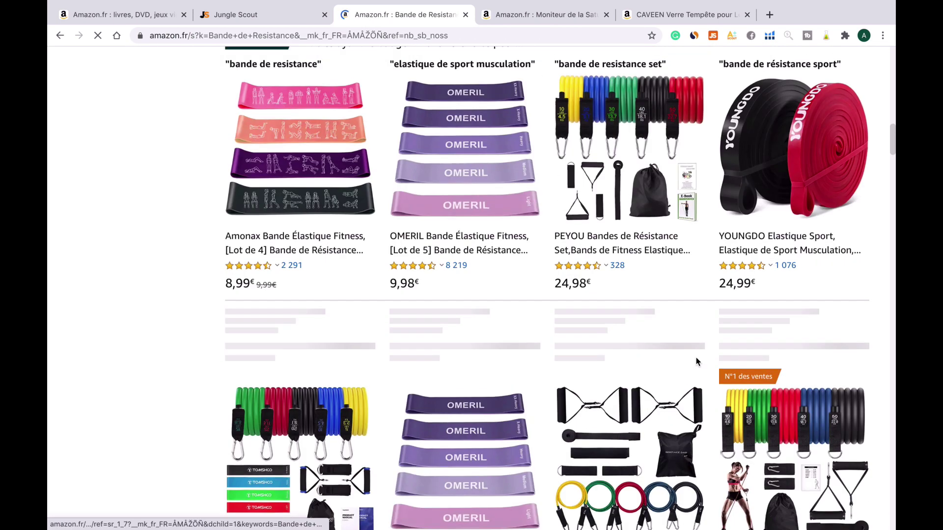
scroll(697, 362, down, 6)
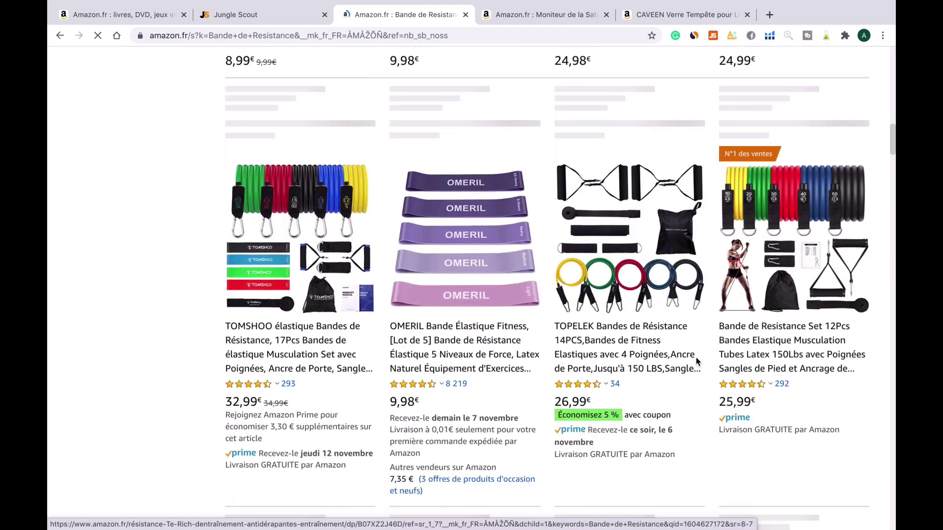
scroll(697, 362, down, 8)
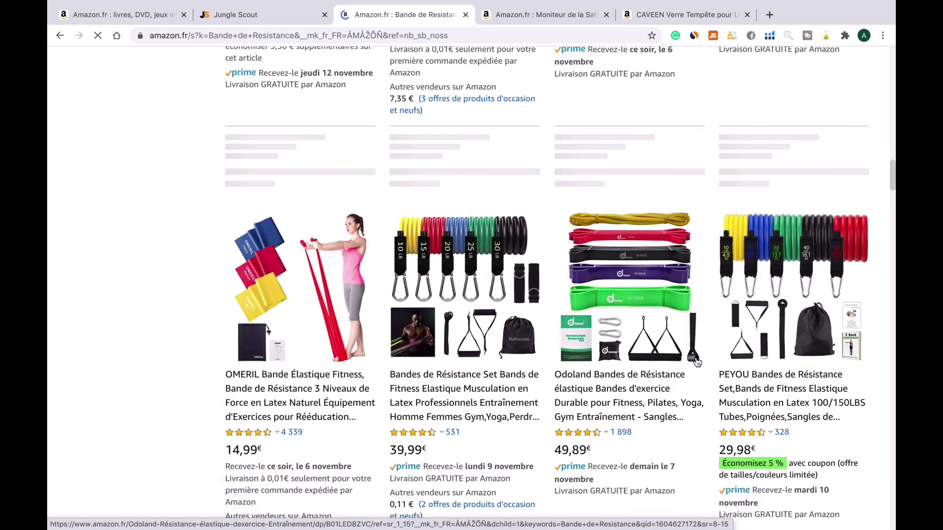
scroll(698, 362, down, 7)
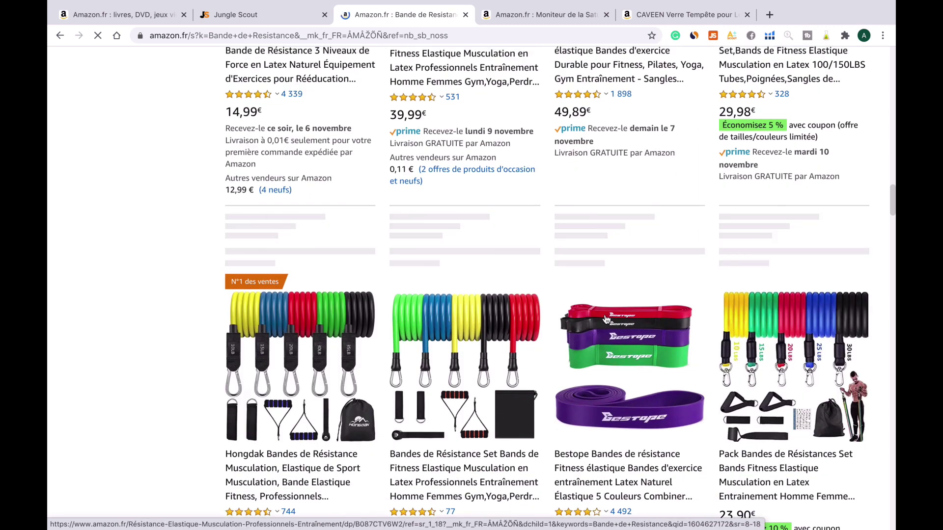
scroll(385, 324, down, 5)
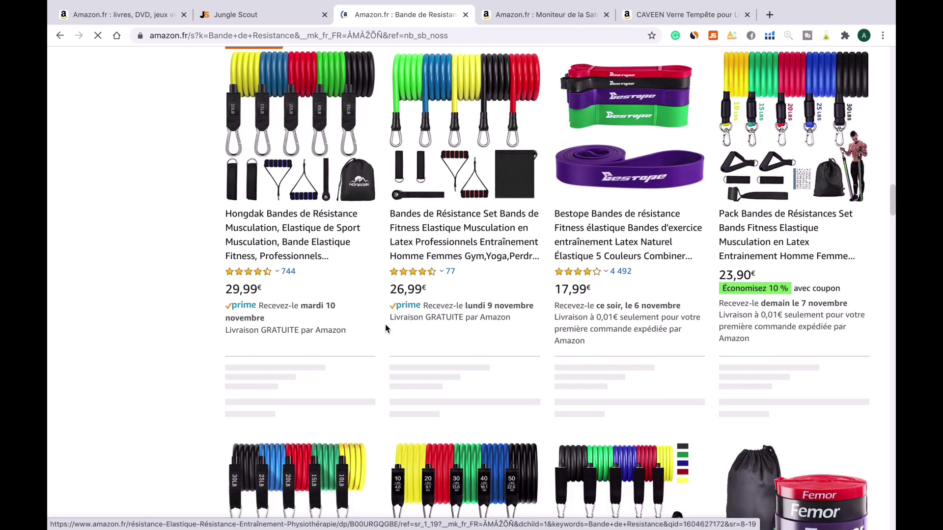
scroll(385, 328, up, 2)
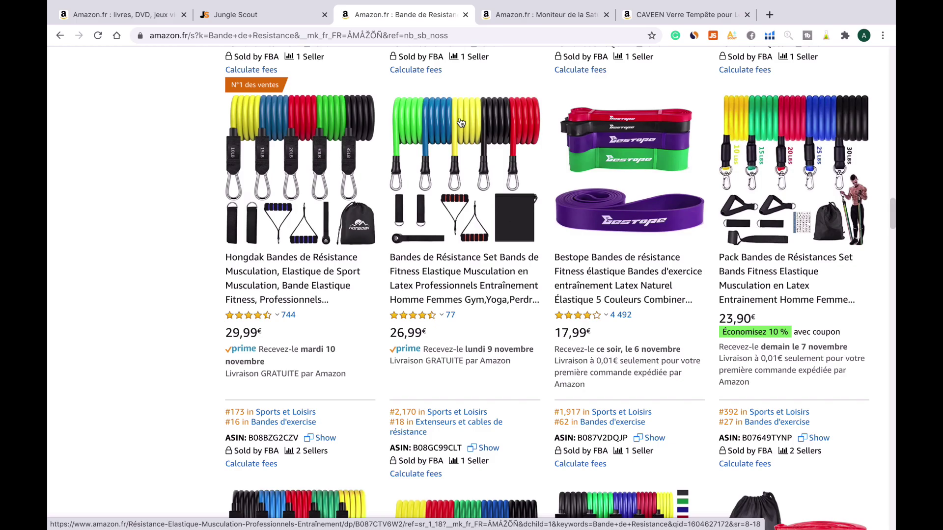
scroll(460, 122, up, 15)
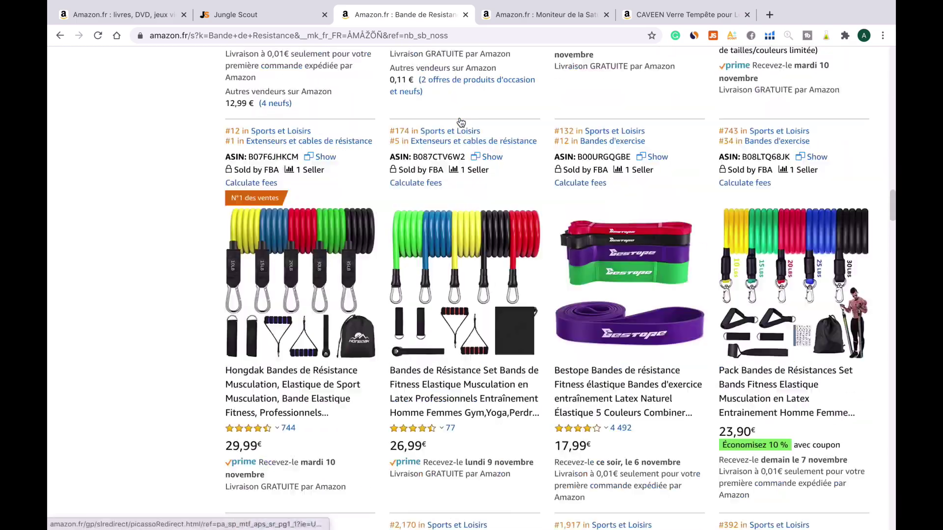
scroll(597, 190, up, 2)
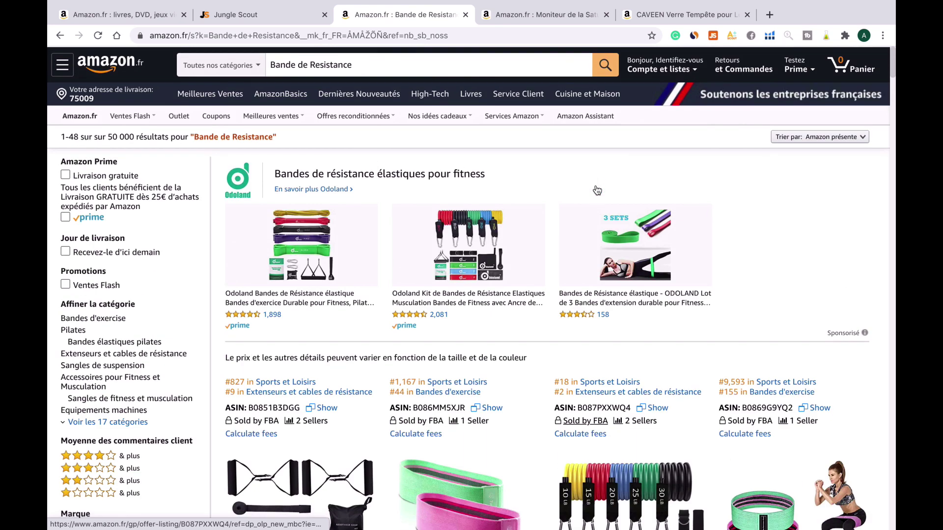
Check the demand, average sales, reviews and opportunity score for the "Bande de Resistance" results with the Jungle Scout extension
click(712, 35)
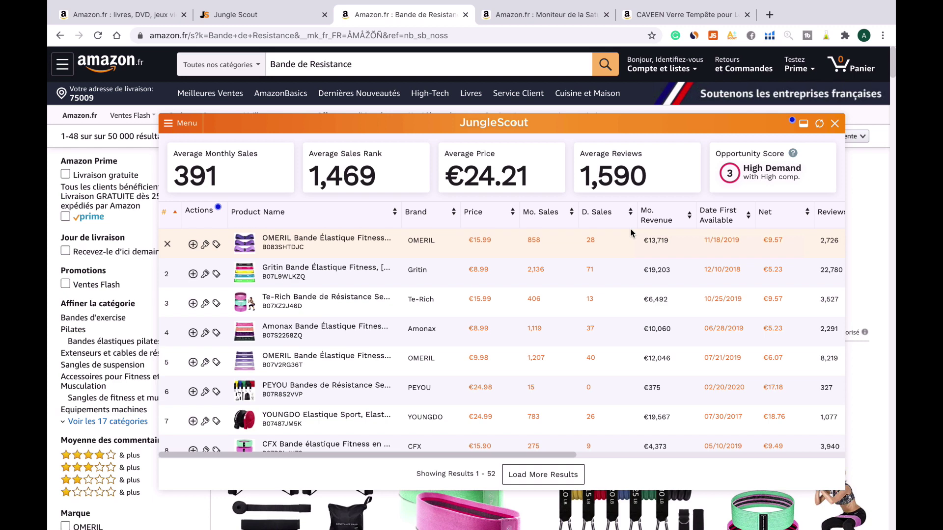
scroll(632, 233, down, 4)
scroll(344, 286, up, 5)
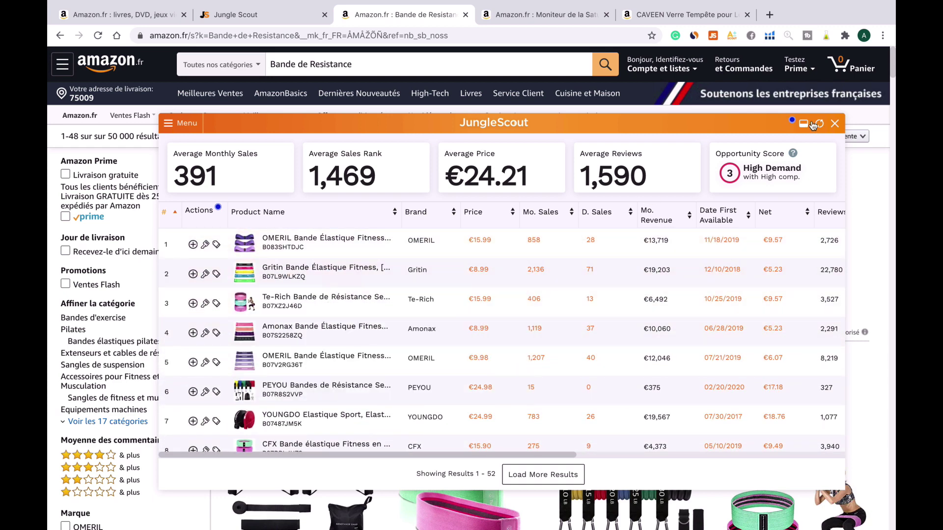
click(835, 124)
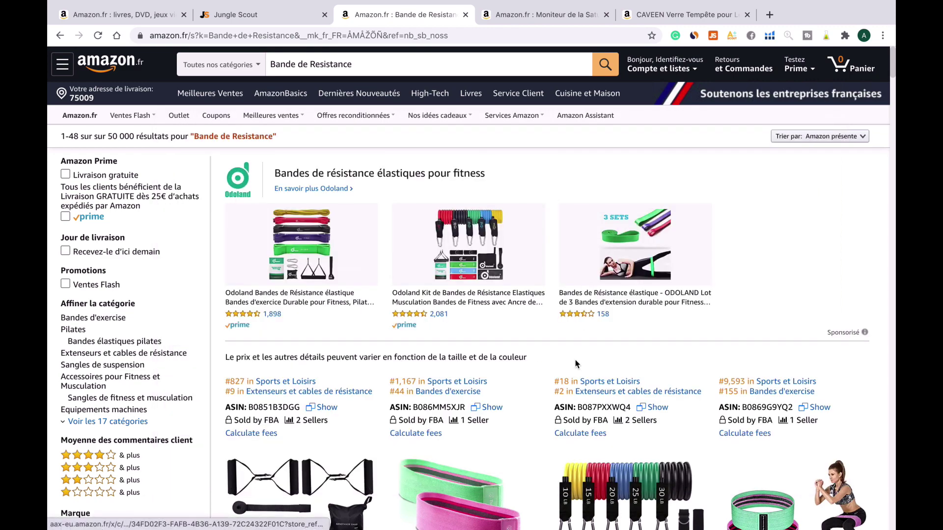
scroll(577, 363, down, 10)
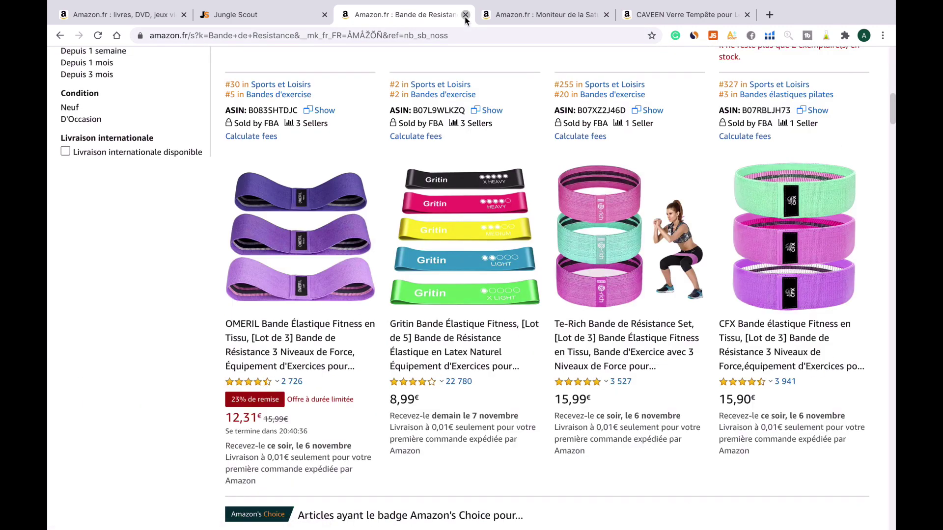
Close the resistance band results and review the CAVEEN storm glass listing and the "Moniteur de la Saturation en Oxygène" search results
click(465, 15)
click(519, 16)
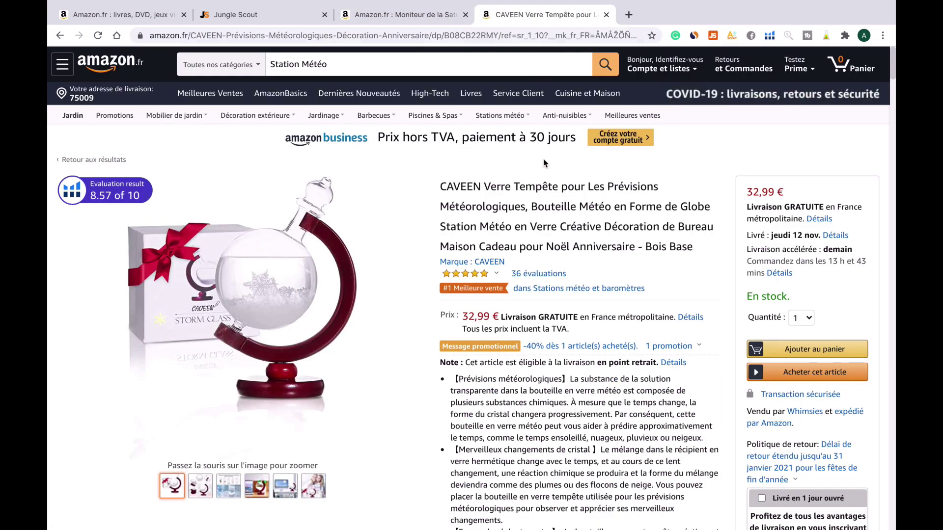
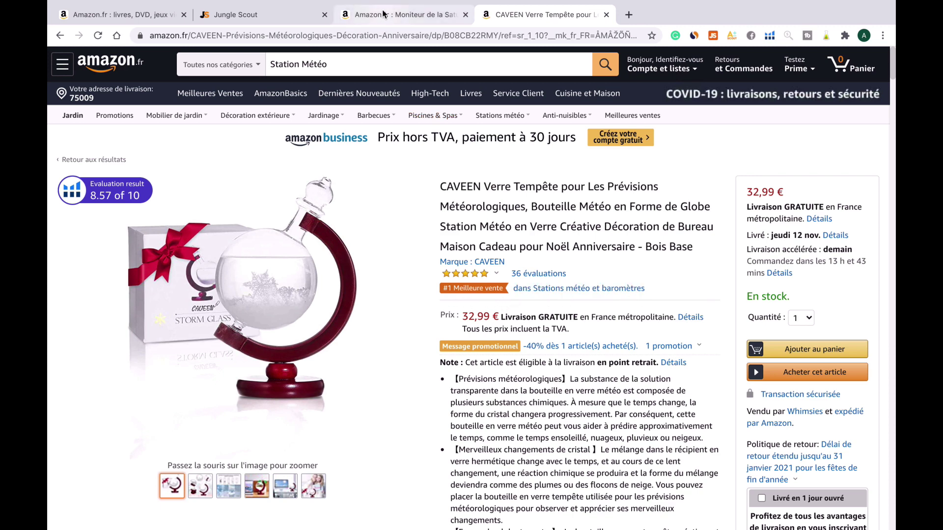
click(398, 15)
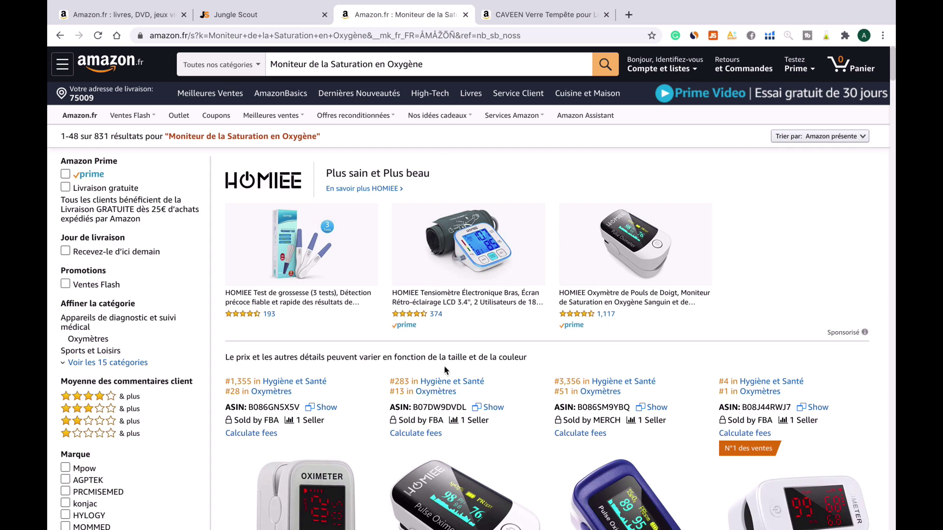
scroll(446, 371, down, 5)
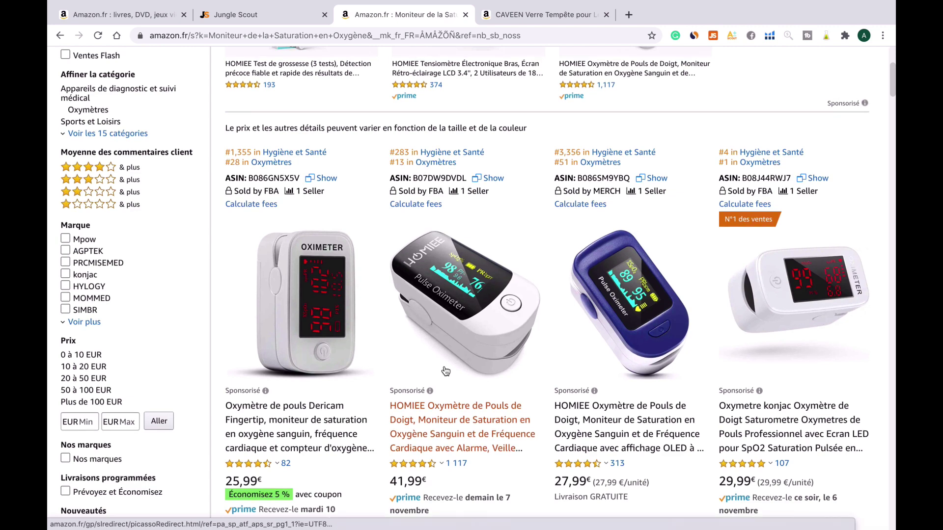
scroll(446, 371, down, 9)
scroll(446, 371, up, 14)
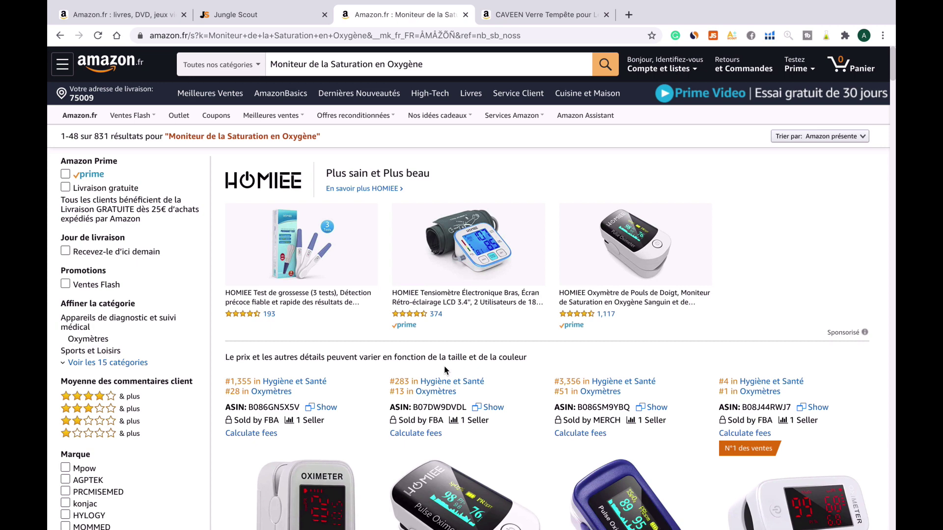
Close the oximeter results, the storm glass listing and the Jungle Scout page, leaving only the Amazon.fr home page open
key(super+w)
key(super+w)
key(super+w)
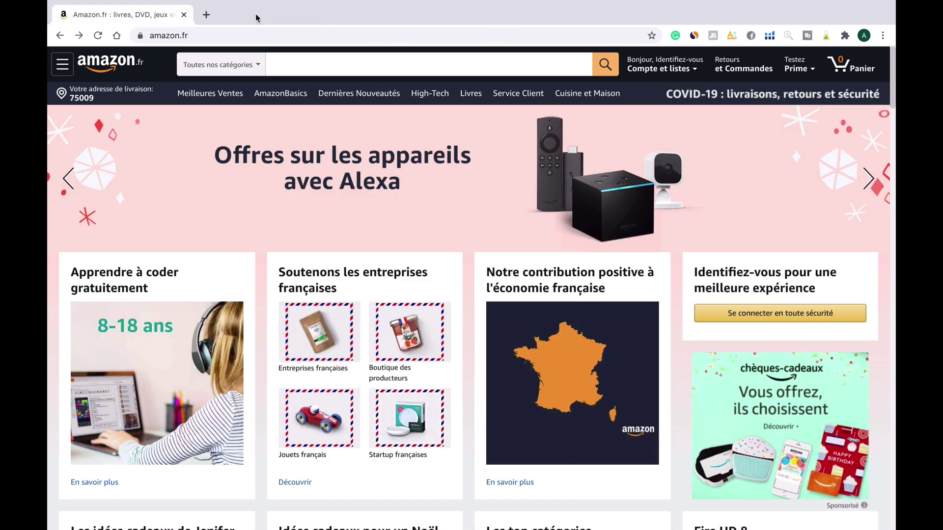
Open Amazon's best sellers for the Accessoires subcategory of Beauté et Parfum
click(202, 97)
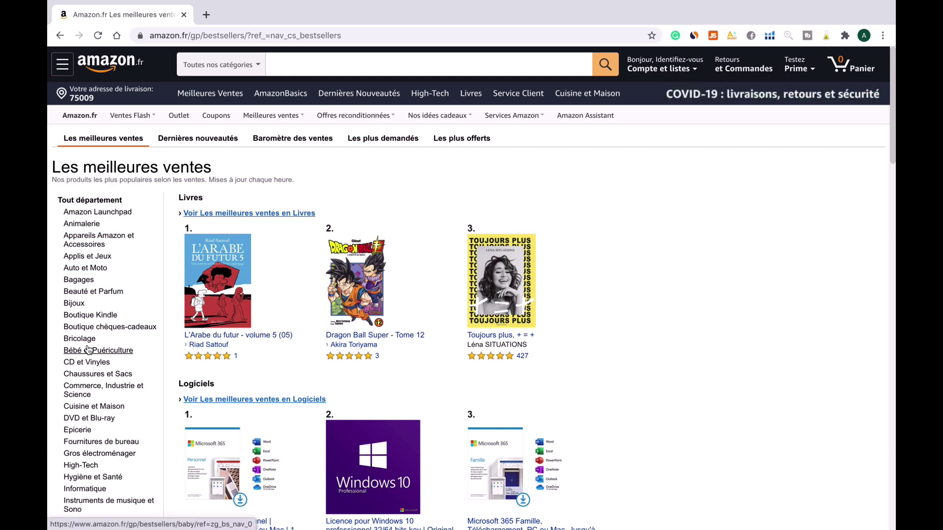
scroll(89, 350, down, 5)
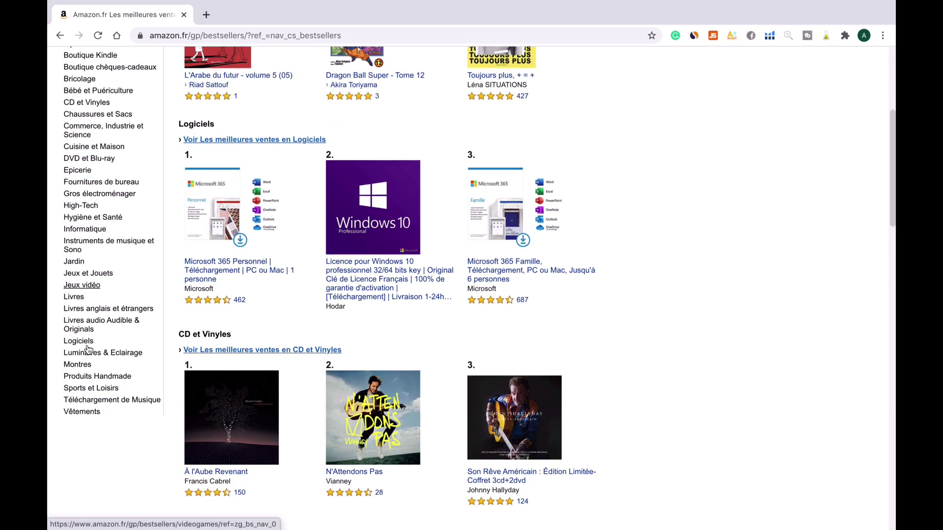
scroll(88, 350, up, 5)
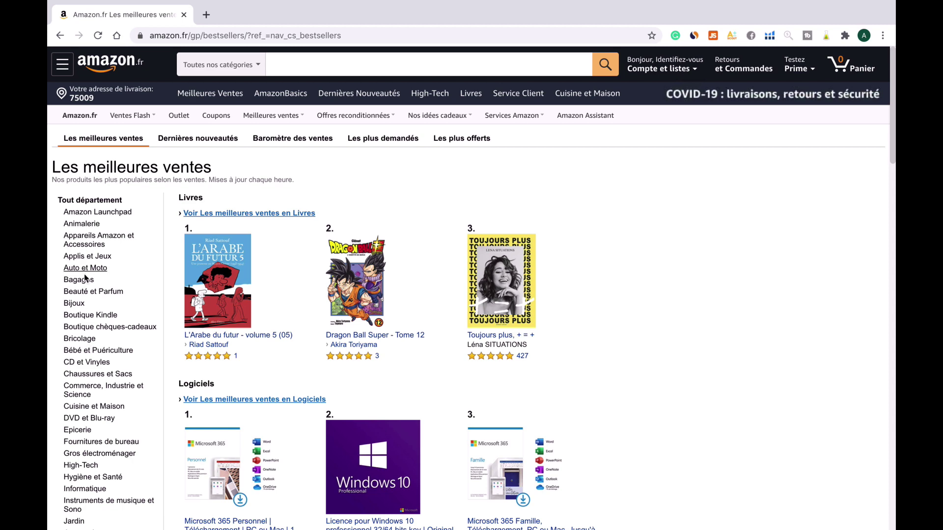
click(90, 292)
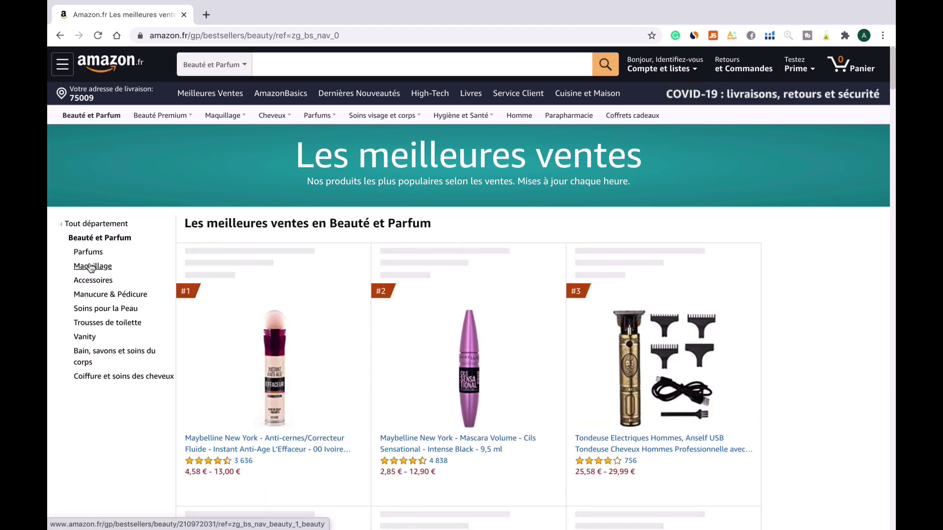
click(93, 280)
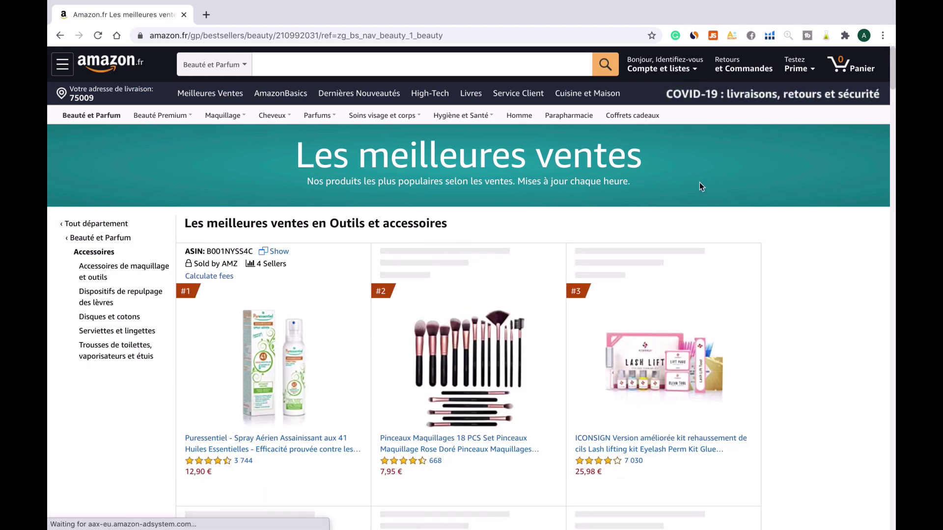
Load the top 100 Accessoires best sellers in the Jungle Scout extension and sort them by fewest reviews
click(713, 35)
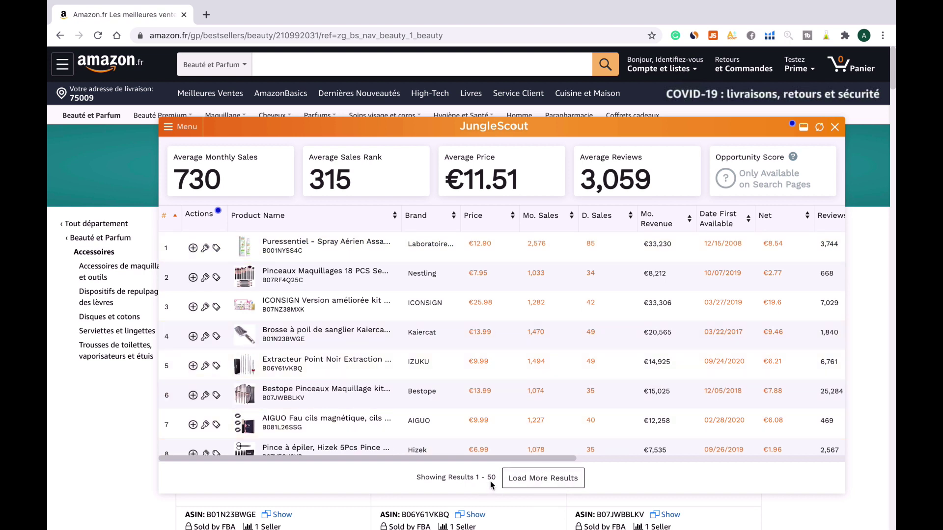
click(534, 480)
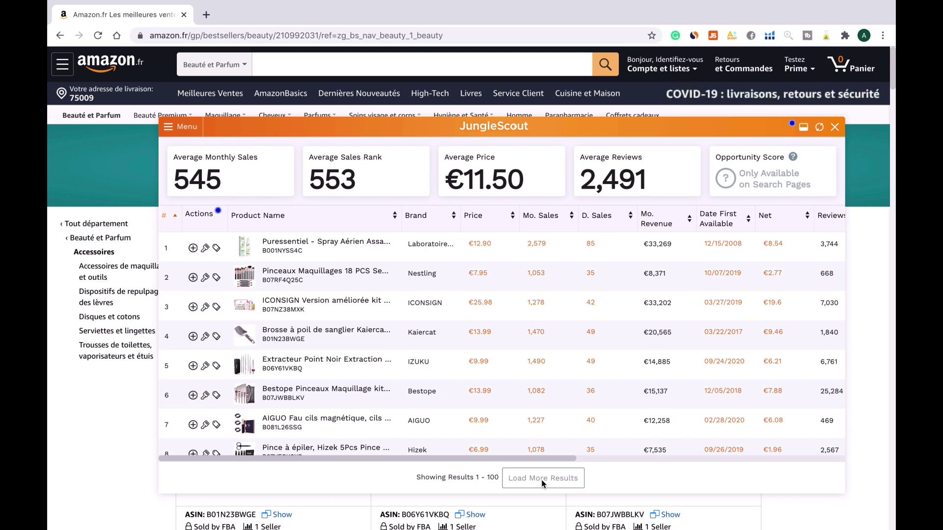
scroll(665, 350, right, 3)
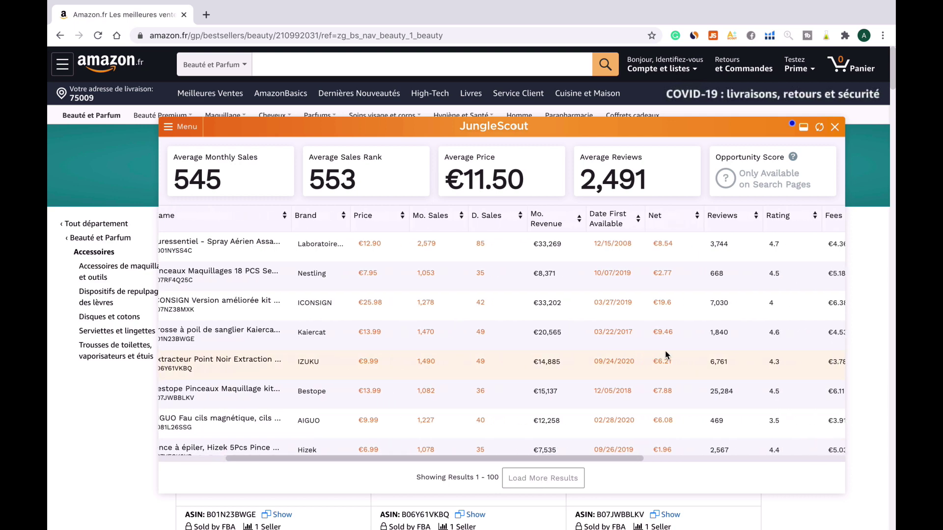
click(723, 218)
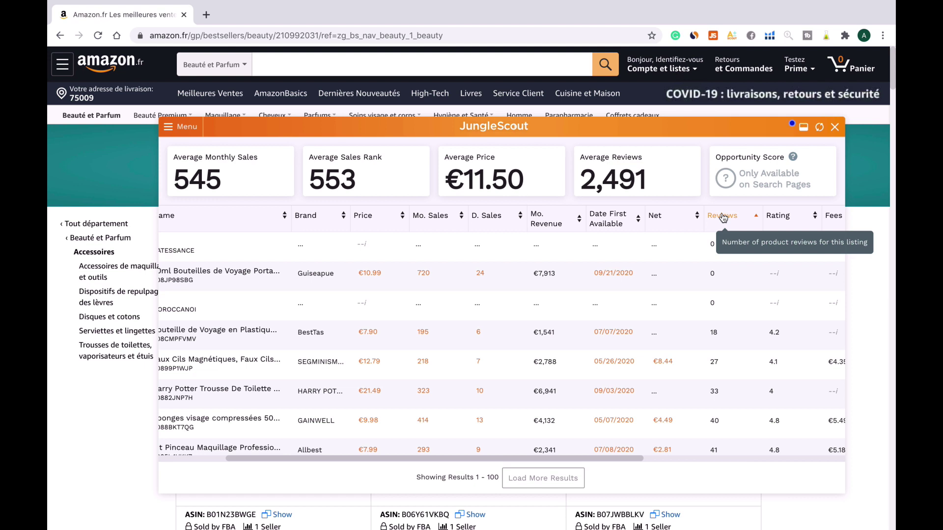
Examine the least-reviewed beauty accessories, comparing their price, monthly sales, revenue, net and date first available
scroll(594, 313, right, 1)
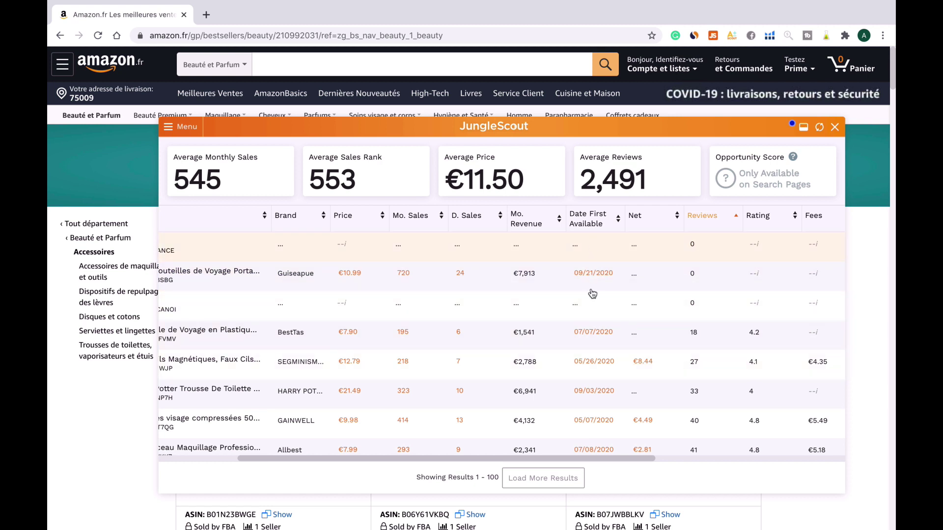
scroll(596, 399, down, 3)
scroll(597, 400, down, 4)
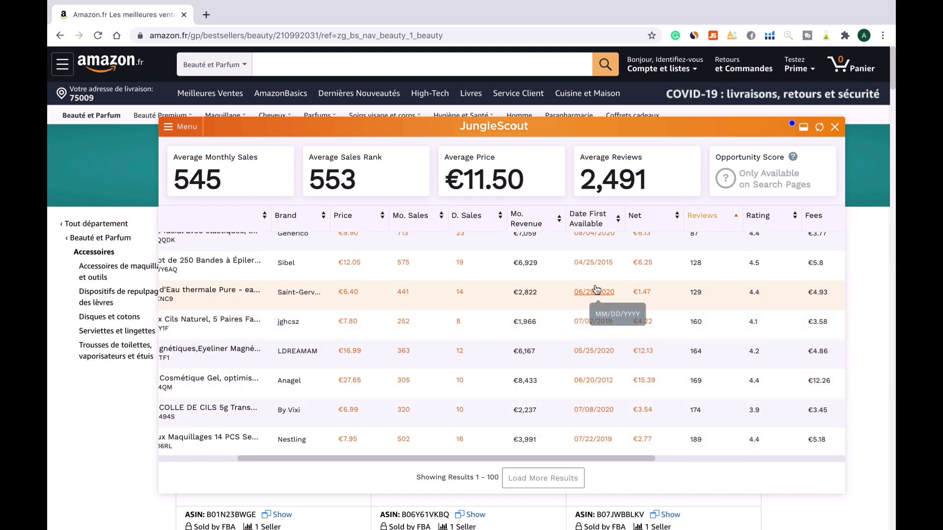
scroll(600, 305, up, 1)
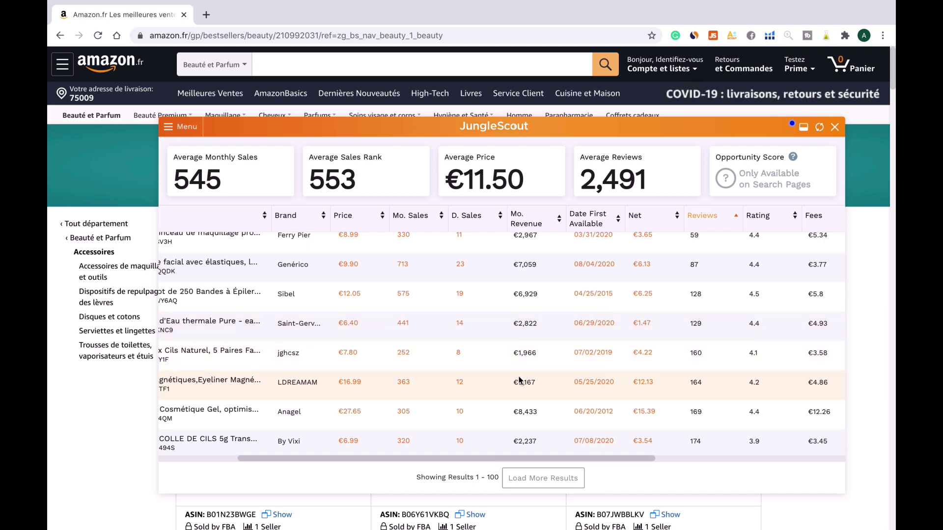
scroll(520, 381, down, 10)
scroll(520, 381, down, 12)
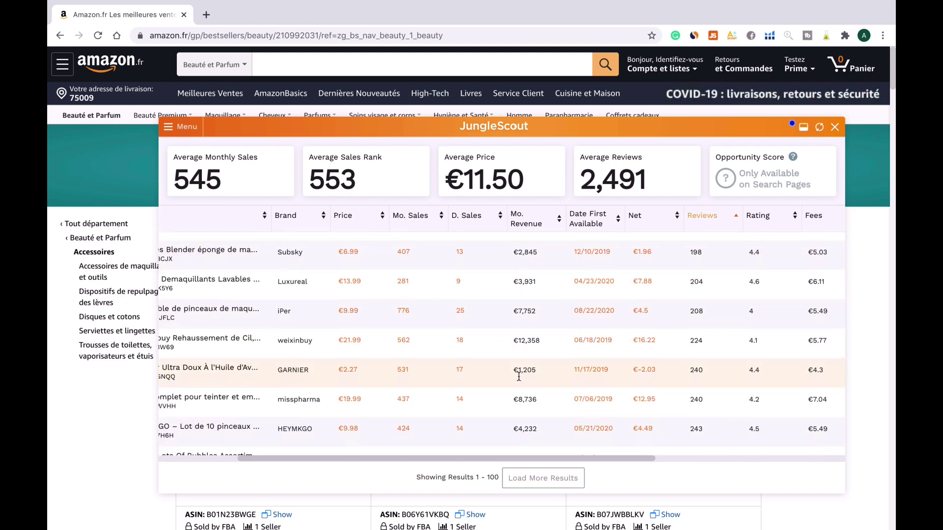
scroll(520, 376, up, 20)
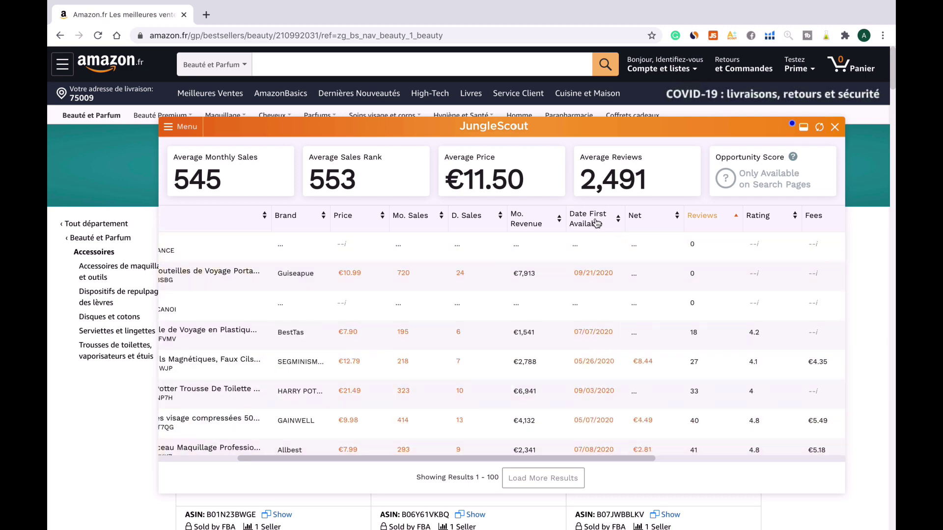
Sort the Jungle Scout results by date first available, newest first, and check which products lead the list
click(597, 223)
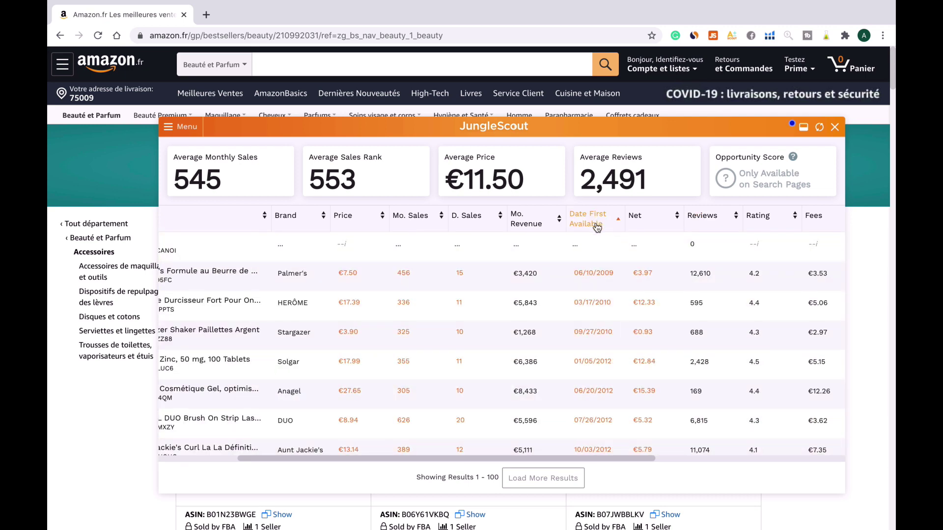
click(593, 223)
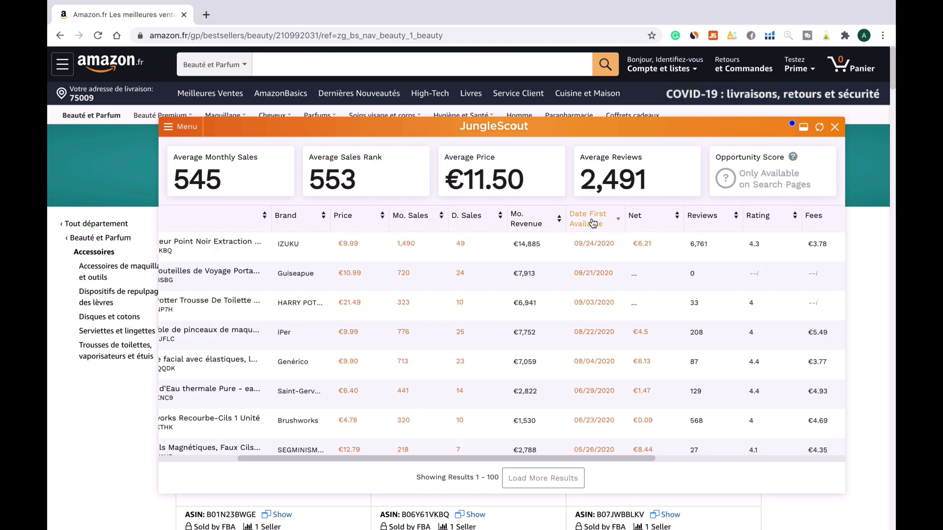
scroll(565, 263, left, 3)
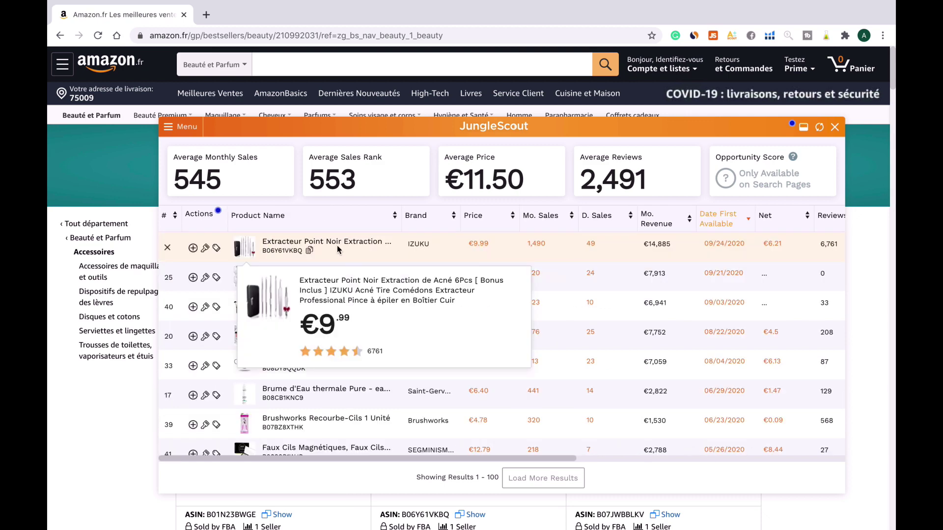
Filter the Jungle Scout results to products priced between 18.35 and 36.73
click(170, 128)
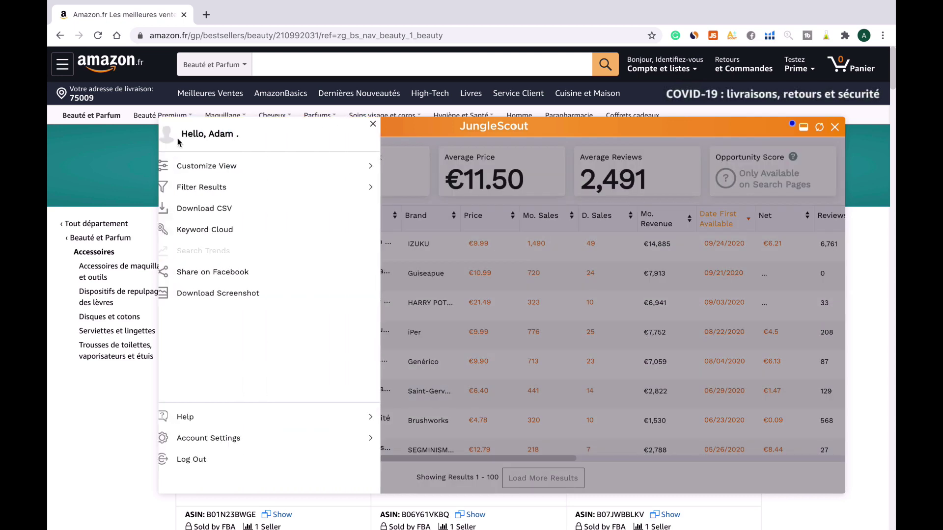
click(212, 190)
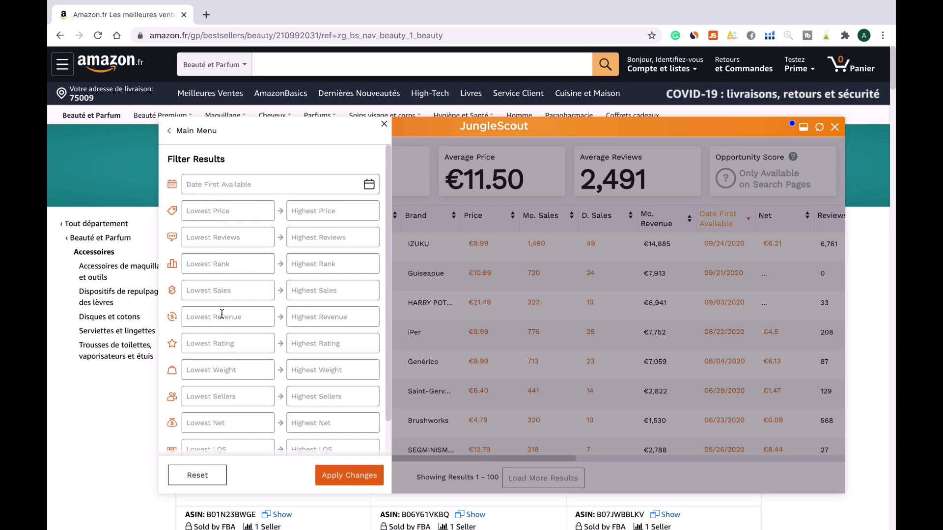
scroll(222, 314, down, 3)
scroll(225, 364, up, 1)
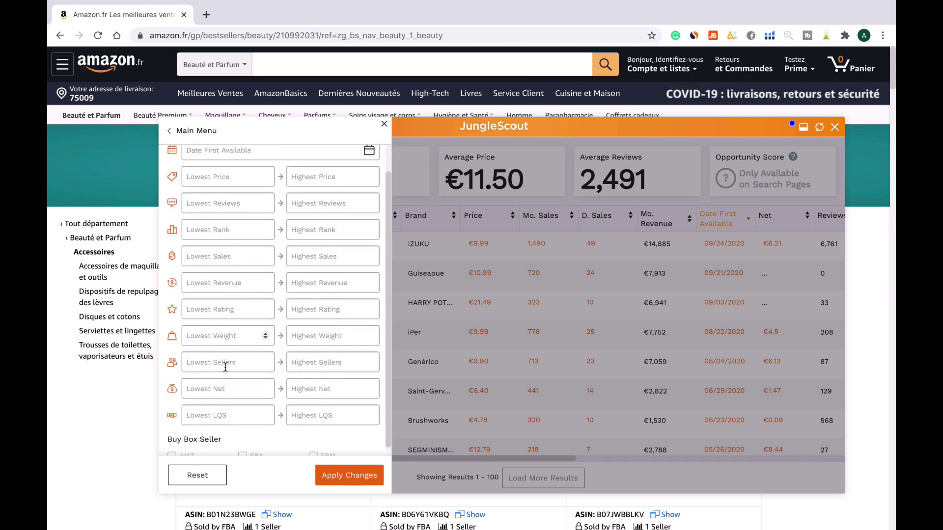
scroll(224, 258, up, 2)
click(221, 210)
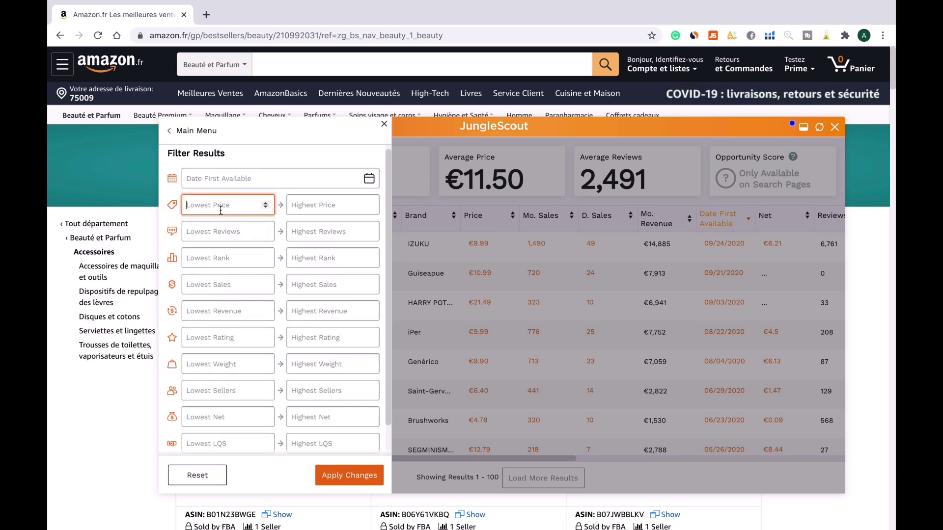
text(18.35)
click(327, 200)
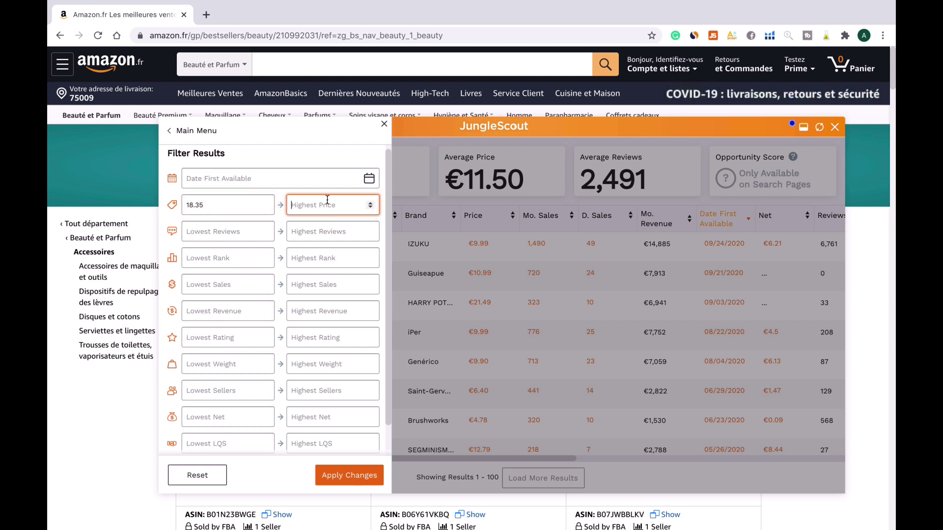
text(35)
scroll(321, 290, down, 3)
scroll(322, 267, up, 1)
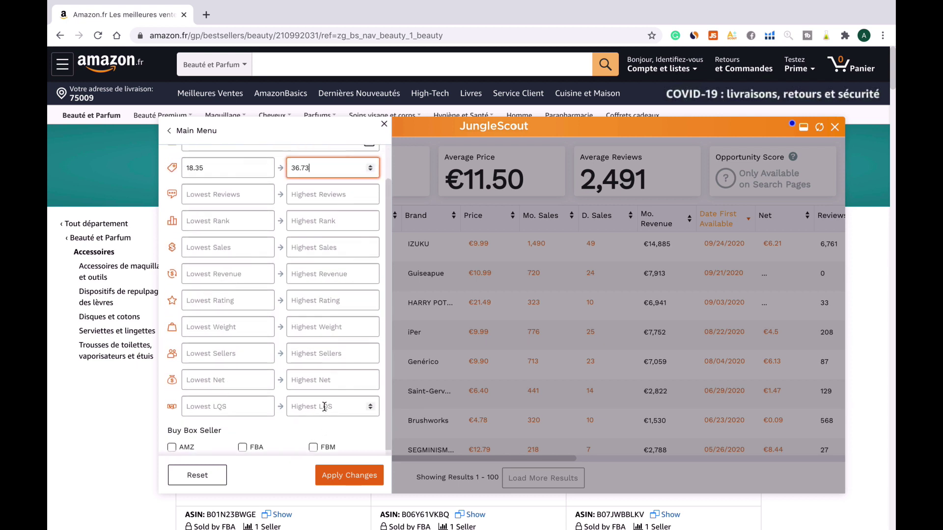
click(345, 475)
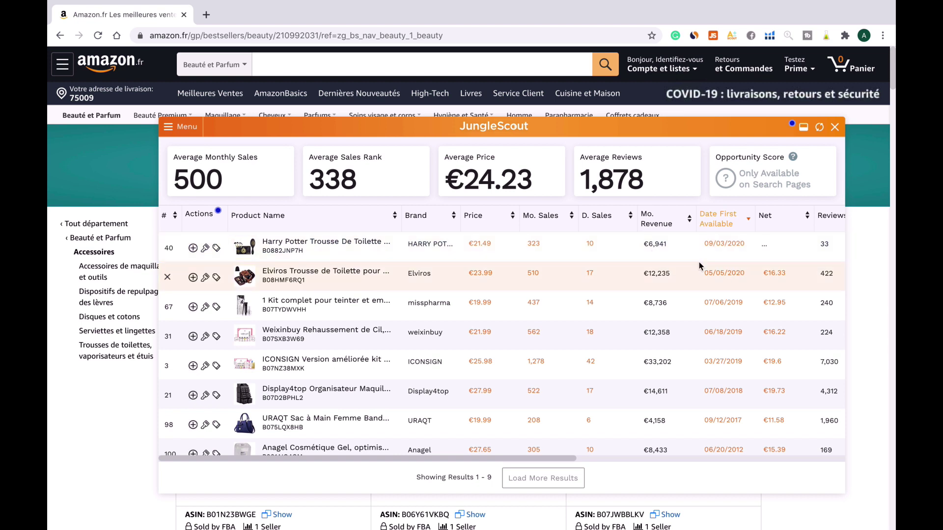
Compare the filtered products' sales and reviews, then open the Amazon listing of the Harry Potter Trousse De Toilette
scroll(699, 261, right, 2)
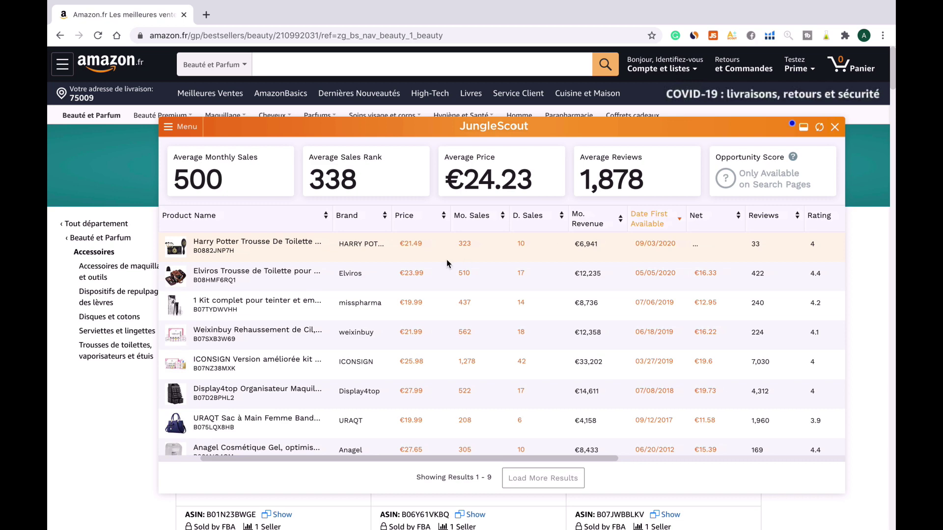
scroll(448, 263, left, 2)
click(301, 244)
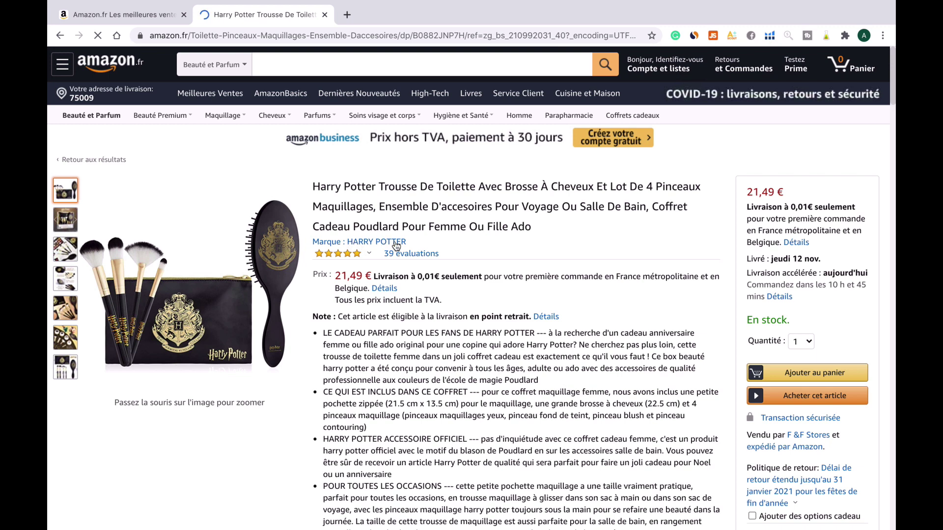
Check the Harry Potter toiletry set's brand, close its product page and remove the product from the JungleScout results
drag(411, 240, 352, 236)
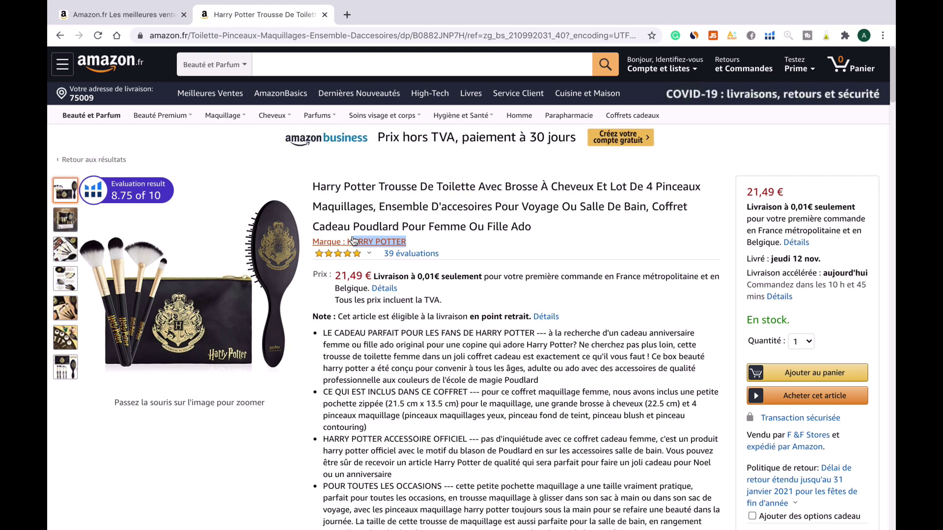
click(466, 244)
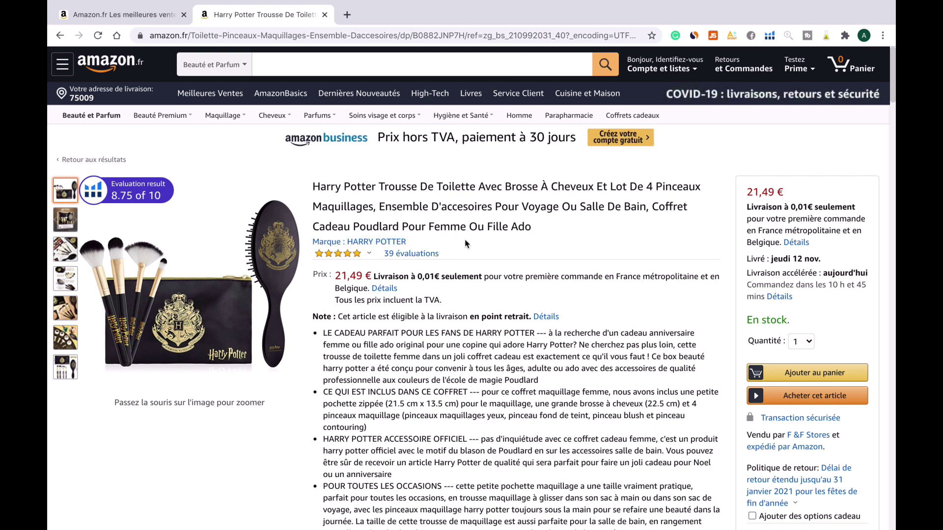
click(325, 15)
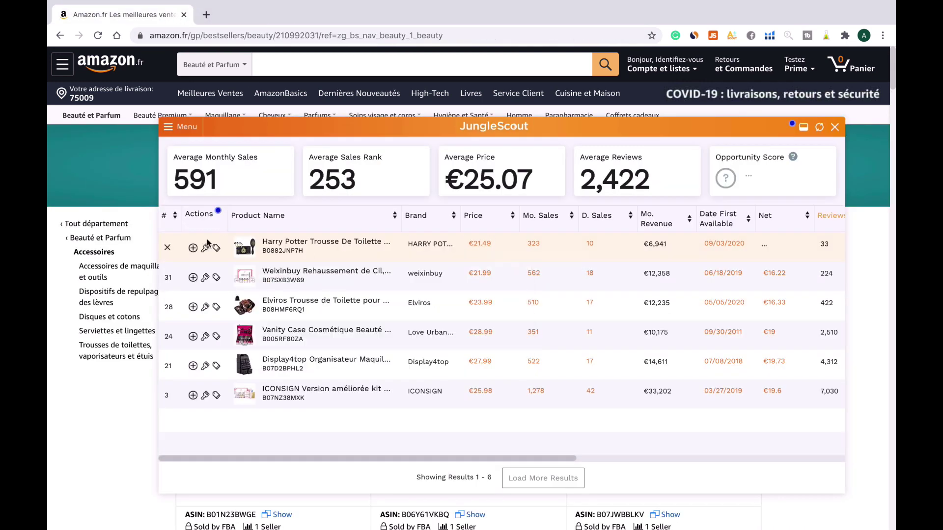
click(167, 248)
Review the Weixinbuy lash lift kit's JungleScout figures and view its Amazon product page in a separate tab
mouse_move(298, 243)
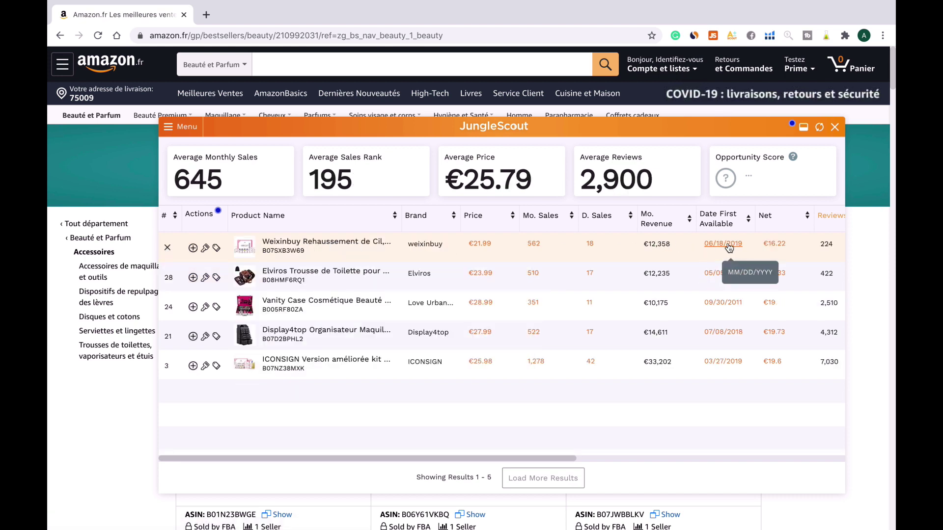
scroll(812, 247, right, 2)
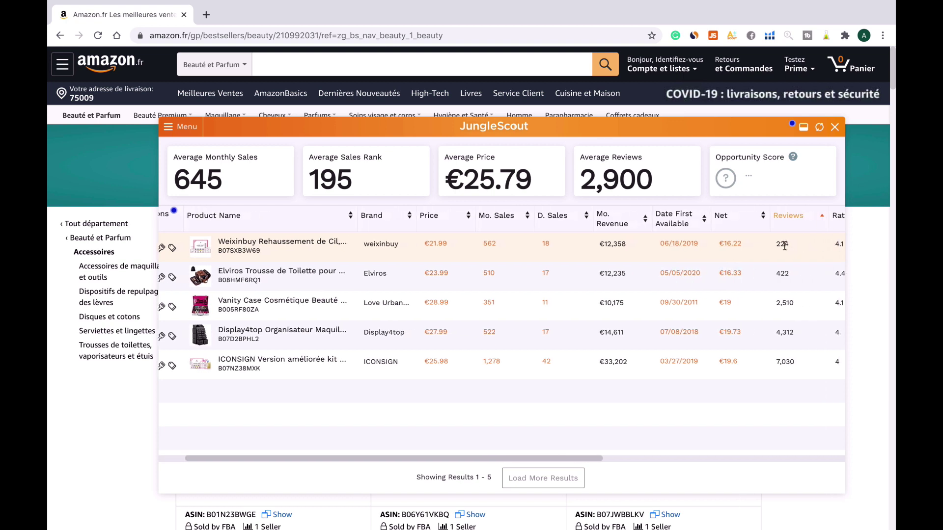
scroll(784, 245, left, 2)
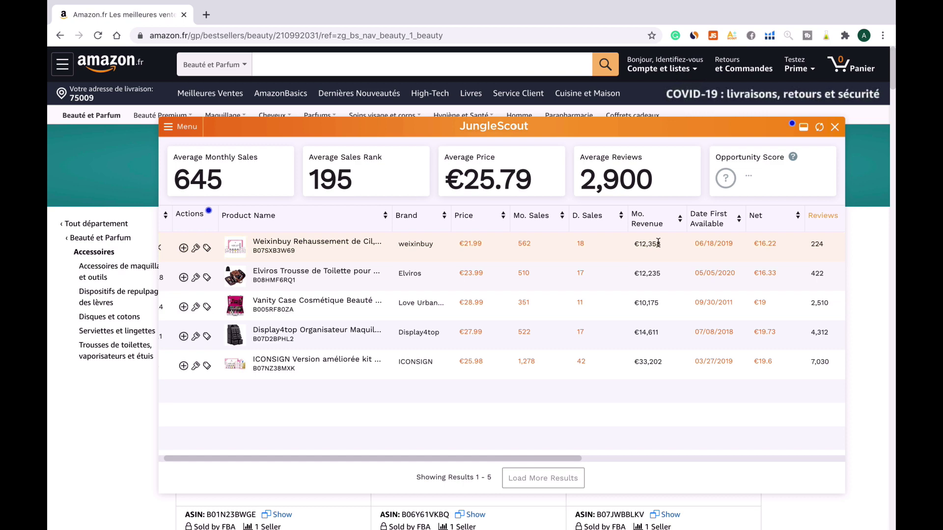
click(325, 242)
click(138, 14)
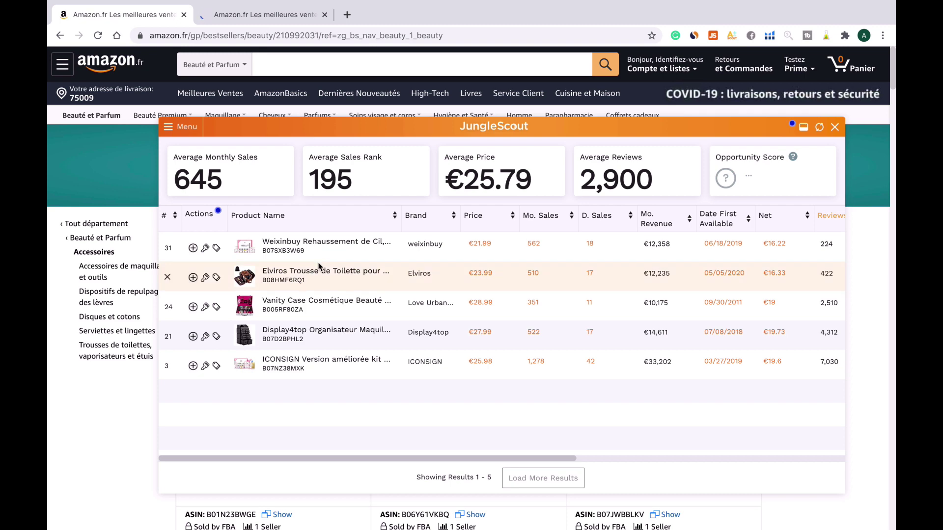
mouse_move(301, 244)
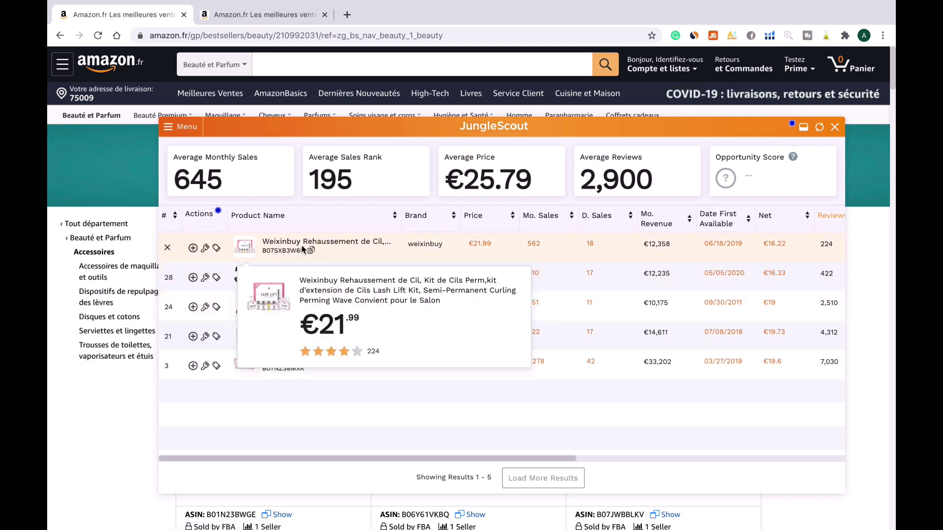
click(149, 18)
click(194, 21)
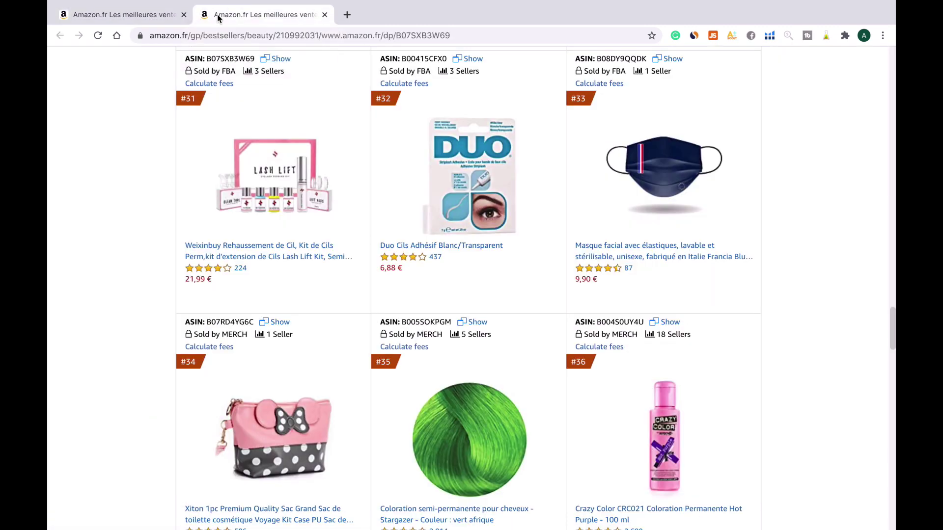
click(264, 249)
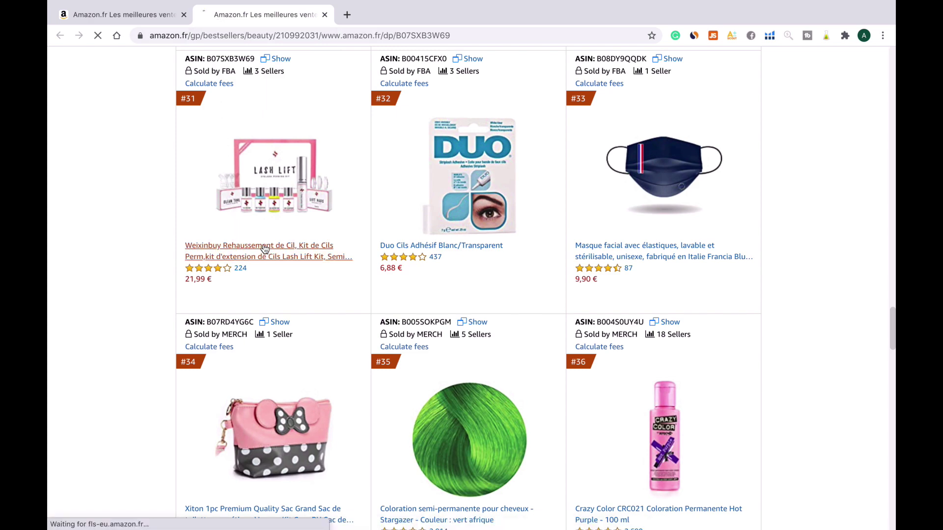
scroll(668, 414, down, 3)
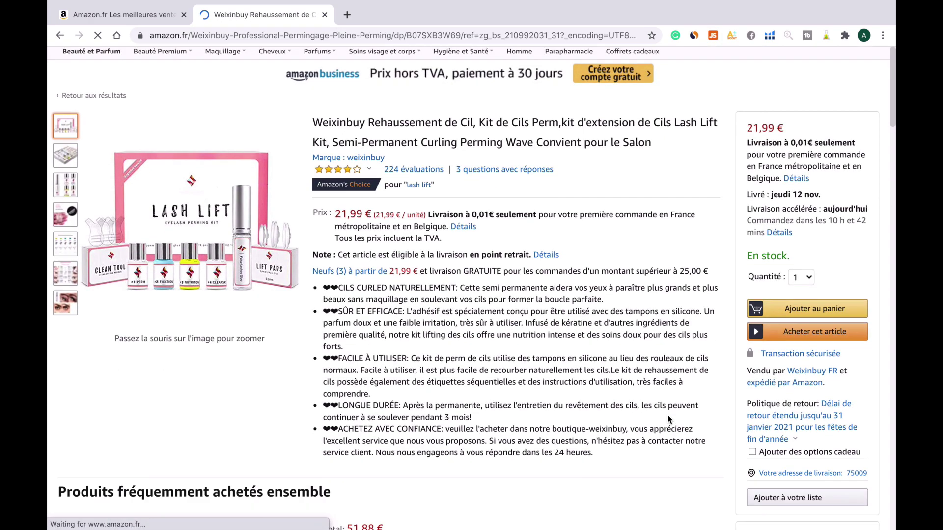
scroll(668, 415, up, 1)
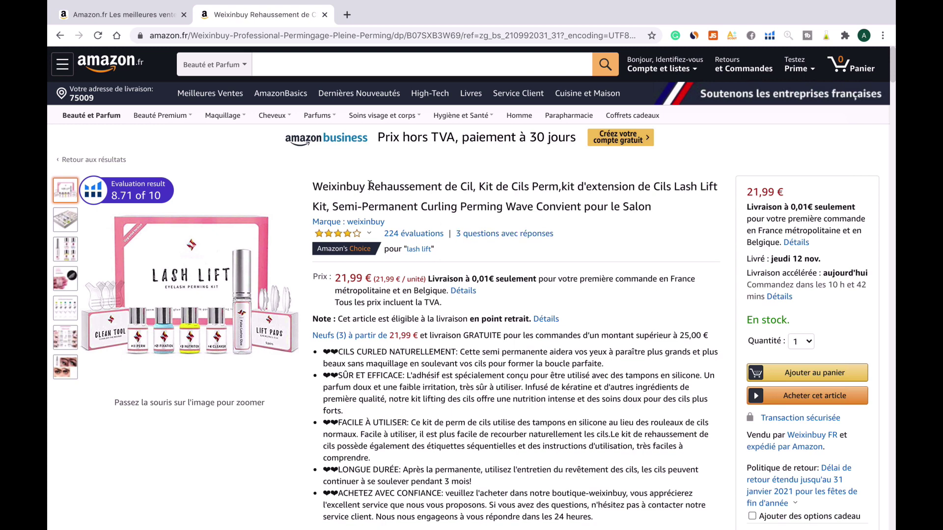
Search Amazon.fr across all categories (Toutes nos catégories) for "Rehaussement de Cil", the keyword from the product title
drag(369, 186, 472, 190)
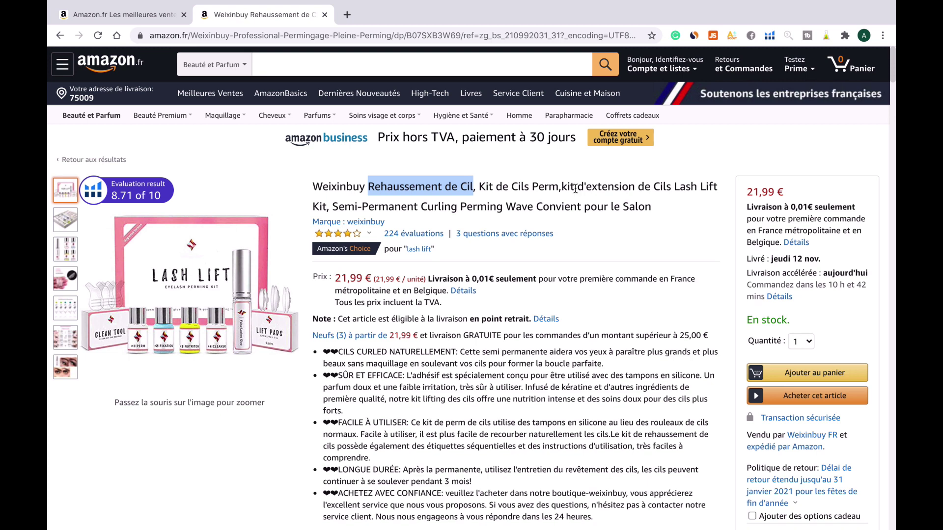
click(236, 65)
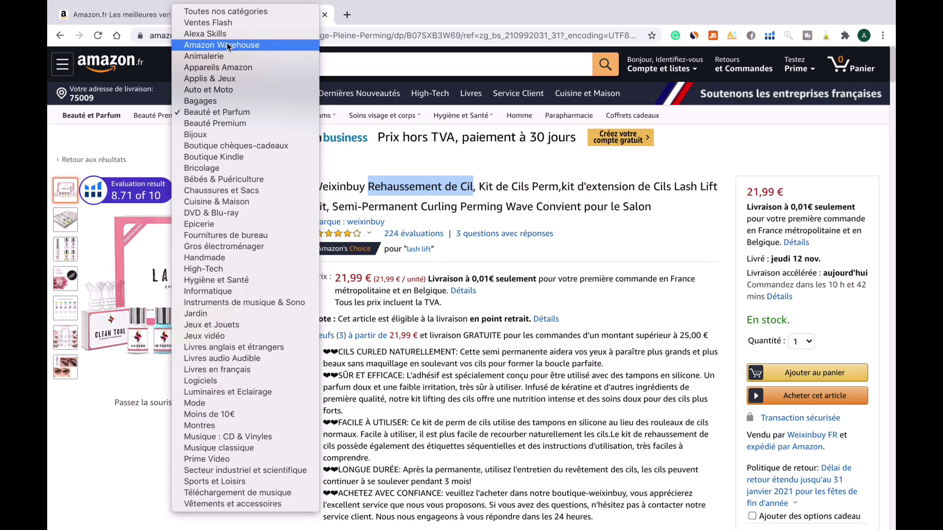
click(226, 12)
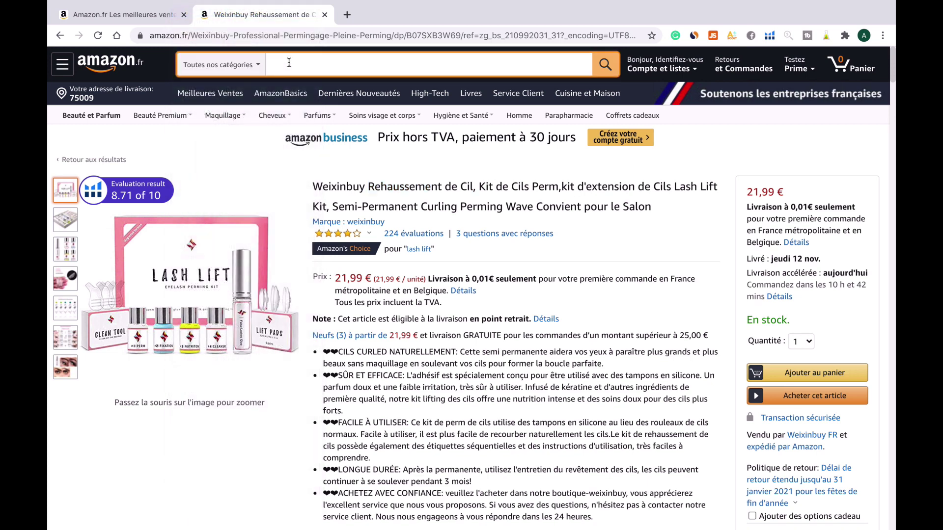
text(Rehaussement de Cil)
key(Return)
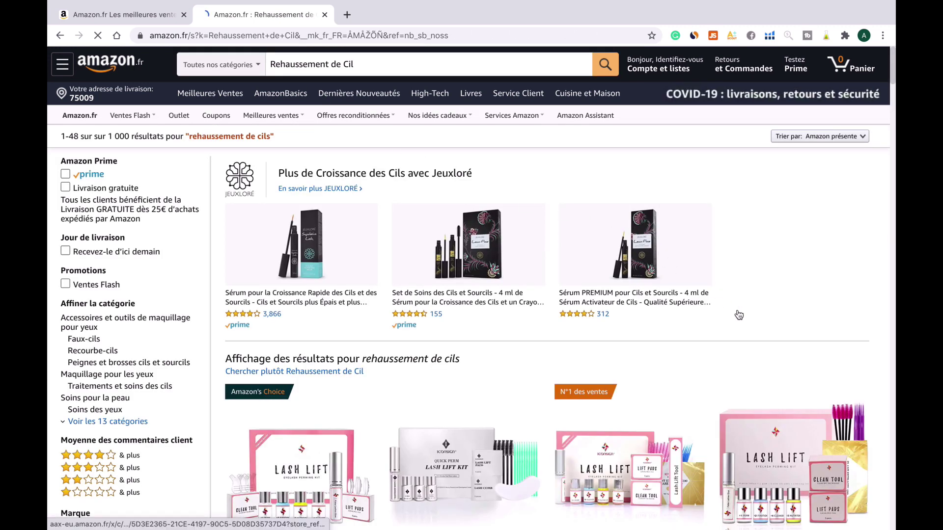
Look through the "Rehaussement de Cil" search results, comparing the competing lash lift kits' prices, ratings and review counts
scroll(742, 320, down, 5)
scroll(744, 320, down, 9)
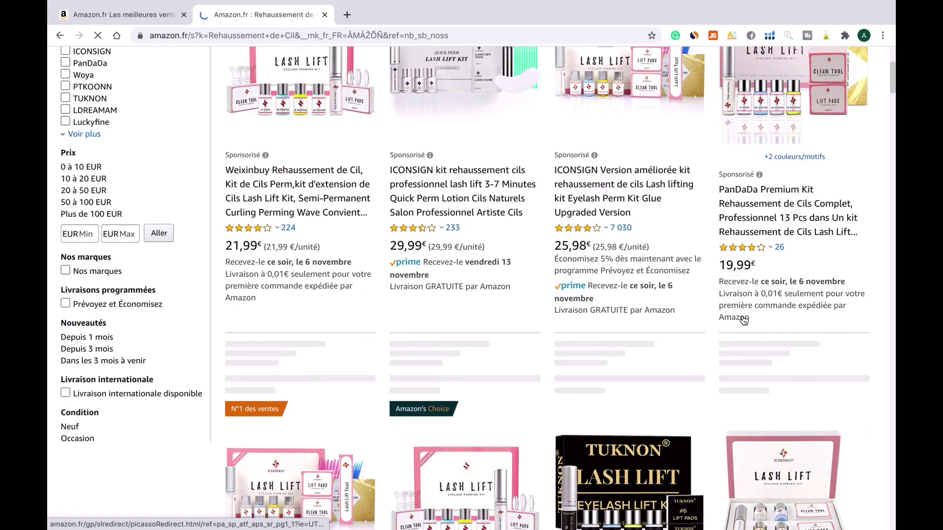
scroll(744, 318, down, 6)
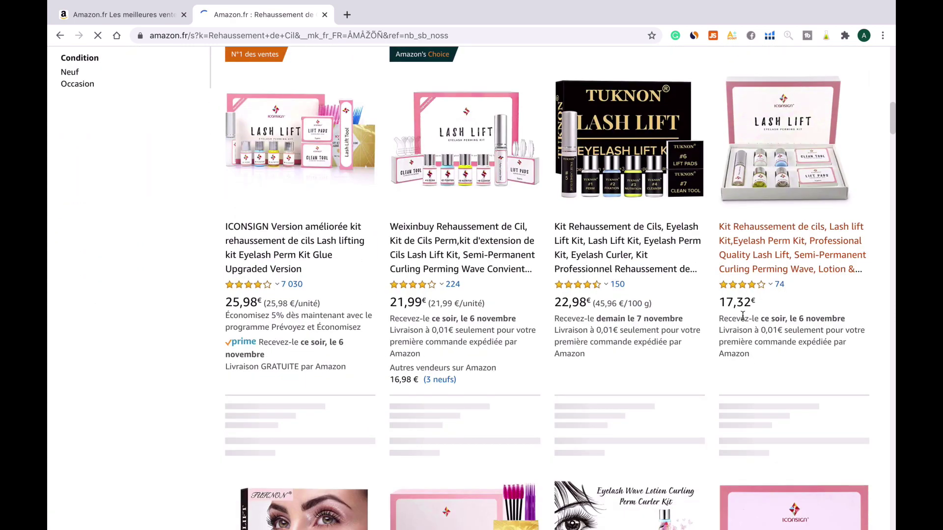
scroll(743, 320, up, 3)
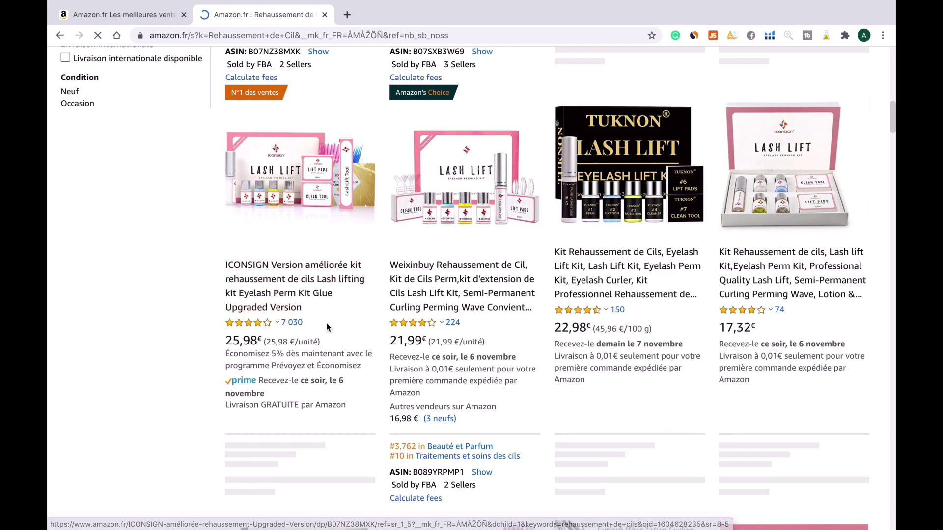
scroll(499, 359, down, 2)
scroll(499, 359, down, 5)
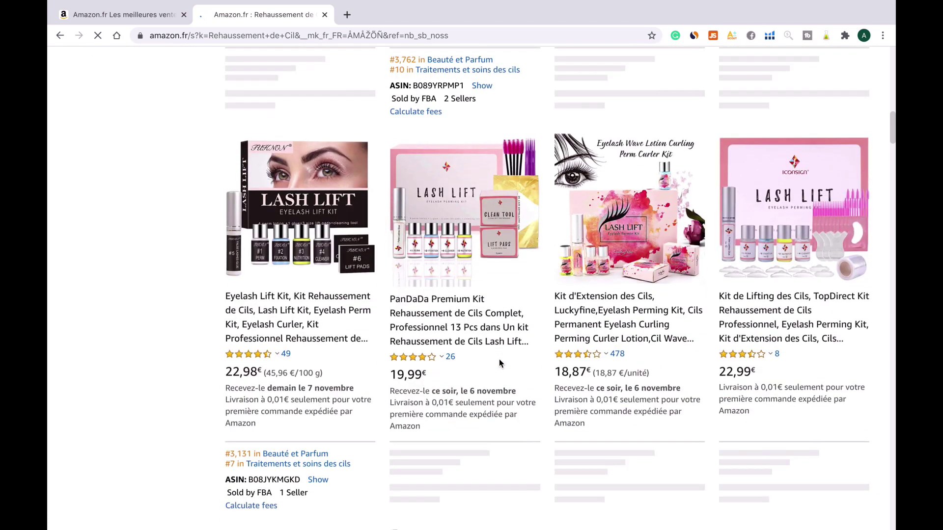
scroll(499, 361, down, 3)
scroll(500, 360, down, 9)
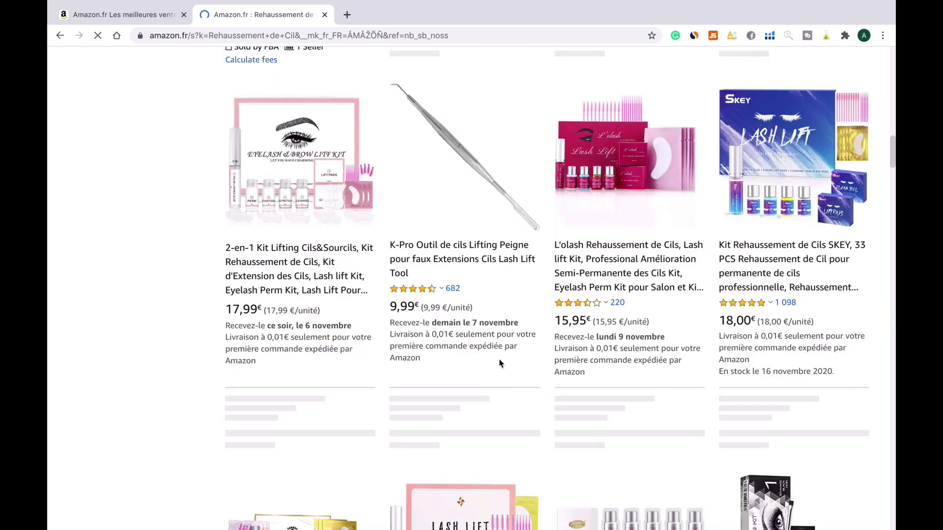
scroll(499, 361, down, 5)
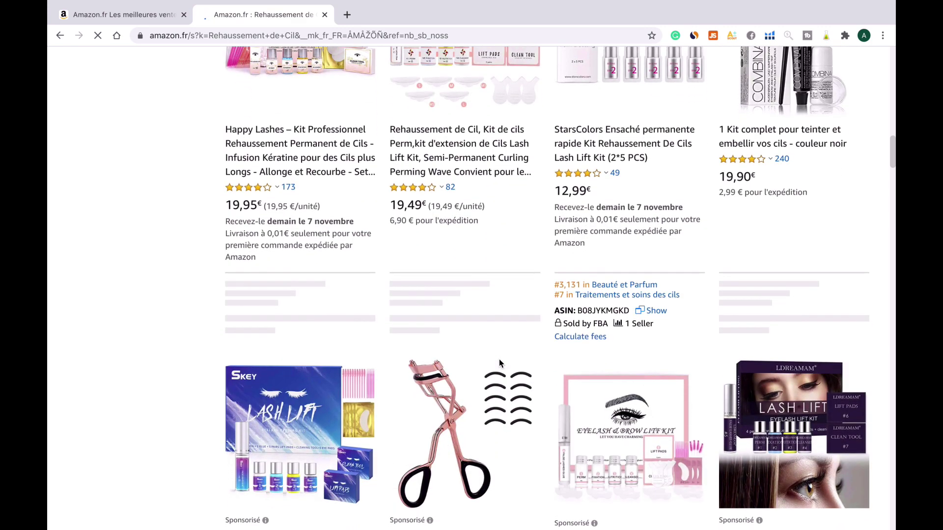
scroll(500, 363, down, 10)
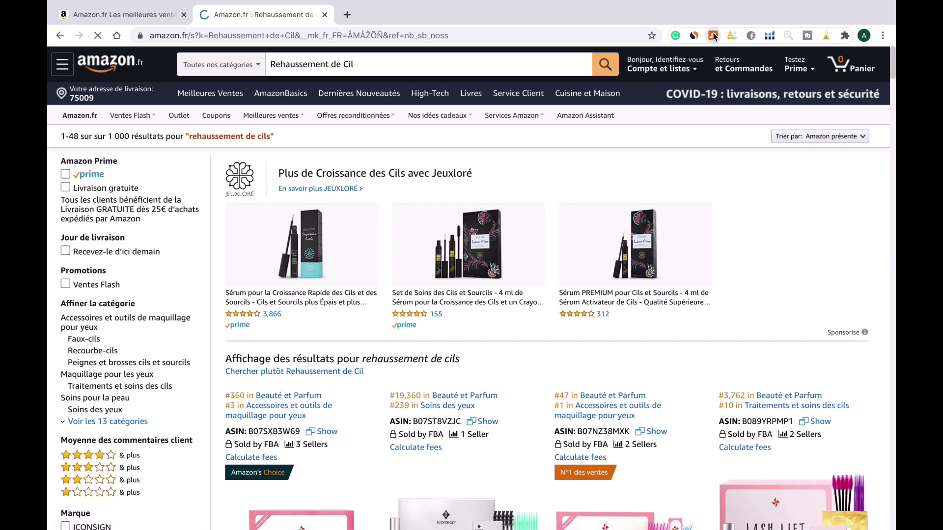
Analyse the lash lift search results with JungleScout, examining monthly revenue, reviews and opportunity score, and close the search tab
click(713, 35)
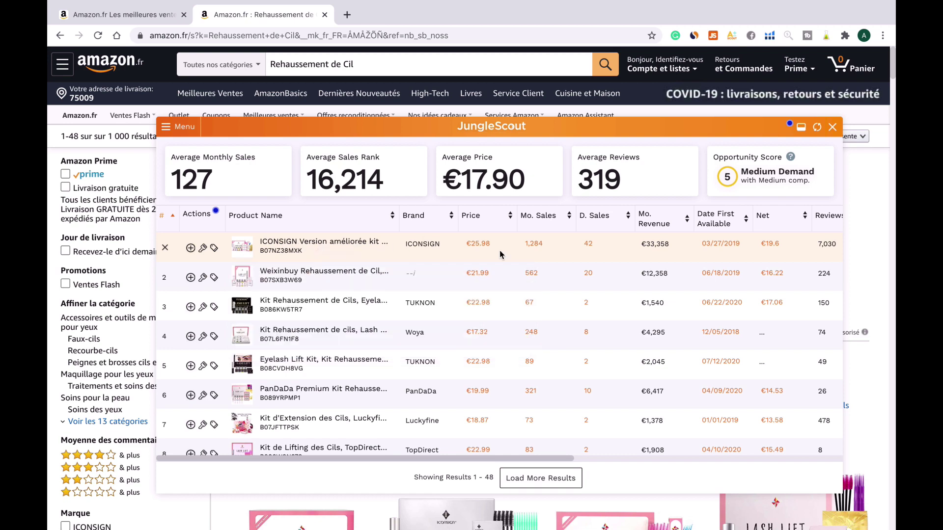
scroll(649, 281, right, 1)
scroll(650, 281, right, 3)
scroll(649, 281, left, 4)
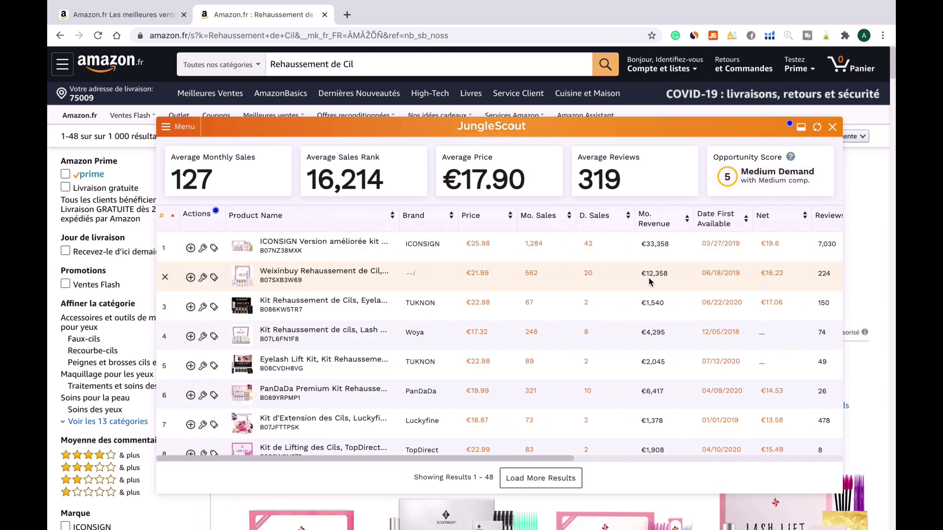
mouse_move(346, 284)
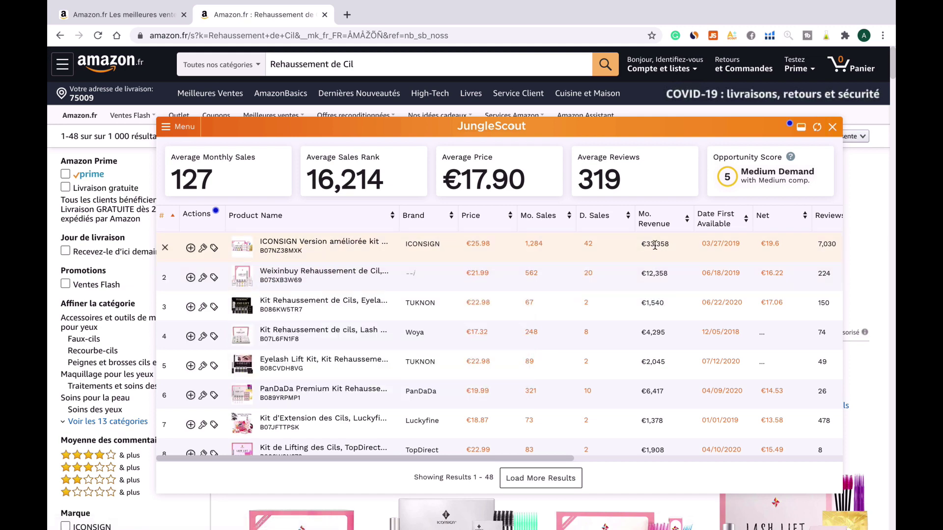
scroll(657, 274, down, 5)
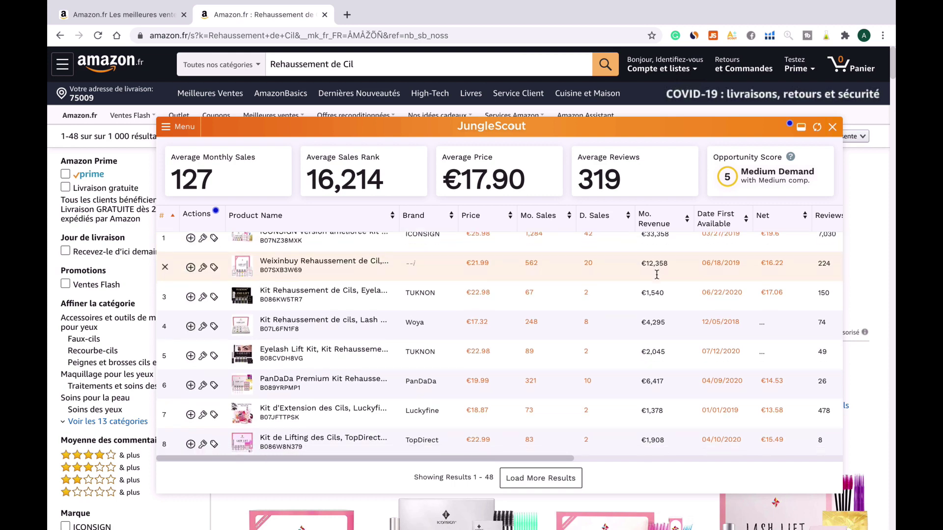
scroll(648, 357, down, 4)
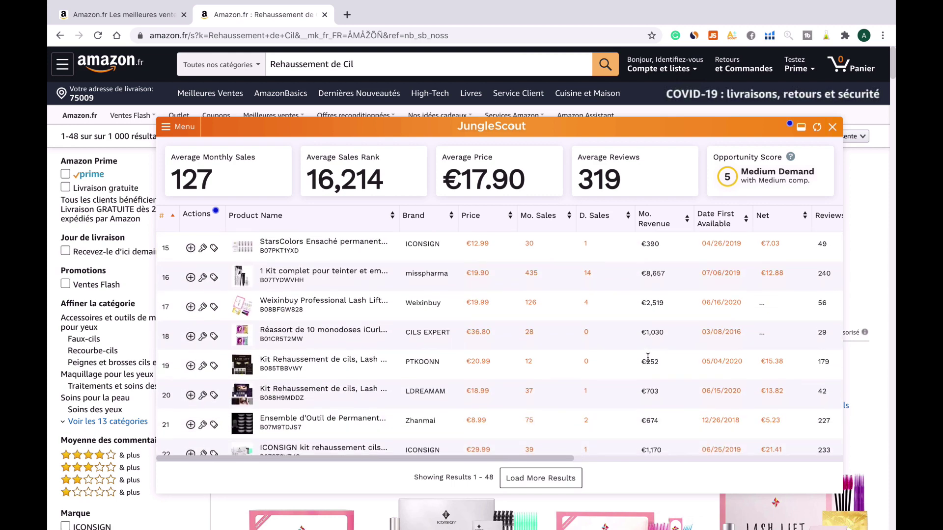
scroll(648, 357, up, 3)
scroll(648, 357, up, 5)
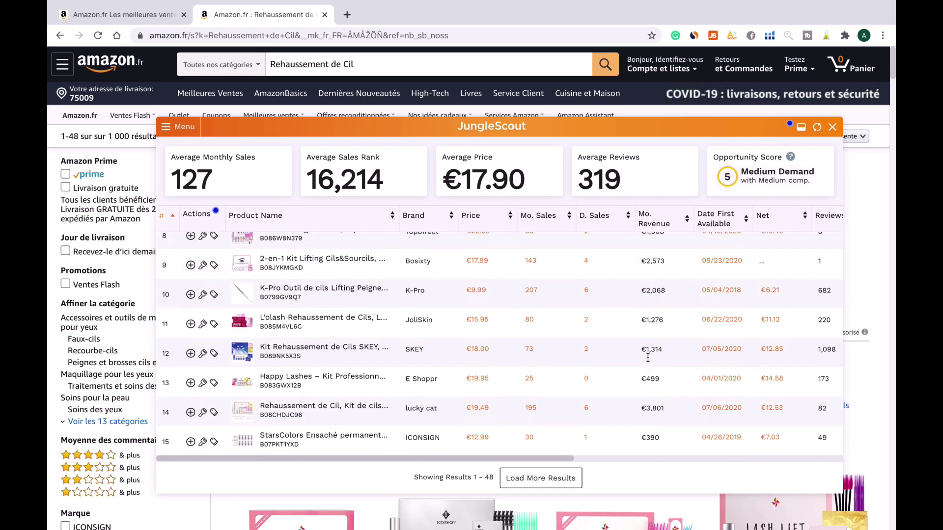
scroll(648, 362, up, 2)
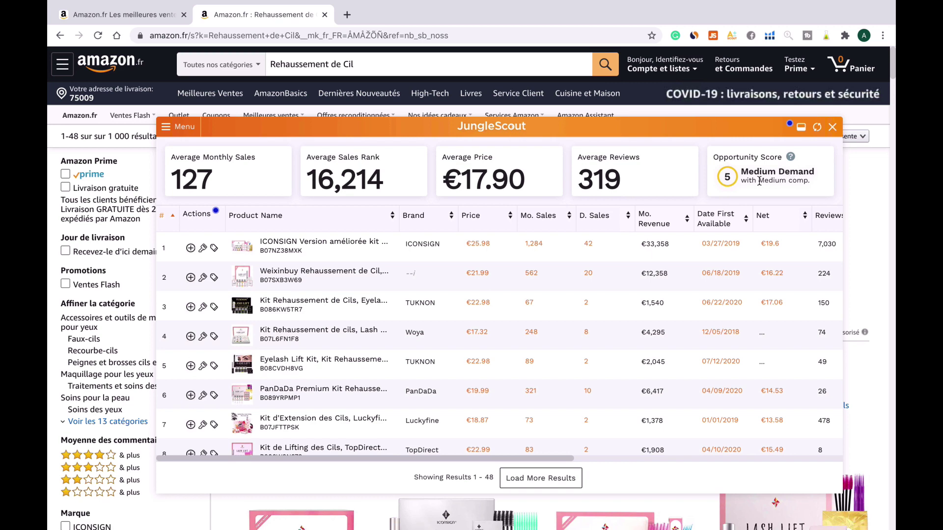
click(834, 129)
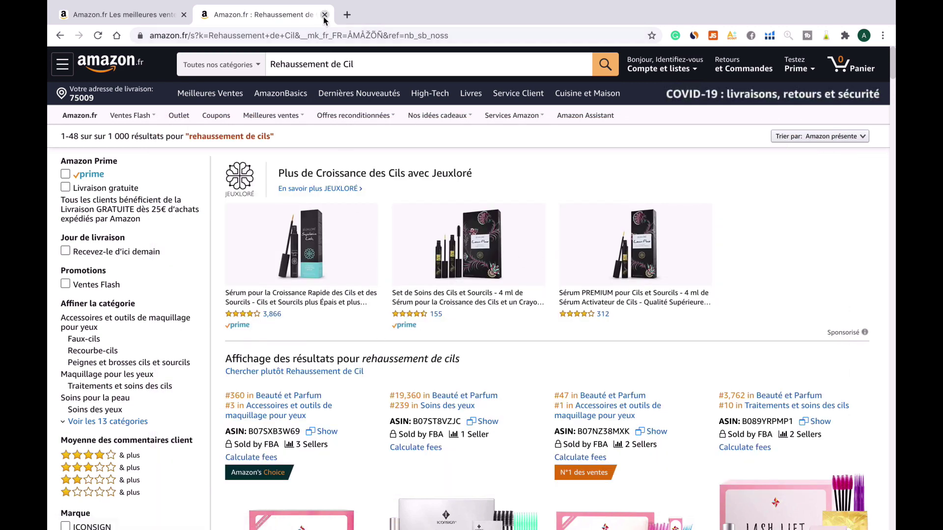
click(325, 15)
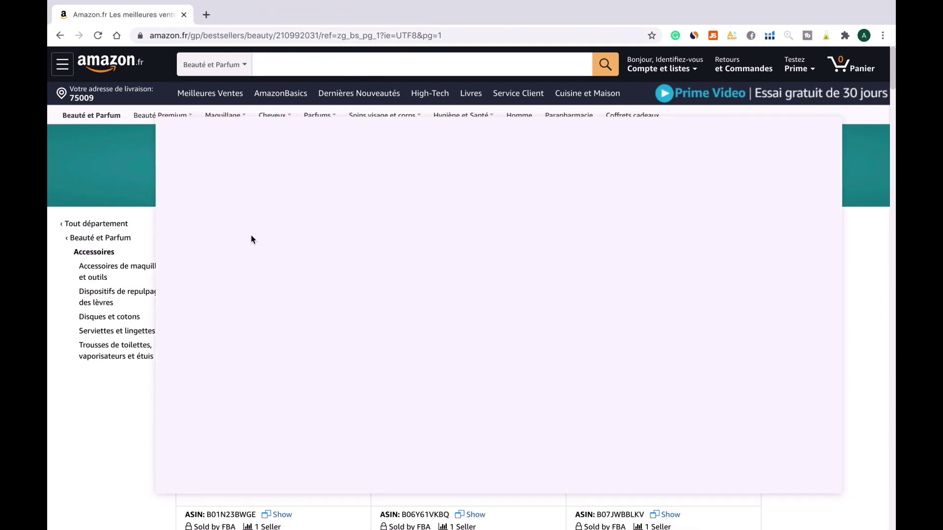
Examine the misspharma lash tinting kit's sales, revenue, net profit and review figures in the JungleScout best-seller results
mouse_move(283, 276)
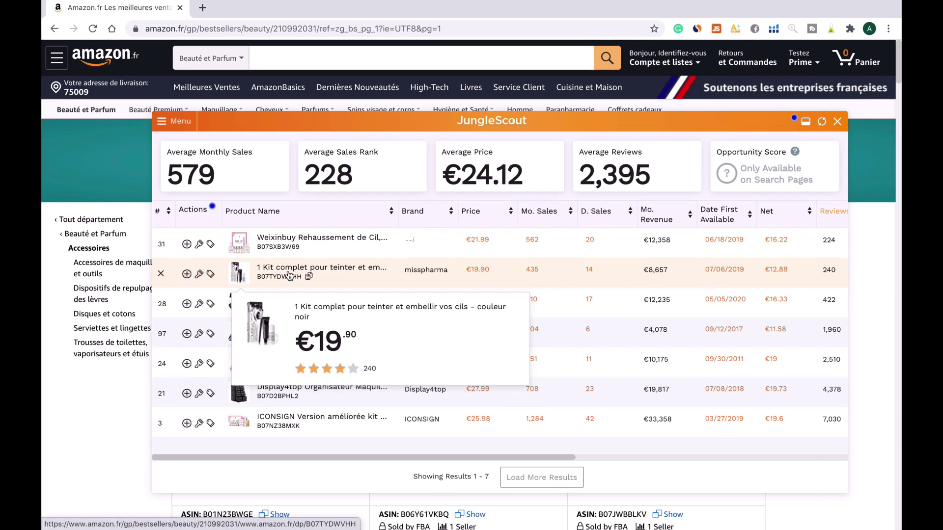
scroll(693, 290, right, 5)
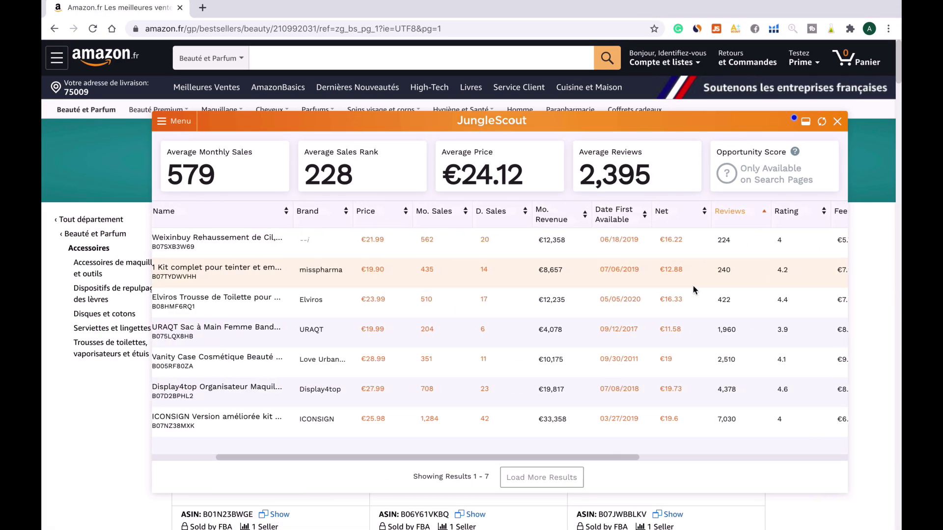
scroll(694, 286, left, 3)
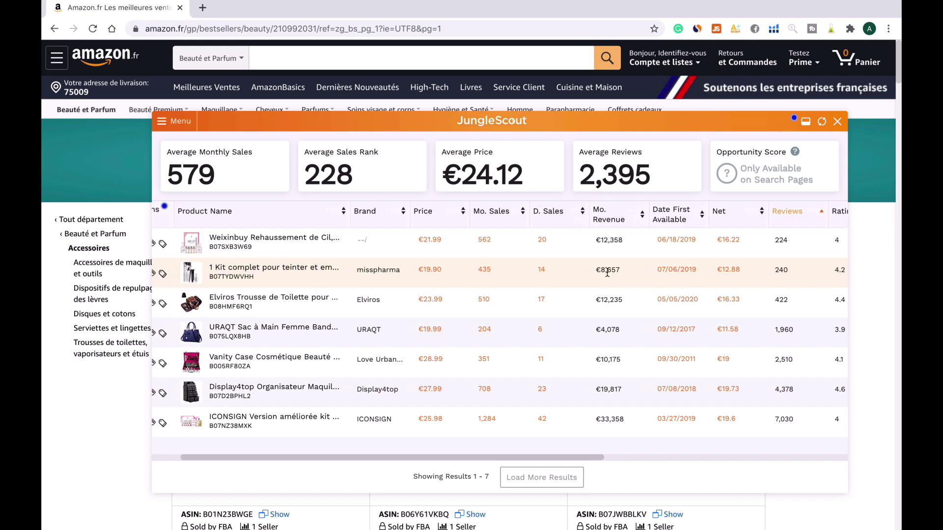
Close the JungleScout results and open the Manucure & Pédicure best sellers within Beauté et Parfum
scroll(611, 352, down, 2)
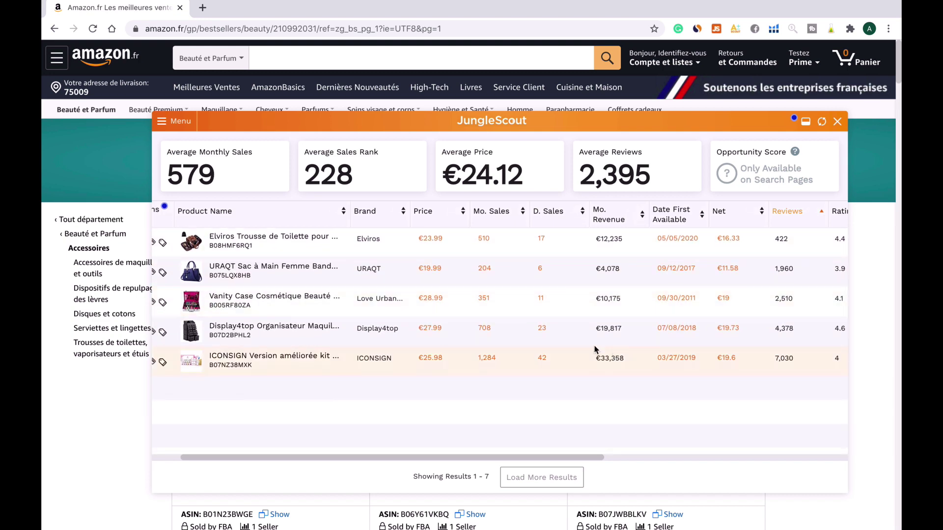
click(837, 121)
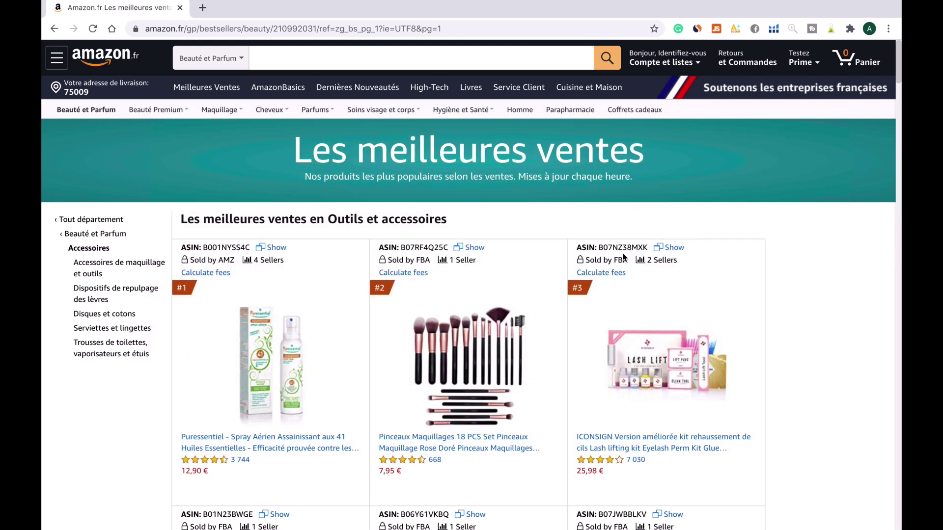
click(71, 236)
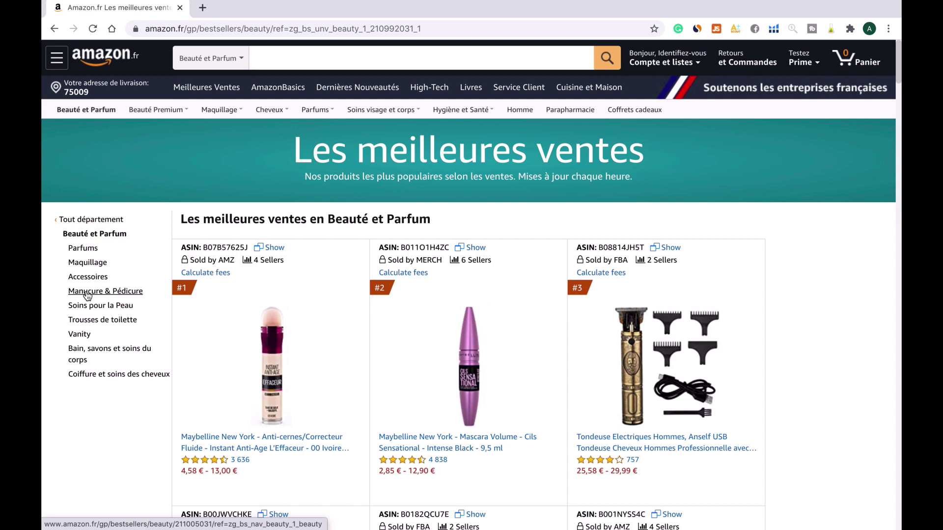
click(87, 293)
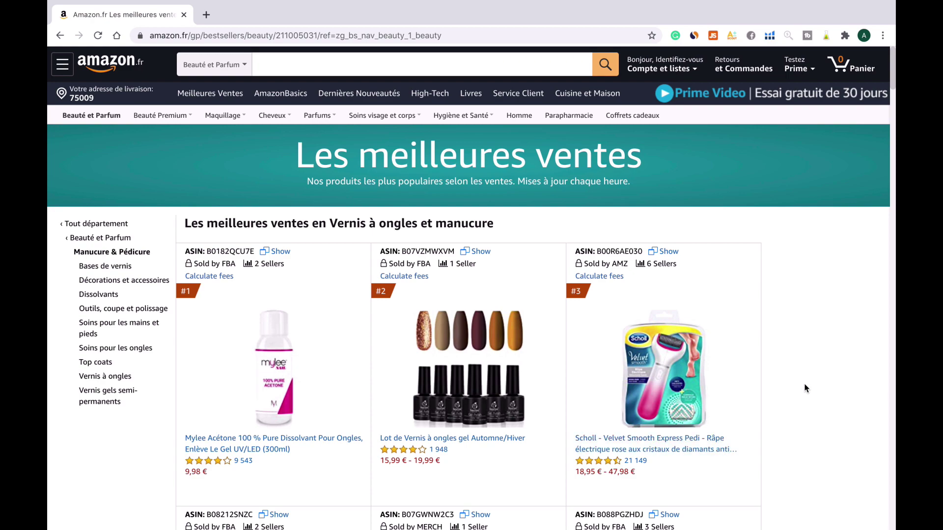
Skim the nail polish and manicure best sellers and run JungleScout on the page
scroll(806, 388, down, 5)
scroll(805, 388, down, 10)
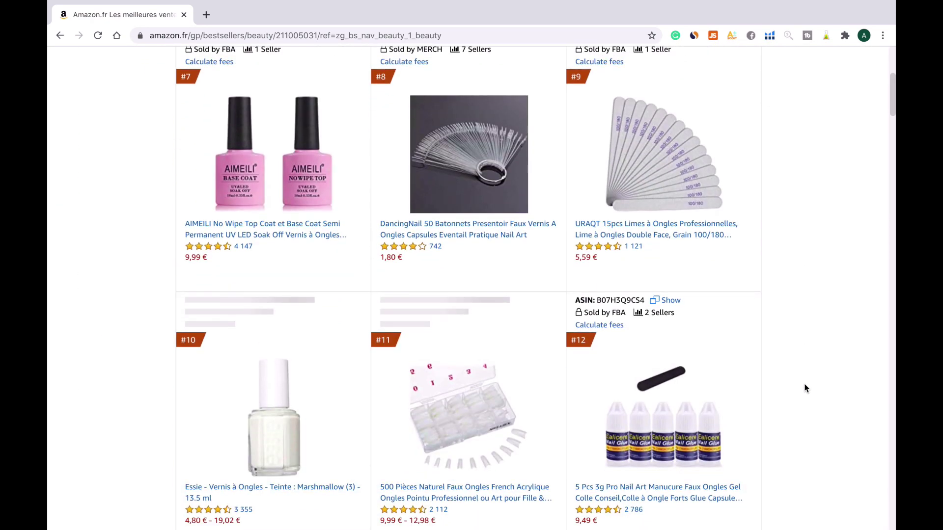
scroll(806, 388, up, 15)
scroll(806, 388, down, 2)
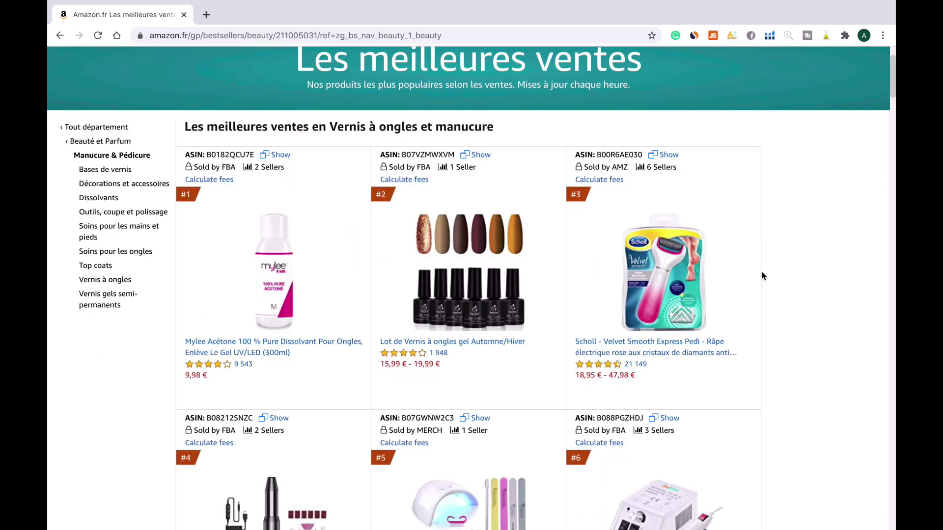
click(712, 35)
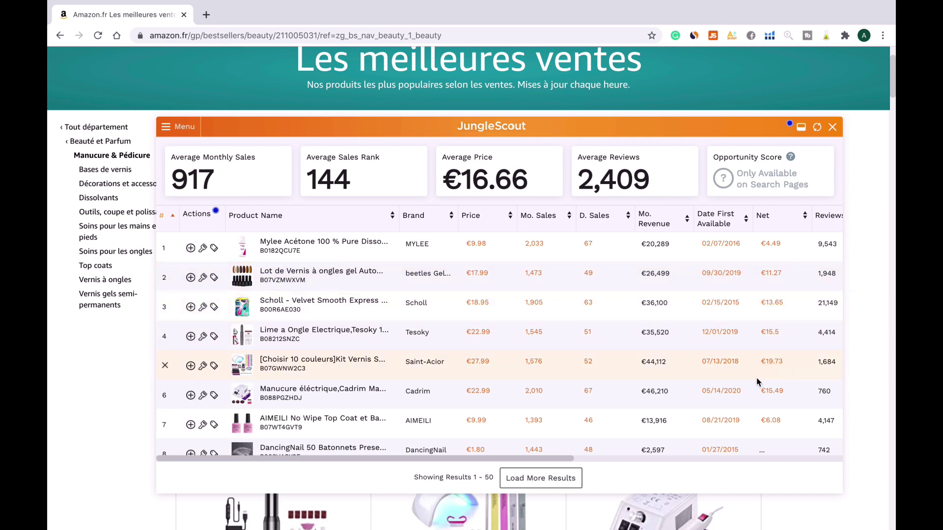
Examine the monthly sales, revenue, net profit, reviews and ratings of the manicure best sellers in JungleScout
scroll(756, 382, down, 5)
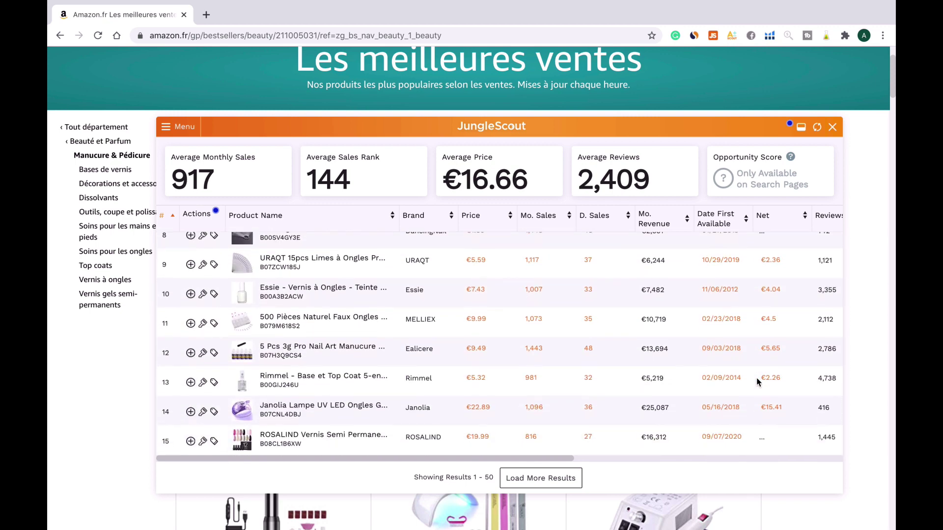
scroll(756, 383, down, 4)
scroll(757, 383, up, 8)
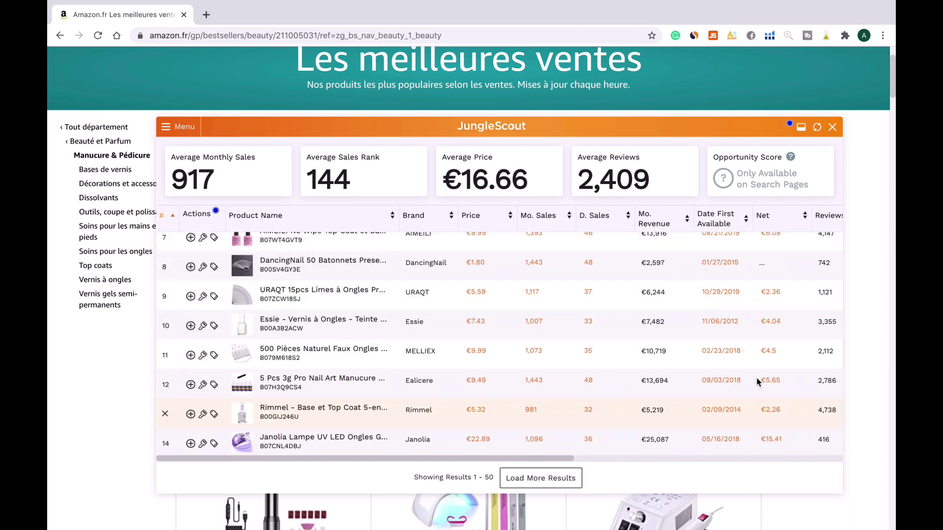
scroll(757, 378, down, 1)
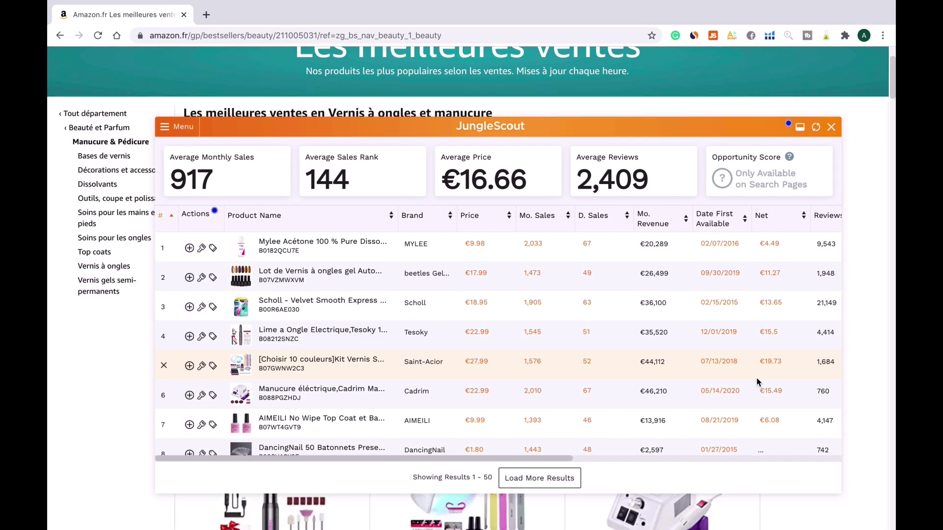
scroll(784, 327, right, 3)
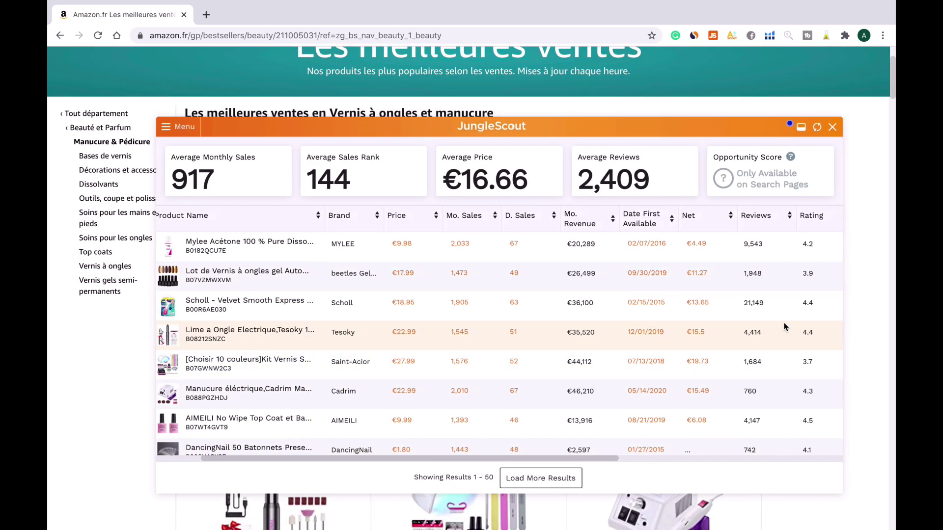
scroll(680, 336, left, 3)
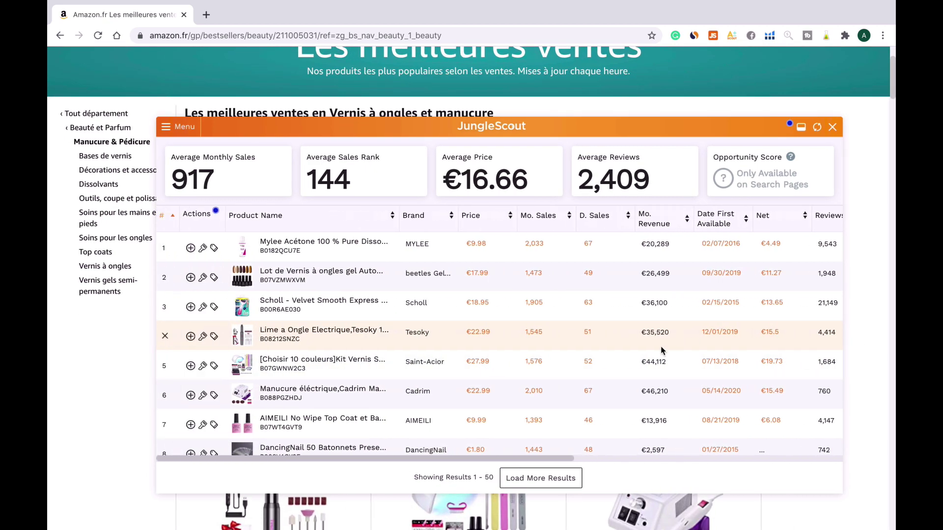
Load more JungleScout results and filter them to a lowest price of 18.98
click(543, 478)
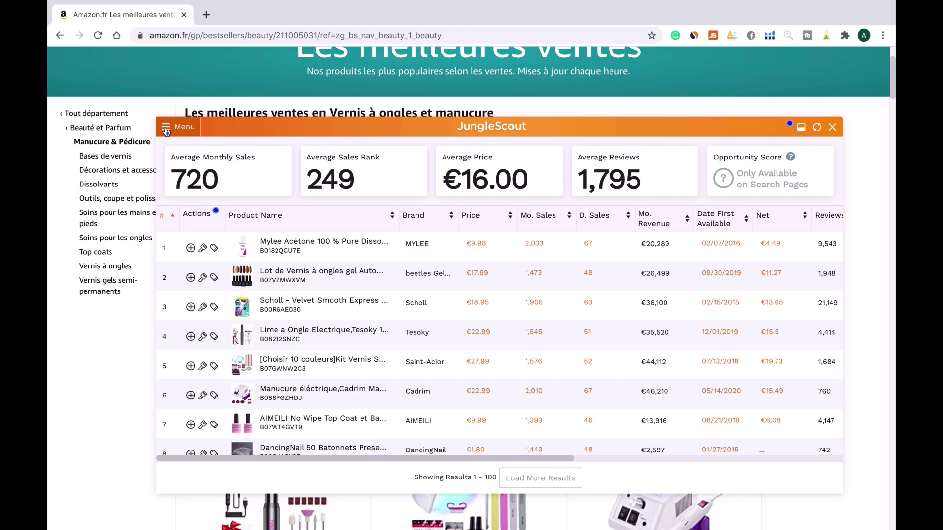
click(166, 129)
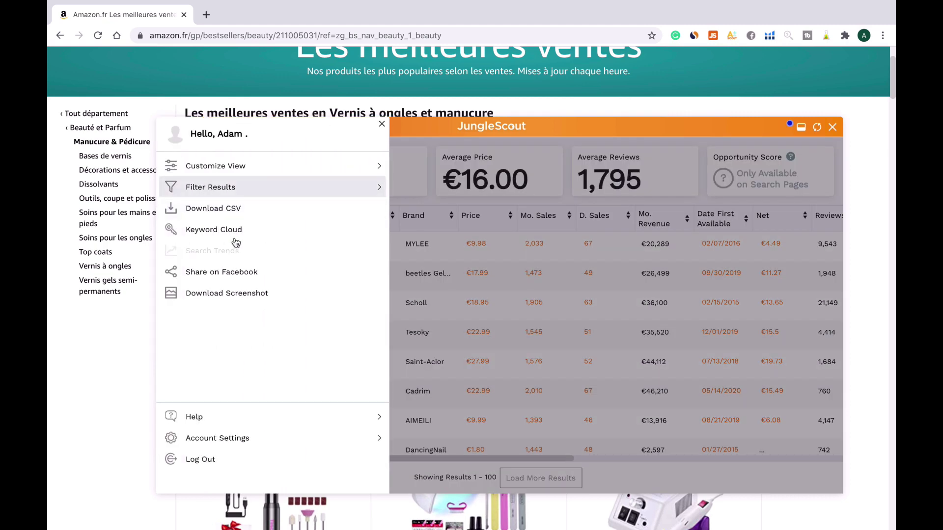
click(200, 211)
text(1)
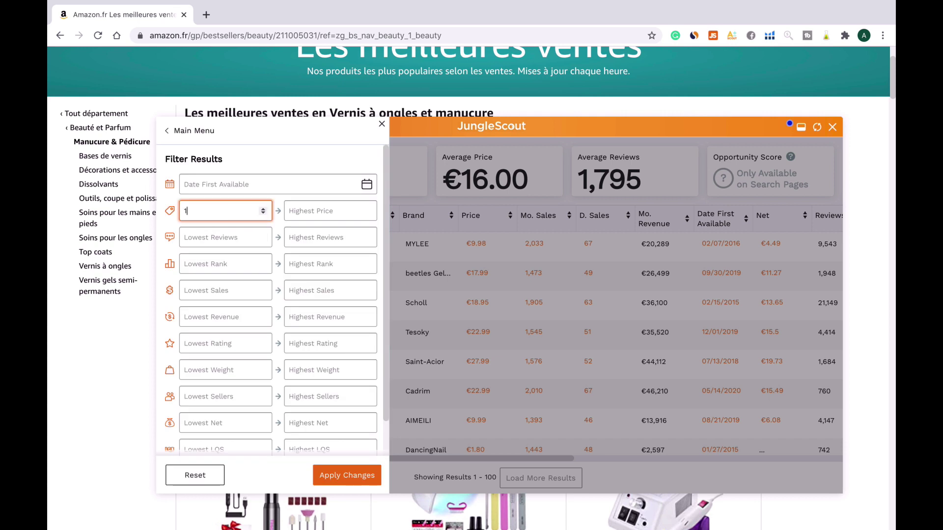
text(8.98)
click(346, 475)
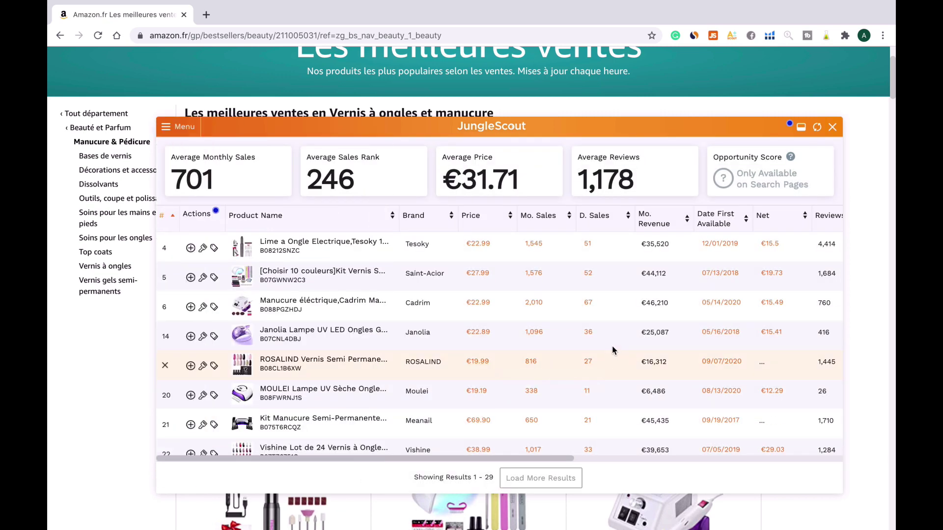
Sort the filtered products by reviews, fewest first, and open the MOULEI UV nail lamp's product page
click(827, 218)
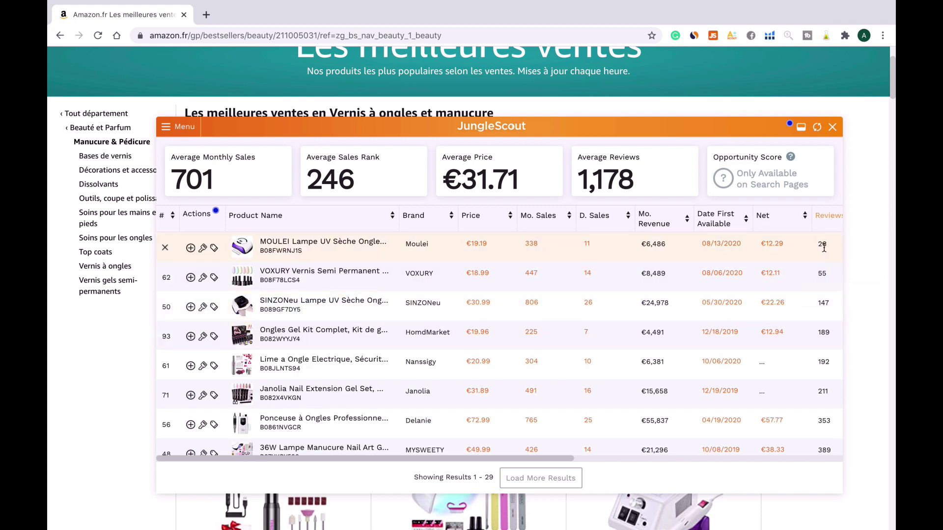
mouse_move(287, 244)
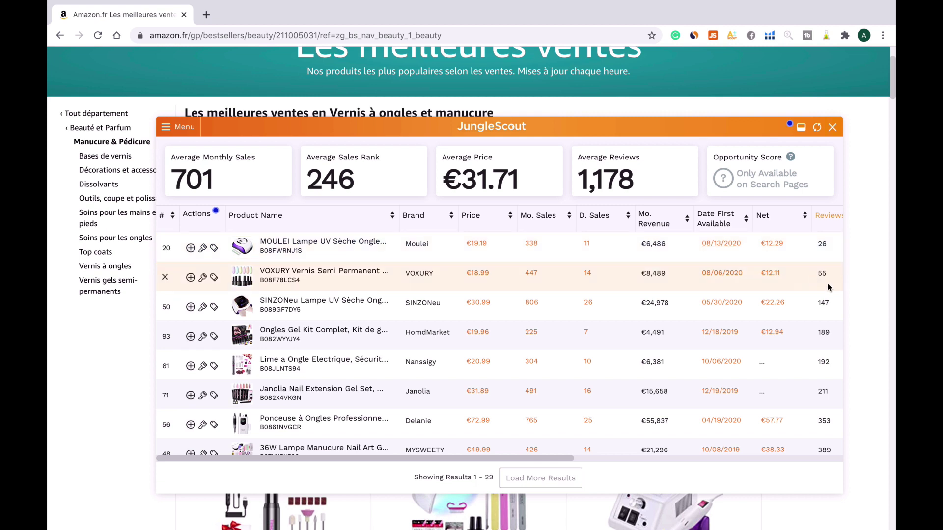
mouse_move(295, 275)
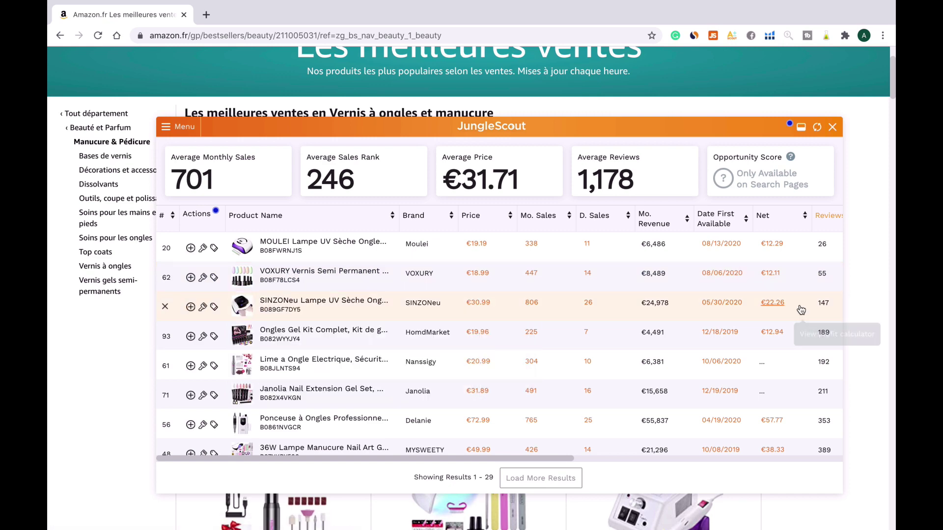
click(299, 242)
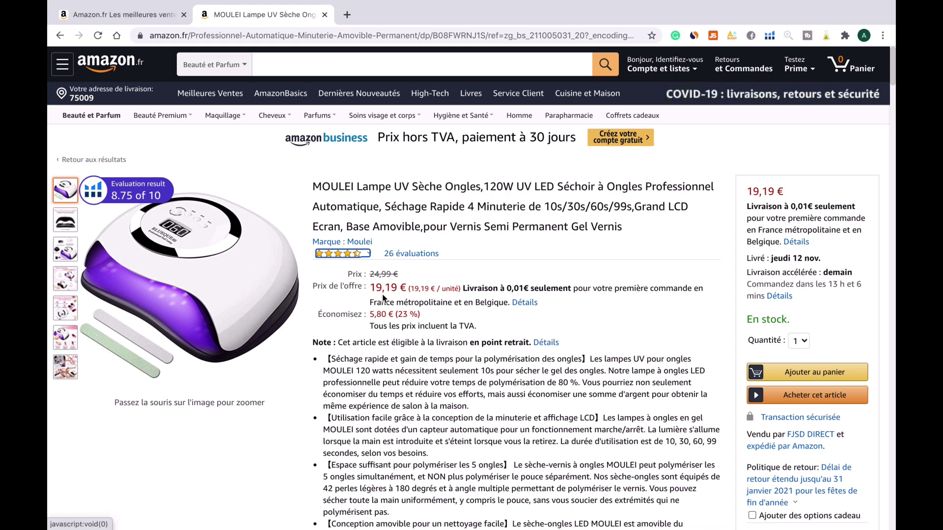
View the MOULEI lamp's Helium 10 price and sales rank chart for the All Time period
click(712, 37)
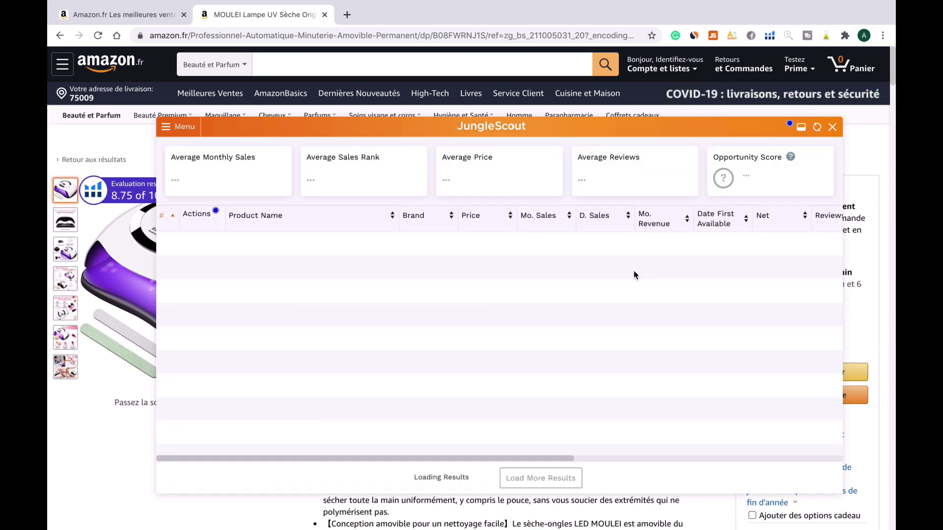
click(833, 127)
scroll(626, 367, down, 6)
scroll(626, 368, up, 6)
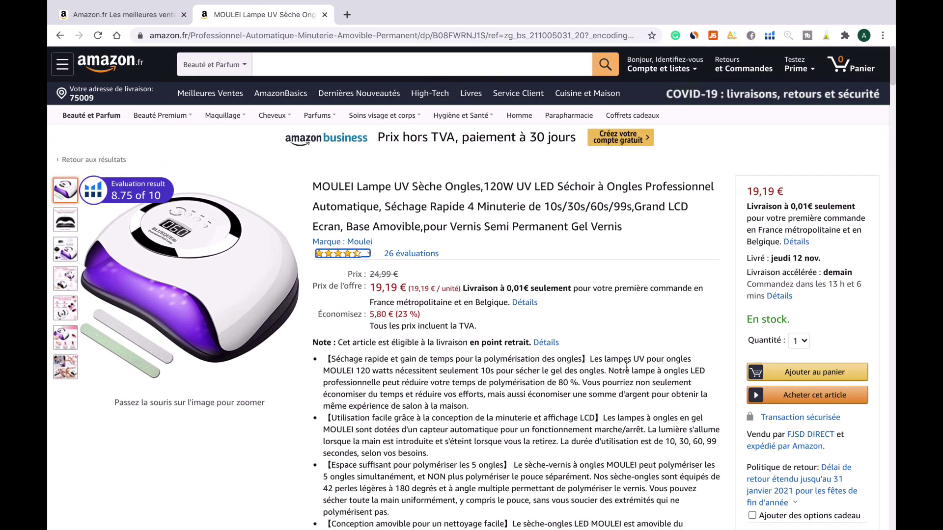
scroll(626, 368, down, 10)
scroll(625, 369, up, 1)
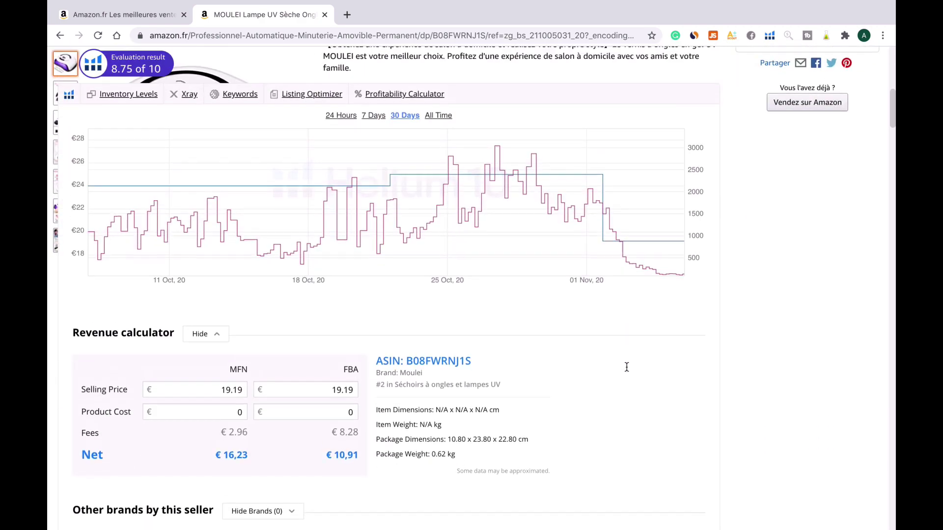
click(438, 116)
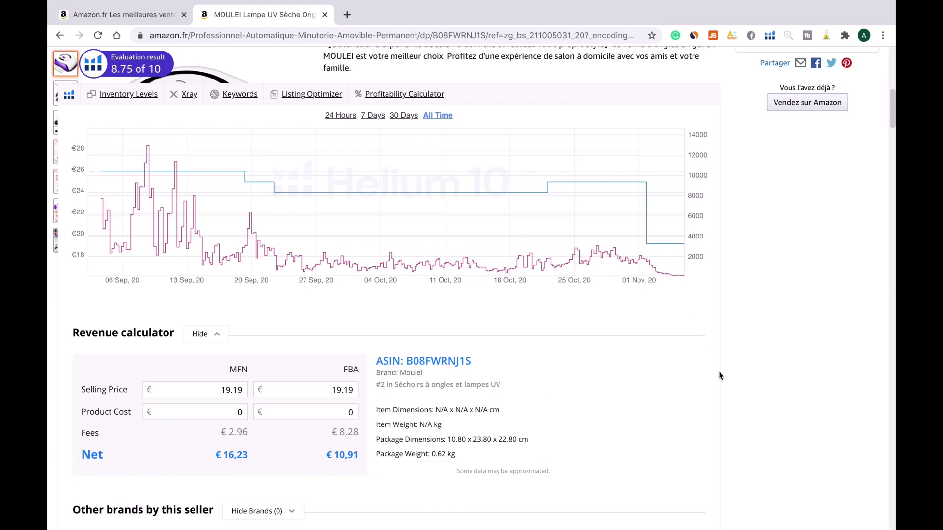
Look through the MOULEI lamp's product description, technical details, sales rank and related competing nail lamps
scroll(718, 375, down, 9)
scroll(718, 375, down, 15)
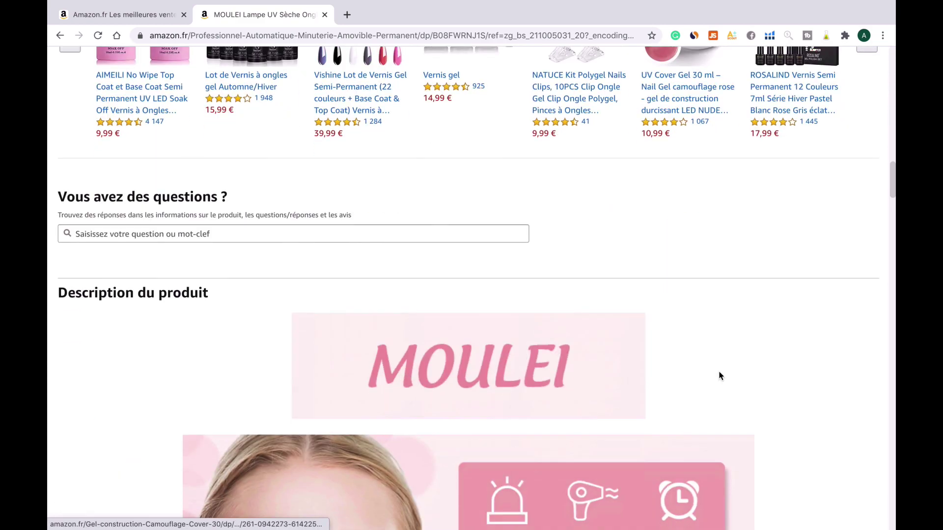
scroll(718, 375, down, 5)
scroll(719, 375, up, 2)
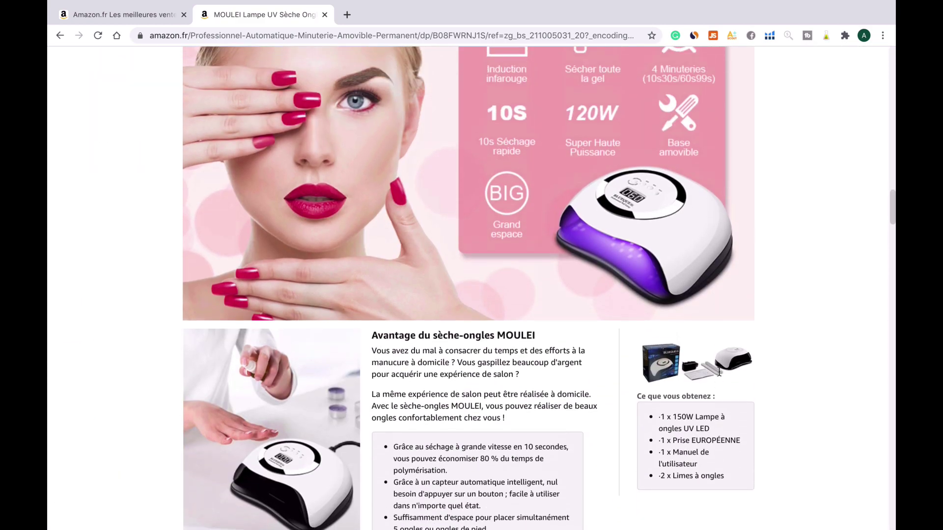
scroll(719, 375, down, 9)
scroll(719, 375, down, 11)
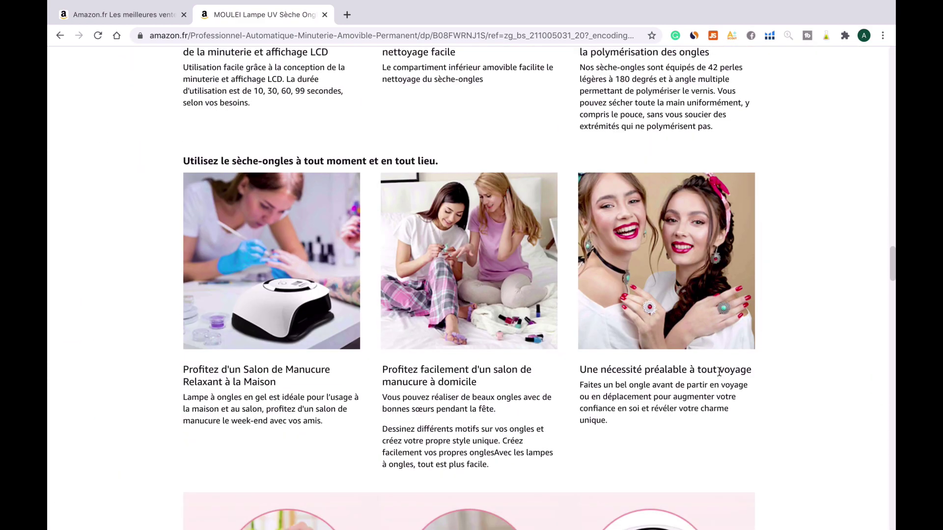
scroll(719, 376, down, 10)
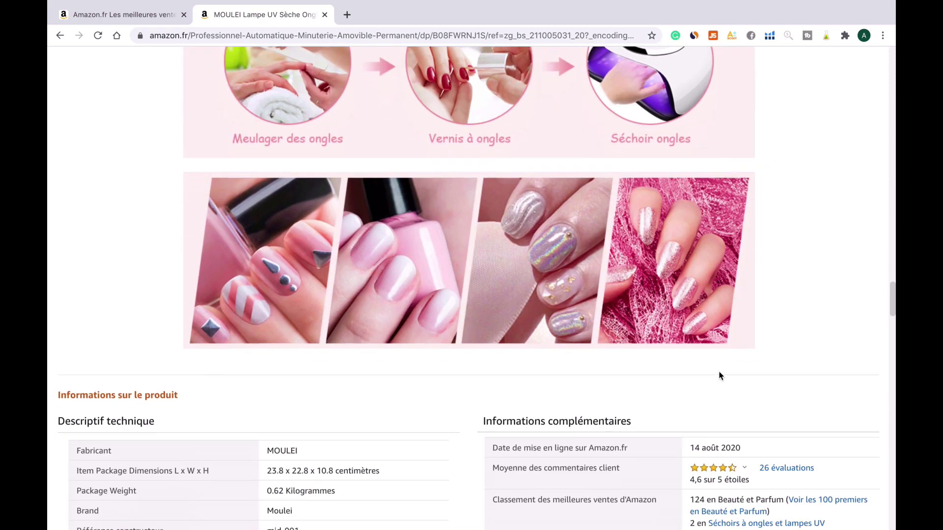
scroll(719, 376, down, 1)
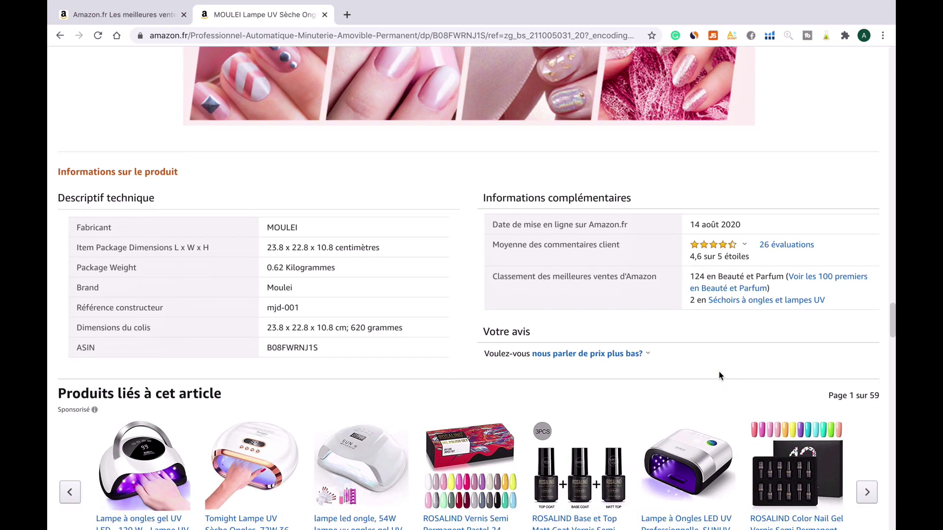
scroll(719, 376, down, 8)
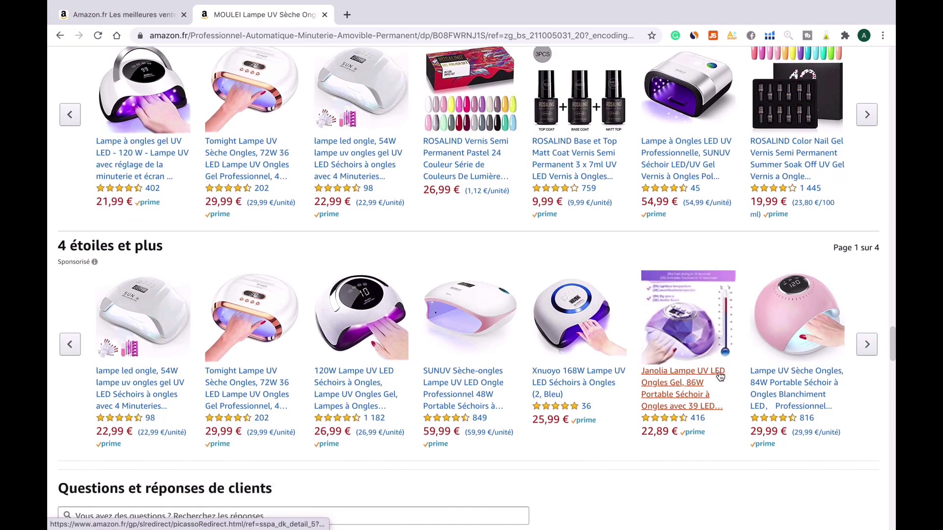
scroll(719, 376, up, 20)
scroll(719, 376, up, 15)
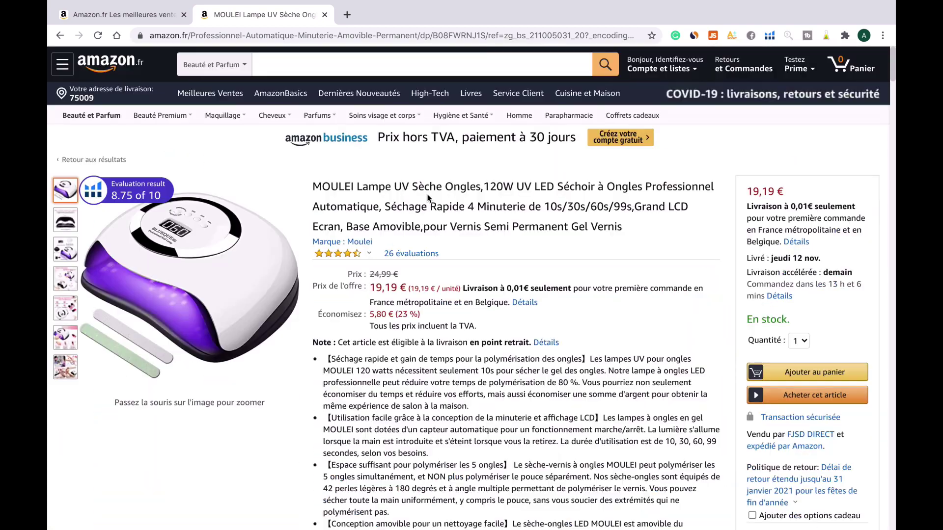
Copy "Lampe UV Sèche Ongles" from the product title and open Alibaba.com in a new tab
drag(357, 186, 478, 186)
key(super+c)
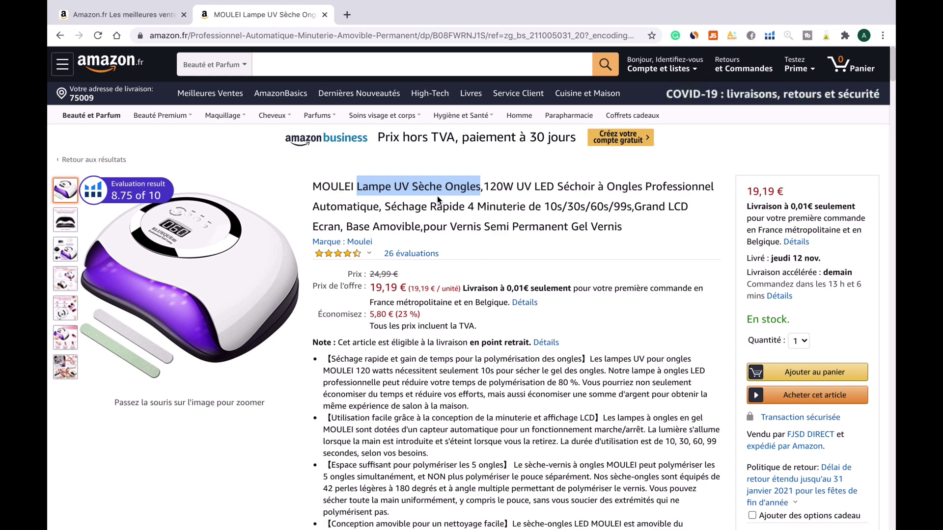
click(346, 14)
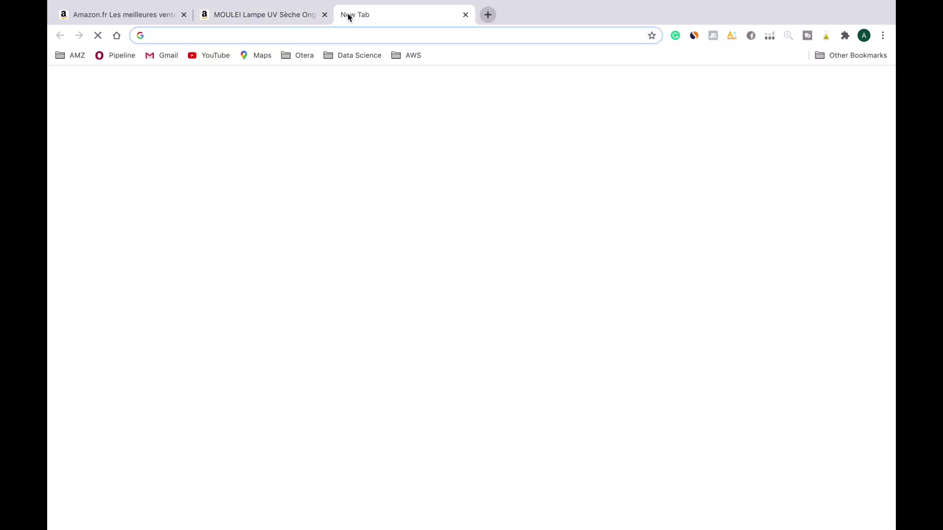
text(ali)
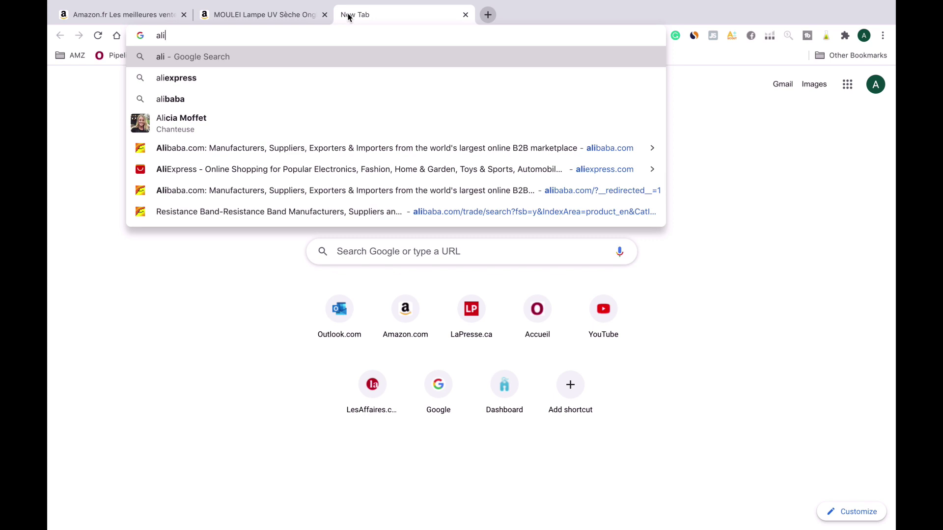
text(baba)
key(Return)
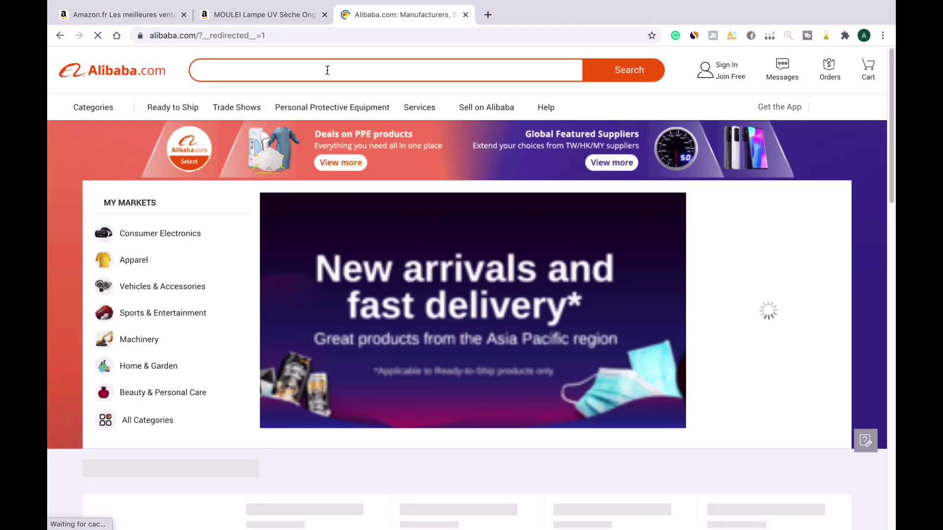
Search Alibaba for "Lampe UV Sèche Ongles" using the copied product name
click(328, 70)
key(super+v)
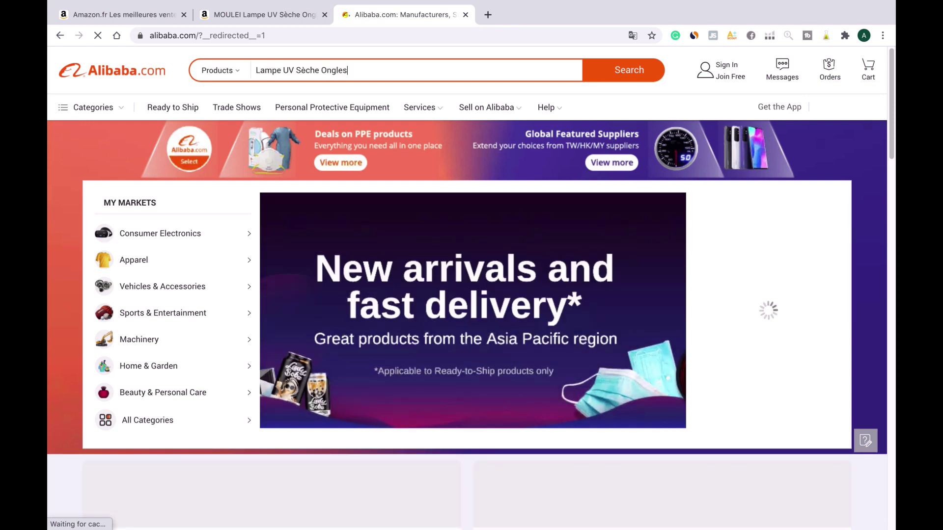
key(Return)
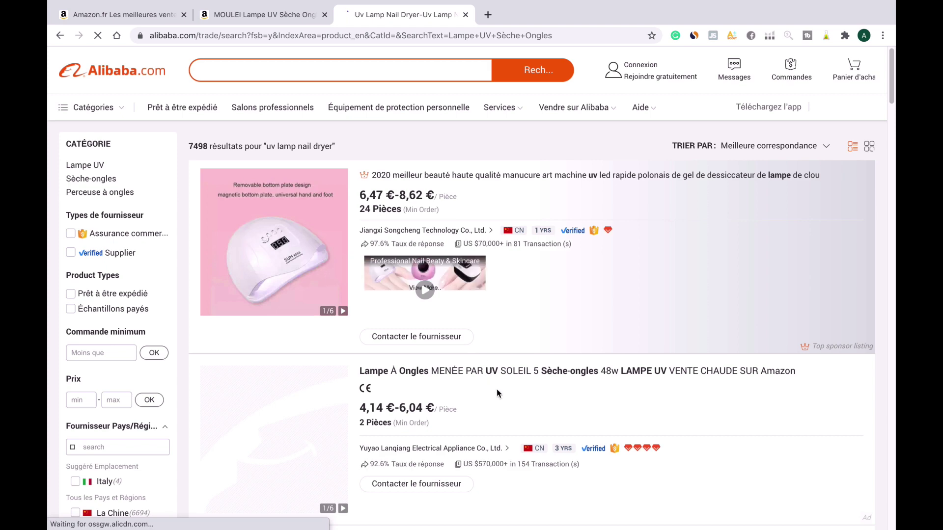
Compare prices, minimum orders and suppliers across the Alibaba UV nail lamp listings, then close the Alibaba results
scroll(497, 389, down, 5)
scroll(493, 387, down, 8)
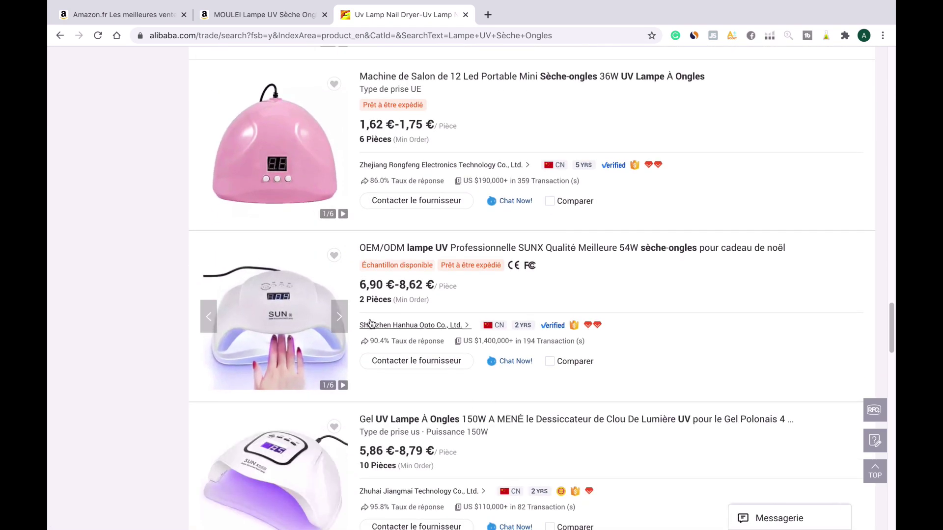
drag(362, 284, 373, 284)
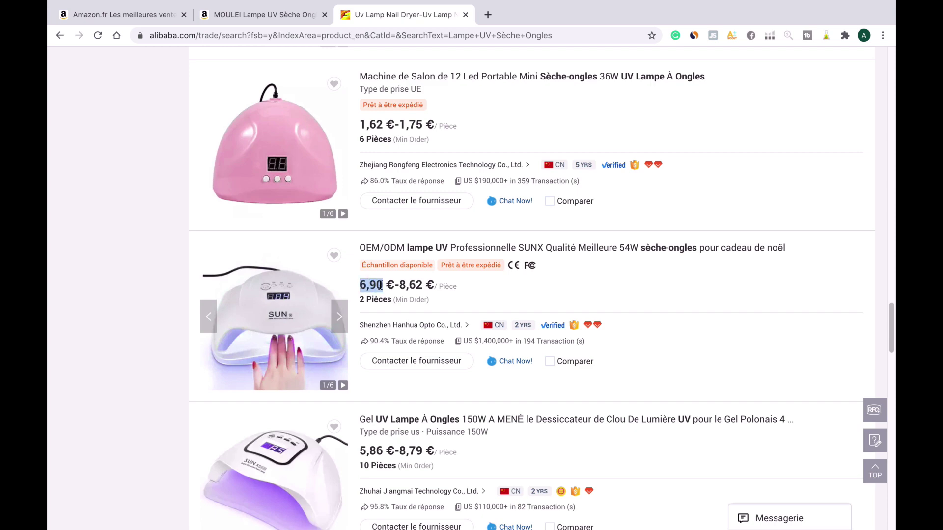
scroll(381, 287, down, 20)
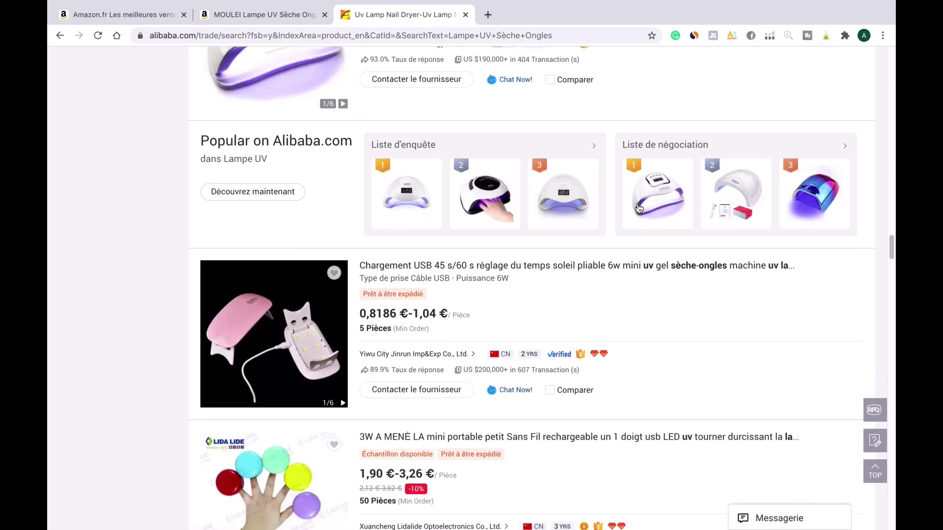
scroll(522, 341, down, 5)
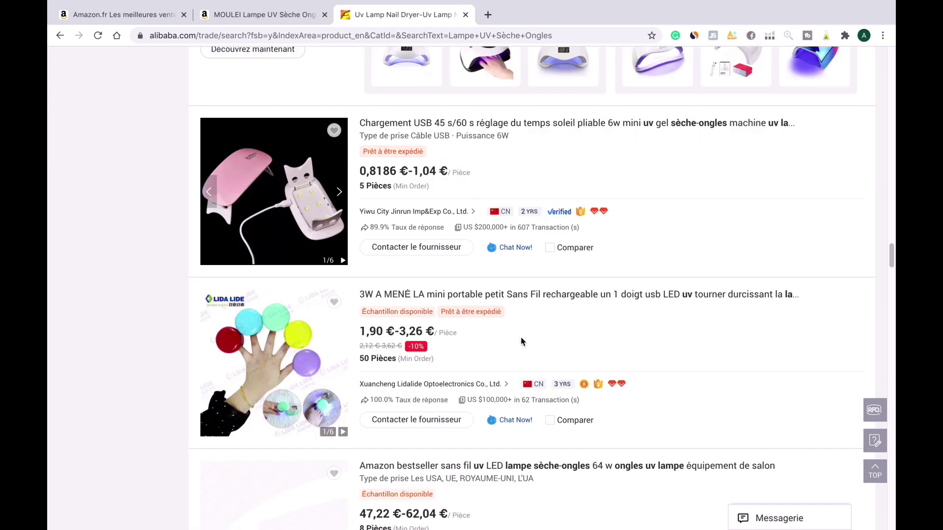
scroll(523, 341, down, 5)
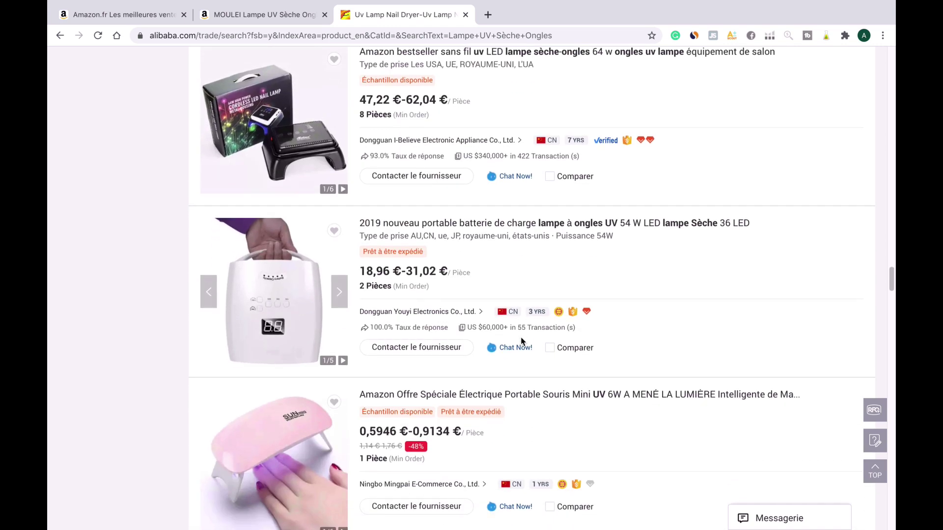
scroll(522, 341, up, 3)
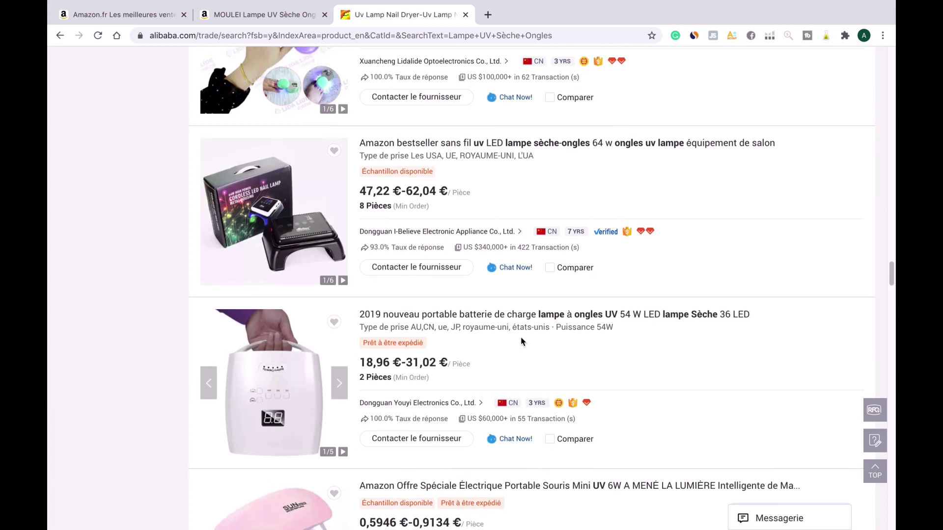
scroll(522, 341, up, 10)
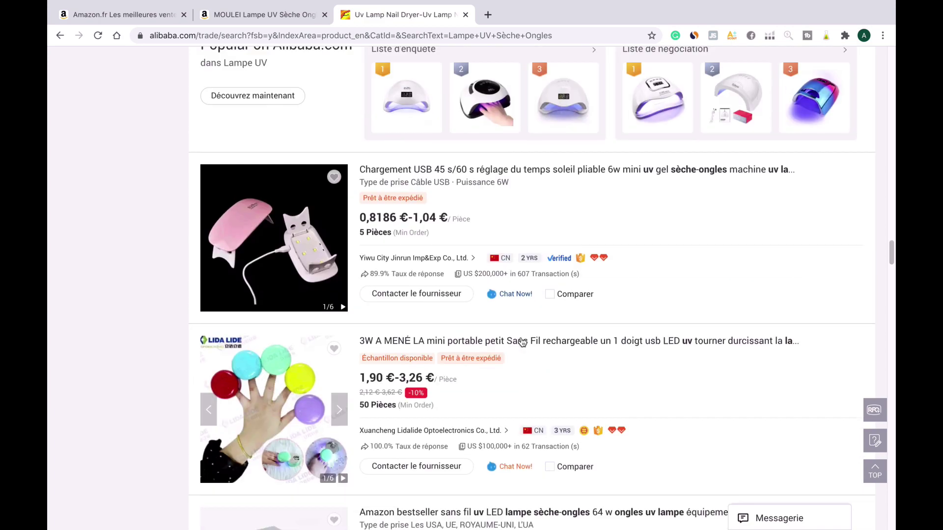
scroll(522, 341, up, 14)
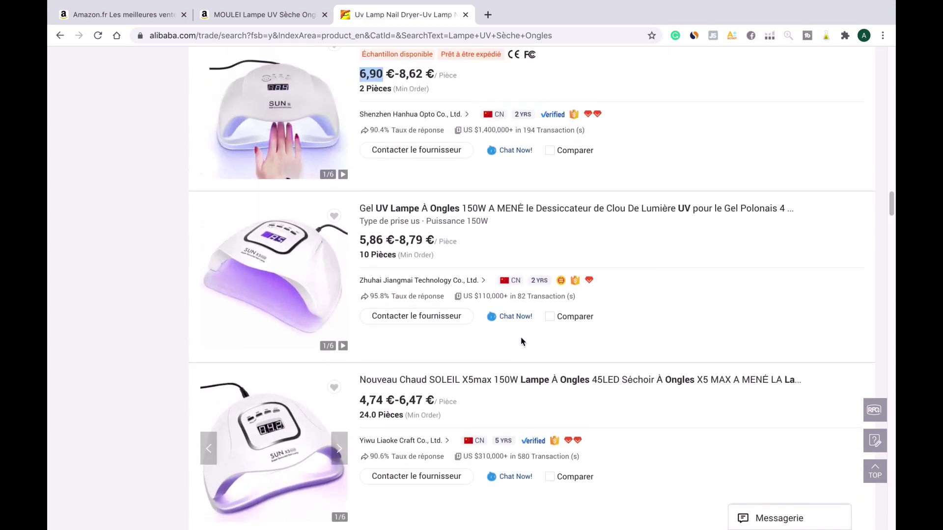
scroll(522, 341, up, 15)
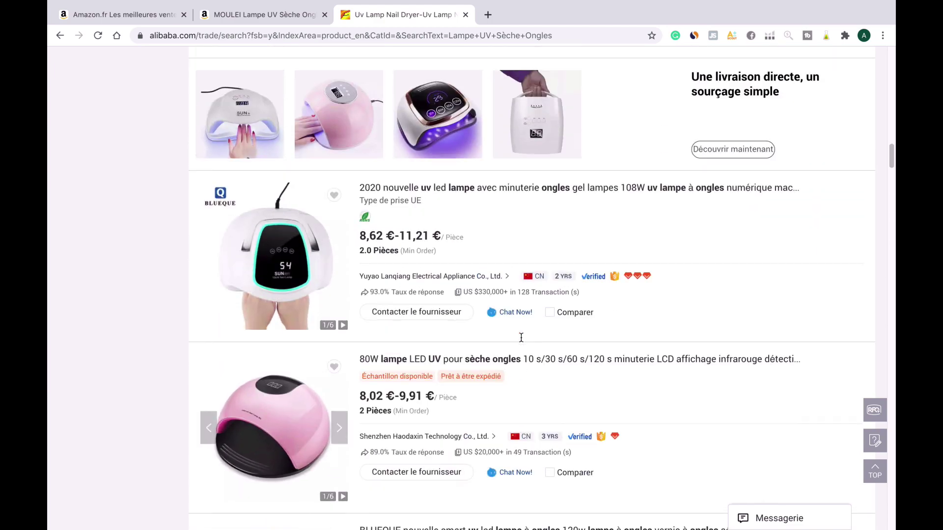
scroll(521, 338, up, 10)
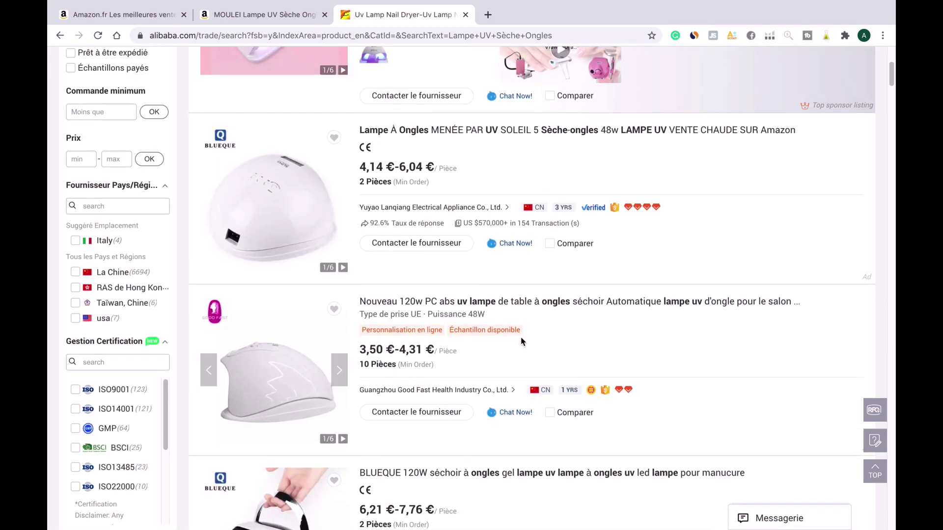
scroll(521, 341, up, 2)
scroll(522, 342, down, 10)
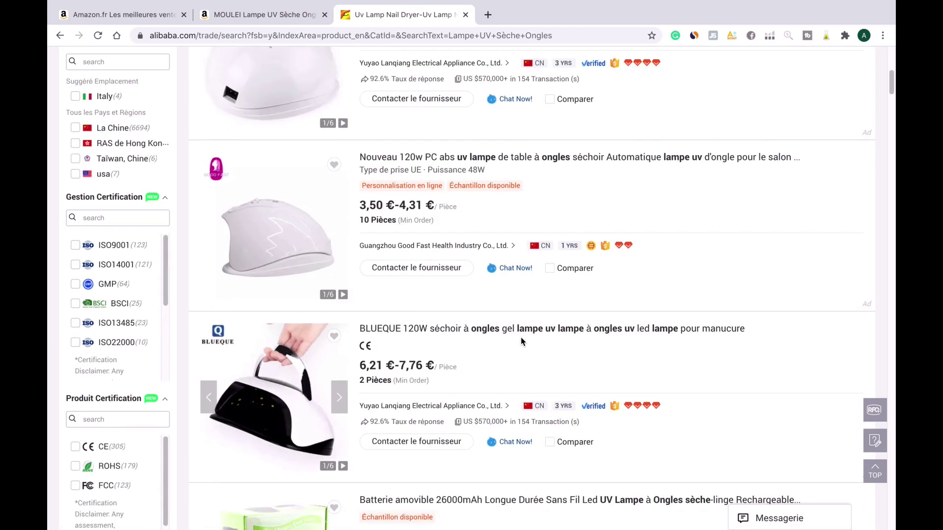
scroll(522, 342, down, 2)
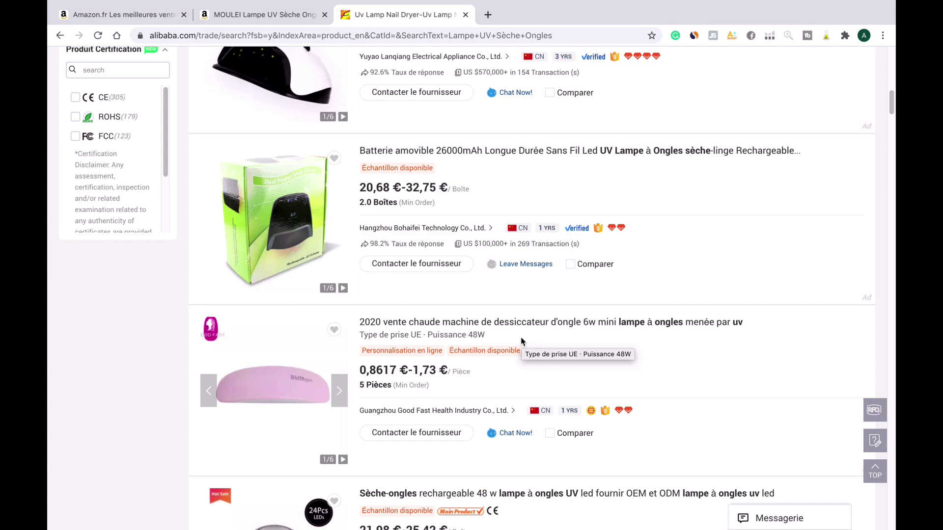
scroll(521, 341, up, 15)
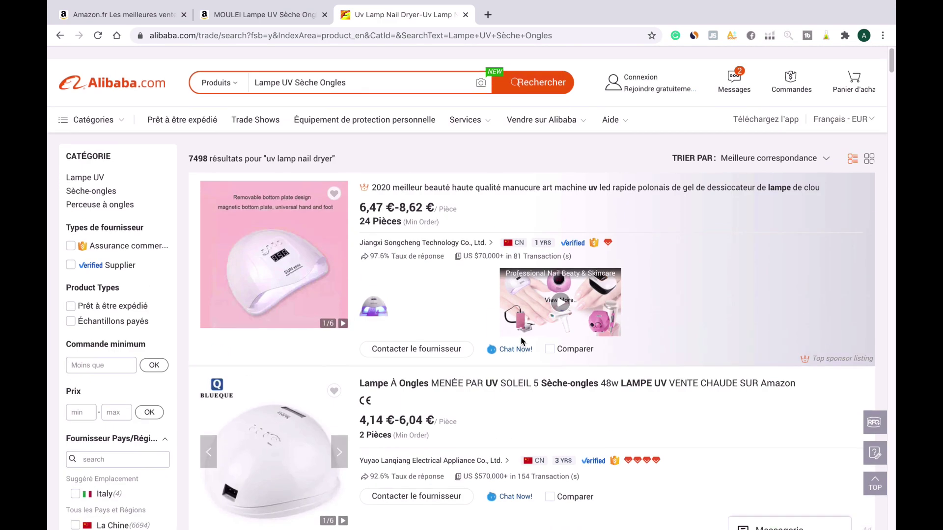
click(465, 15)
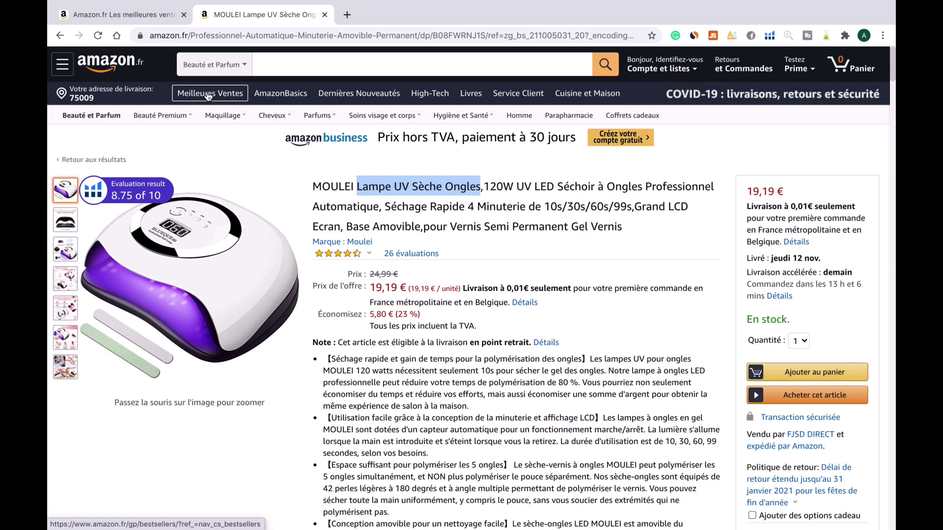
Open Amazon.fr's Dernières nouveautés and narrow them to the Cuisine et Maison department
click(352, 100)
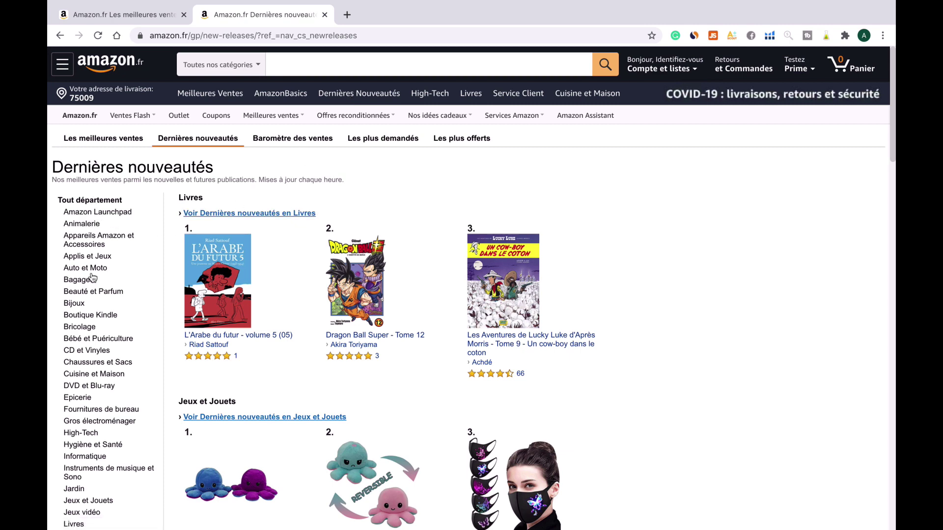
scroll(96, 375, down, 5)
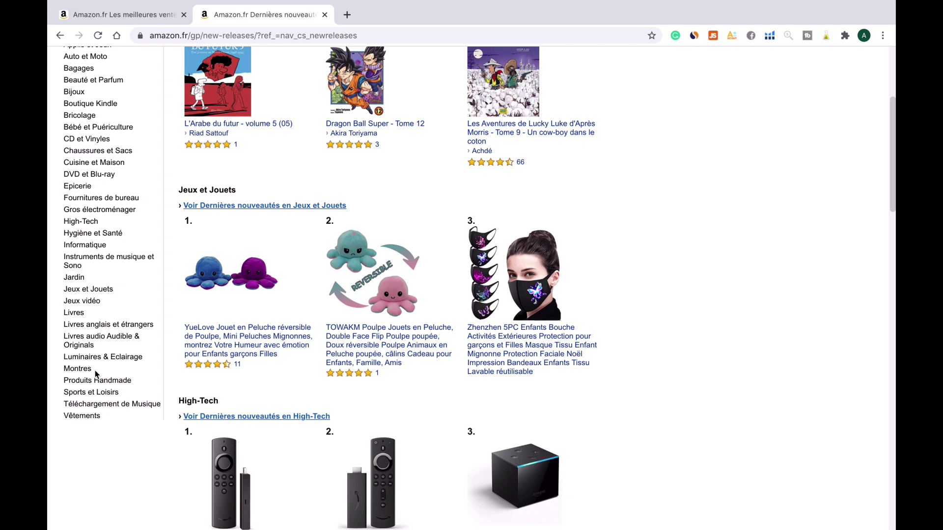
scroll(96, 370, up, 1)
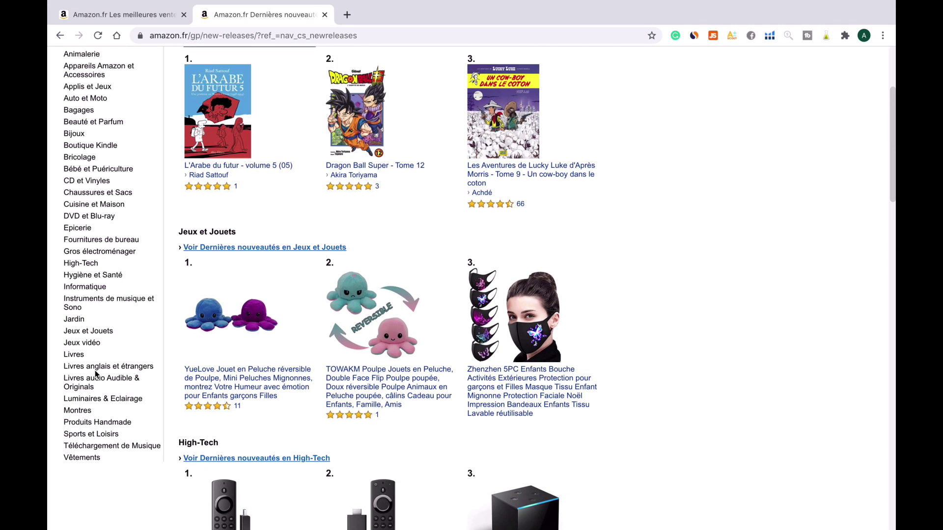
scroll(98, 375, up, 2)
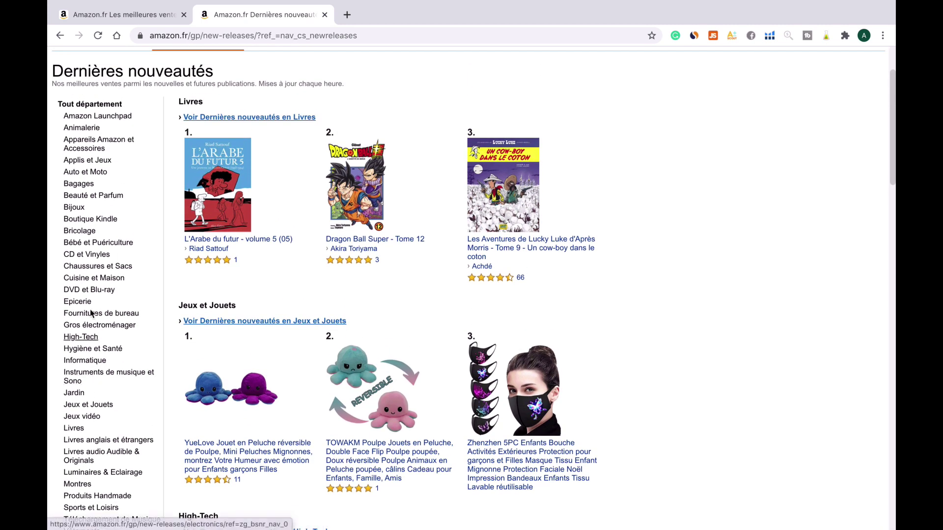
click(90, 281)
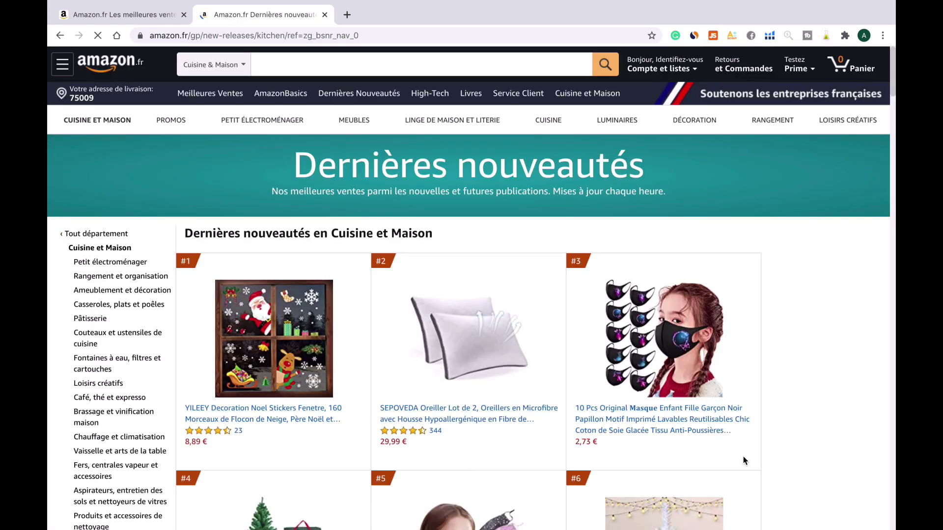
Open the Couteaux et ustensiles de cuisine subcategory of new releases and run JungleScout on its products
scroll(797, 457, down, 5)
scroll(797, 457, down, 5)
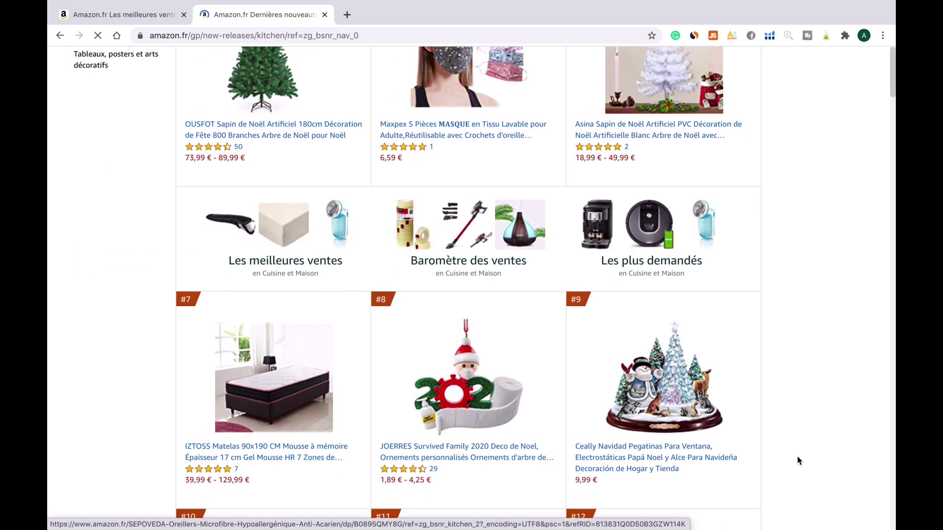
scroll(797, 456, up, 7)
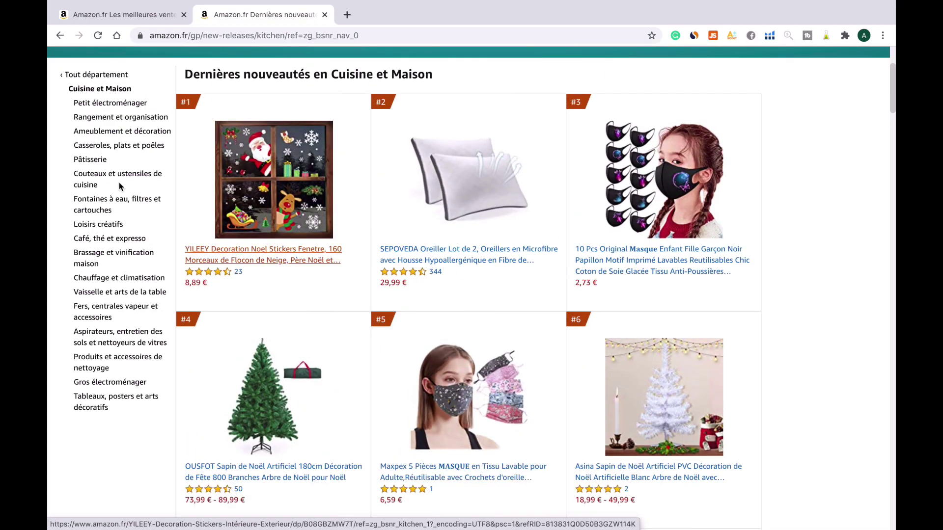
click(120, 178)
click(713, 36)
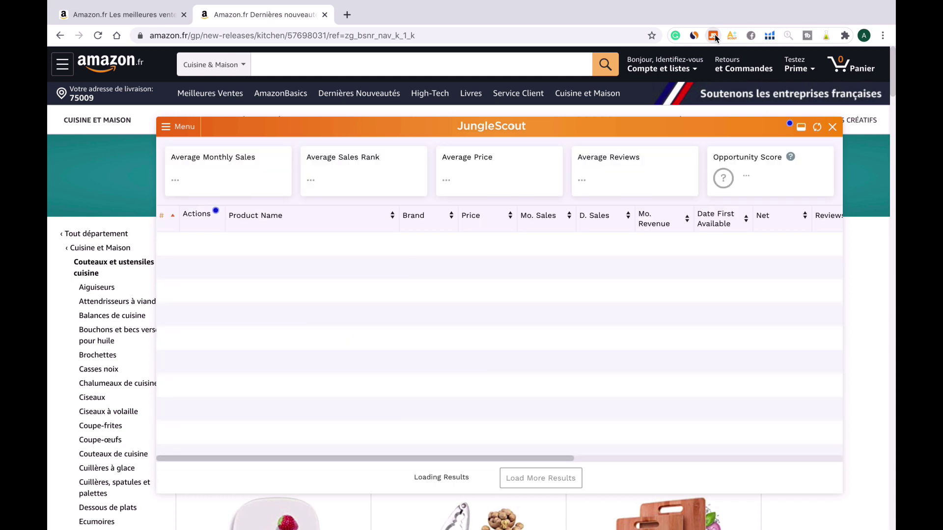
Filter the JungleScout results to a lowest price of 19.35
click(165, 131)
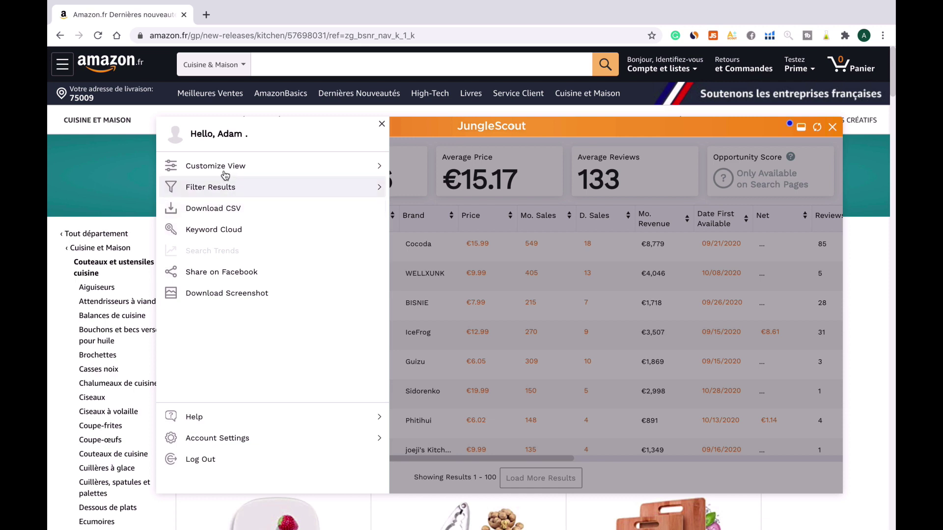
click(232, 187)
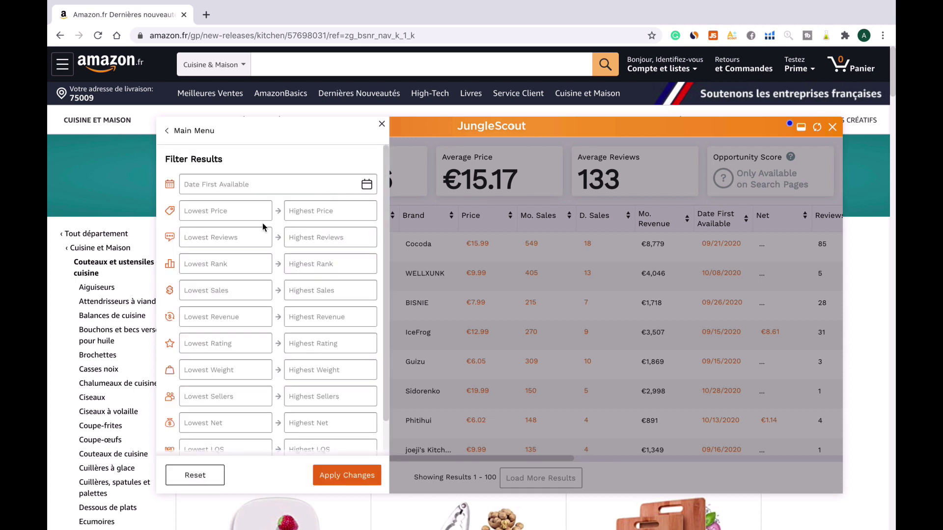
click(211, 211)
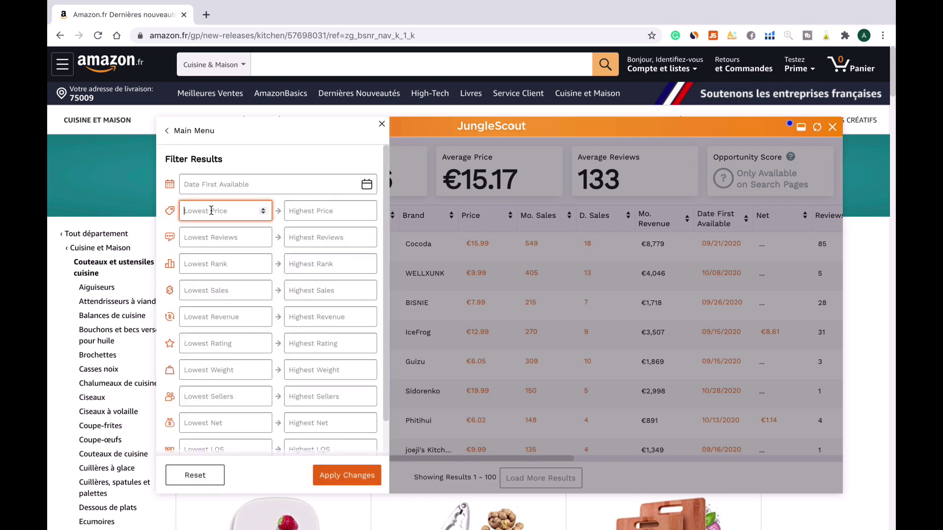
text(19.35)
click(319, 213)
click(348, 475)
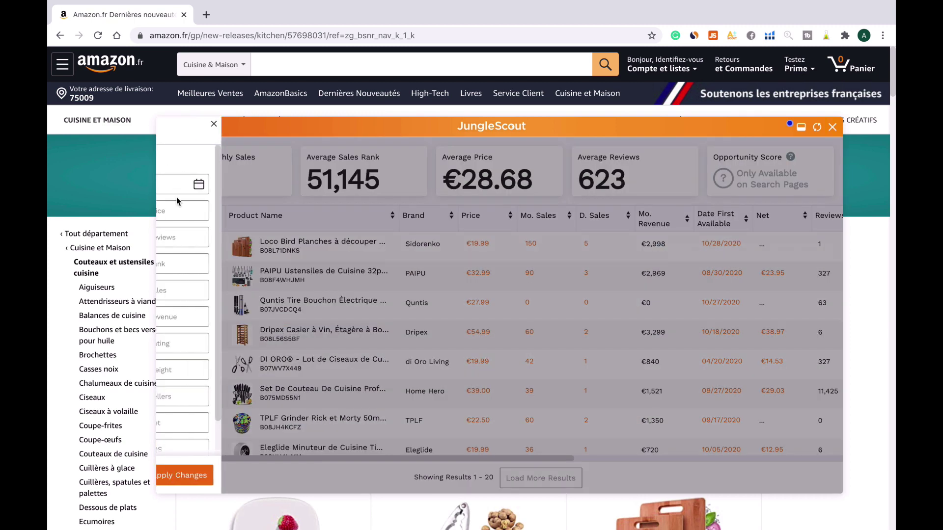
Add a lowest revenue of 6245 to the JungleScout filter and apply it
click(178, 127)
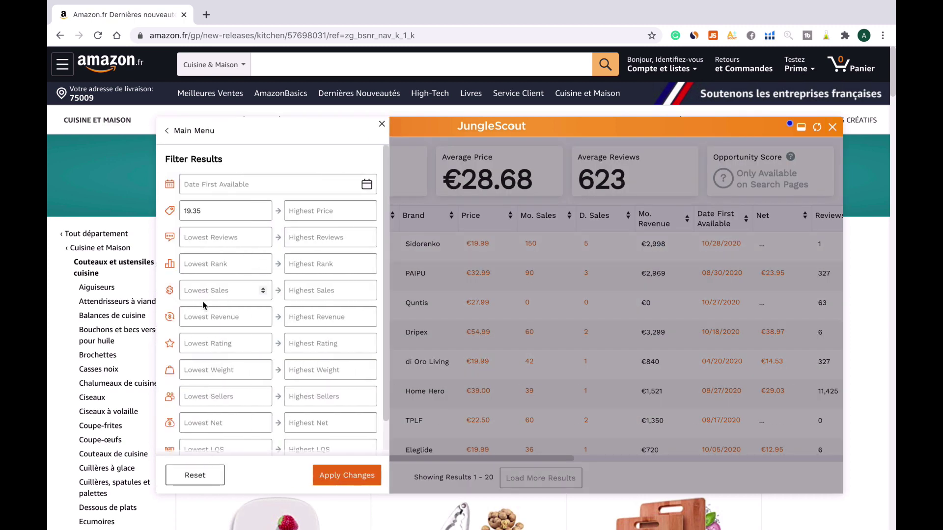
click(218, 237)
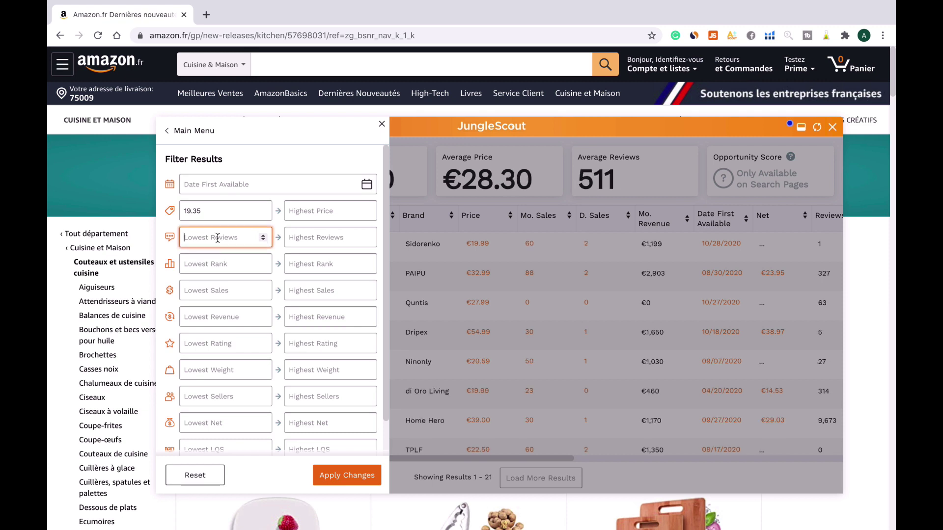
click(214, 317)
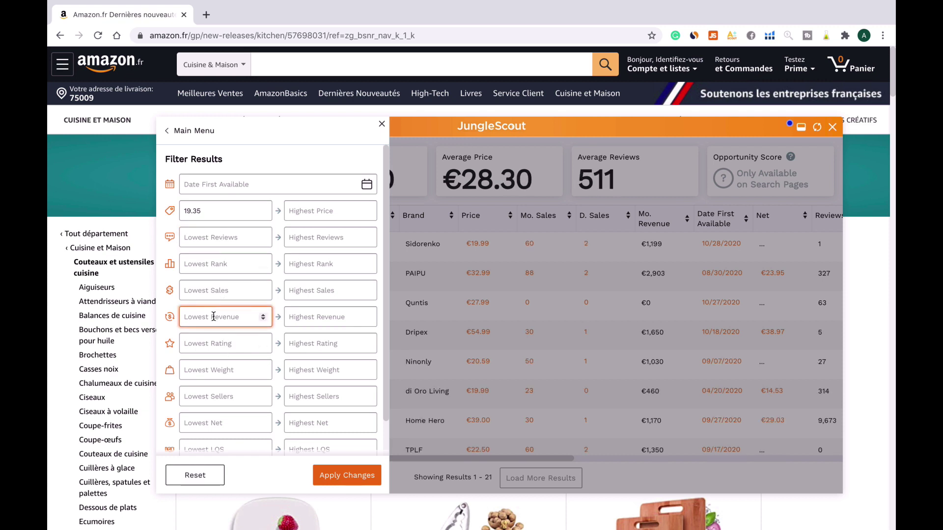
text(6245)
click(347, 475)
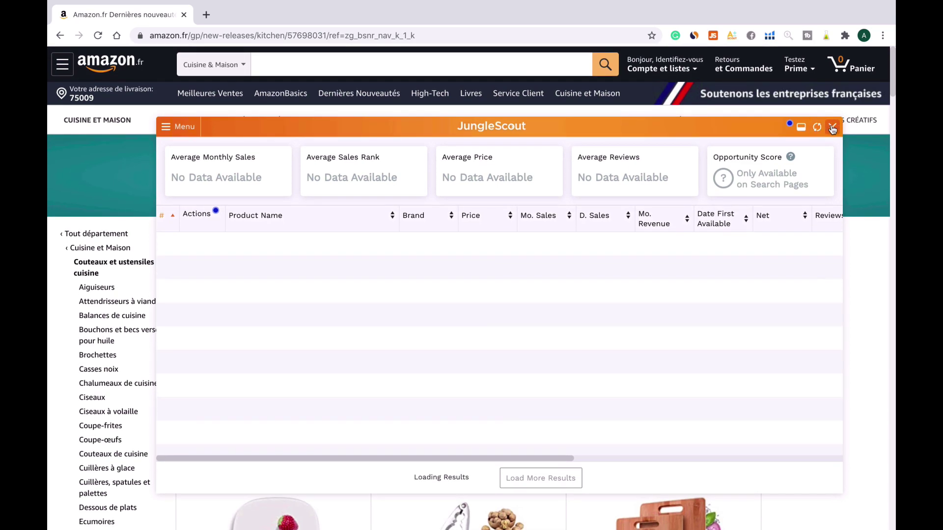
Close JungleScout and return to the Cuisine et Maison new releases to look over its subcategories
click(833, 128)
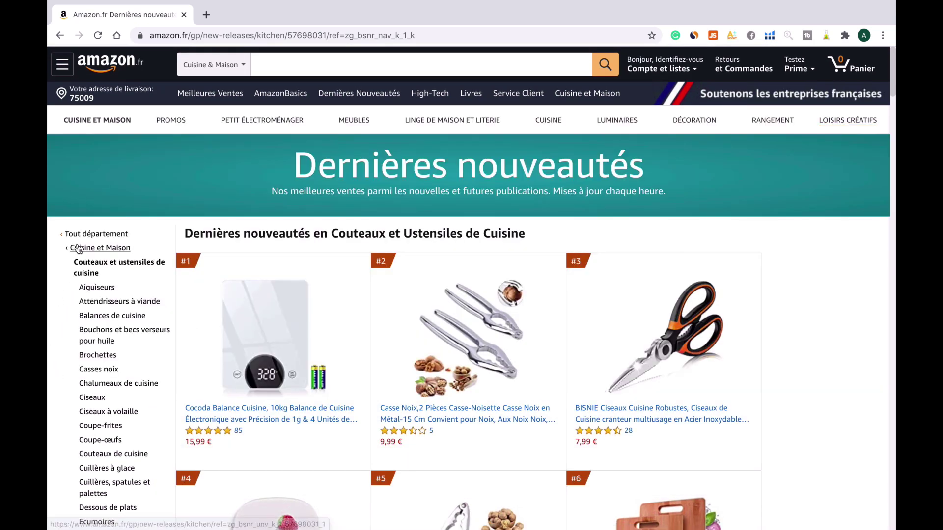
click(79, 248)
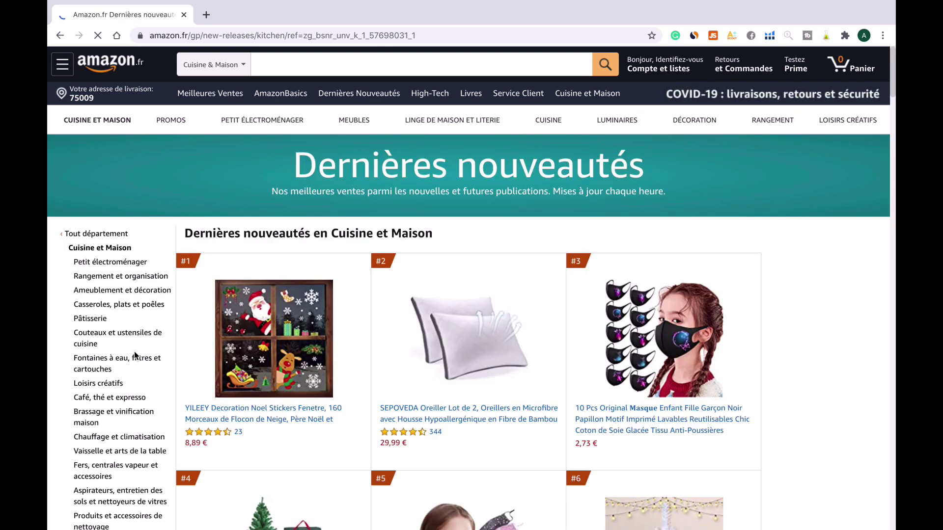
scroll(134, 351, down, 3)
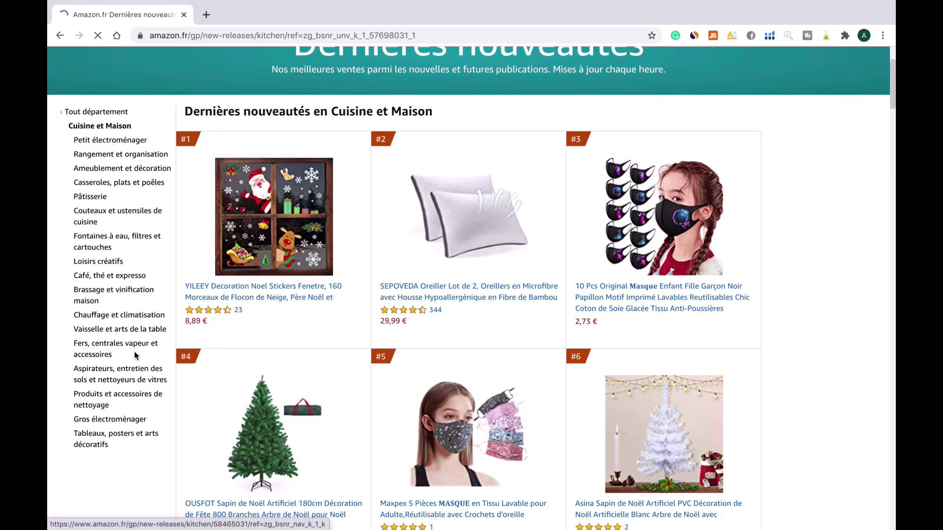
Open the Vaisselle et arts de la table subcategory of new releases and run JungleScout on it, loading more results
click(103, 333)
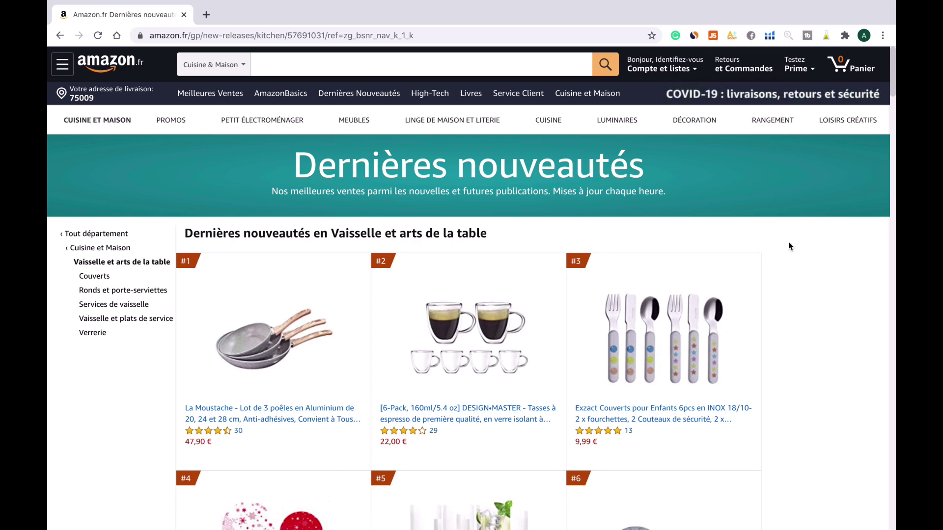
click(713, 37)
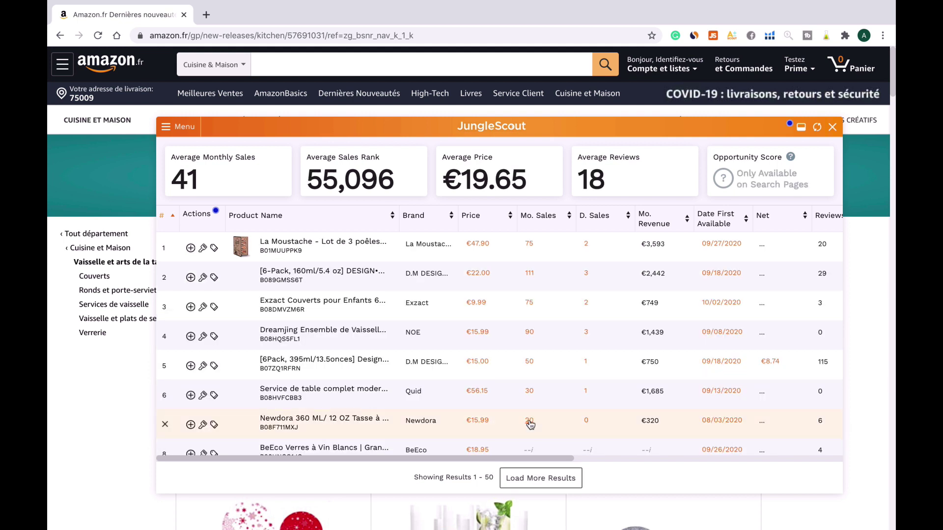
click(534, 484)
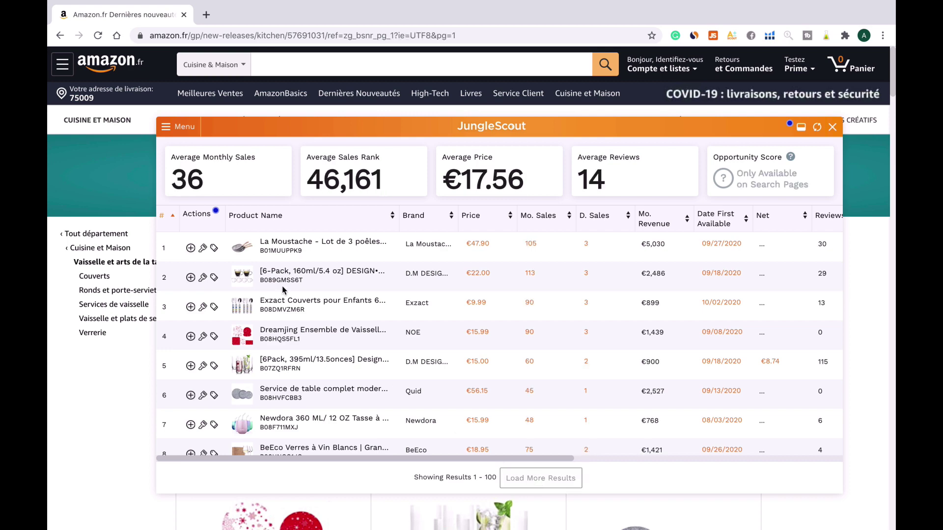
Filter the JungleScout results to a lowest price of 19.74 and a lowest revenue of 5935
click(166, 129)
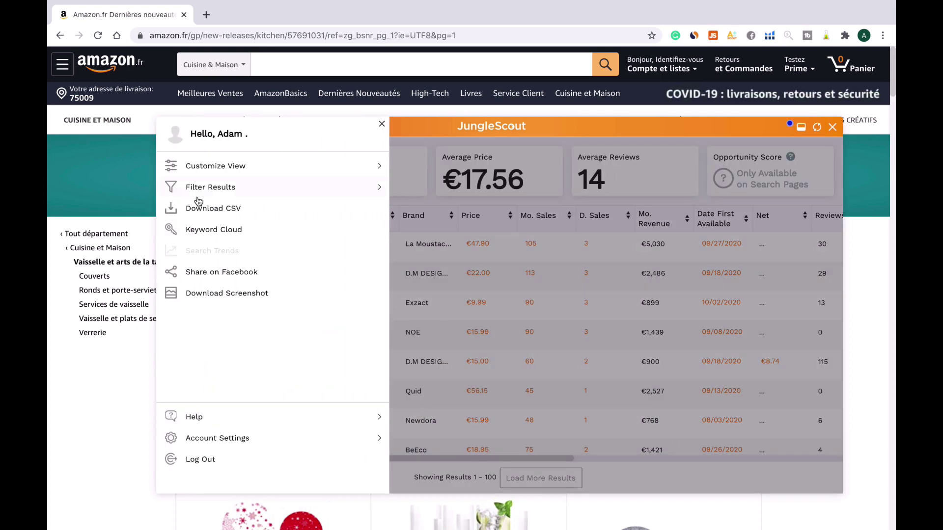
click(210, 187)
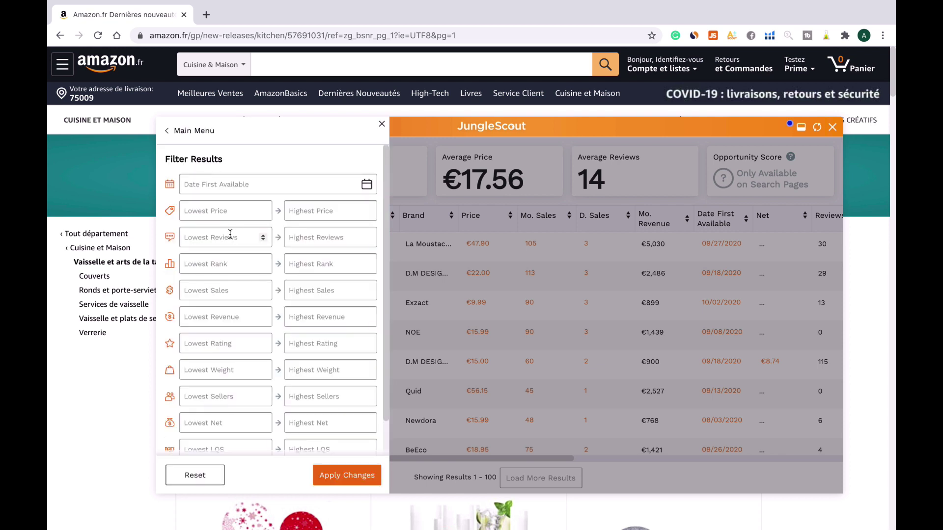
click(214, 212)
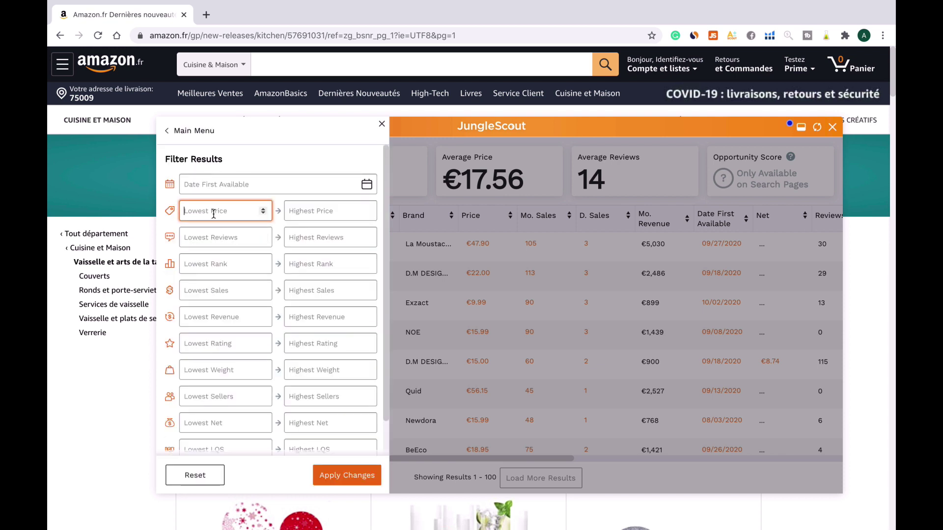
text(19.74)
click(217, 324)
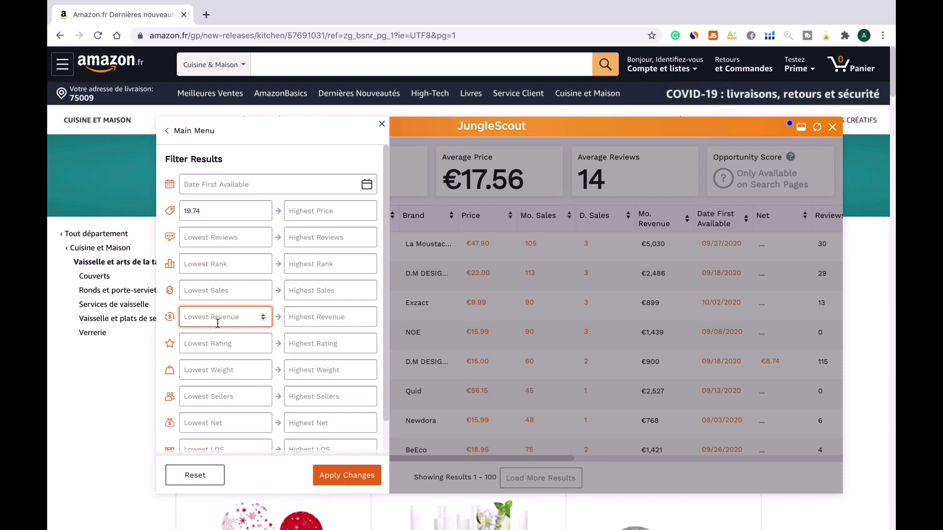
text(5935)
click(347, 475)
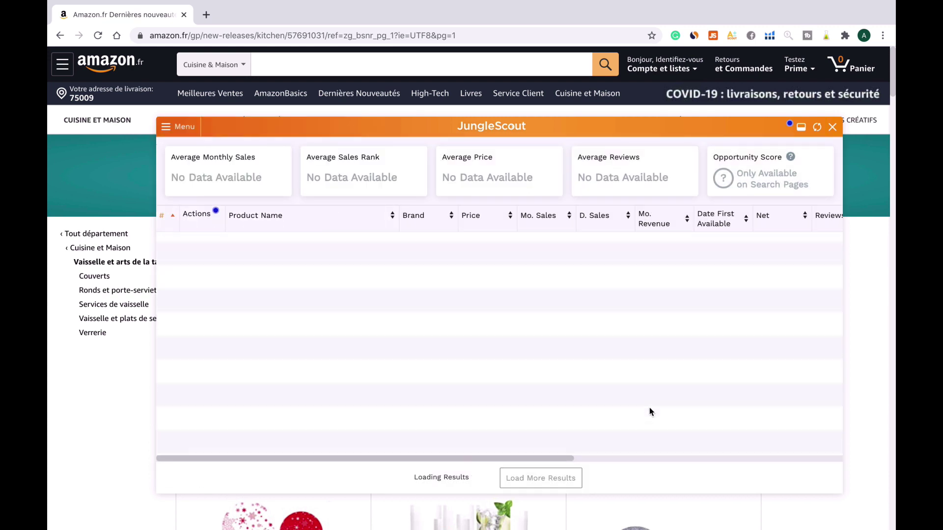
scroll(649, 408, down, 3)
scroll(651, 393, up, 3)
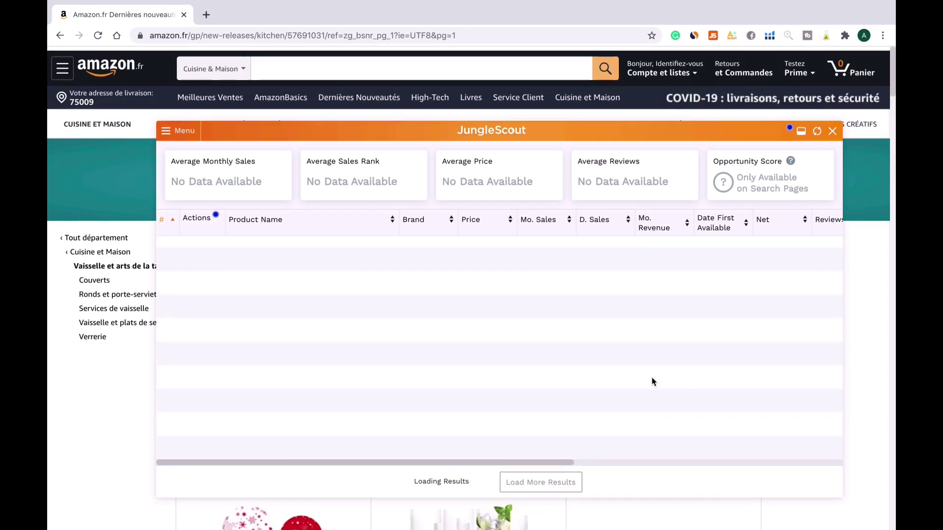
Switch to the Rangement et organisation new releases under Cuisine et Maison and run JungleScout on them, loading more results
click(833, 127)
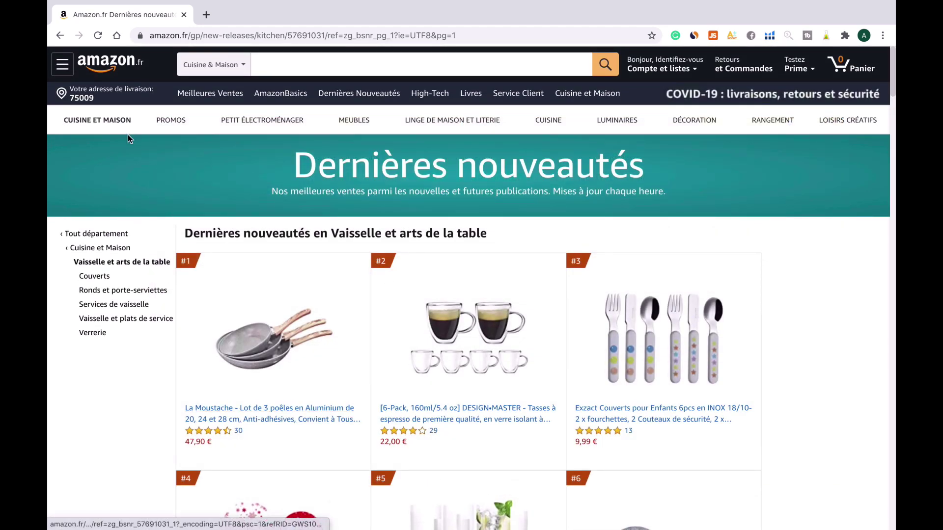
click(72, 249)
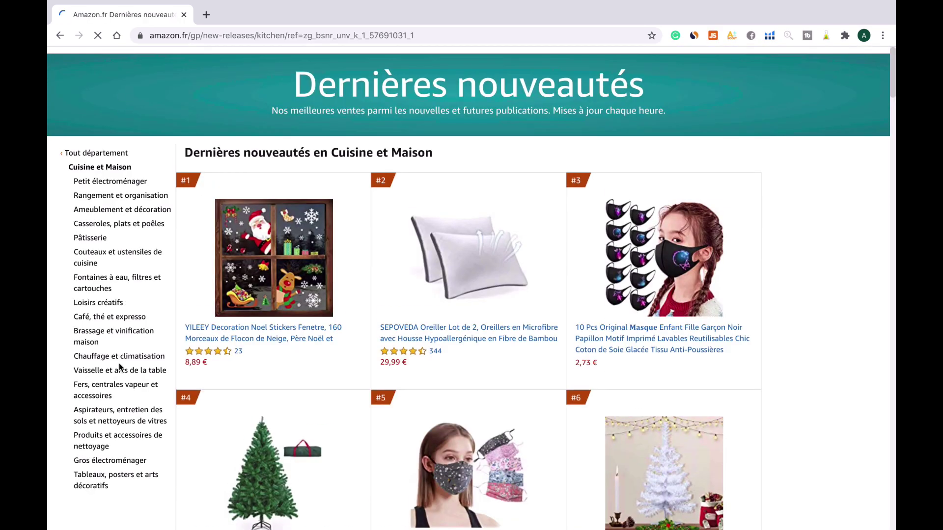
click(110, 196)
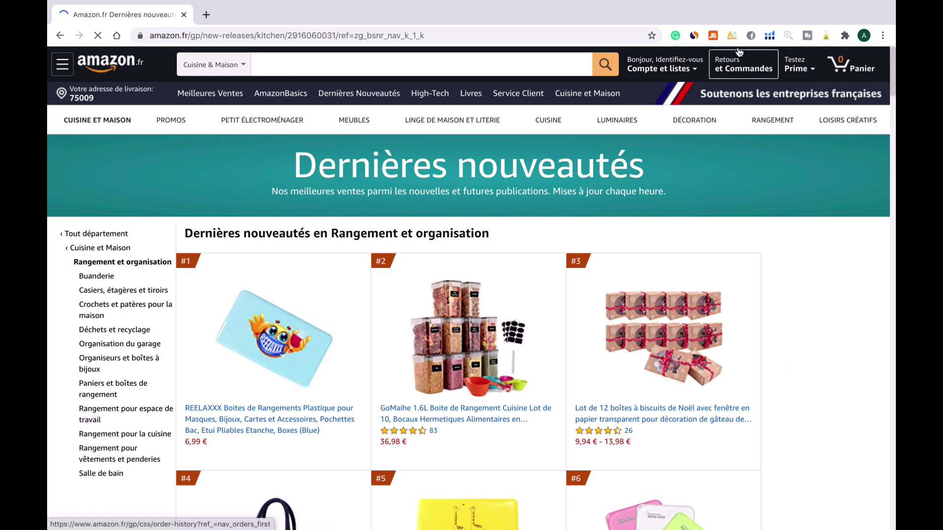
click(715, 35)
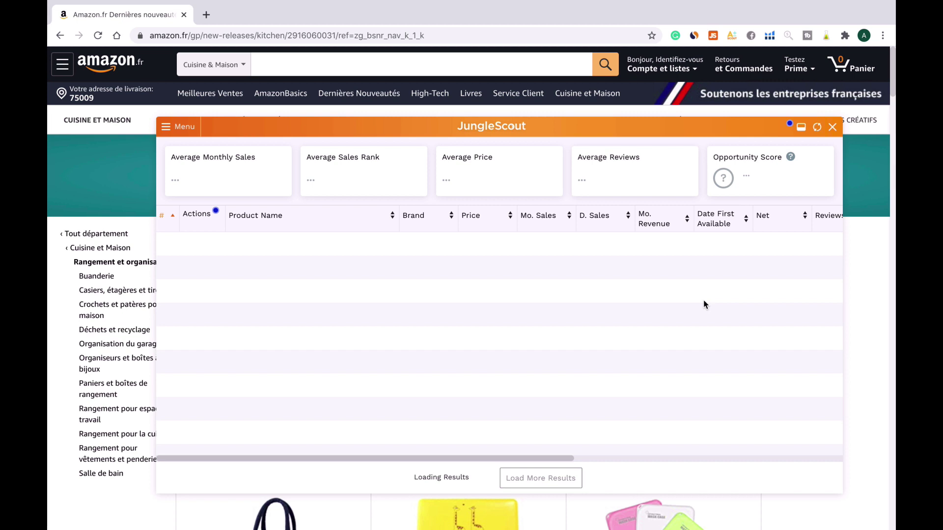
click(542, 479)
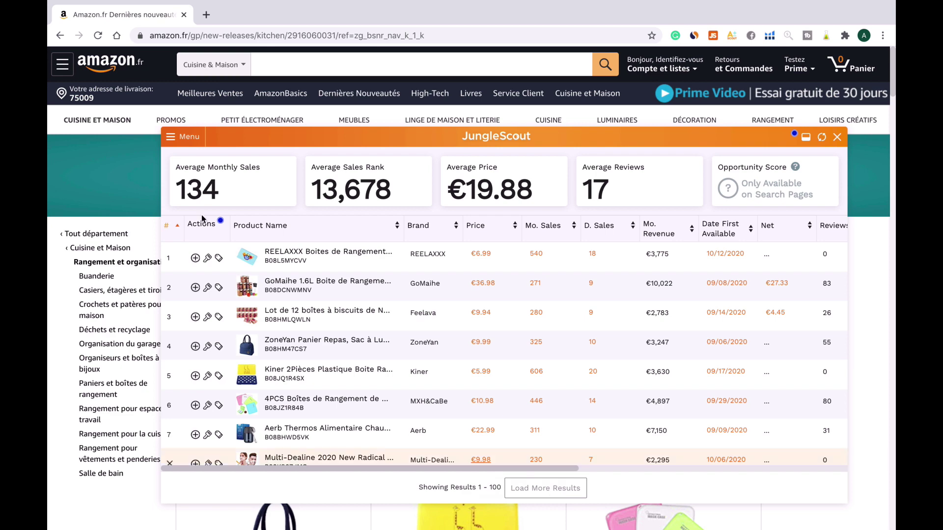
Filter the JungleScout results to a lowest price of 19.46 and a lowest revenue of 5925
click(173, 141)
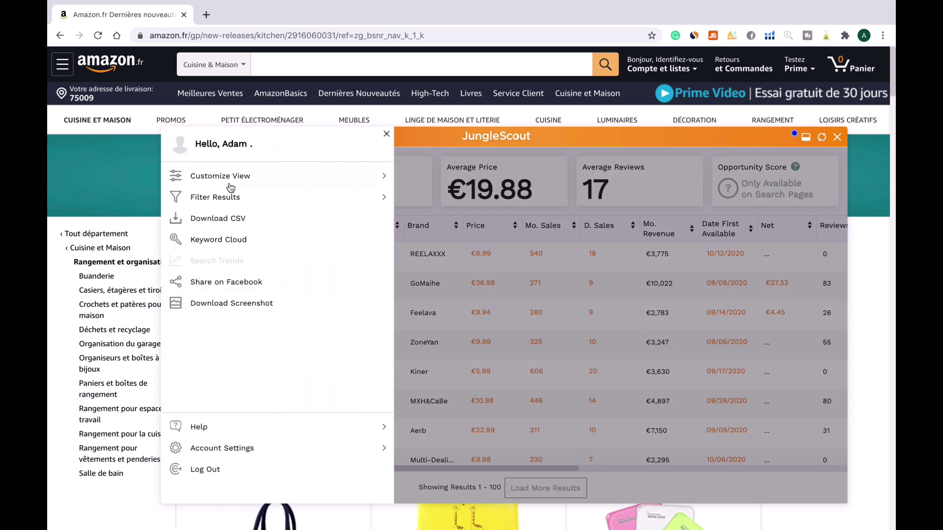
click(264, 198)
click(238, 221)
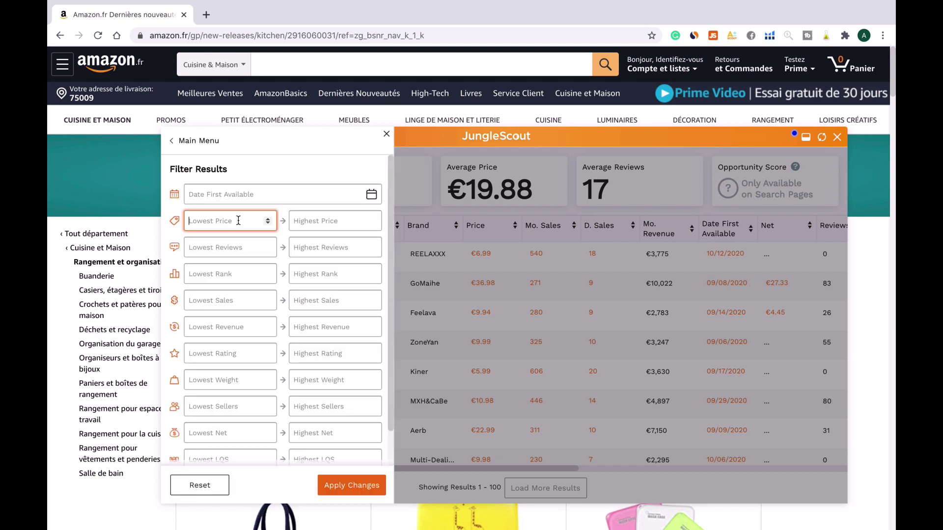
text(19.46)
click(224, 327)
text(59)
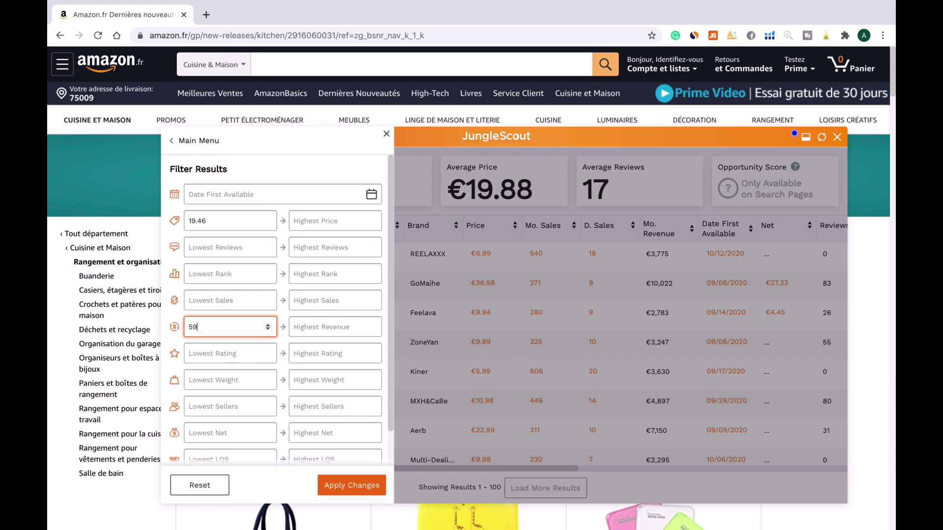
text(25)
click(347, 490)
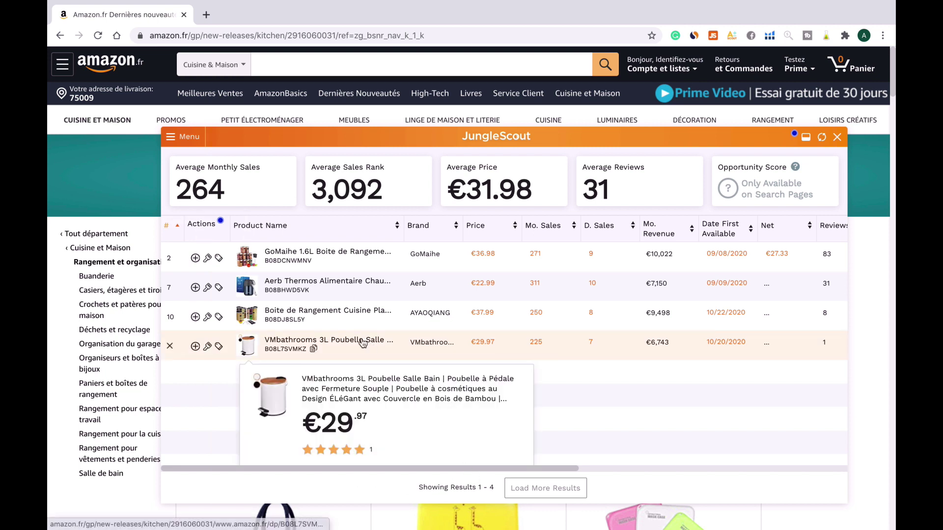
Preview the filtered JungleScout products and open the link of the VMbathrooms 3L Poubelle Salle de Bain
mouse_move(271, 256)
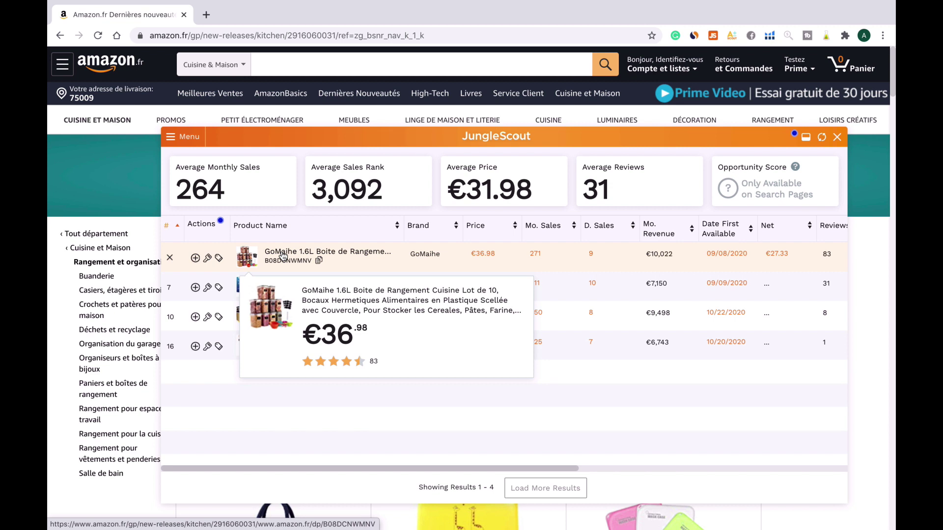
mouse_move(286, 286)
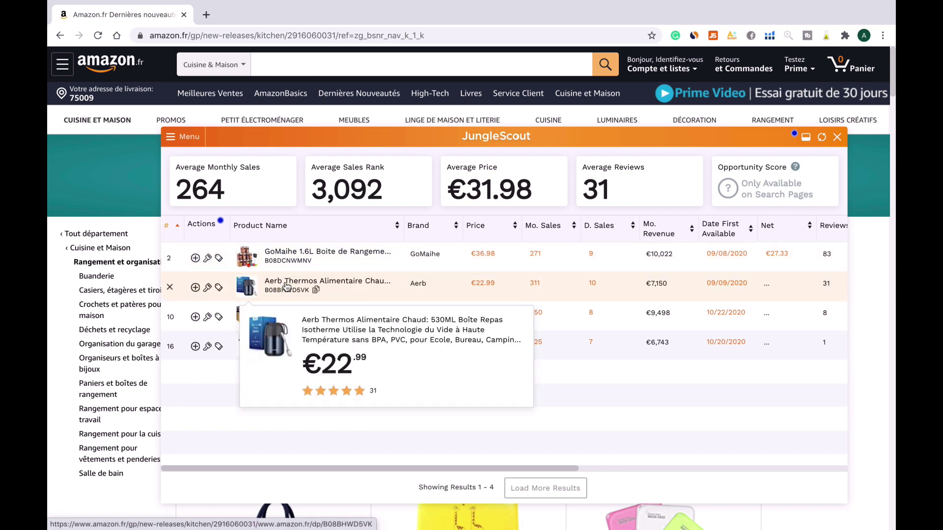
mouse_move(292, 314)
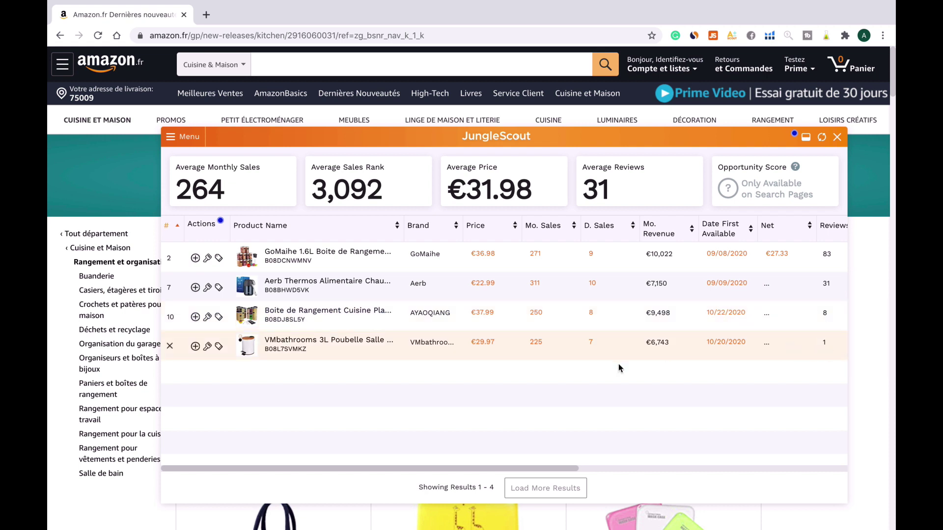
mouse_move(332, 346)
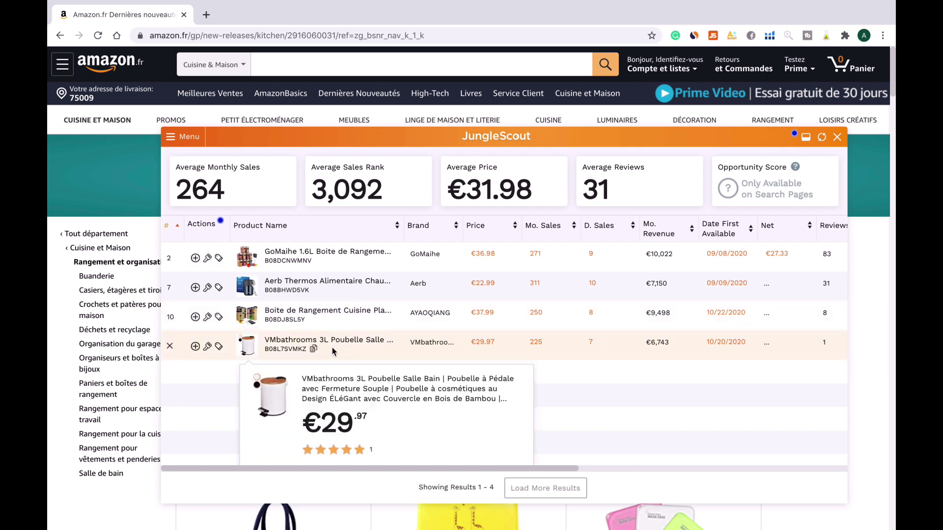
click(286, 344)
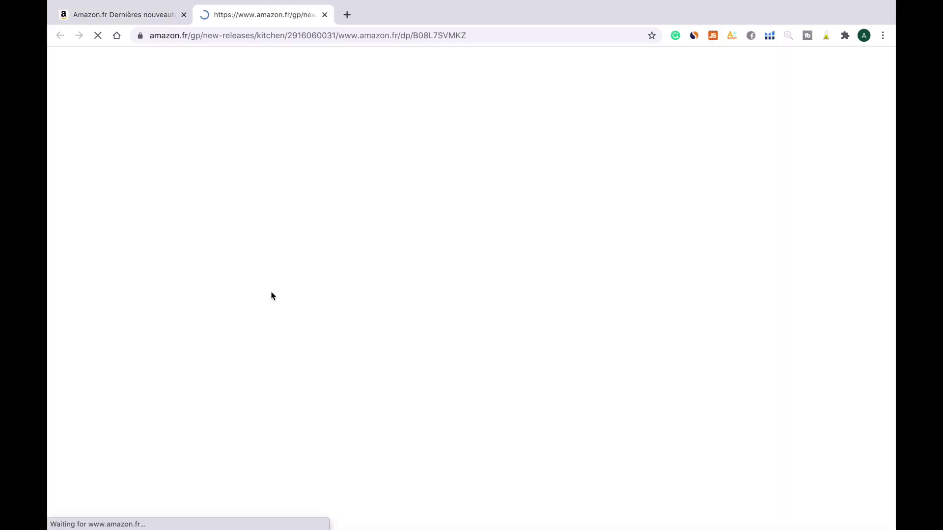
Open the GoMaihe 1.6L kitchen storage boxes and the Aerb Thermos Alimentaire product pages in new tabs from the new releases list
scroll(794, 409, down, 3)
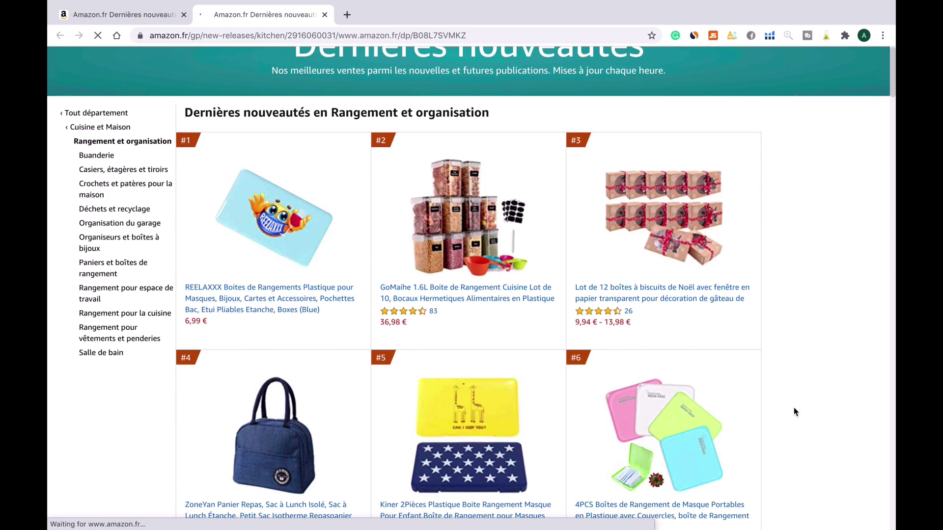
right_click(467, 306)
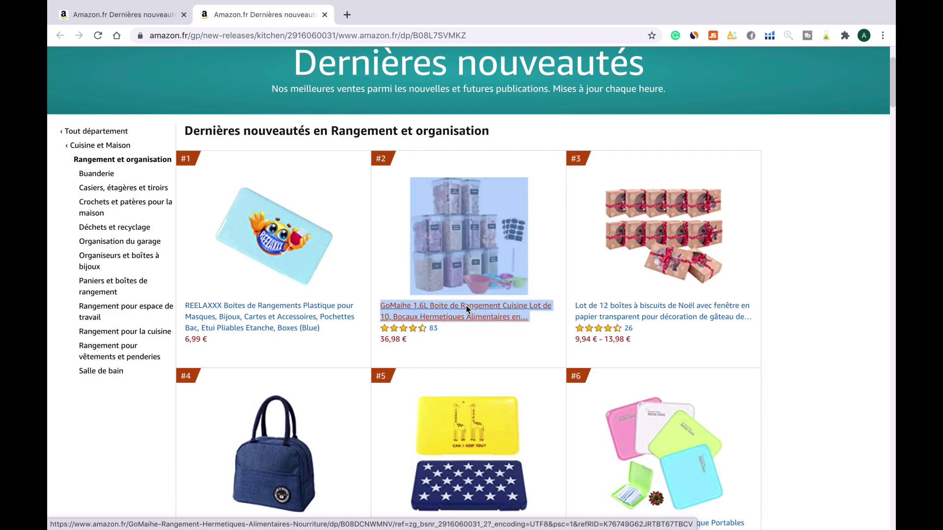
click(520, 311)
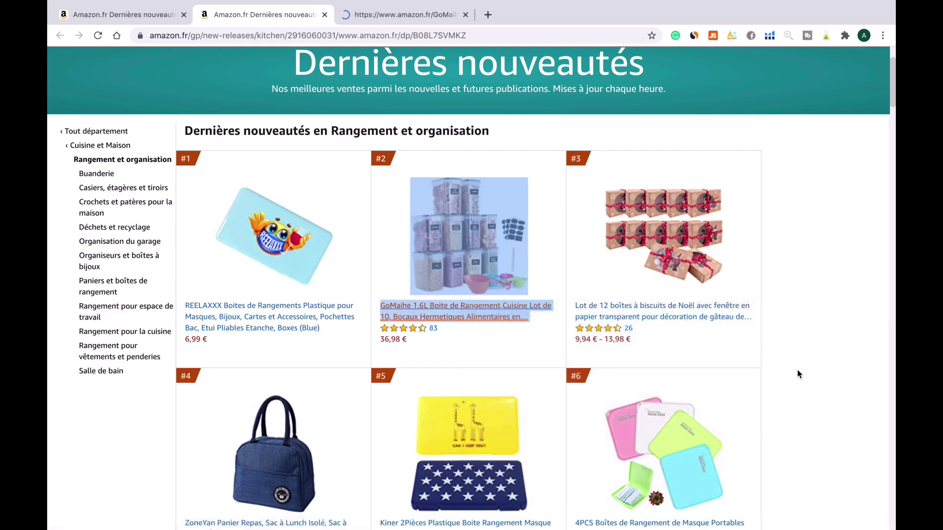
scroll(798, 370, down, 5)
scroll(797, 369, down, 6)
scroll(387, 373, up, 1)
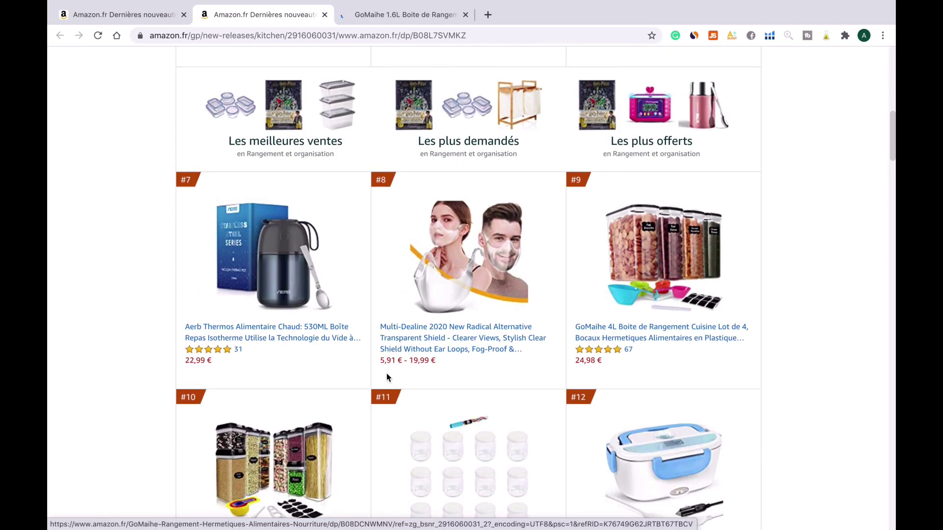
right_click(248, 330)
click(366, 331)
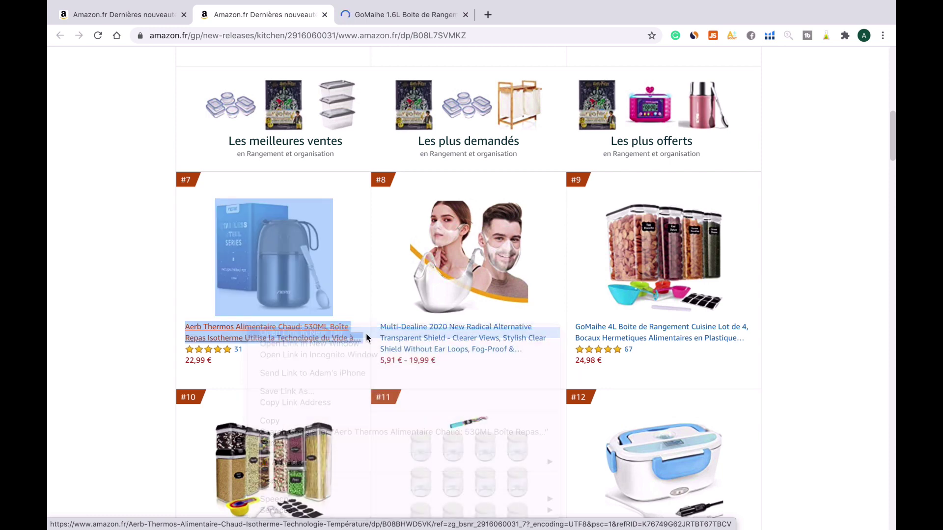
Open the VMbathrooms 3L Poubelle product page in a new tab from rank 16 of the new releases list
scroll(794, 372, down, 9)
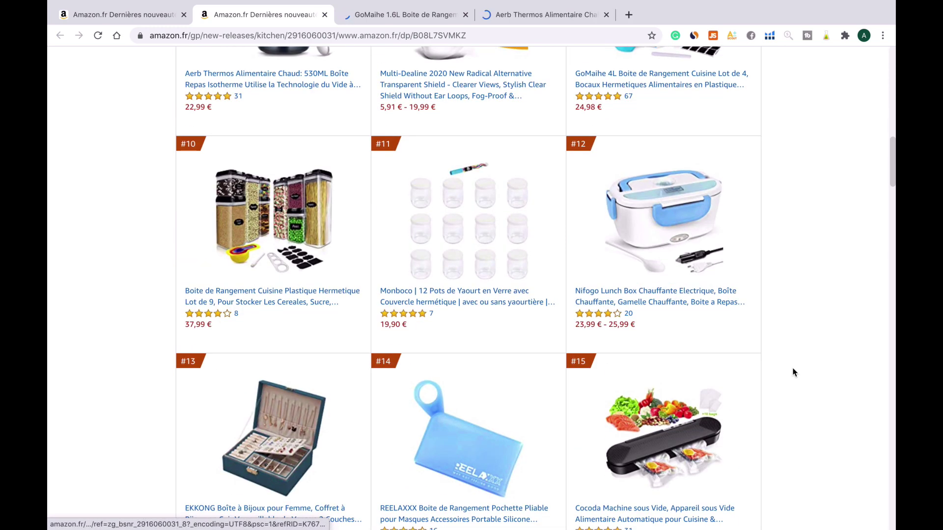
scroll(794, 372, down, 3)
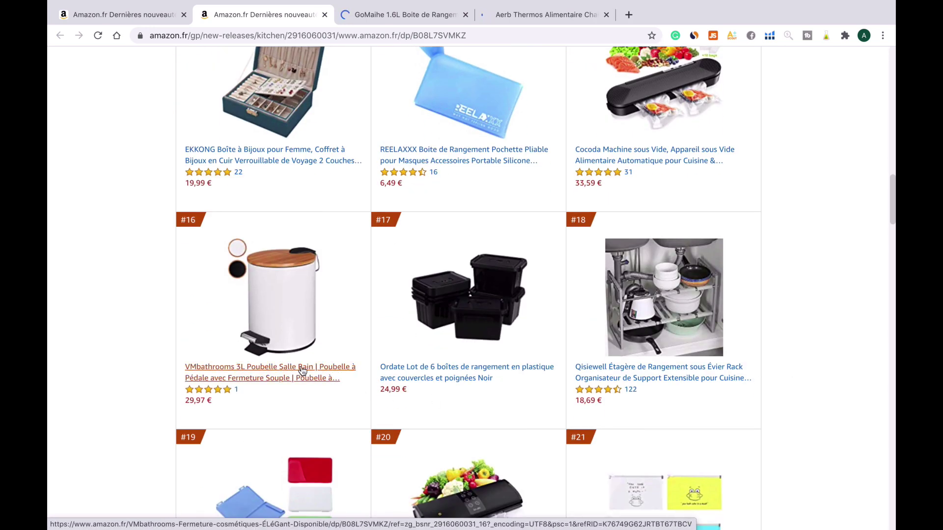
right_click(297, 372)
click(324, 339)
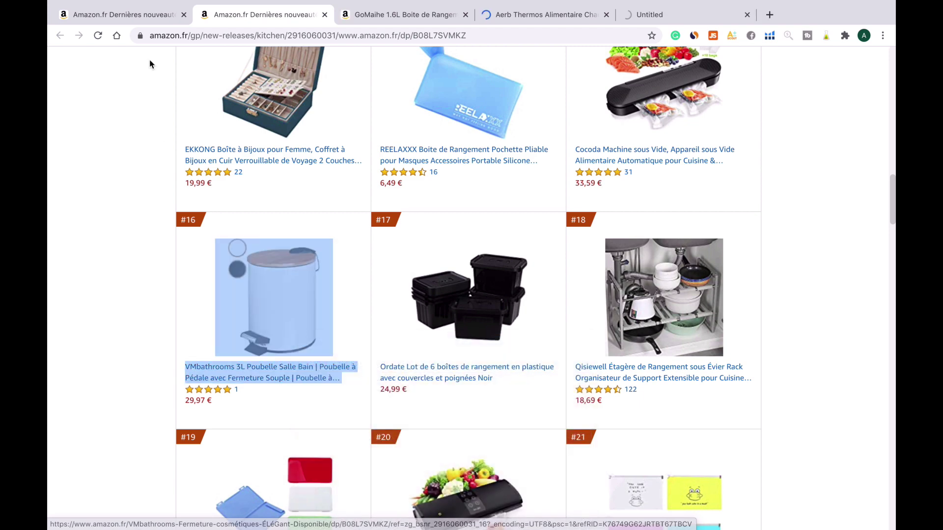
Open the Boite de Rangement Cuisine Plastique Hermetique Lot de 9 page in a new tab from rank 10 of the new releases list
click(140, 19)
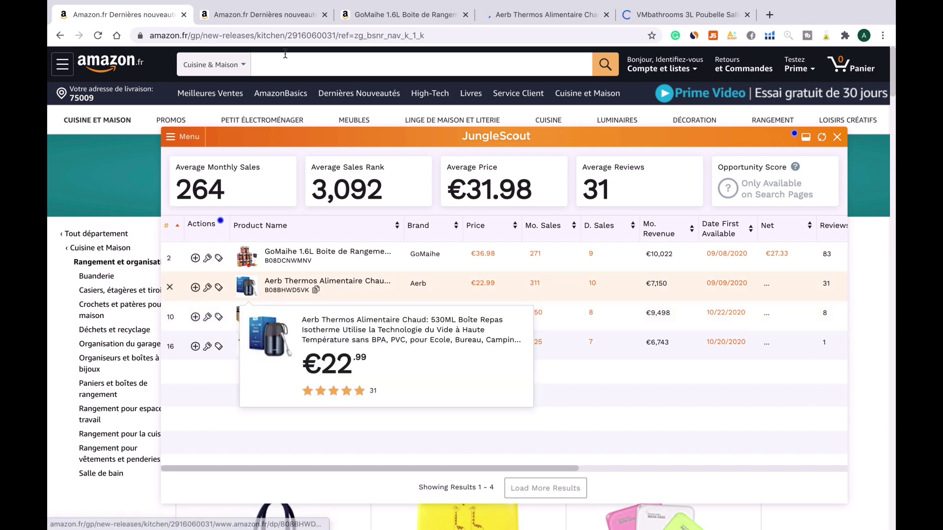
click(256, 11)
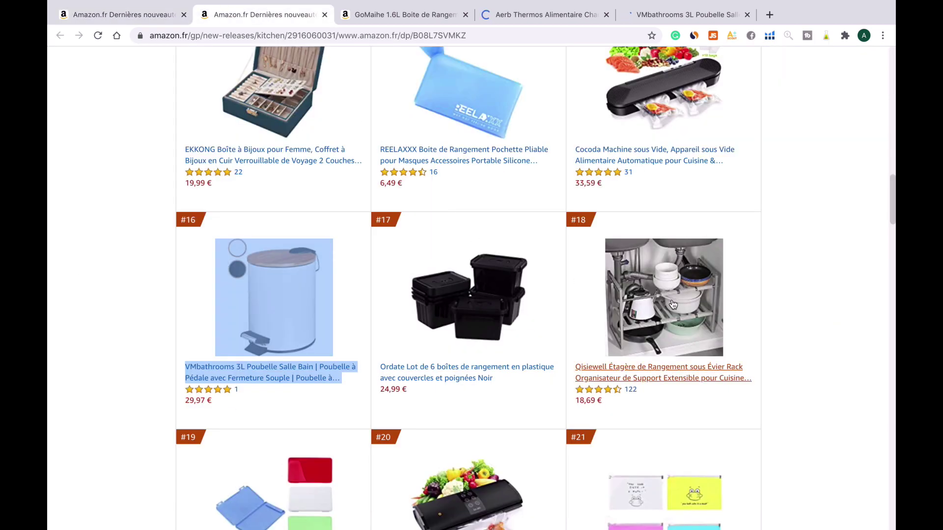
scroll(840, 321, up, 7)
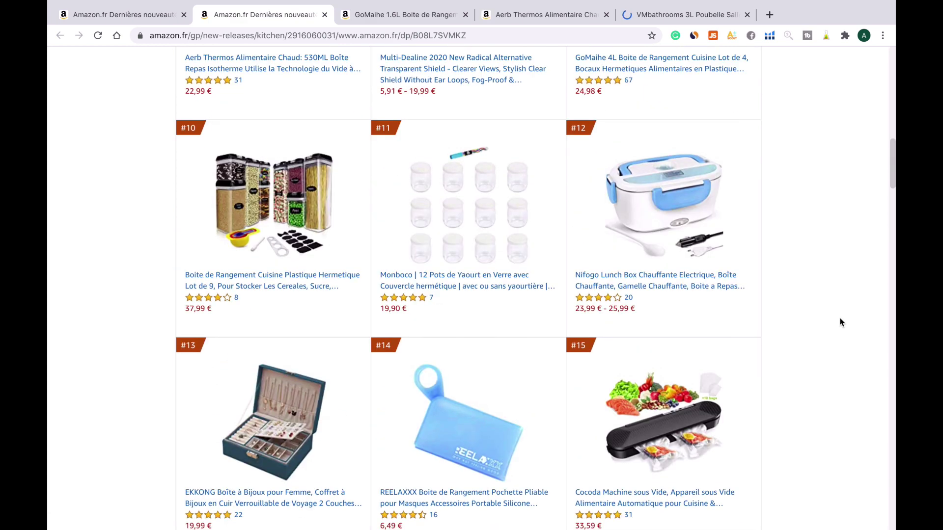
right_click(269, 275)
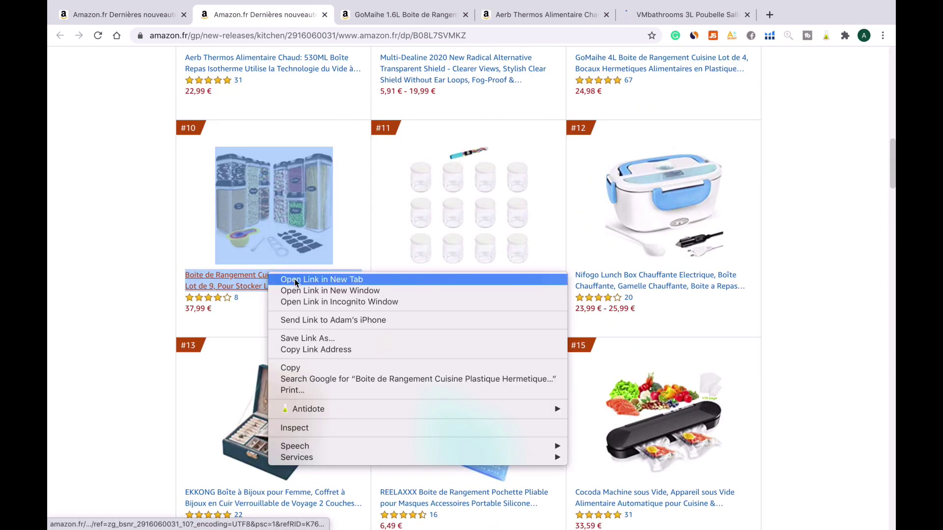
click(297, 280)
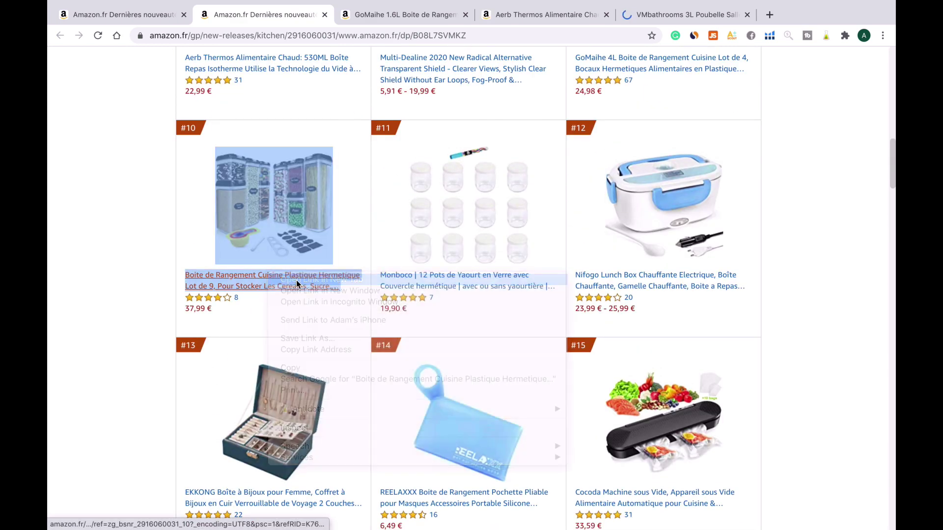
Examine the GoMaihe 1.6L product page and show its Helium 10 price and sales rank history for All Time
click(393, 15)
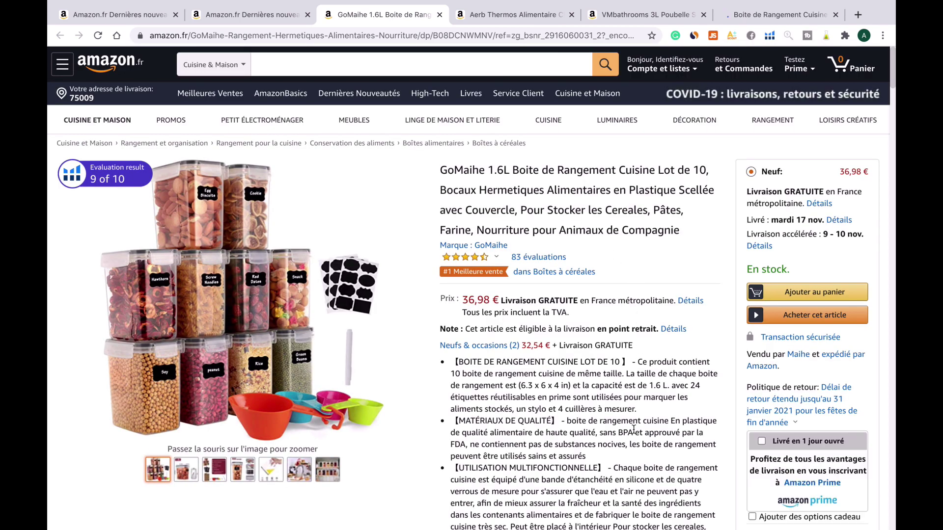
scroll(634, 429, down, 1)
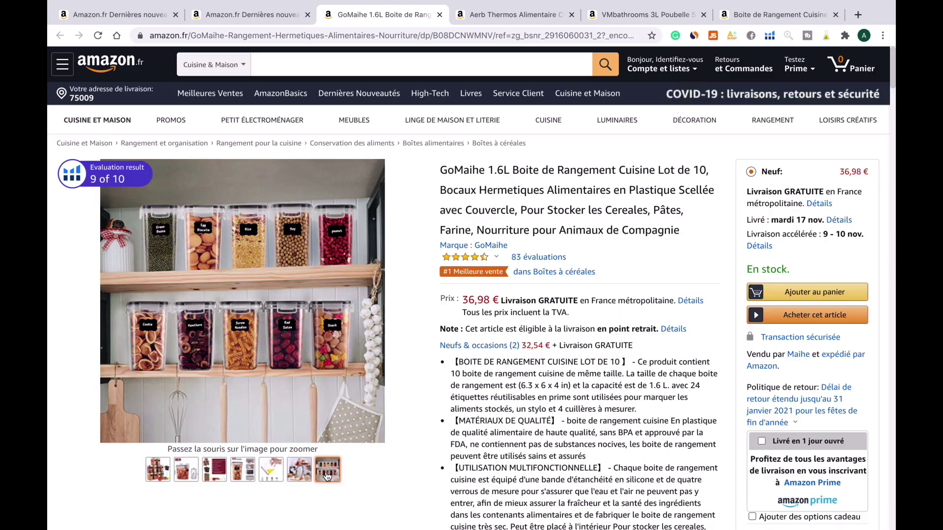
scroll(477, 429, down, 5)
scroll(478, 429, down, 8)
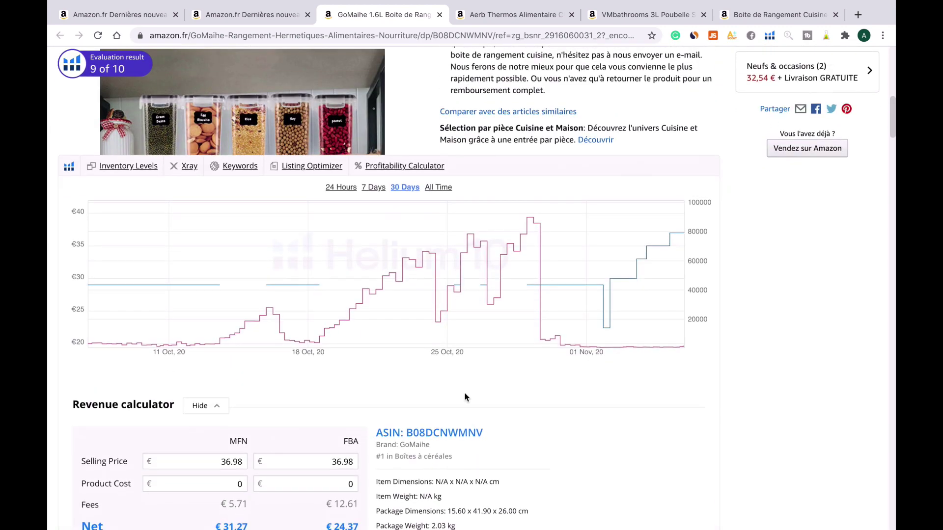
click(444, 189)
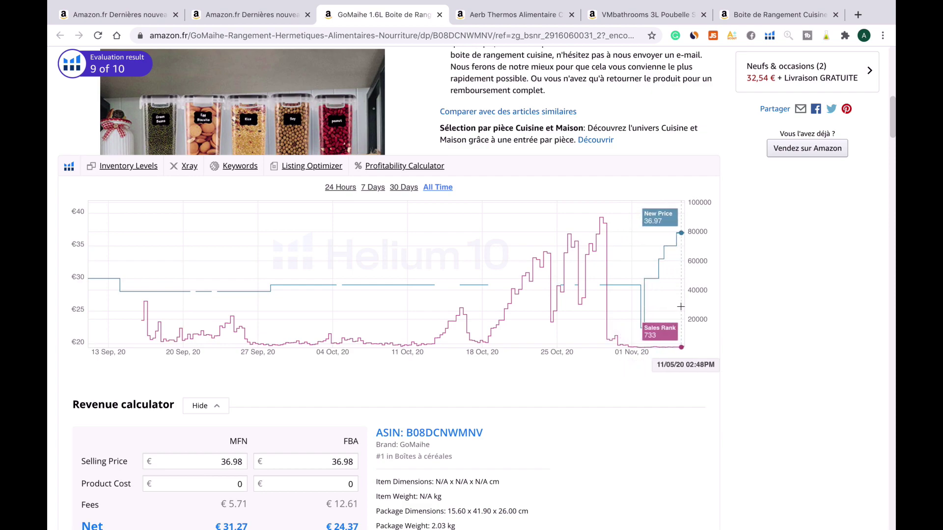
Review the related articles, technical details and customer reviews of the GoMaihe 1.6L storage boxes
scroll(741, 356, down, 20)
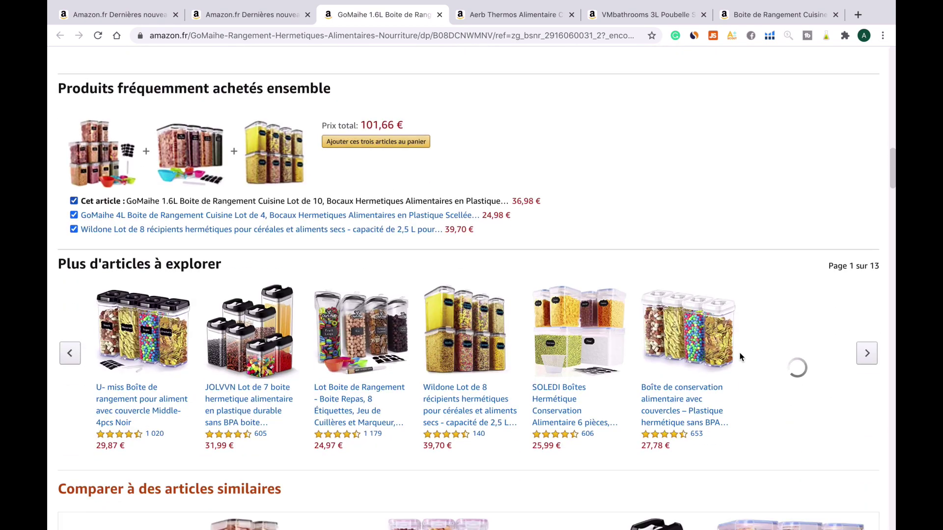
scroll(741, 357, down, 7)
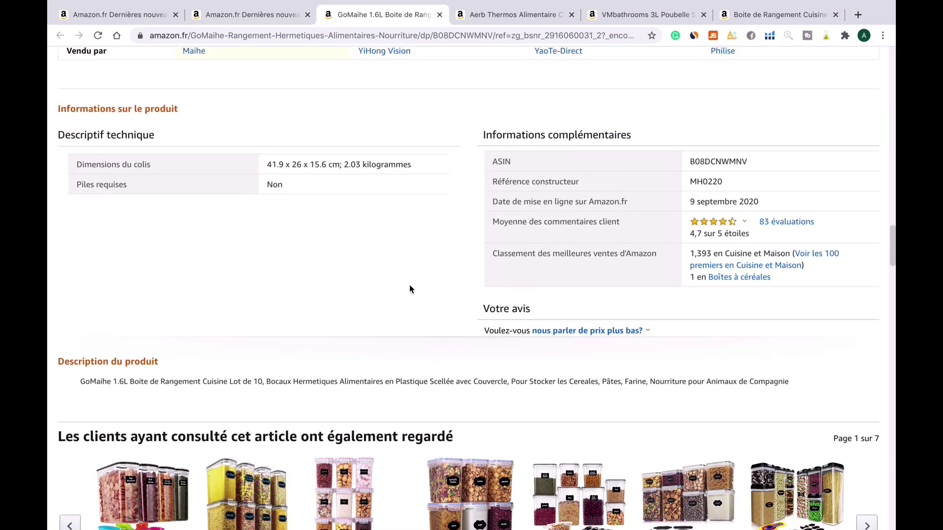
scroll(410, 289, down, 12)
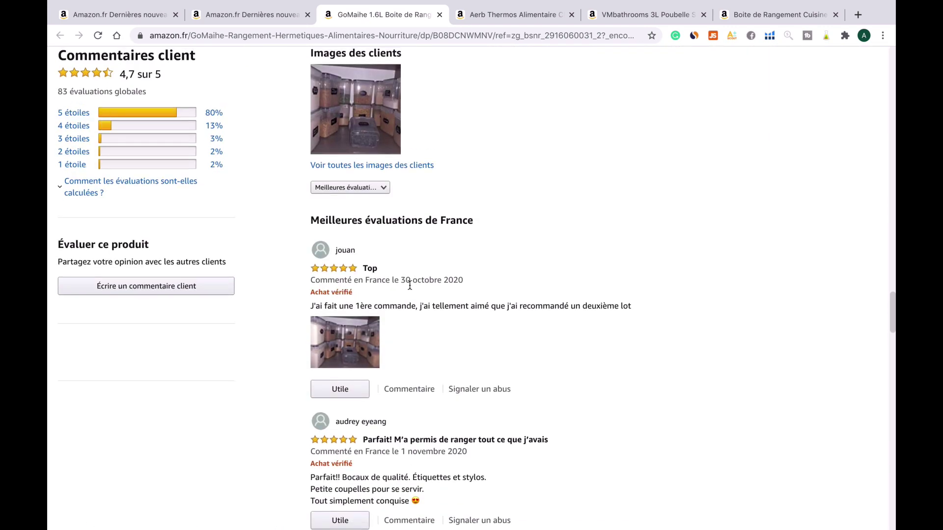
Copy "Boite de Rangement Cuisine" from the GoMaihe product title and search for it across all Amazon.fr categories
scroll(410, 285, up, 2)
scroll(410, 285, up, 20)
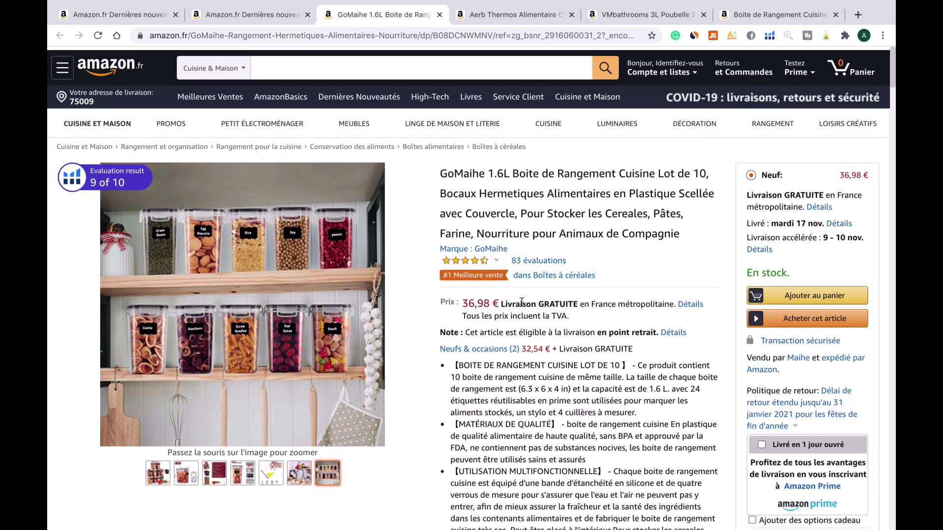
drag(512, 171, 654, 175)
key(ctrl+c)
click(213, 64)
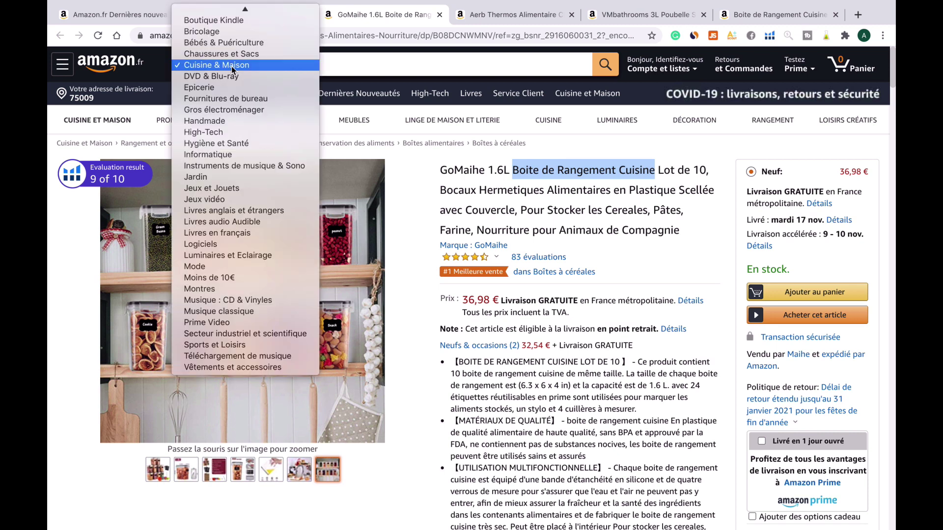
click(213, 11)
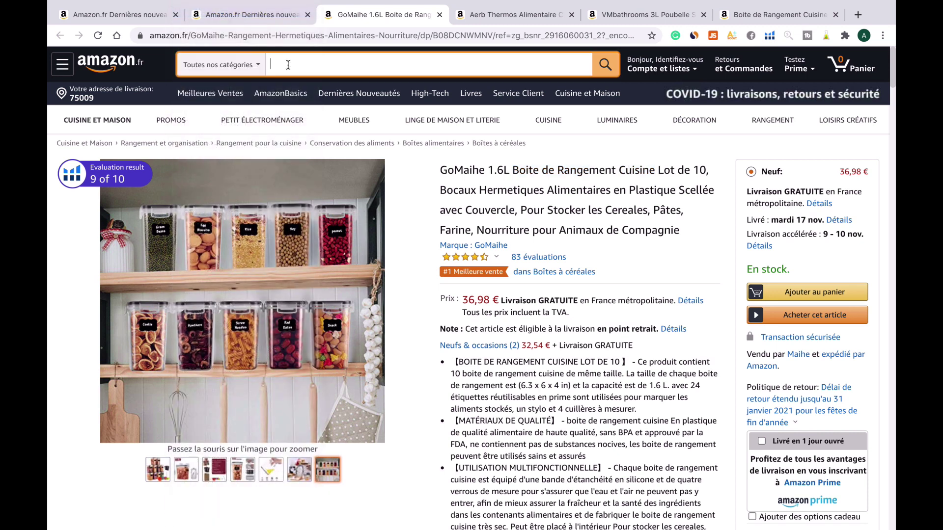
click(294, 66)
key(ctrl+v)
key(Return)
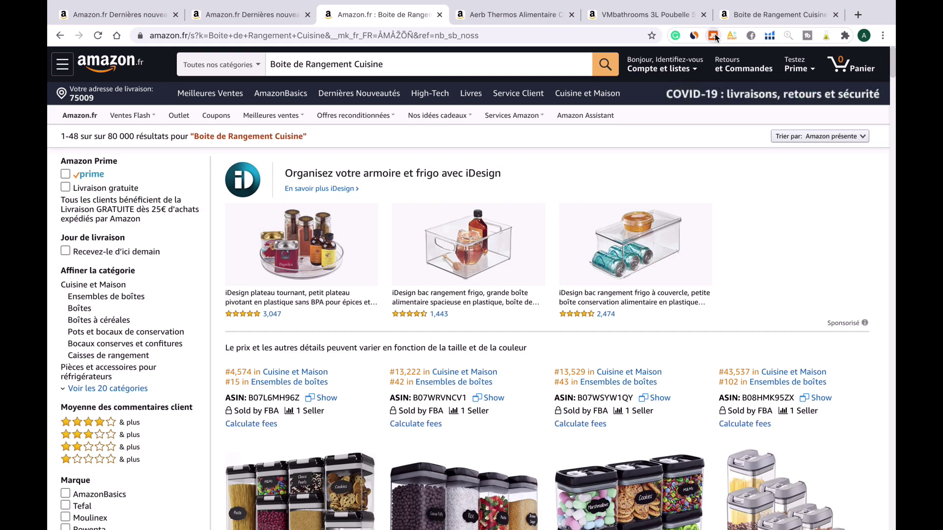
Run JungleScout on the search results, review the listed products' sales, revenue and reviews, and close it
click(715, 36)
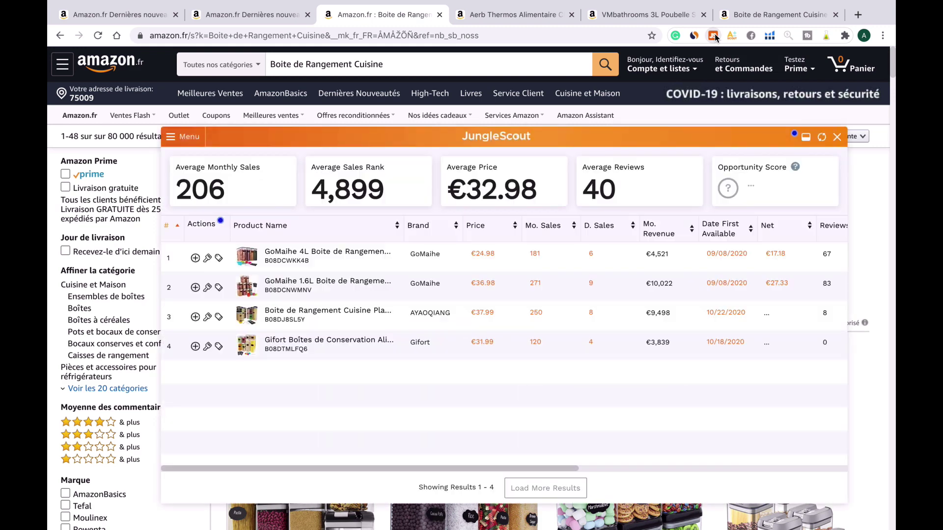
scroll(591, 351, down, 5)
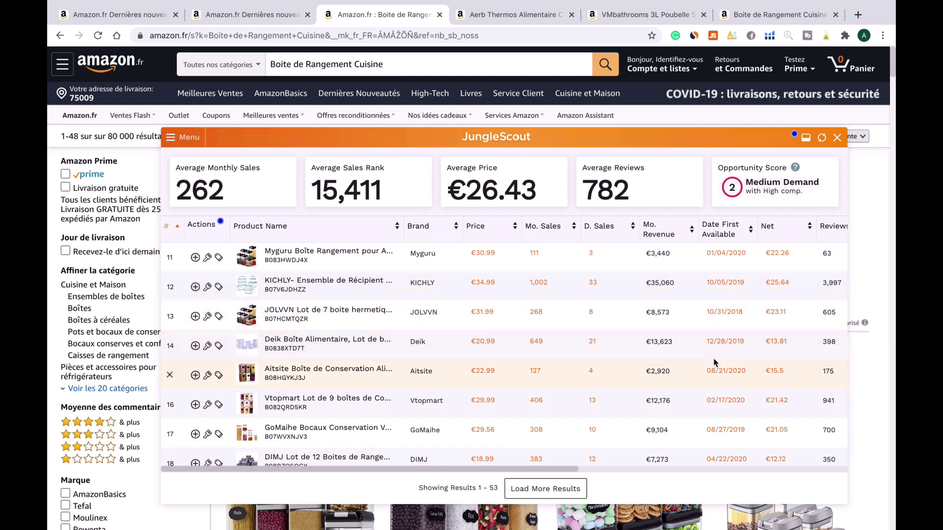
scroll(714, 363, down, 3)
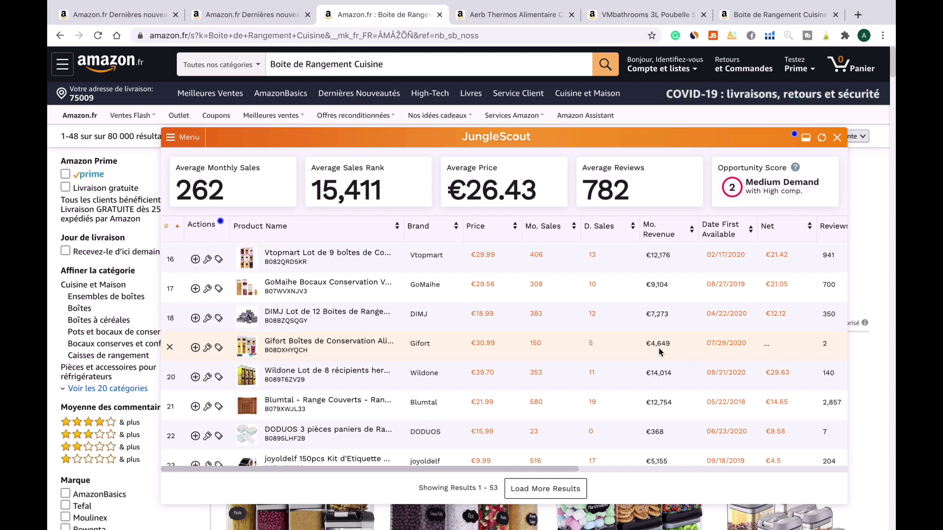
scroll(662, 349, down, 3)
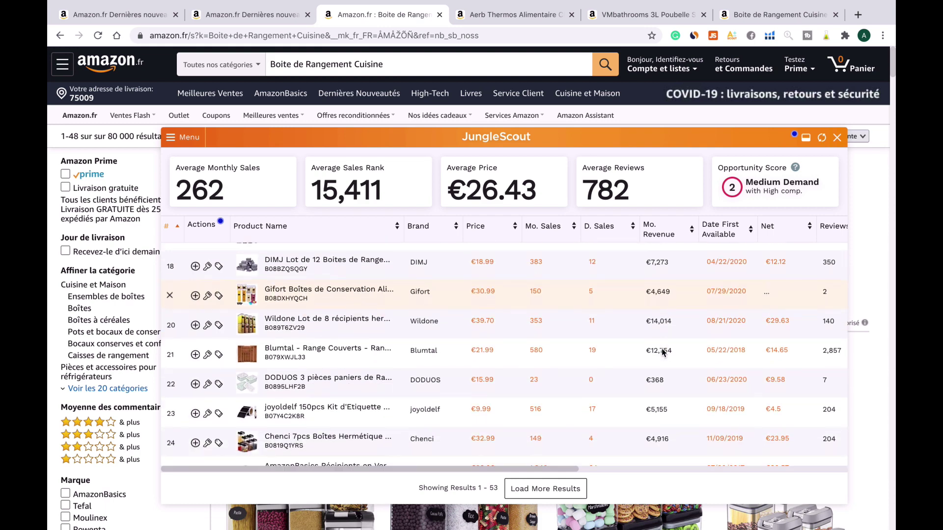
scroll(661, 349, down, 2)
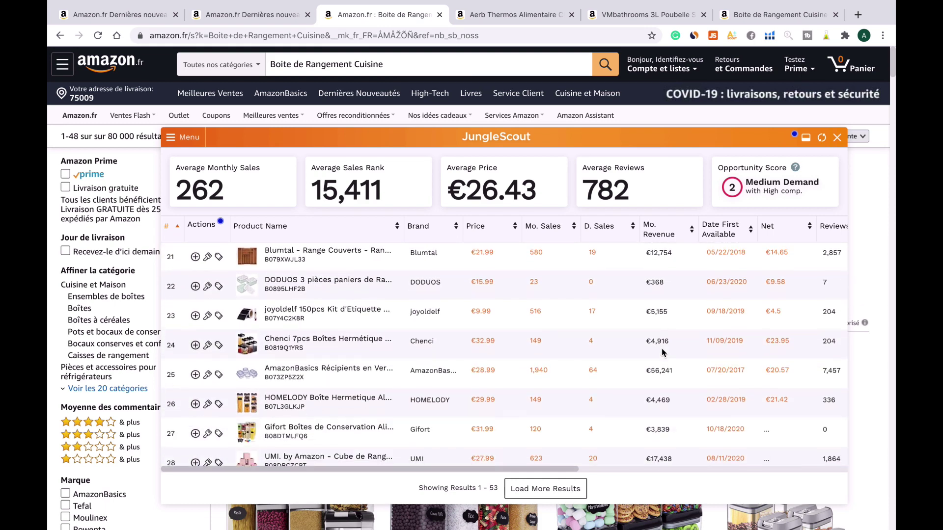
scroll(662, 348, down, 1)
scroll(661, 351, down, 3)
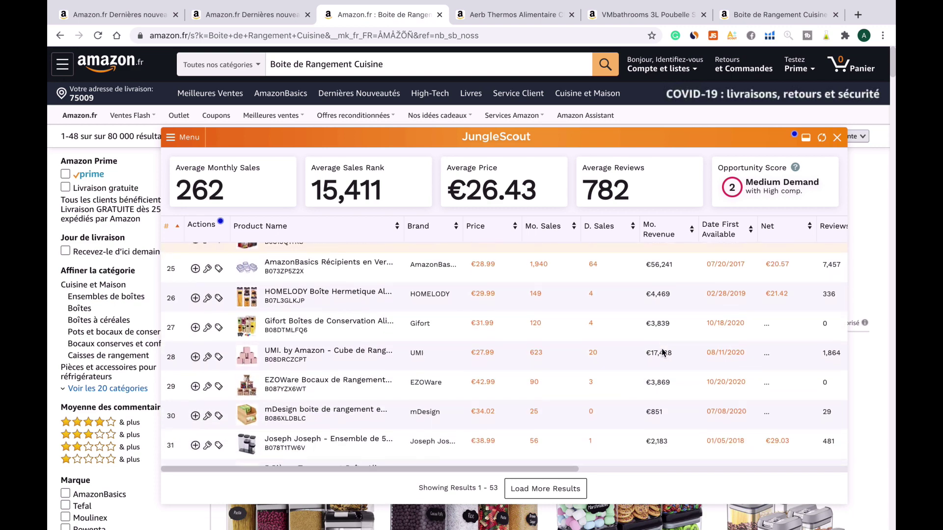
click(822, 138)
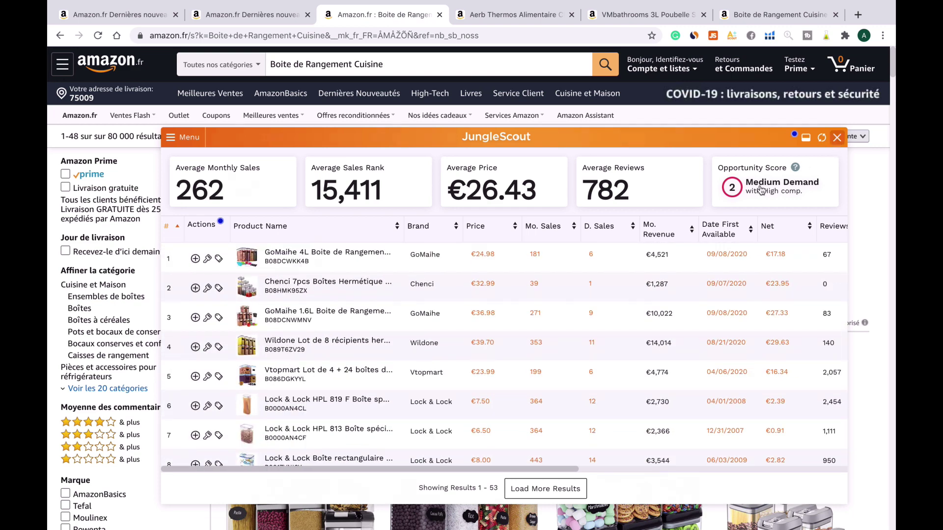
click(837, 139)
Compare the images, prices and ratings of the kitchen storage boxes in the Amazon search results
scroll(540, 376, down, 10)
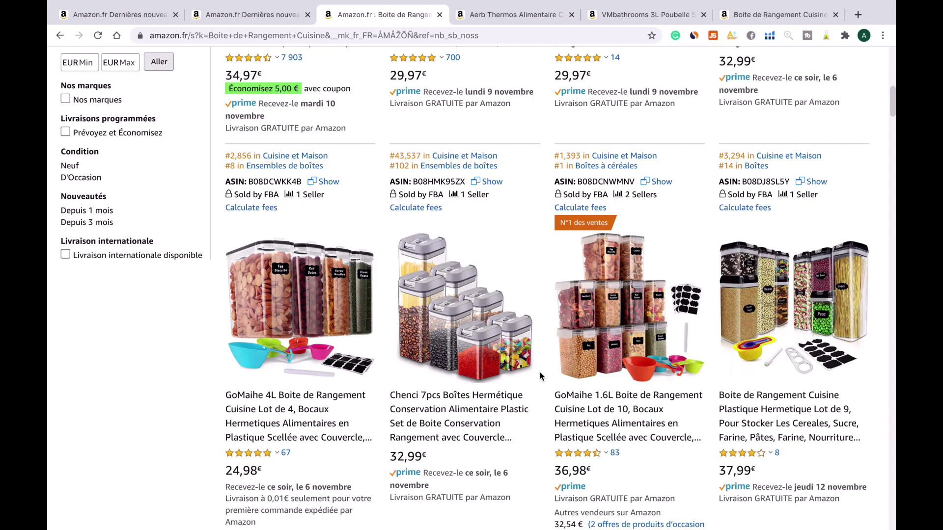
scroll(540, 377, up, 7)
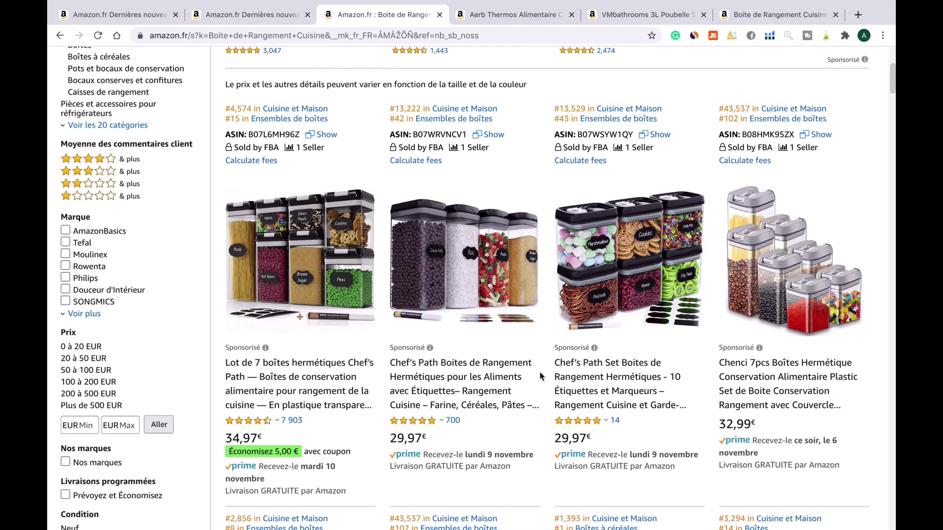
scroll(540, 376, up, 5)
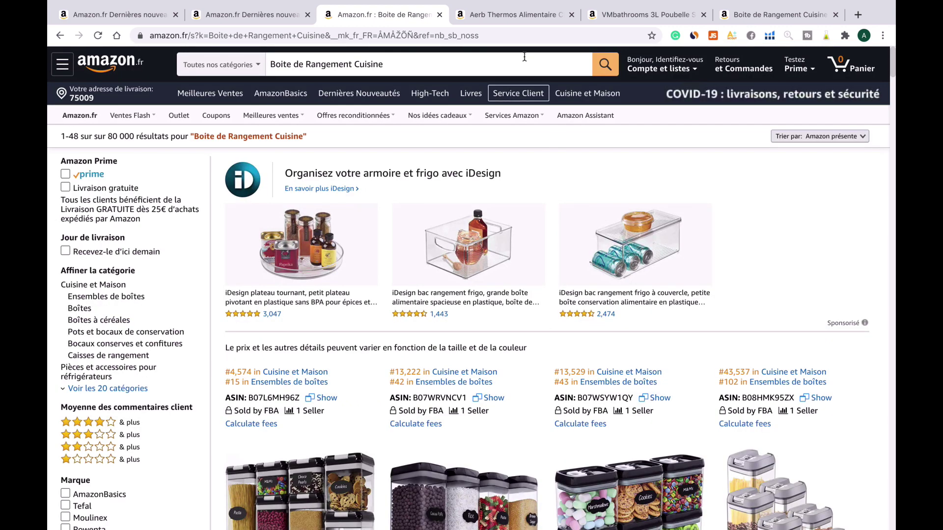
View the already opened Aerb Thermos, VMbathrooms 3L Poubelle and Boite de Rangement Lot de 9 product pages
click(517, 17)
click(618, 28)
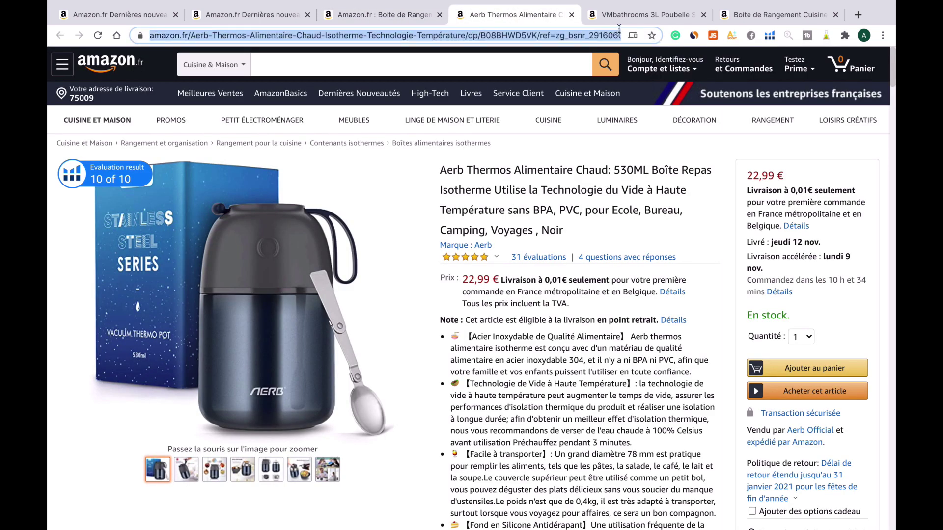
click(624, 22)
click(779, 15)
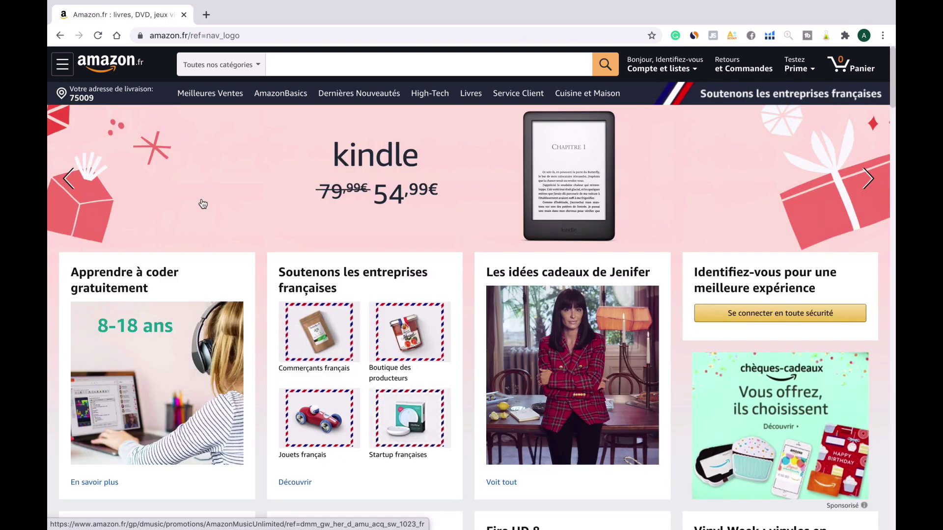
Enter "des" in the Amazon.fr product search and run the suggested search "desserte cuisine"
click(297, 66)
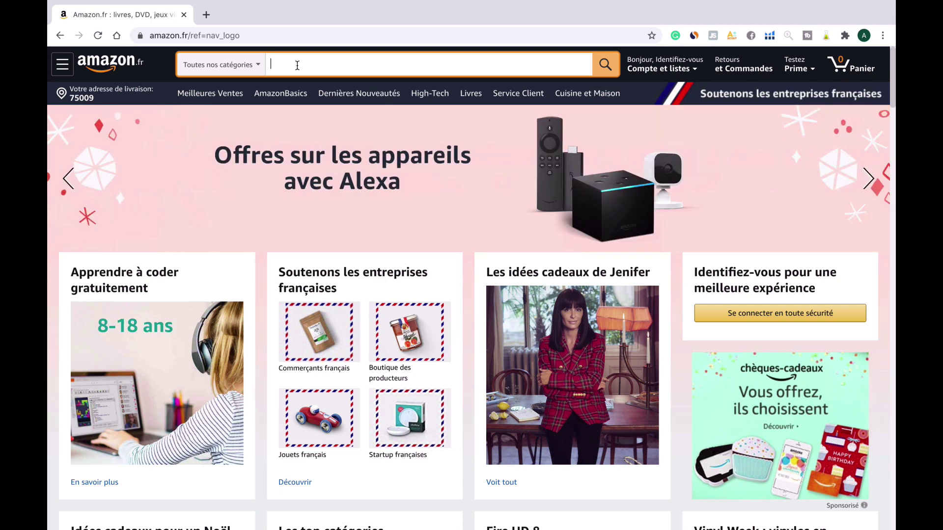
text(d)
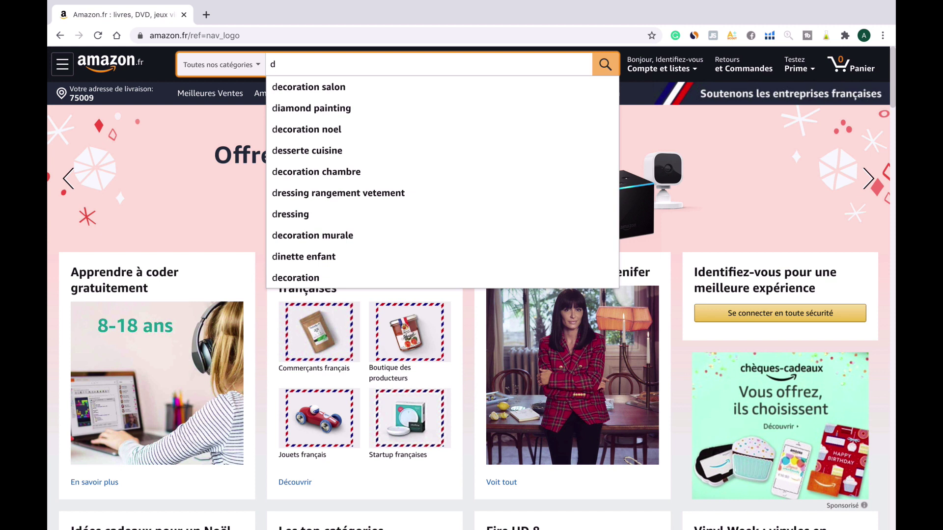
text(e)
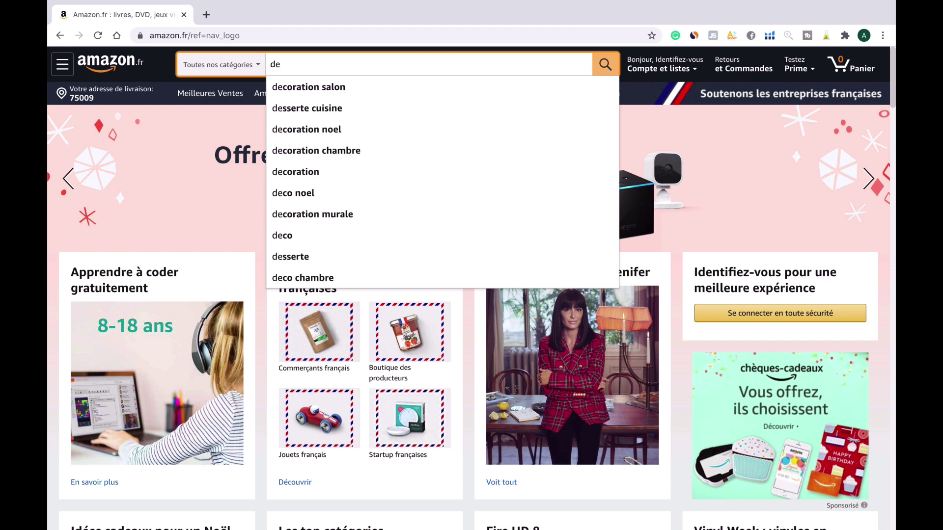
text(s)
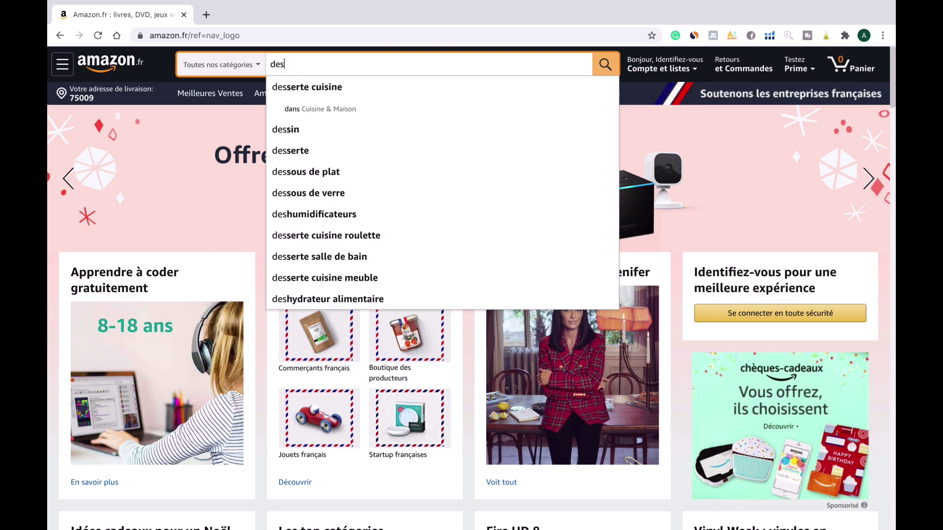
click(298, 88)
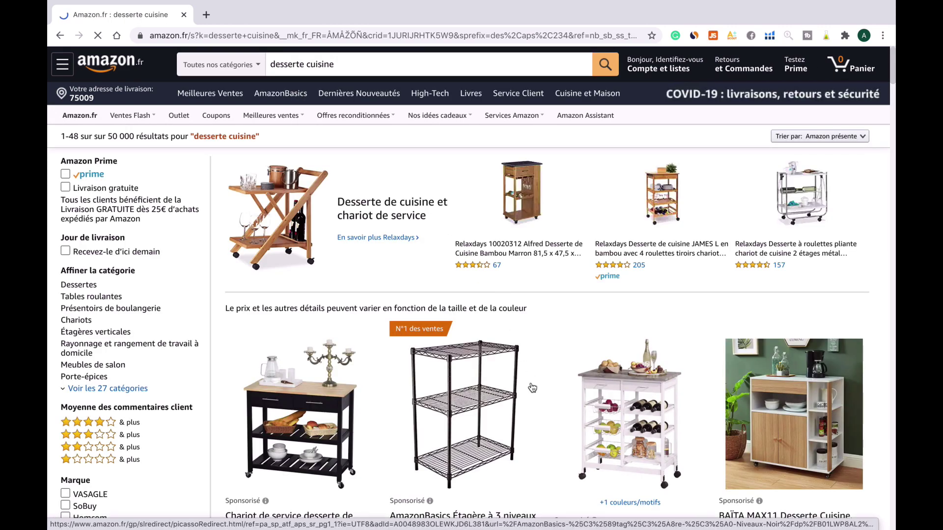
Browse the kitchen trolley search results, checking their designs, prices and ratings
scroll(532, 388, down, 6)
scroll(532, 388, down, 5)
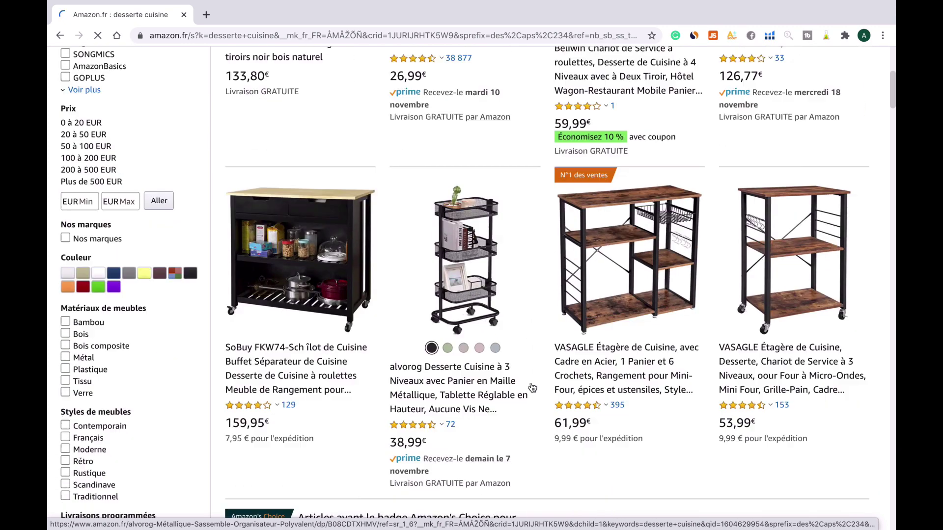
scroll(531, 387, down, 6)
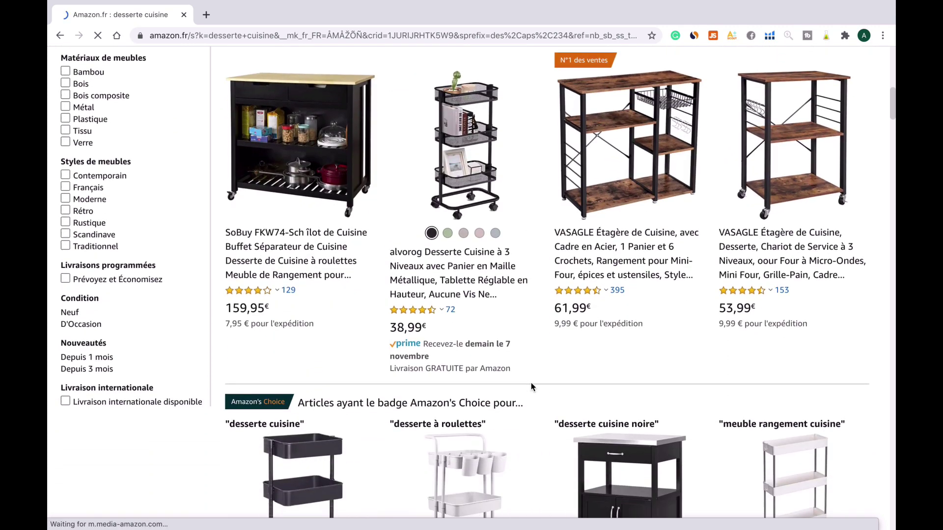
Analyse the "desserte cuisine" search results in JungleScout and sort them by number of reviews in descending order
scroll(531, 387, down, 4)
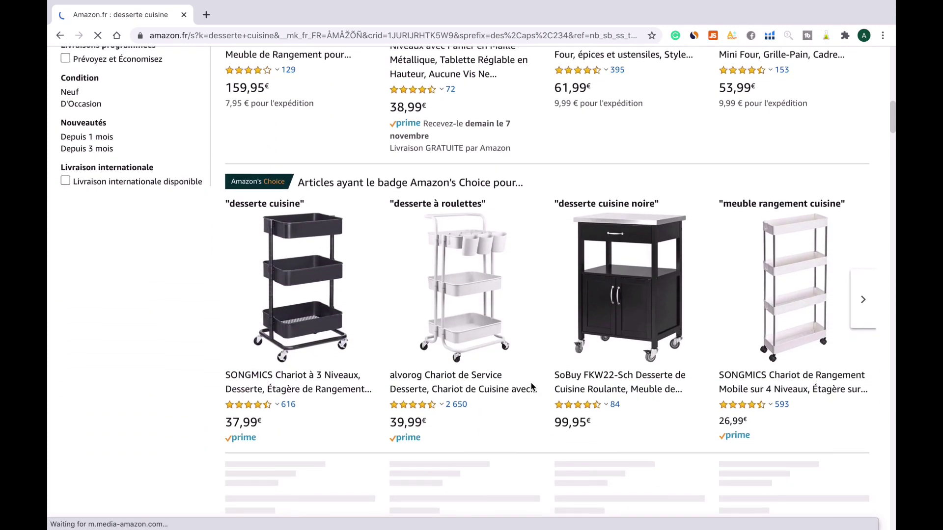
scroll(531, 387, up, 20)
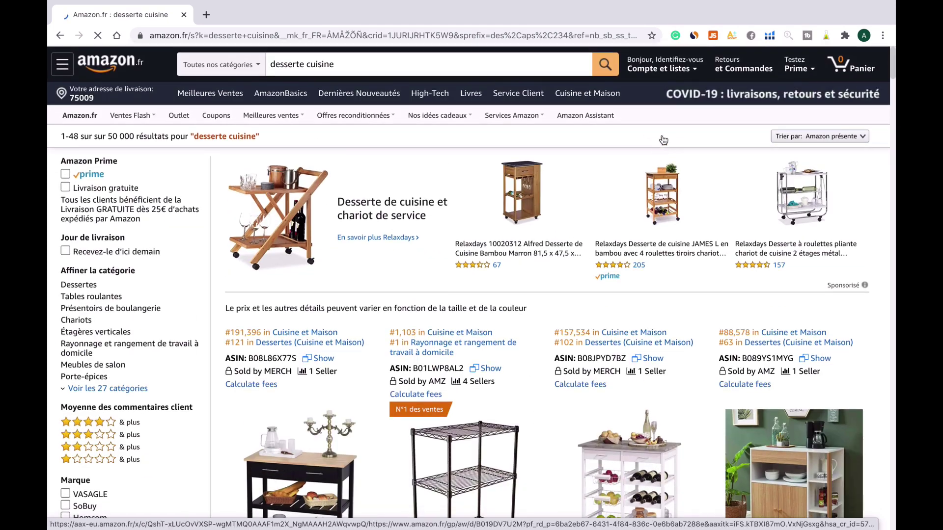
click(712, 36)
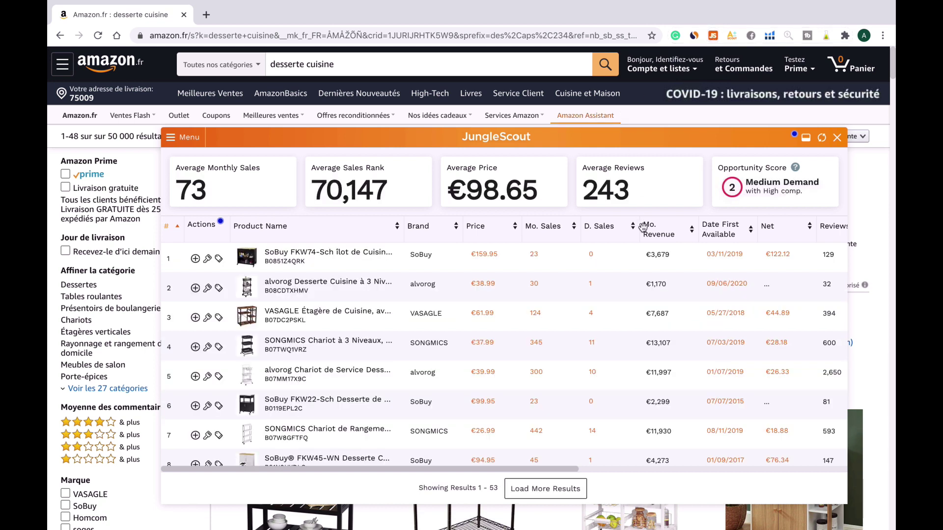
scroll(645, 291, right, 3)
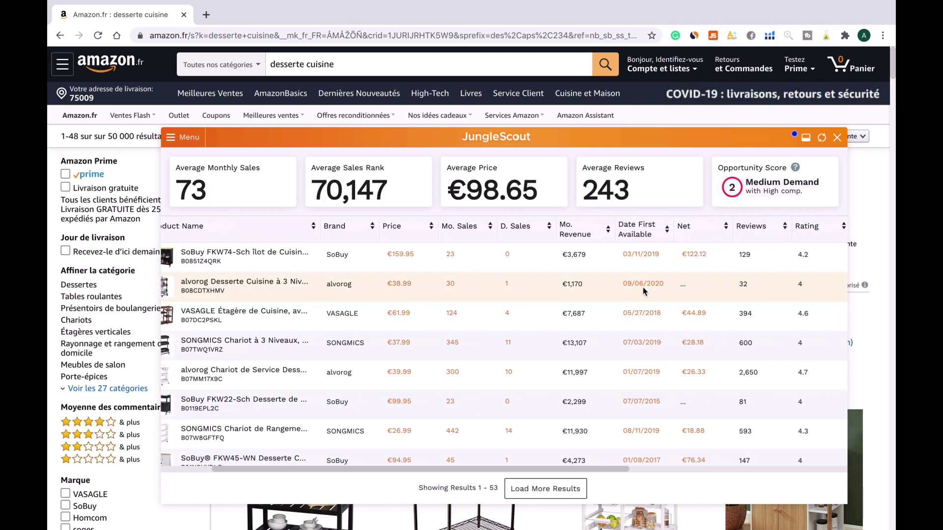
click(747, 227)
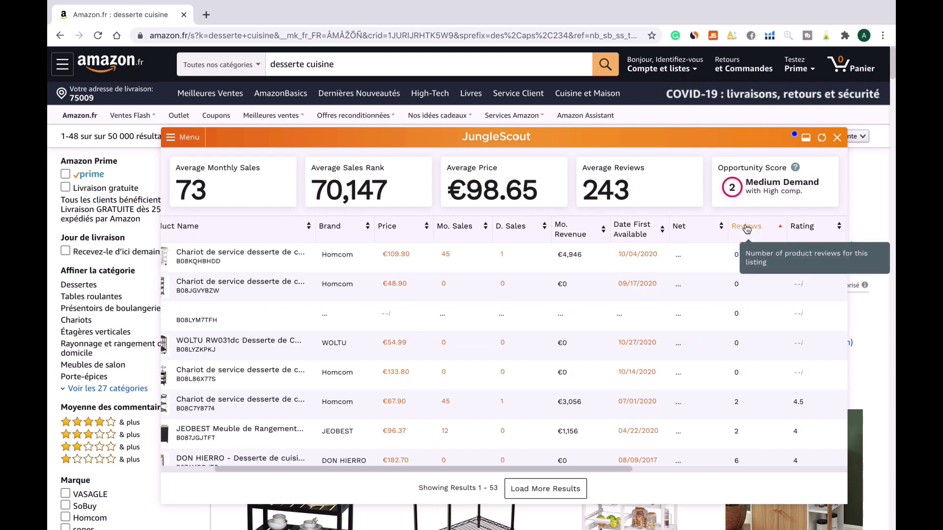
click(747, 227)
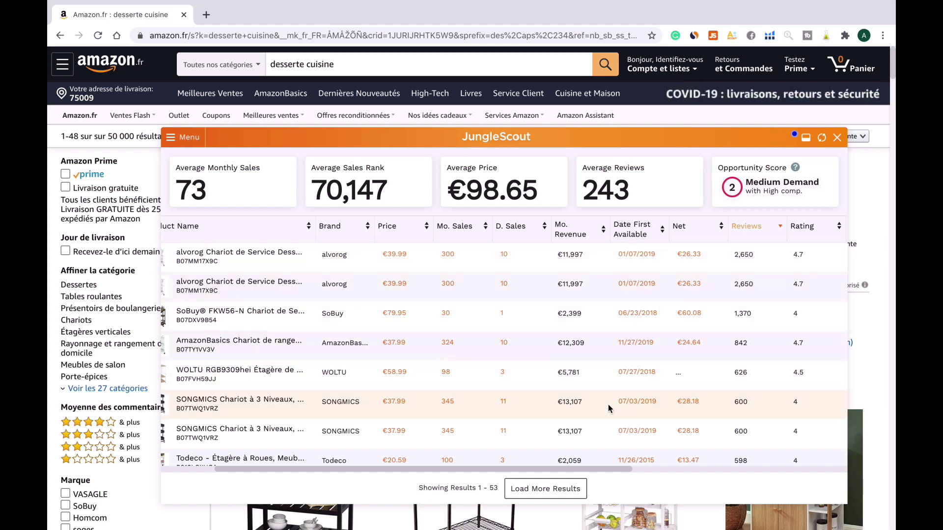
Compare review counts, monthly sales and revenue of the kitchen trolleys in the JungleScout results and close the overlay
scroll(609, 408, down, 1)
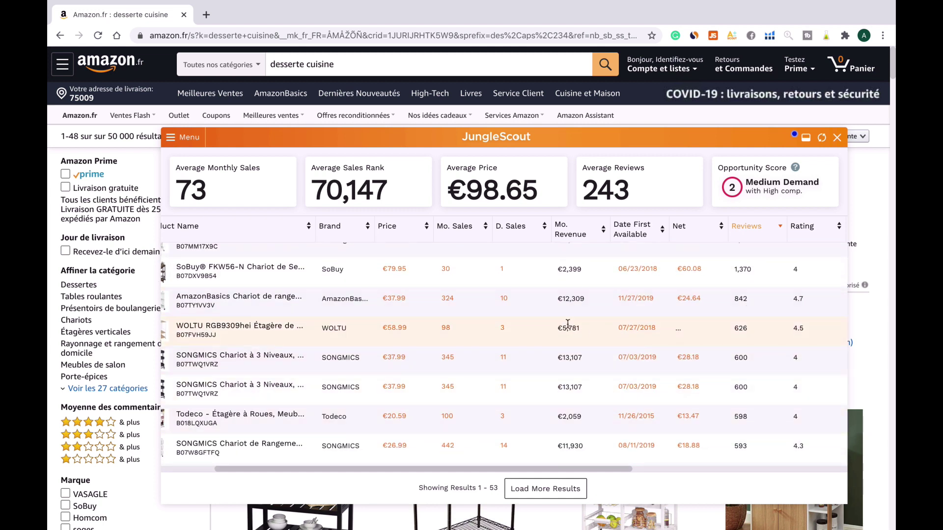
scroll(657, 378, down, 2)
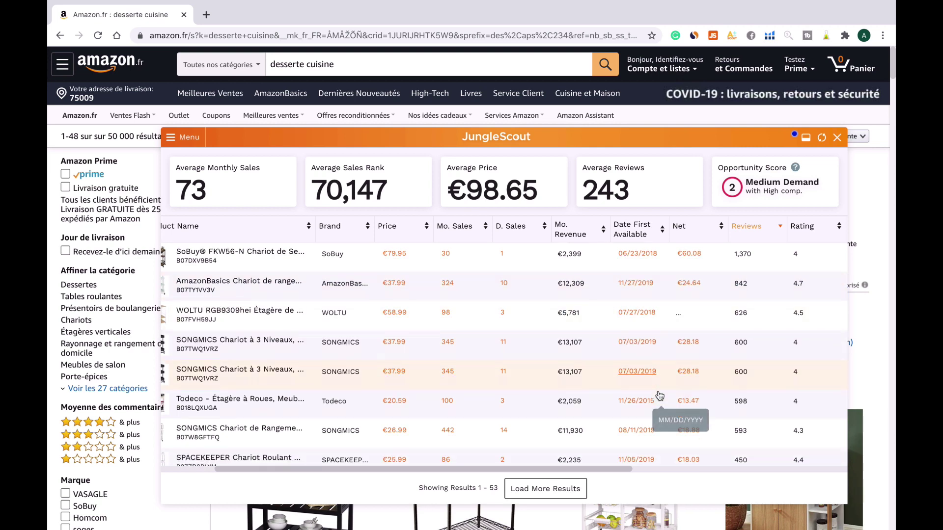
scroll(660, 395, down, 4)
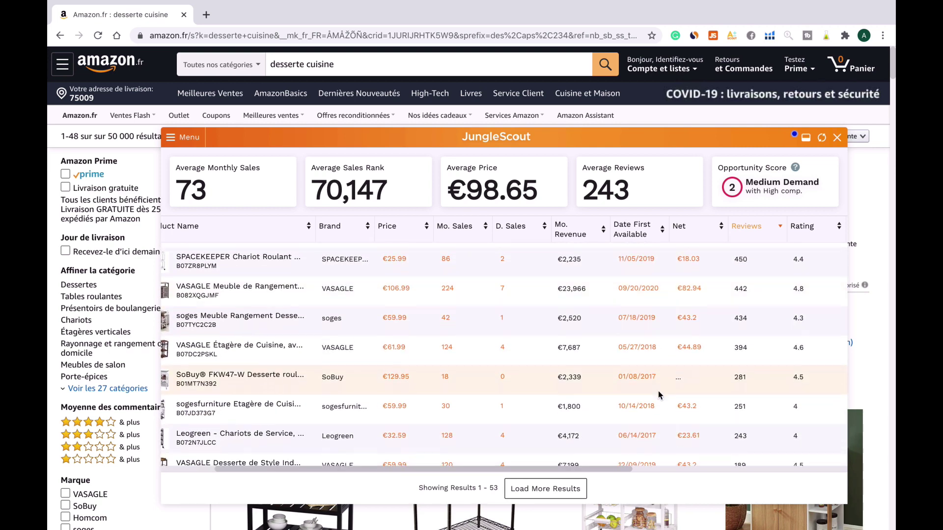
scroll(660, 395, up, 1)
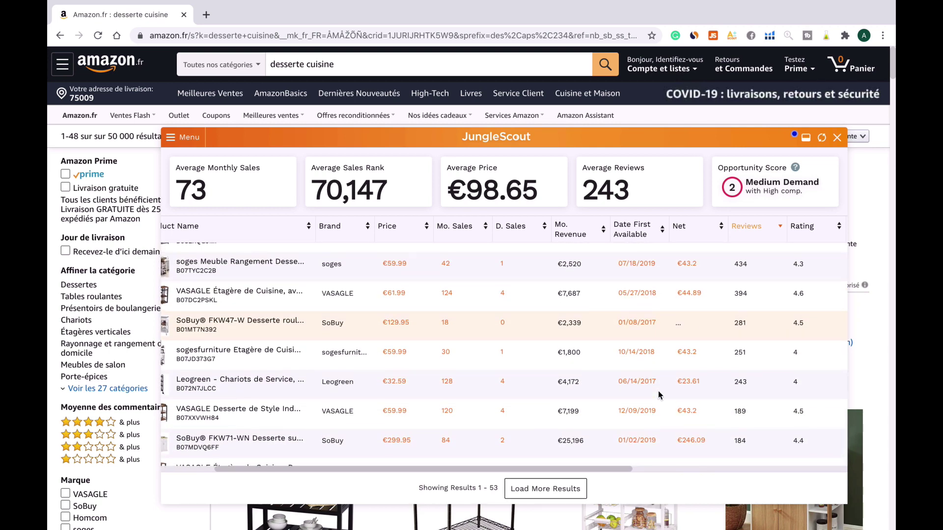
scroll(658, 392, up, 1)
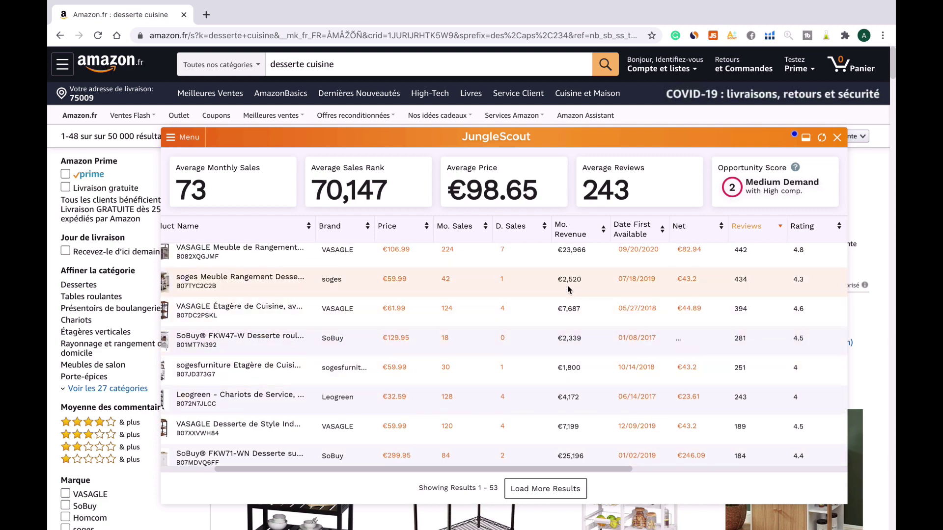
click(837, 140)
Clear "desserte cuisine" from the Amazon.fr product search
click(358, 64)
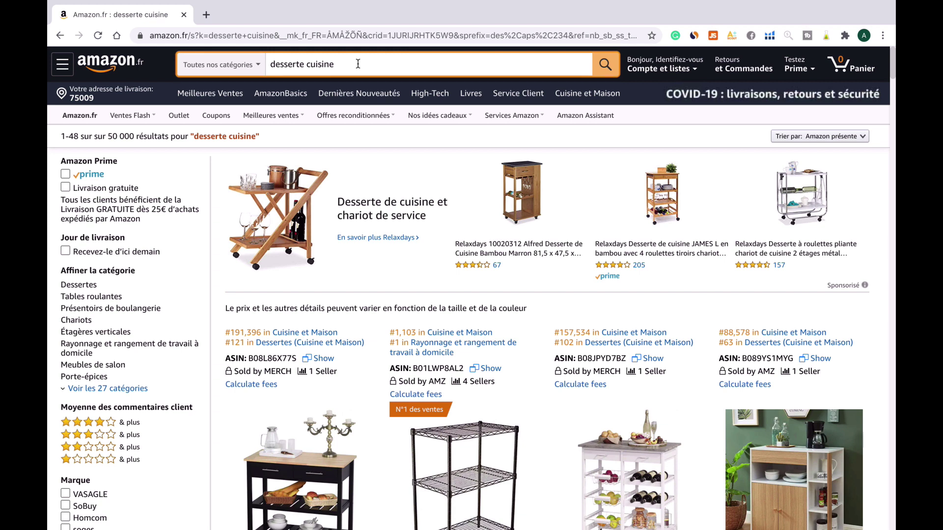
key(BackSpace)
key(BackSpace)
key(BackSpace)
key(BackSpace)
key(BackSpace)
key(BackSpace)
key(BackSpace)
key(BackSpace)
key(BackSpace)
key(BackSpace)
key(BackSpace)
key(BackSpace)
key(BackSpace)
key(BackSpace)
key(BackSpace)
key(BackSpace)
text(he)
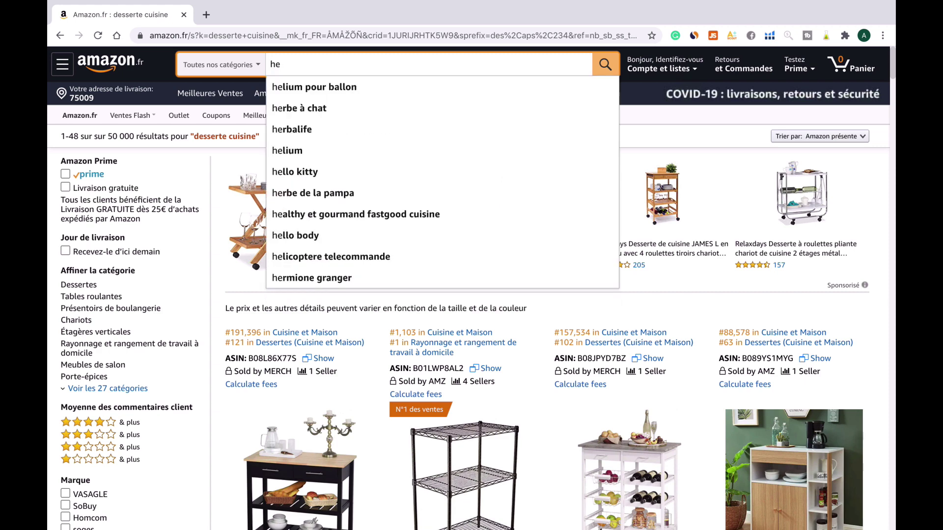
key(BackSpace)
key(BackSpace)
Enter "pou" in the Amazon.fr product search and run the suggested search "poubelle cuisine"
text(po)
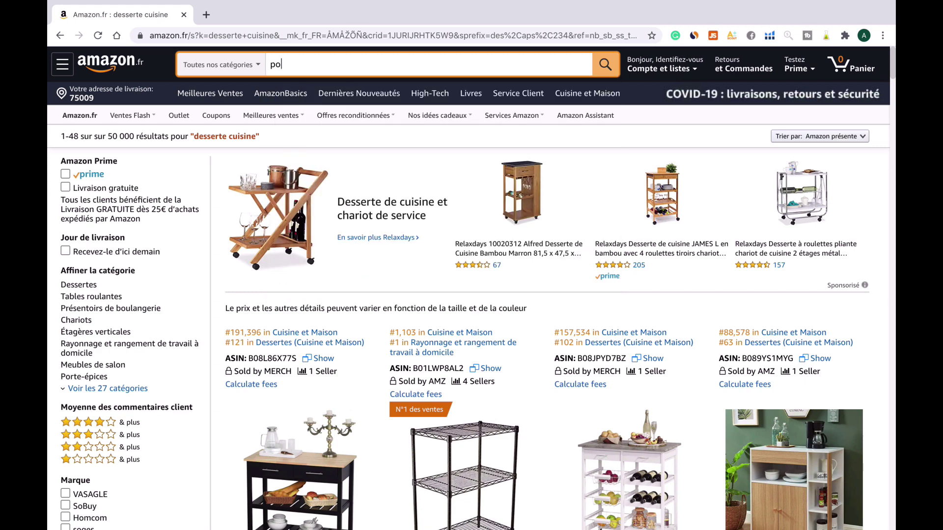
text(u)
key(Down)
key(Return)
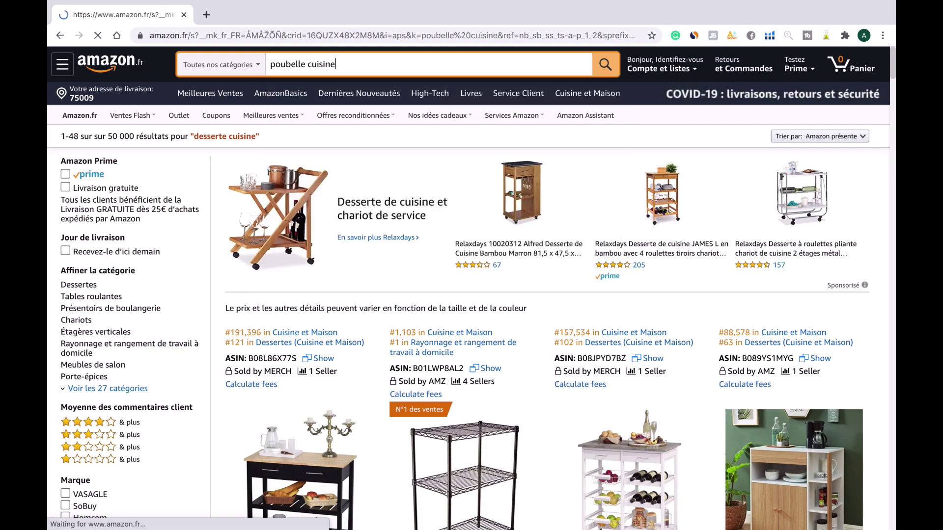
Browse the kitchen bin search results, checking their designs, prices, ratings and seller details
scroll(597, 394, down, 8)
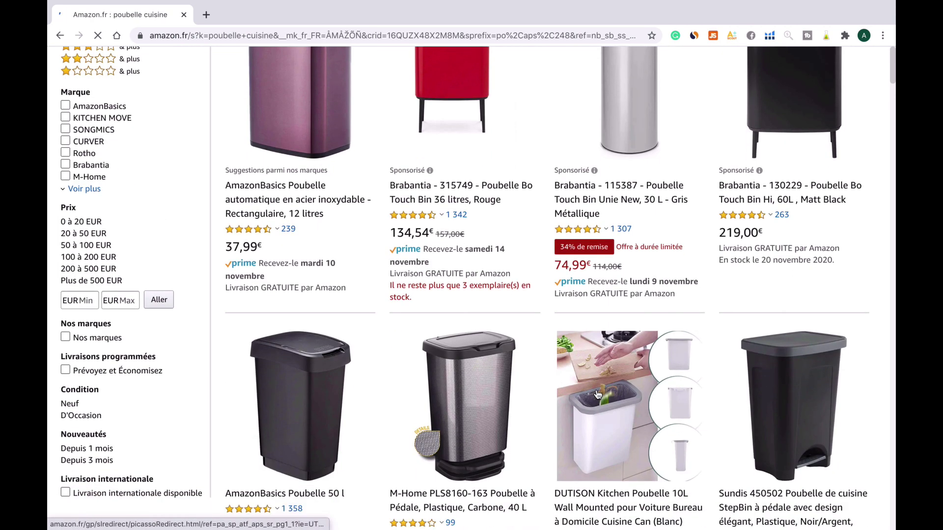
scroll(598, 394, down, 15)
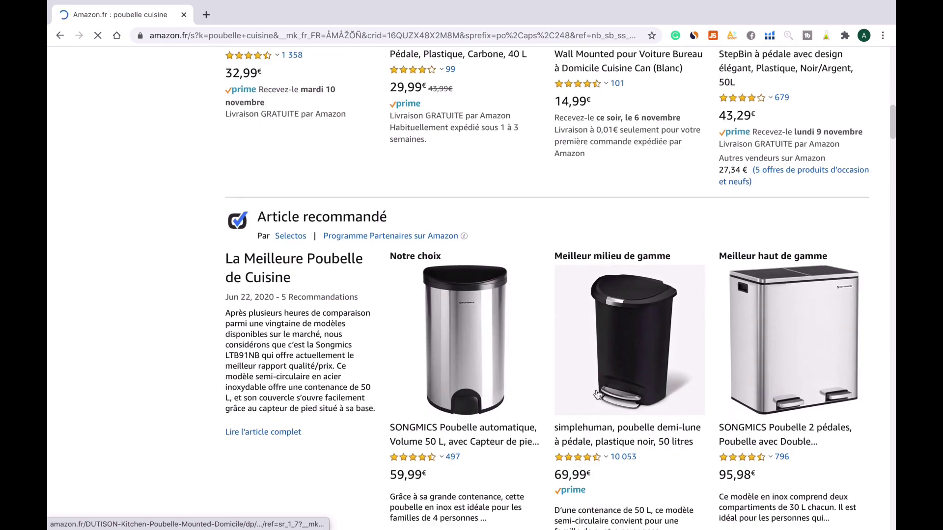
scroll(598, 395, up, 3)
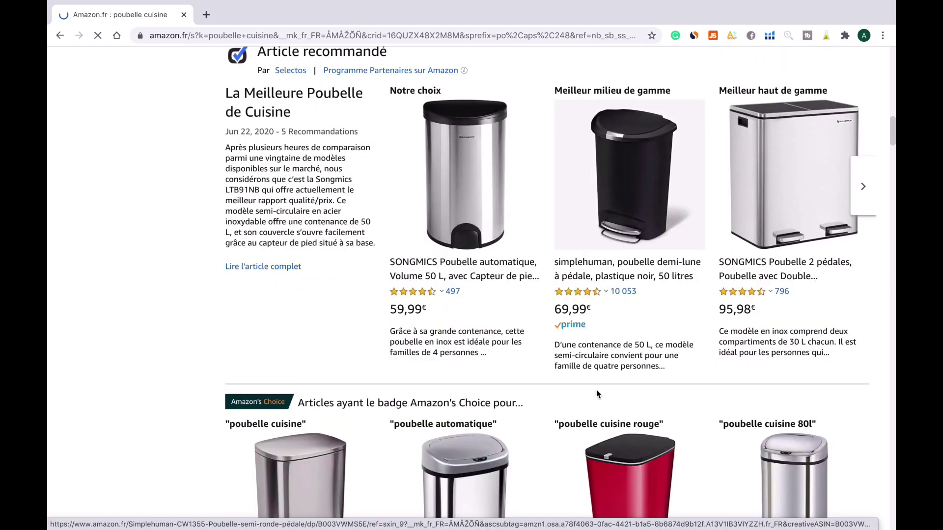
scroll(597, 390, down, 10)
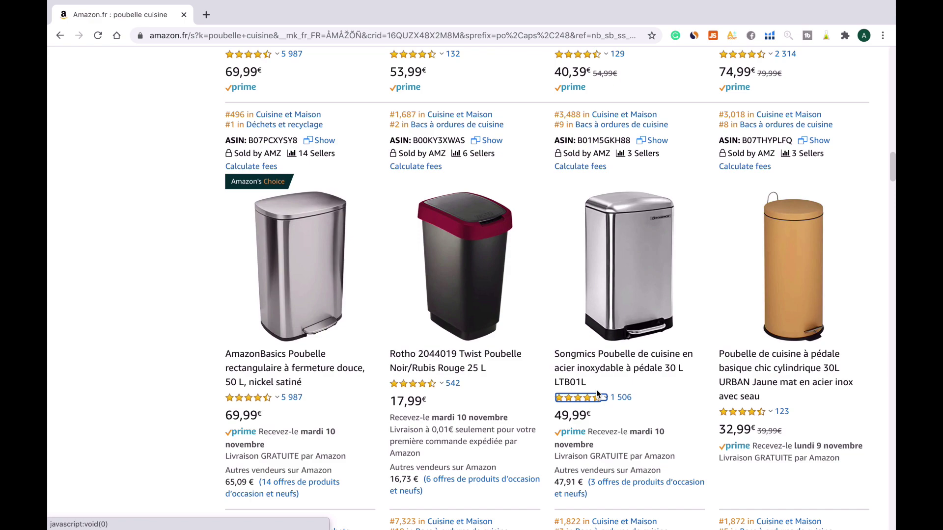
scroll(596, 390, up, 20)
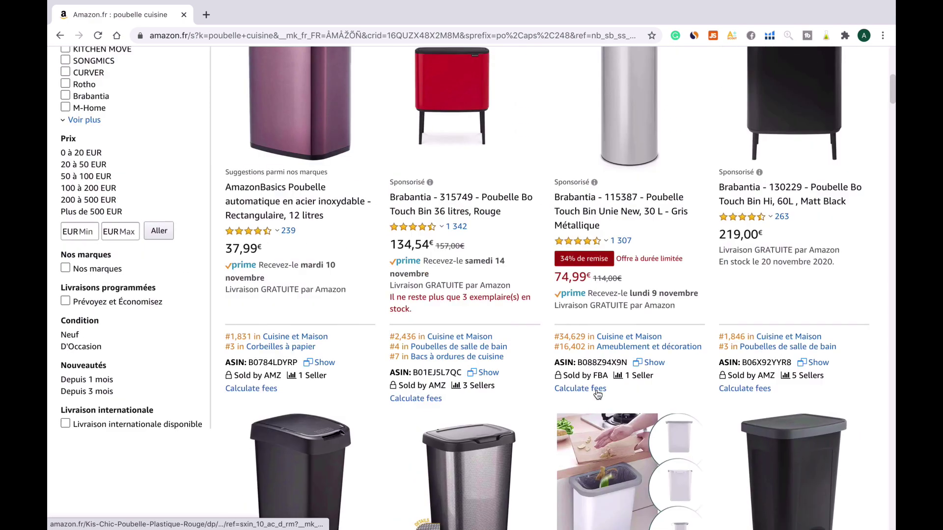
scroll(597, 395, down, 4)
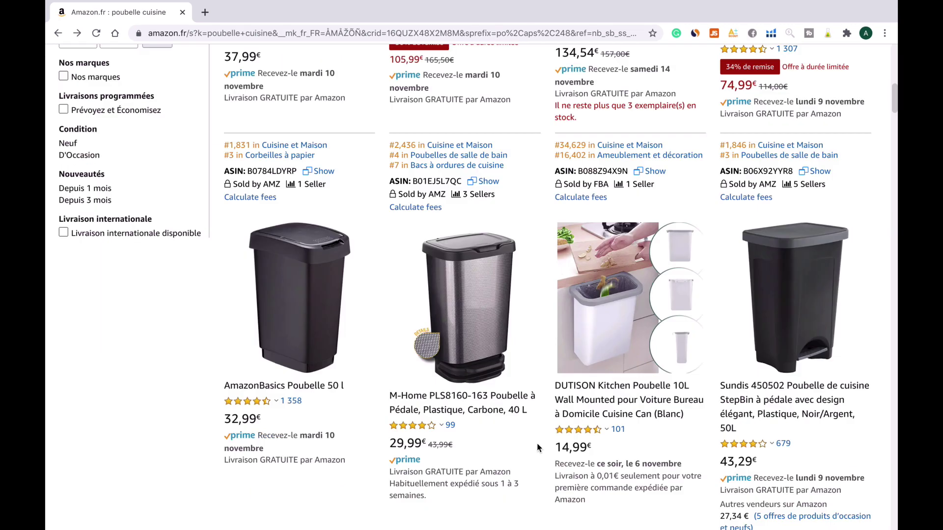
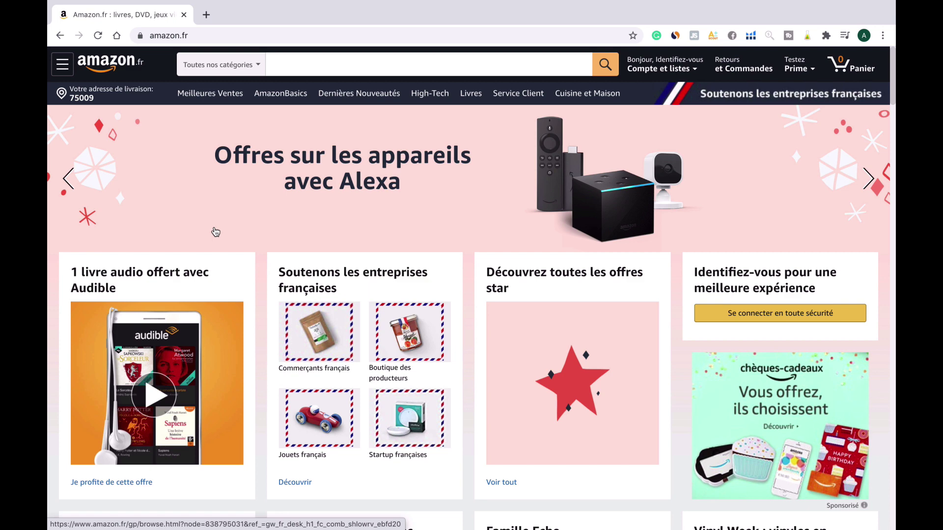
Open the Amazon.fr best sellers in Bébé et Puériculture and analyse them in JungleScout with more results loaded
click(210, 96)
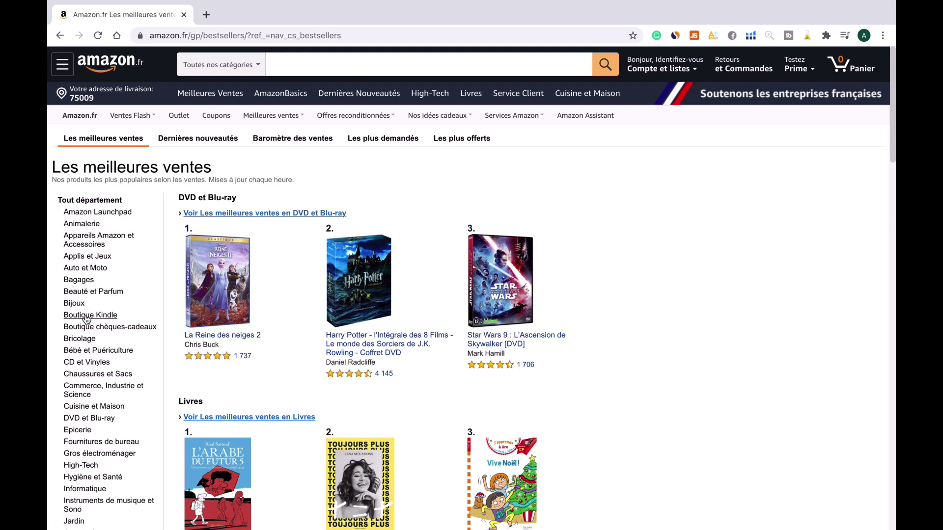
click(85, 352)
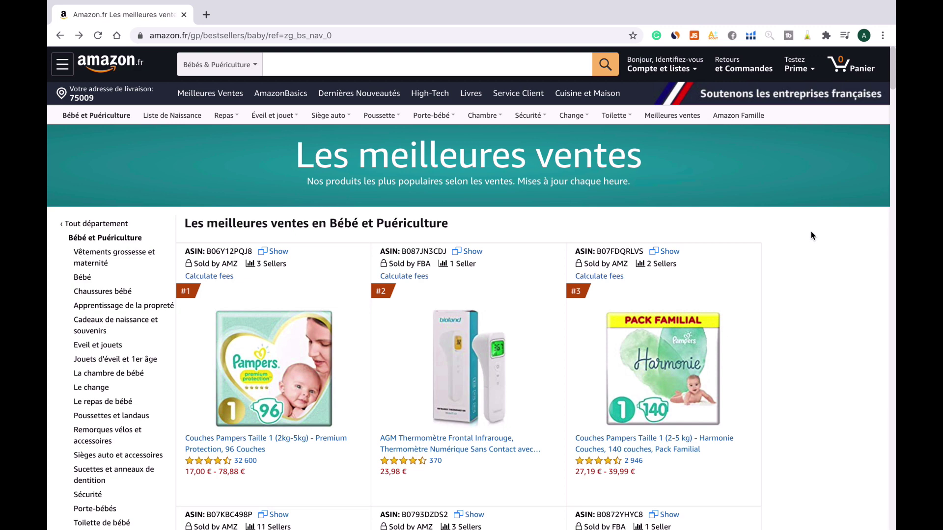
click(695, 37)
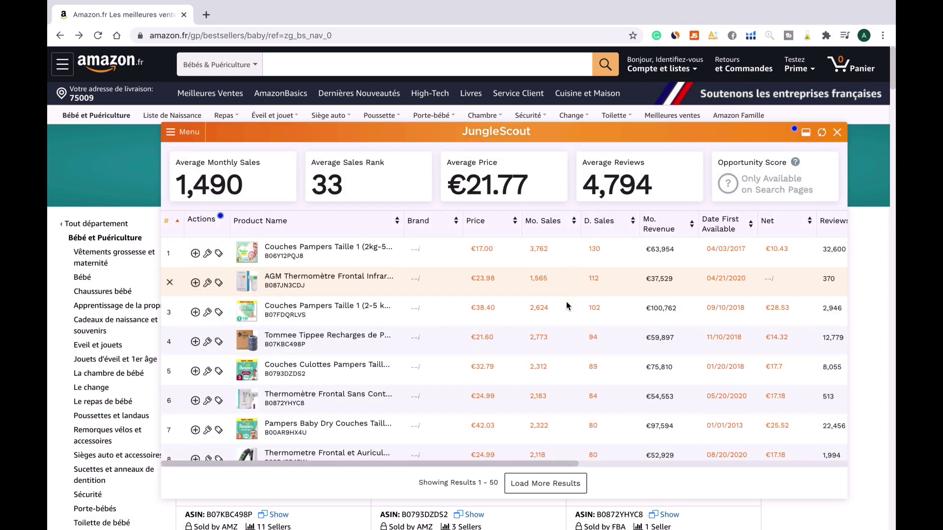
click(531, 489)
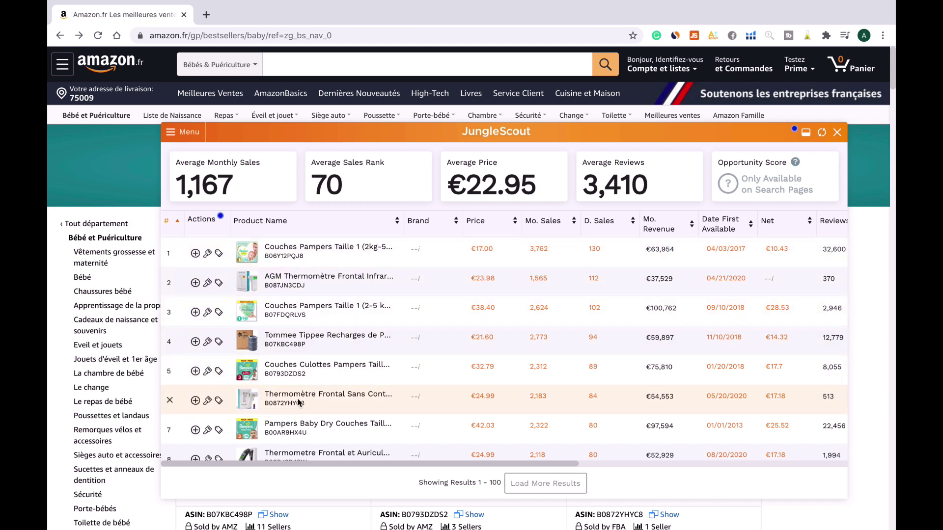
Check the JungleScout data for the sixth-ranked Thermomètre Frontal Sans Contact and open its Amazon product page
mouse_move(297, 401)
scroll(829, 401, right, 5)
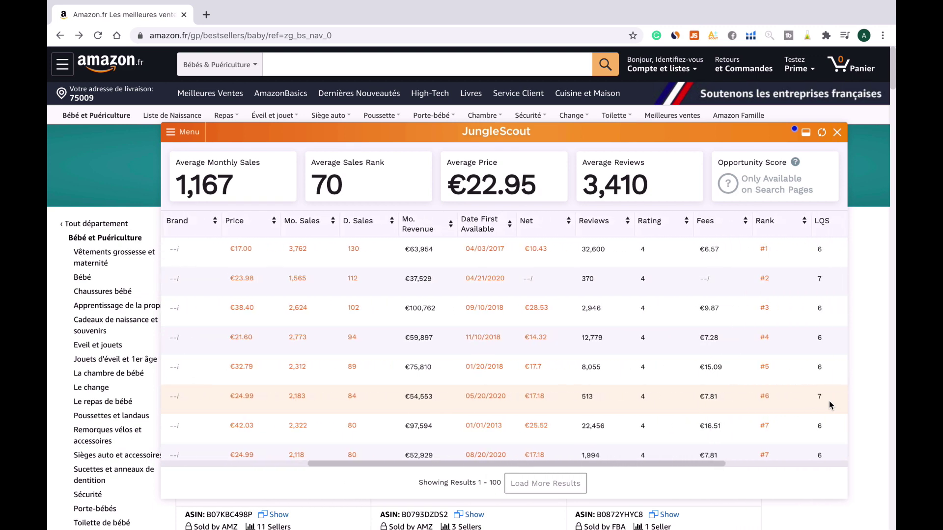
scroll(829, 401, left, 5)
click(290, 393)
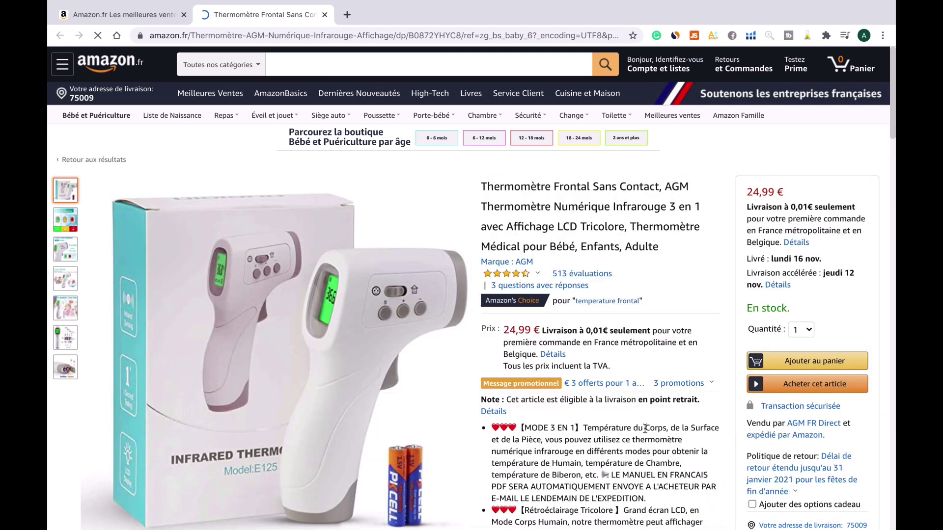
Read through the AGM forehead thermometer's product page, covering its description, offers, related products and technical information
scroll(644, 429, down, 2)
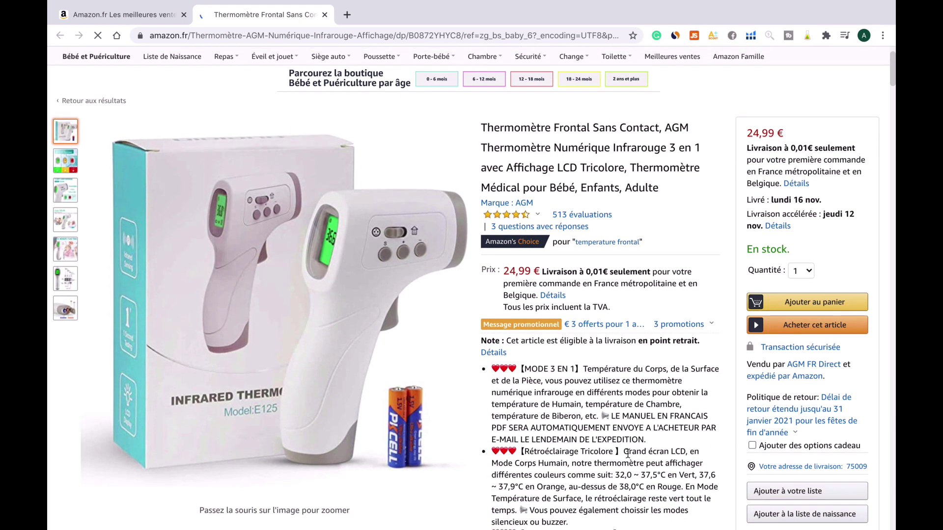
scroll(628, 454, down, 1)
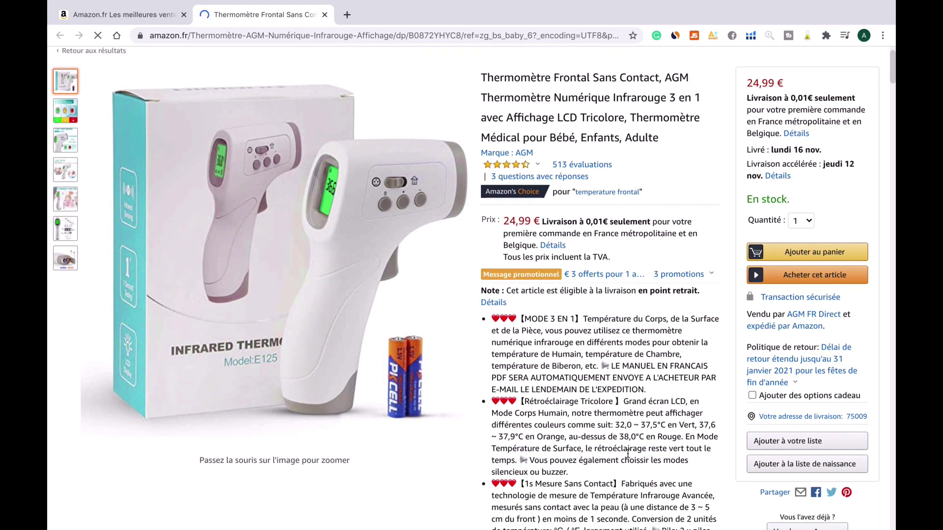
scroll(627, 454, down, 9)
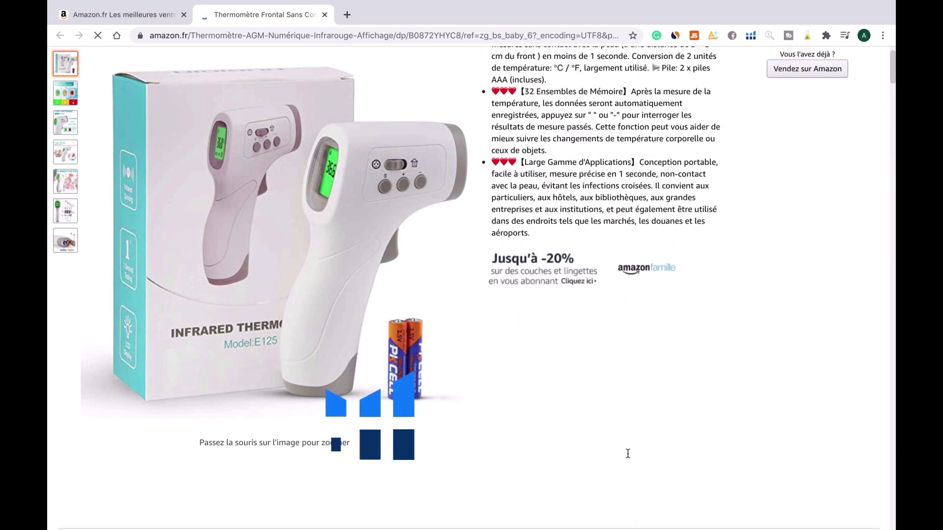
scroll(628, 453, down, 5)
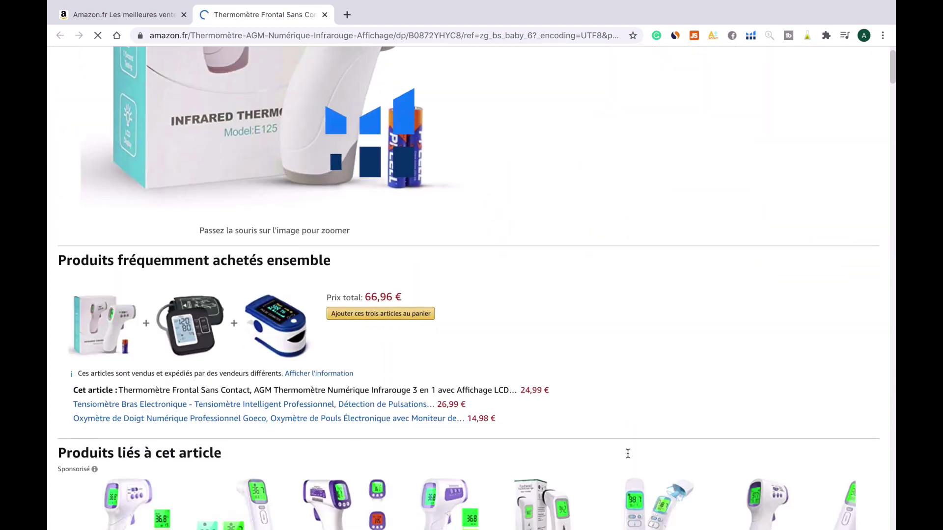
scroll(628, 454, down, 10)
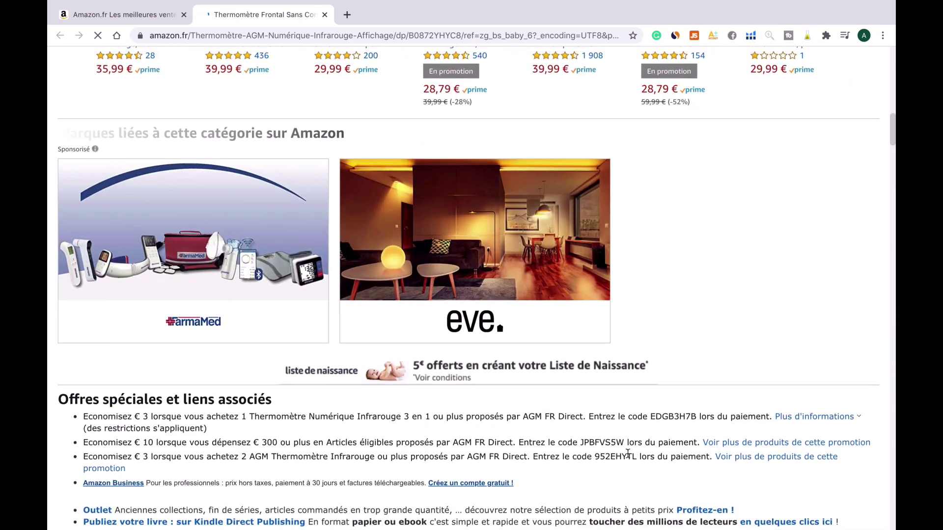
scroll(627, 454, down, 4)
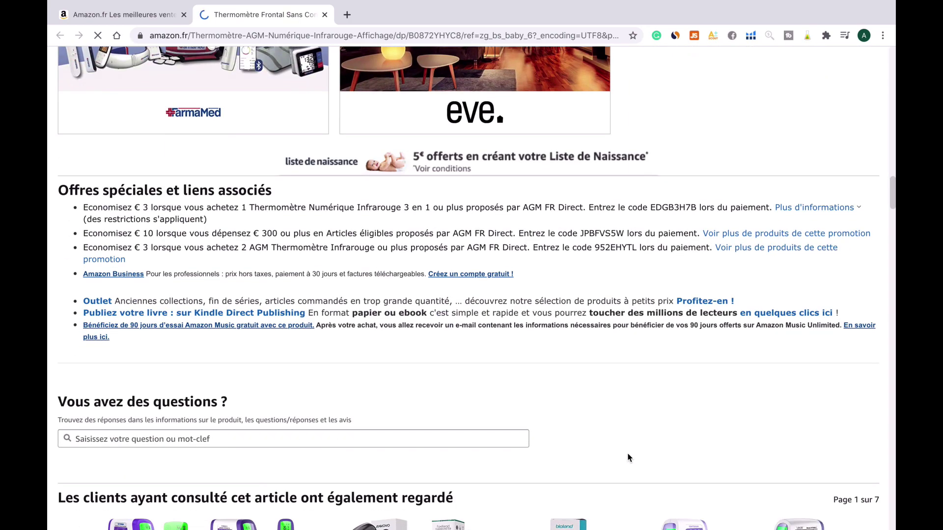
scroll(628, 457, down, 15)
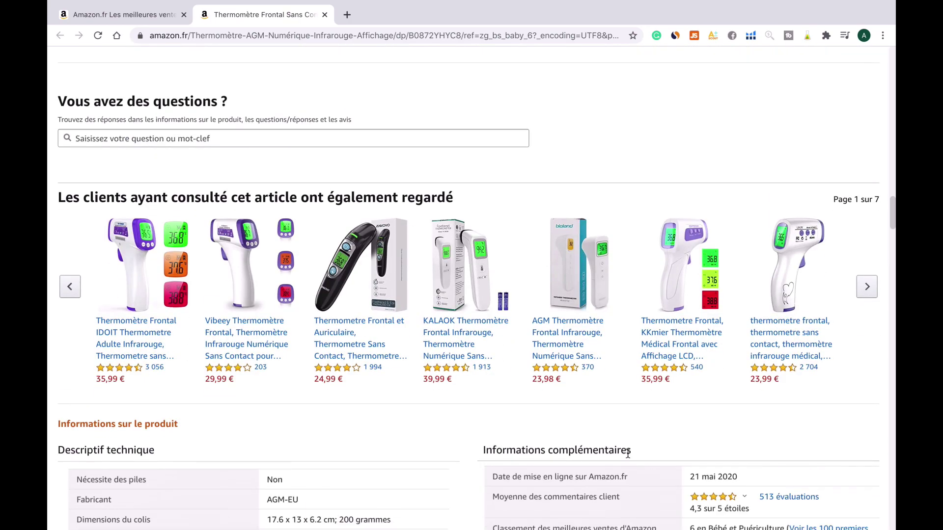
Look through the AGM thermometer's comparison table, illustrated product description and customer questions
scroll(627, 457, down, 15)
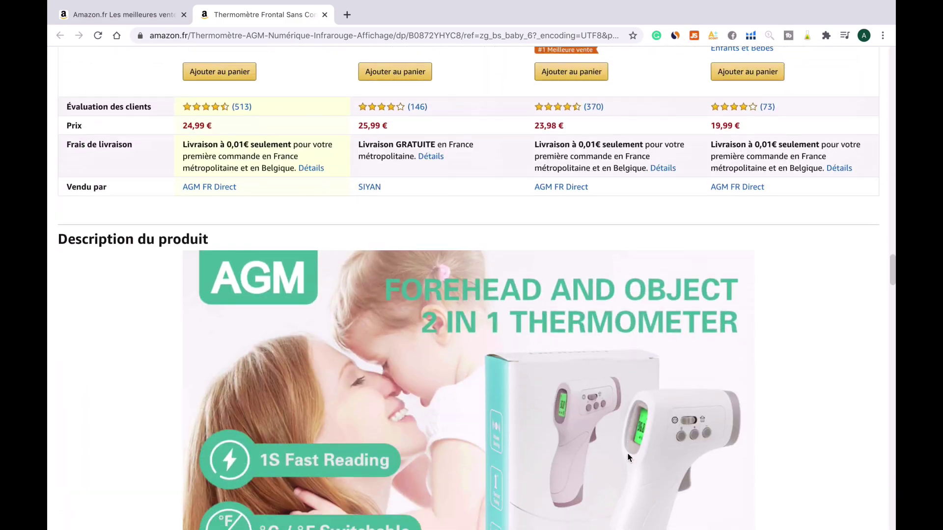
scroll(630, 458, down, 15)
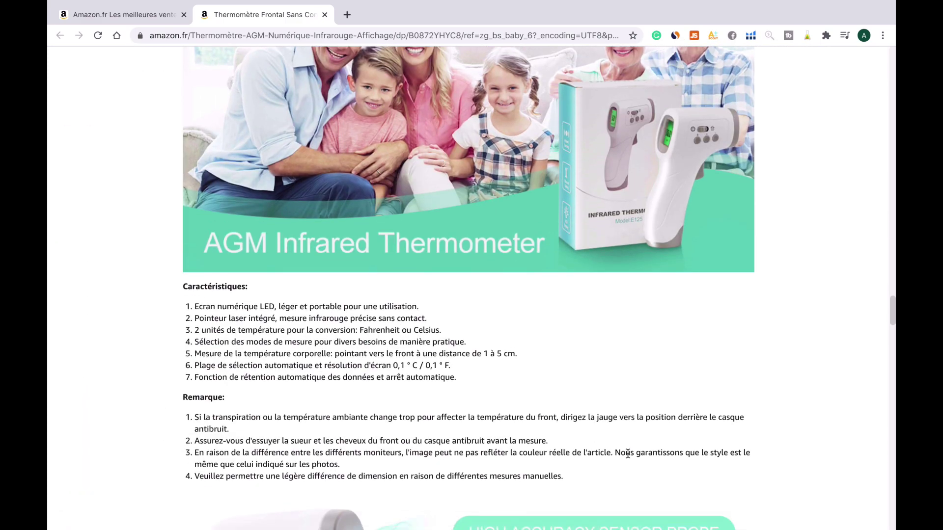
scroll(628, 458, down, 15)
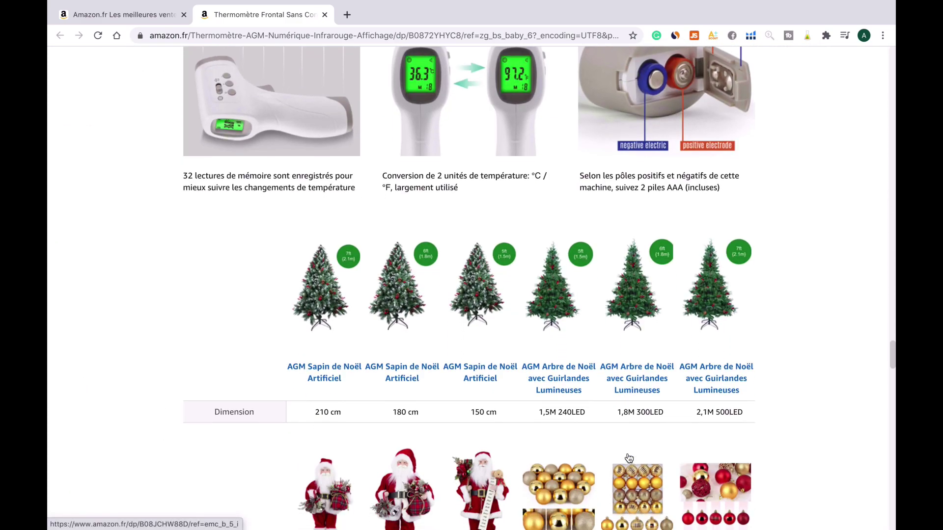
scroll(628, 457, down, 15)
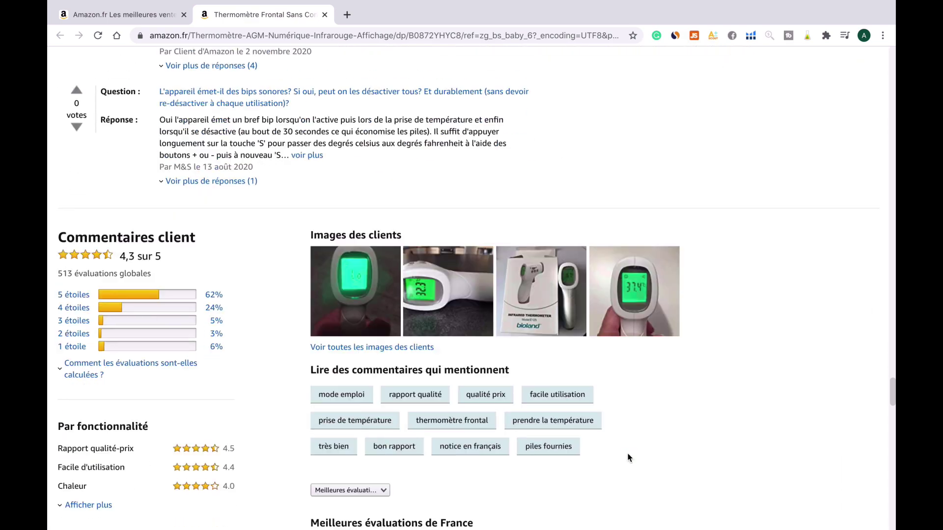
Read the thermometer's top customer reviews from France, checking both the complaints and the positive feedback
scroll(629, 457, down, 2)
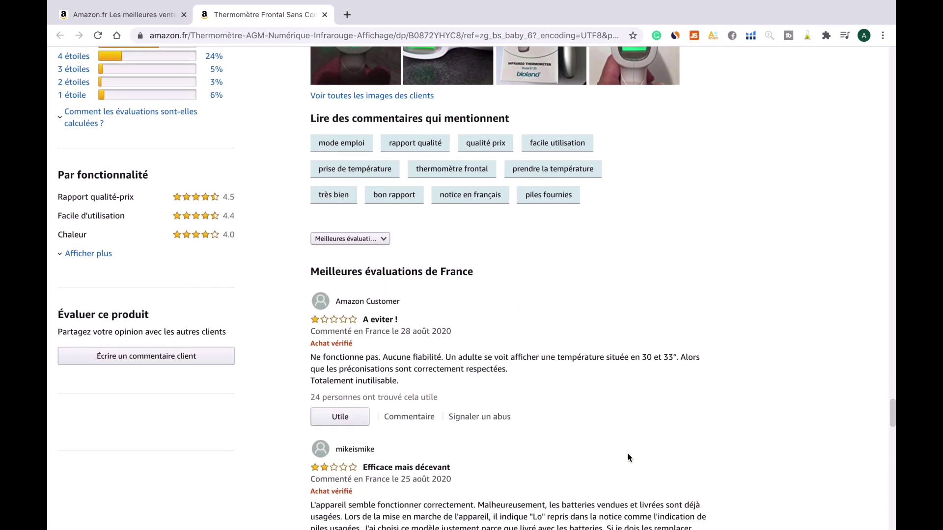
scroll(494, 353, down, 5)
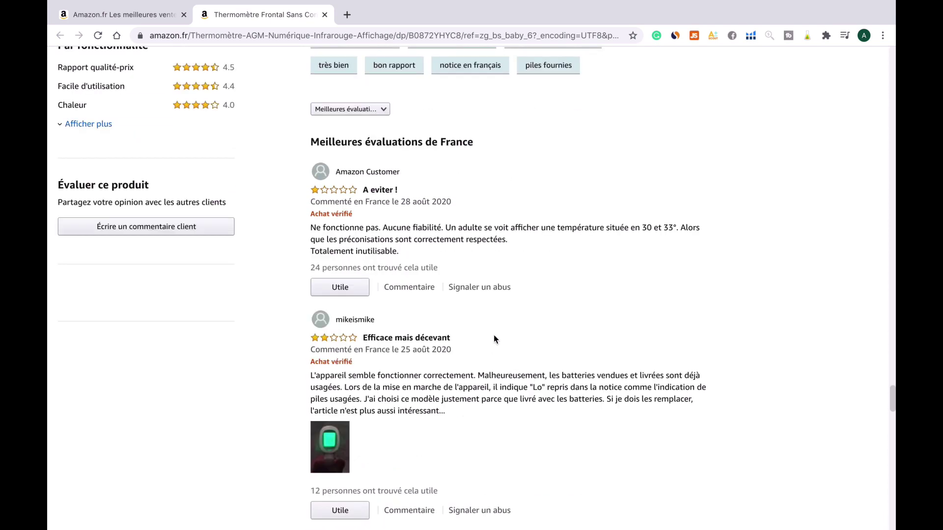
scroll(495, 339, down, 10)
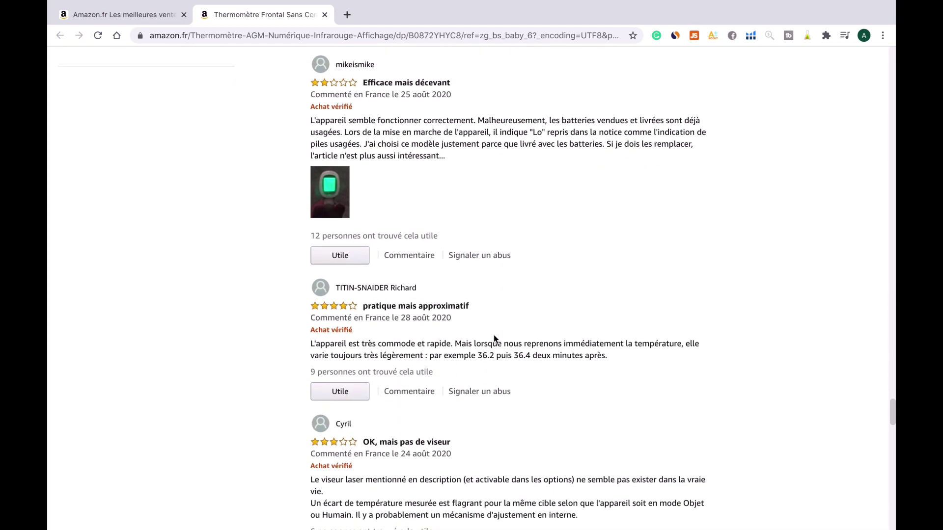
scroll(494, 338, down, 10)
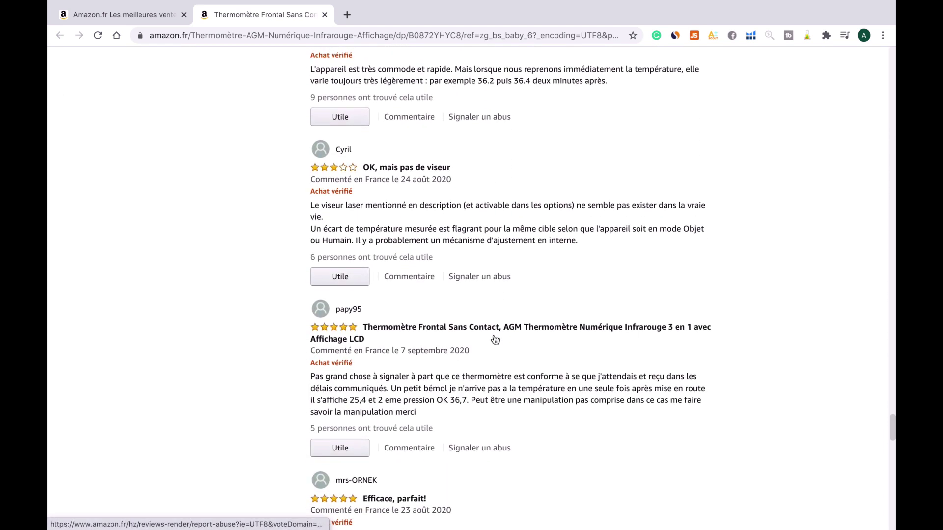
scroll(495, 340, down, 4)
scroll(495, 339, down, 5)
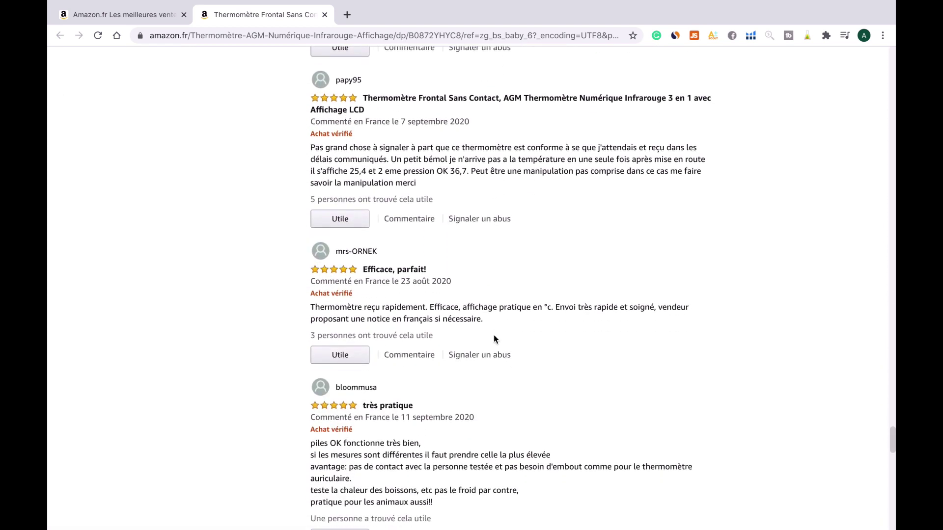
scroll(495, 339, down, 10)
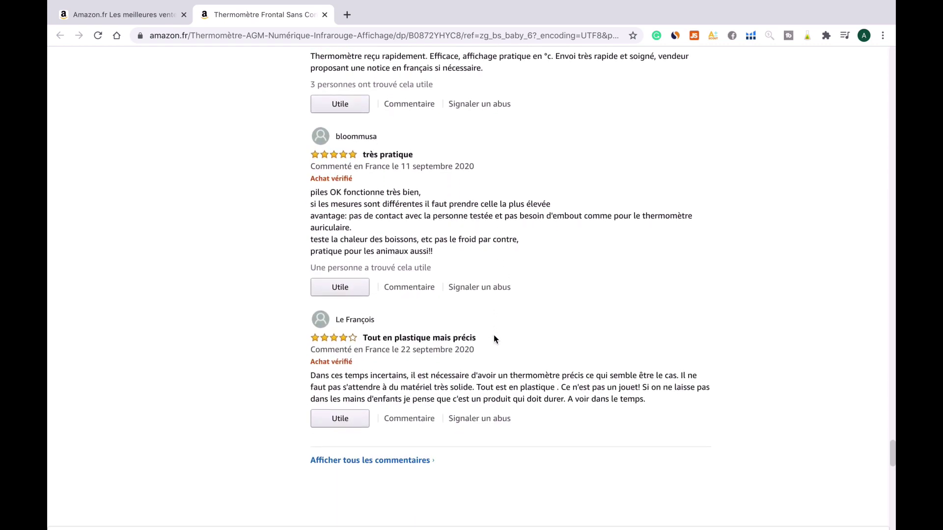
scroll(495, 338, down, 1)
scroll(495, 338, up, 10)
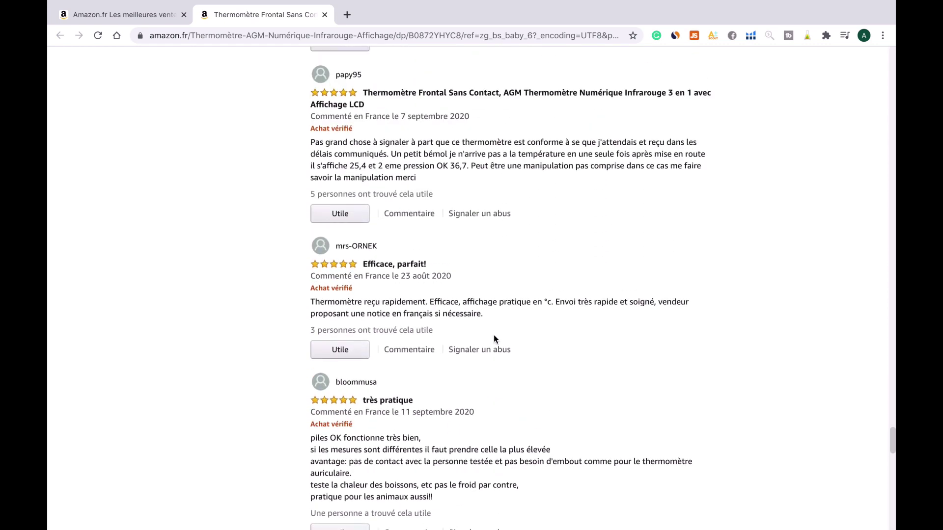
scroll(494, 339, up, 20)
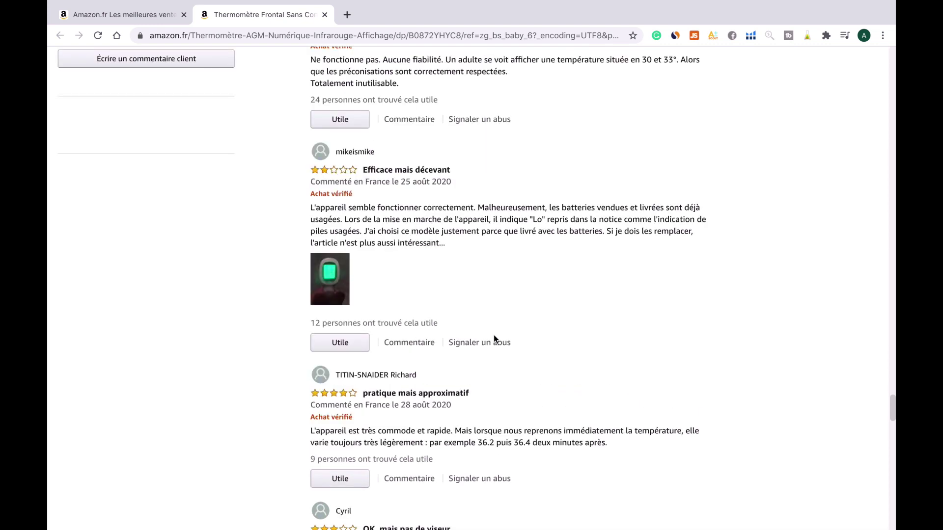
Recheck the listing's price and bullet points, and open the AGM FR Direct seller profile to examine its company details and feedback
scroll(493, 338, up, 20)
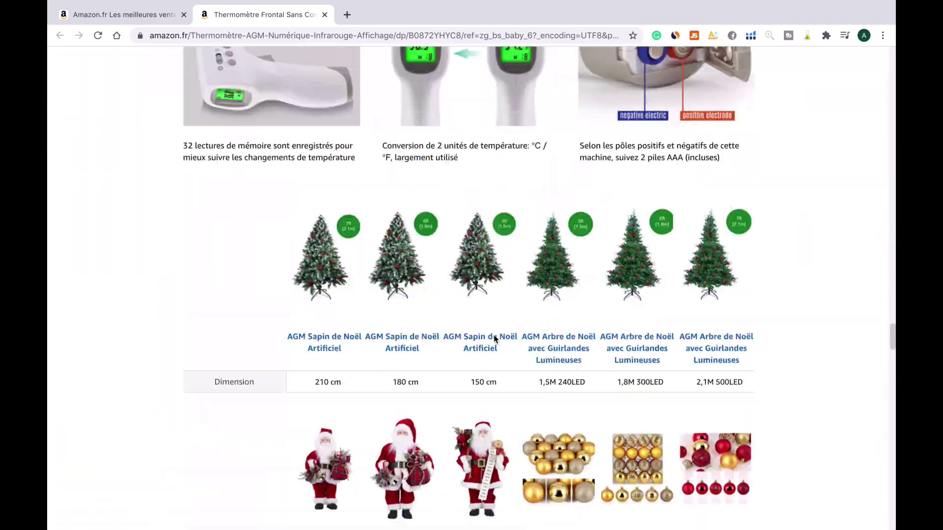
scroll(493, 338, up, 20)
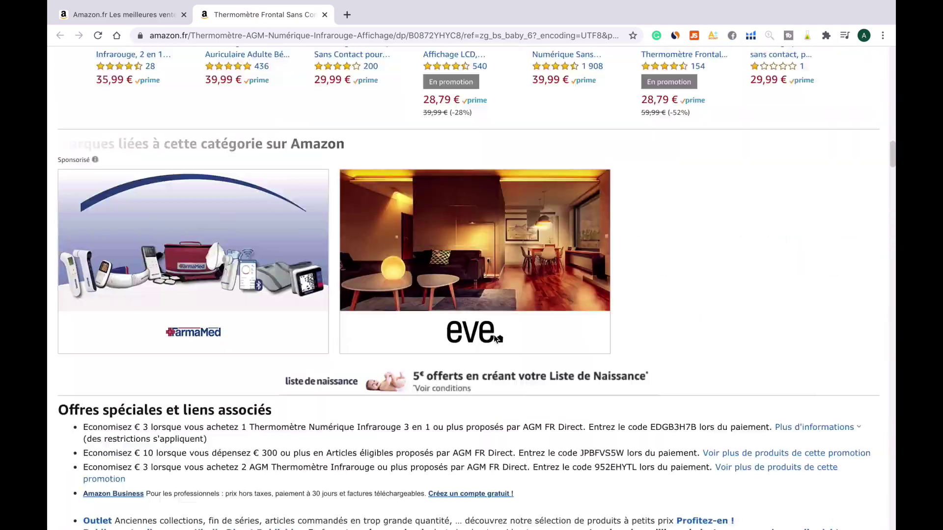
scroll(496, 338, up, 20)
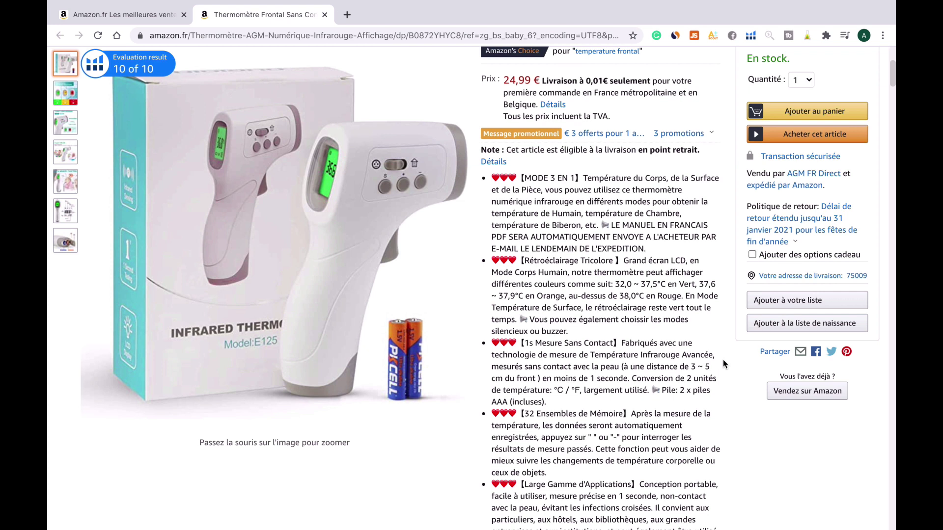
scroll(718, 285, down, 1)
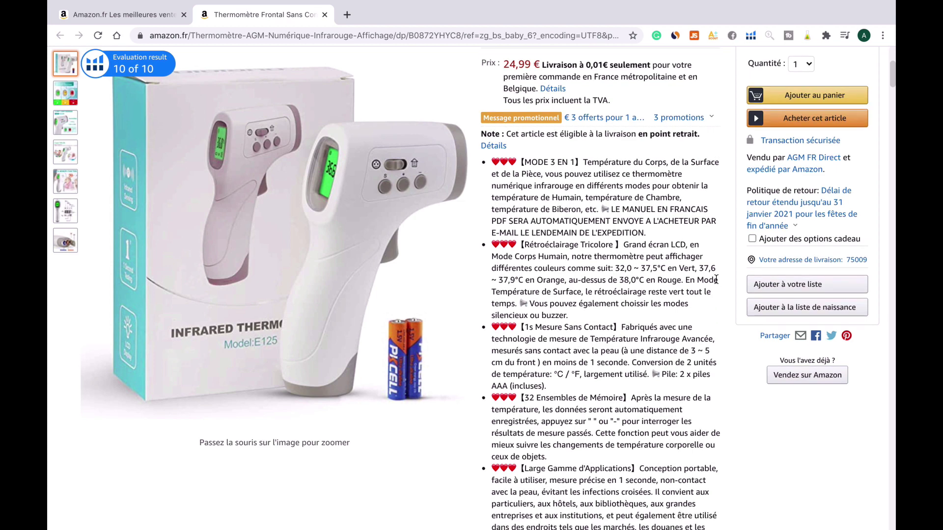
scroll(717, 279, up, 3)
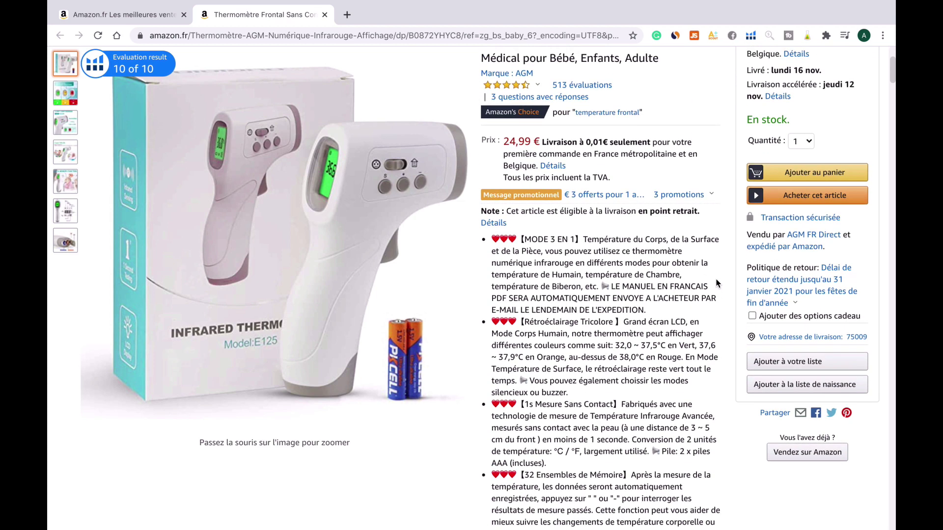
click(802, 240)
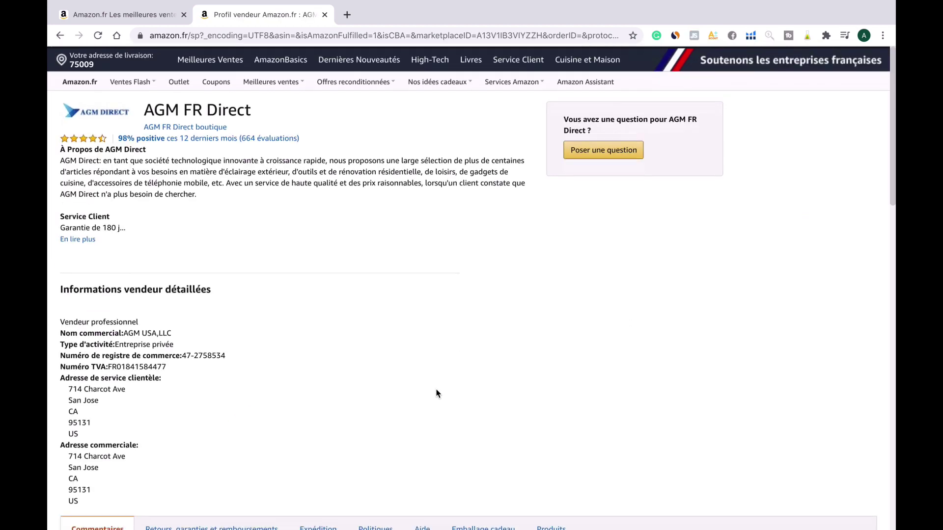
scroll(437, 393, down, 4)
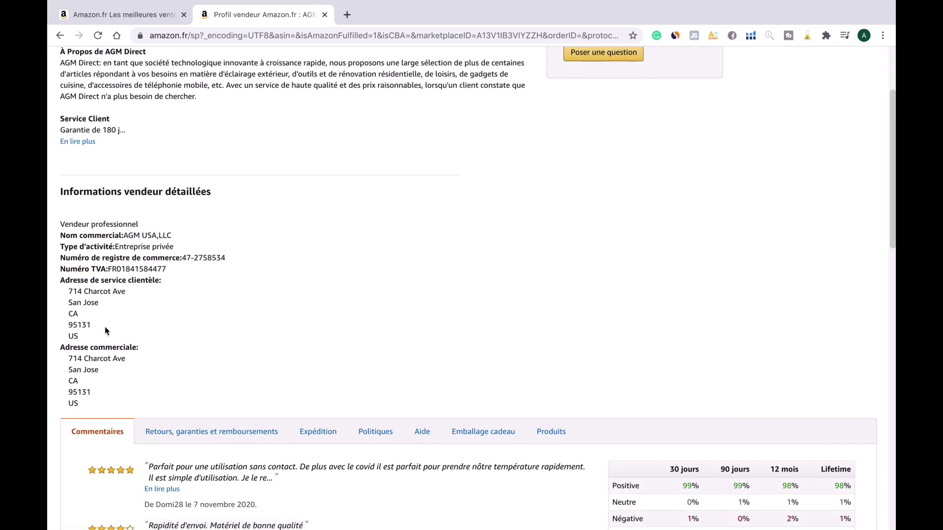
scroll(516, 356, down, 1)
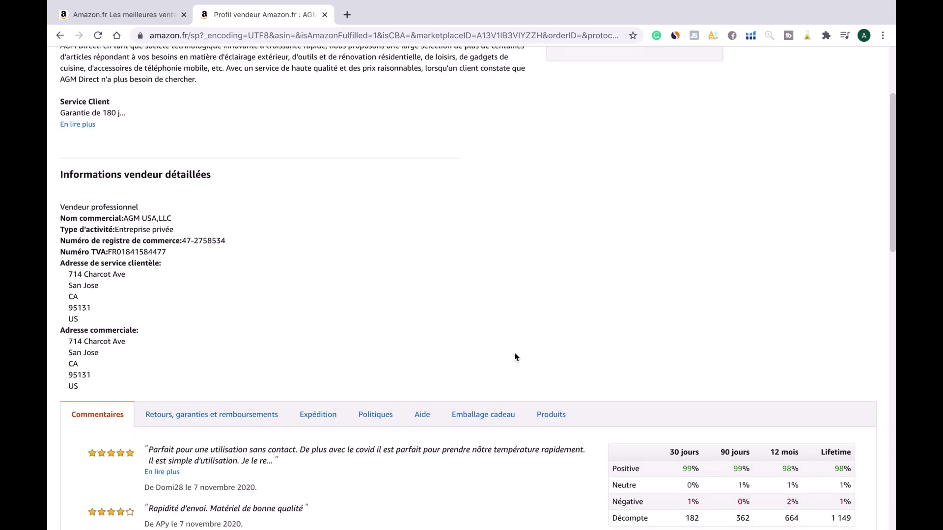
scroll(515, 357, down, 2)
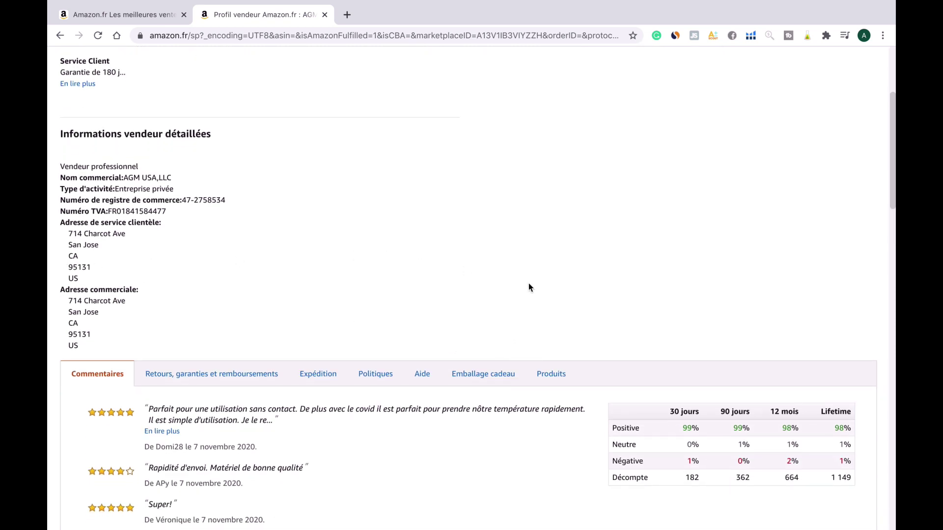
scroll(529, 287, down, 3)
Open AGM FR Direct's product list and browse the items on the first results page
click(548, 305)
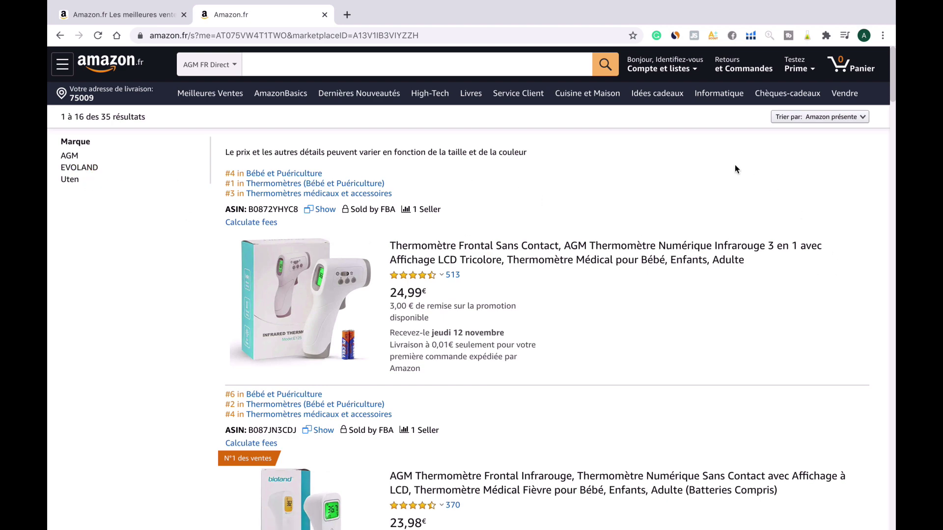
scroll(735, 143, down, 15)
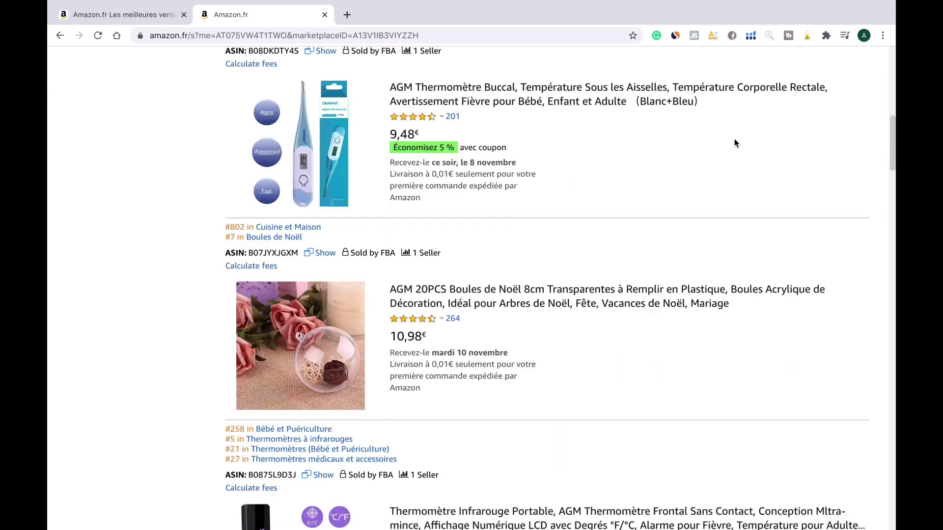
scroll(735, 143, down, 15)
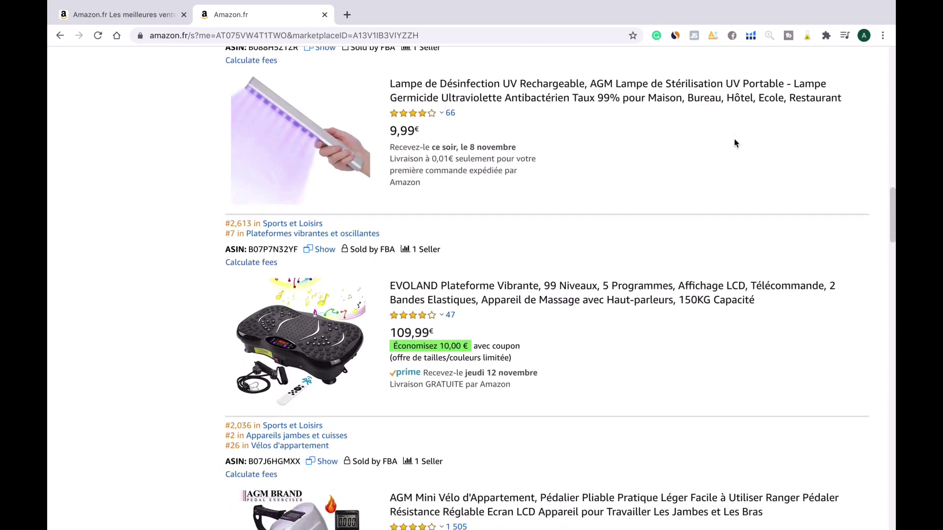
scroll(735, 143, down, 16)
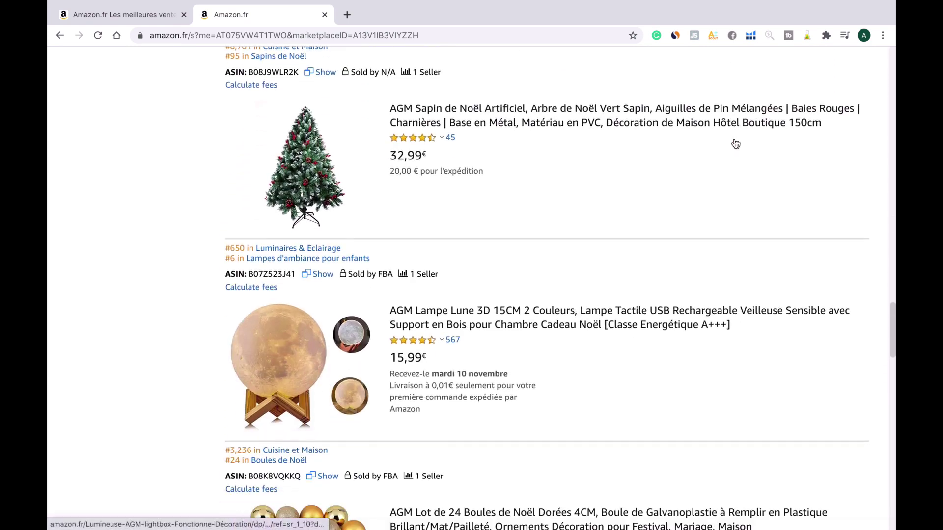
scroll(735, 143, down, 15)
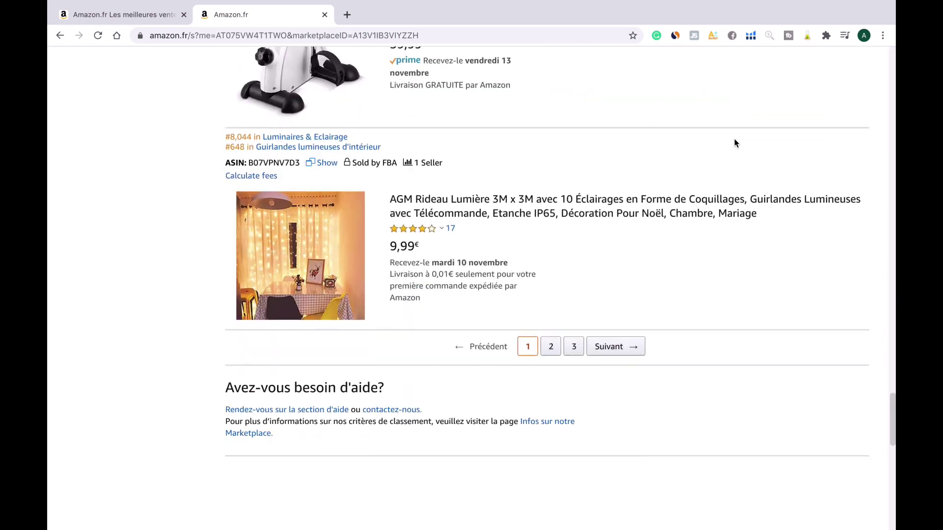
scroll(735, 139, down, 1)
Browse the second page of AGM FR Direct's products
click(556, 217)
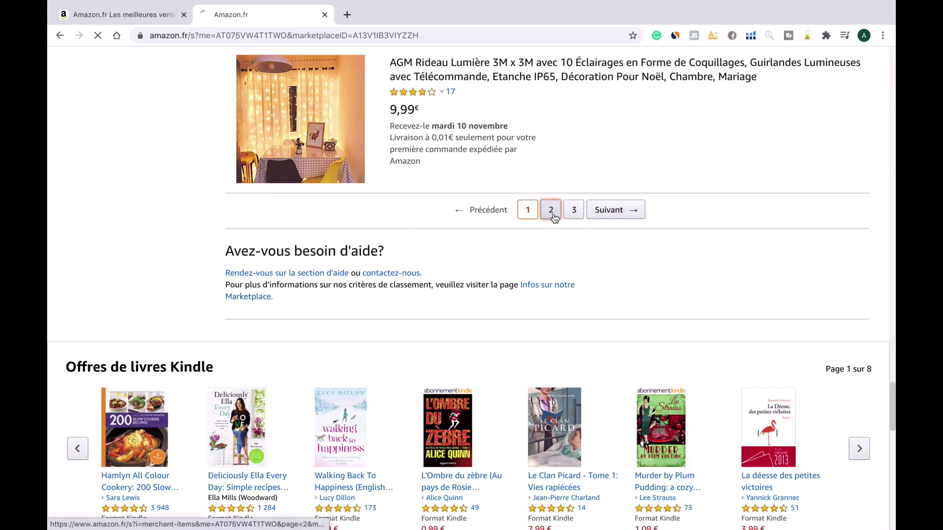
scroll(555, 221, down, 4)
scroll(555, 220, down, 20)
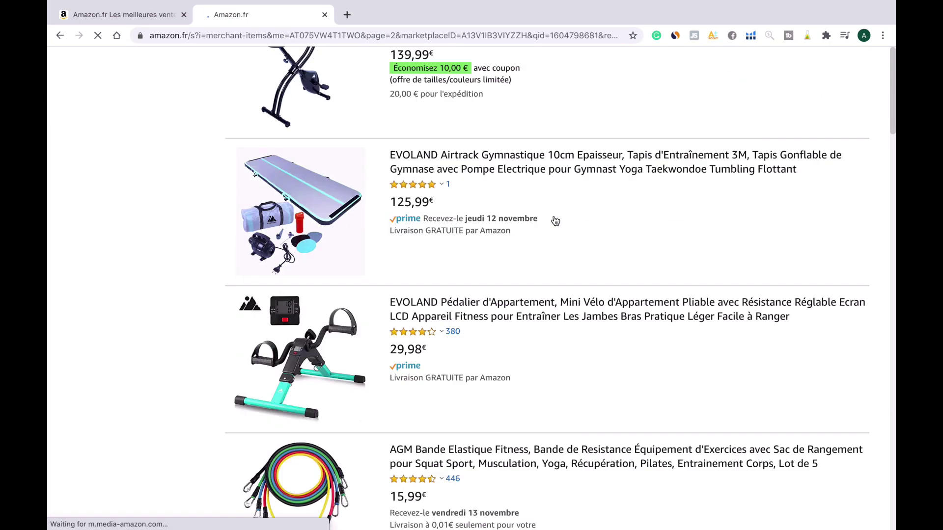
scroll(555, 221, down, 10)
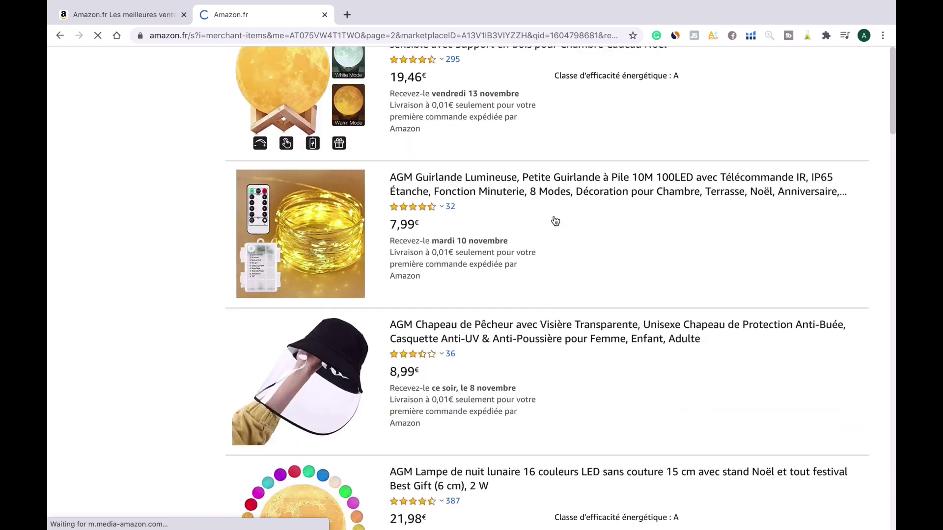
Analyse AGM FR Direct's products from the first results page in JungleScout, with more results loaded and sorted by highest monthly revenue
click(529, 446)
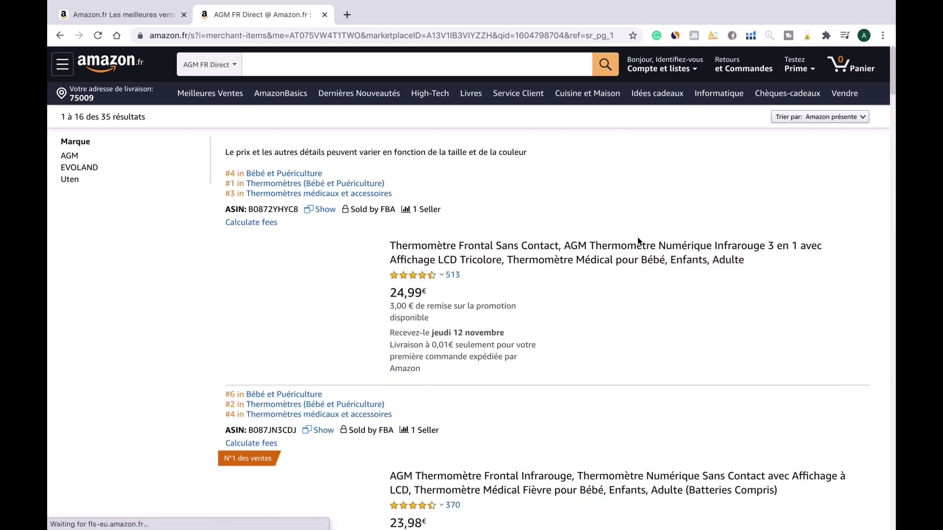
click(694, 36)
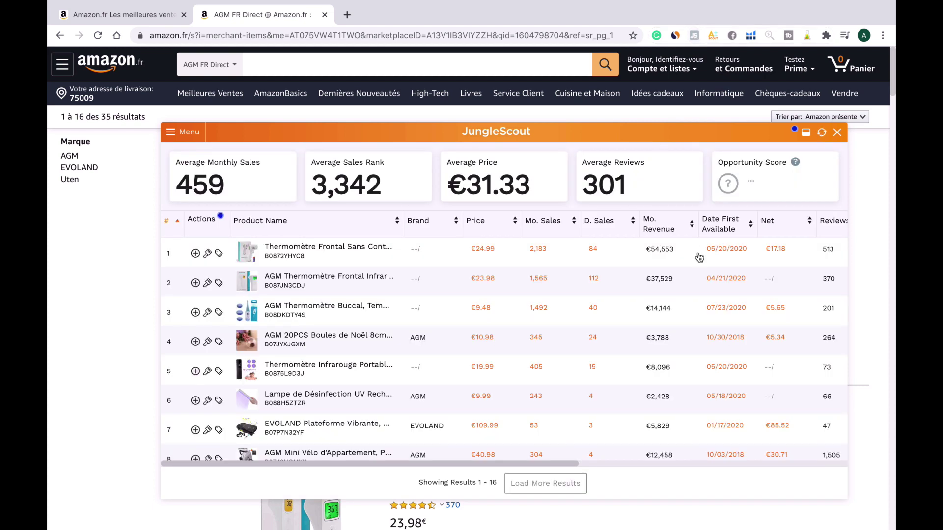
click(540, 486)
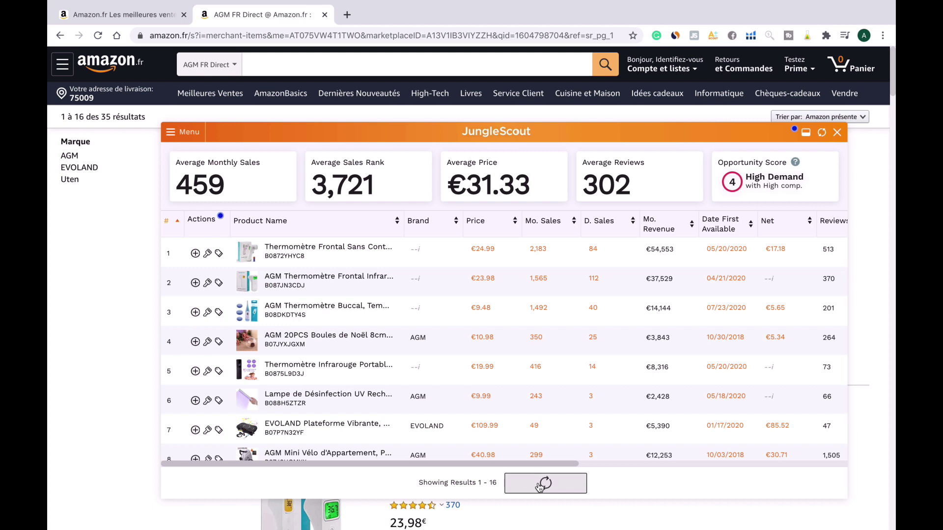
click(539, 486)
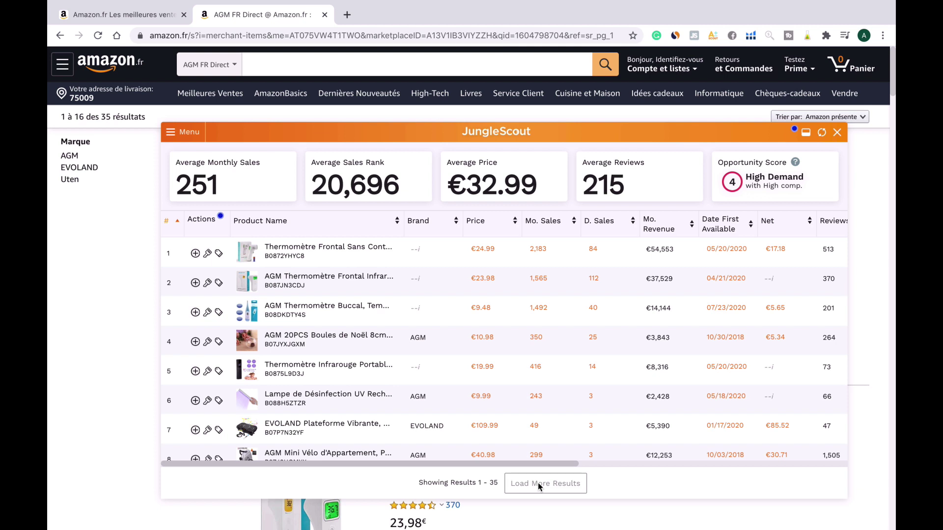
click(669, 229)
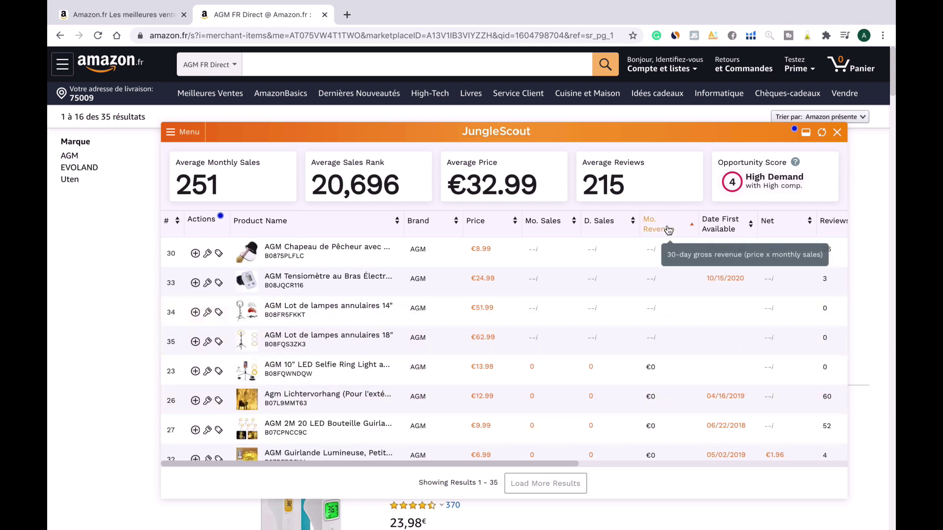
click(669, 229)
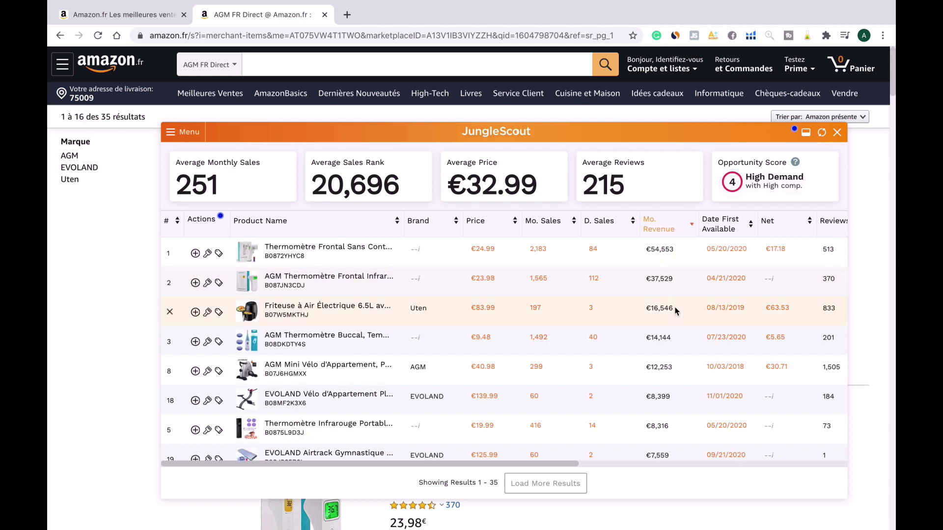
Inspect AGM FR Direct's top-revenue products and sort the JungleScout results by date first available, newest first
mouse_move(287, 253)
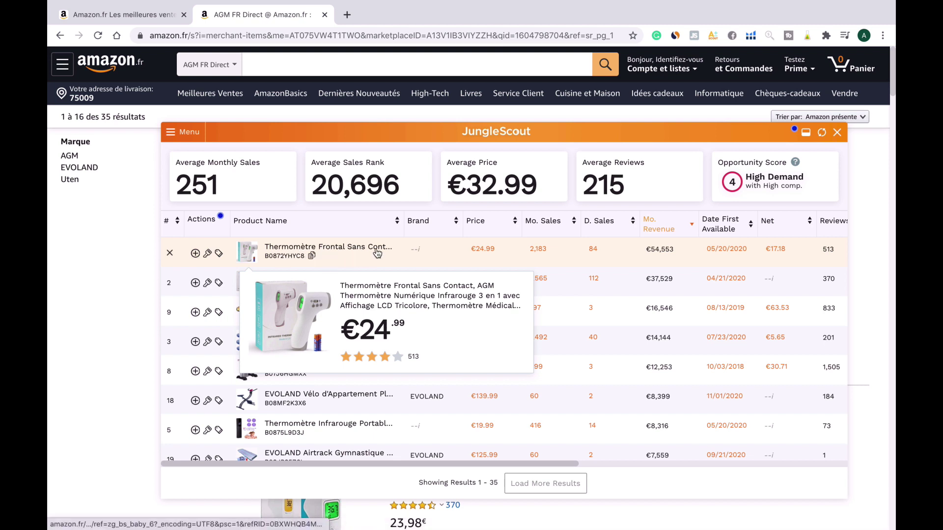
mouse_move(302, 286)
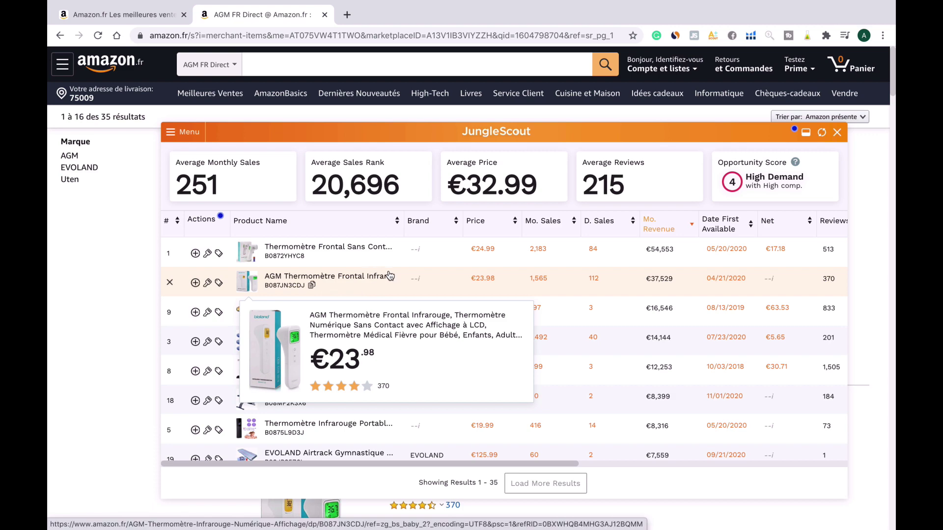
mouse_move(344, 312)
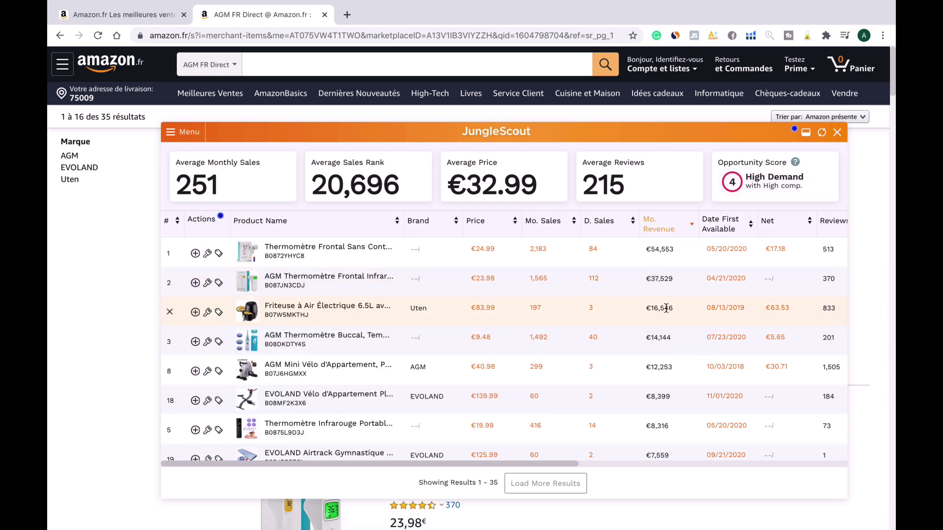
mouse_move(736, 312)
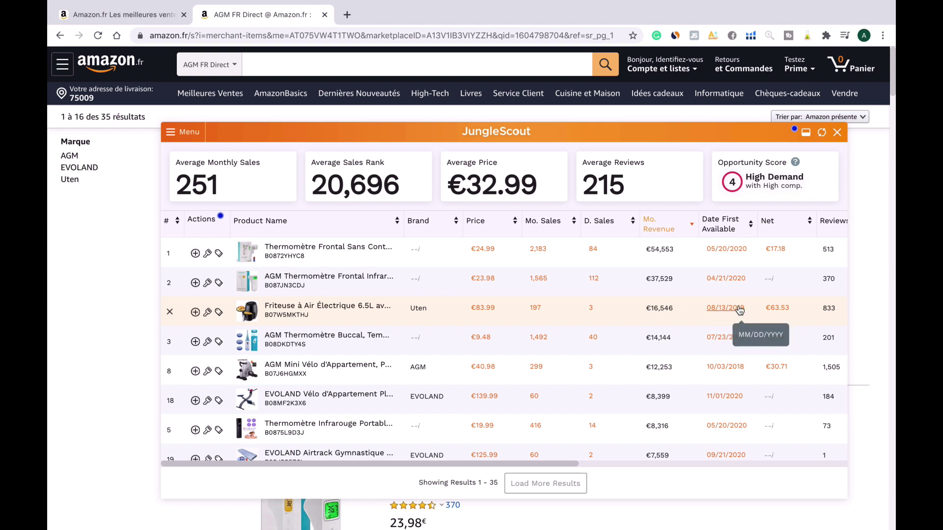
click(720, 225)
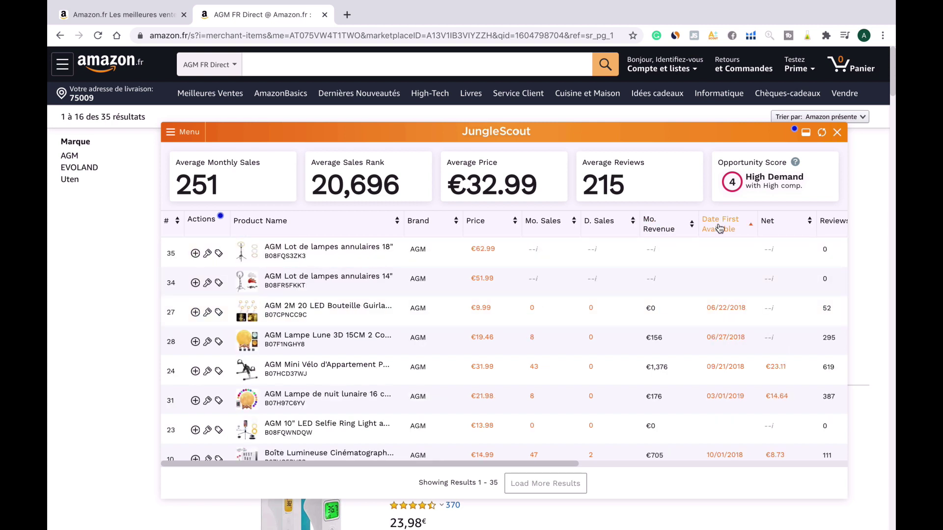
click(720, 228)
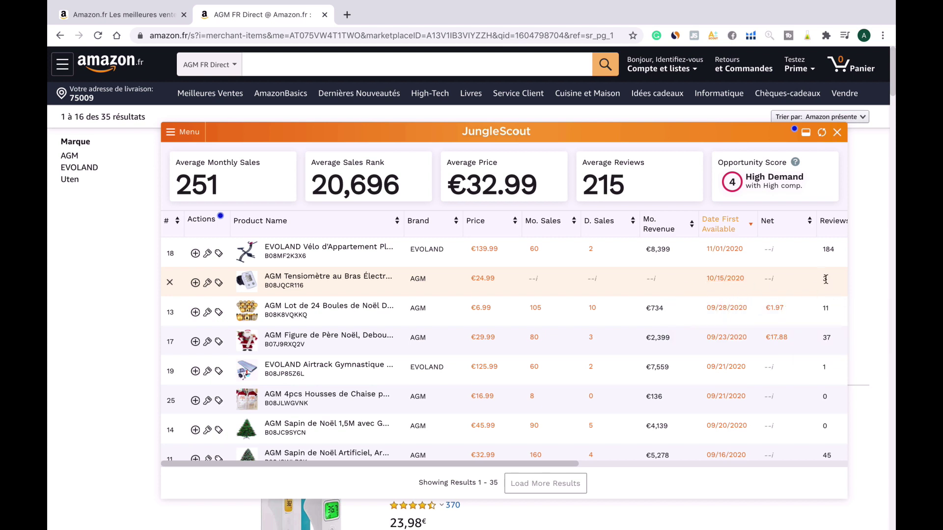
mouse_move(291, 313)
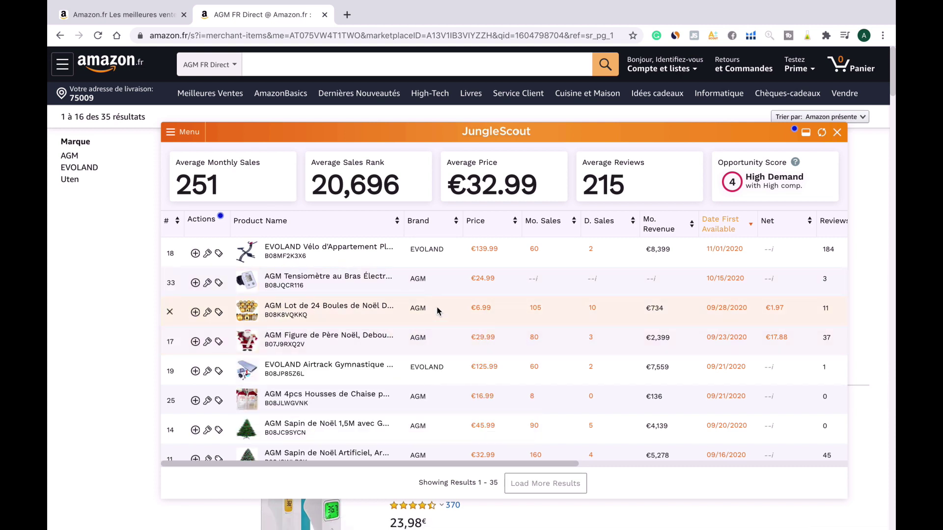
Filter the JungleScout results to products priced between 19.45 and 42.54
click(172, 133)
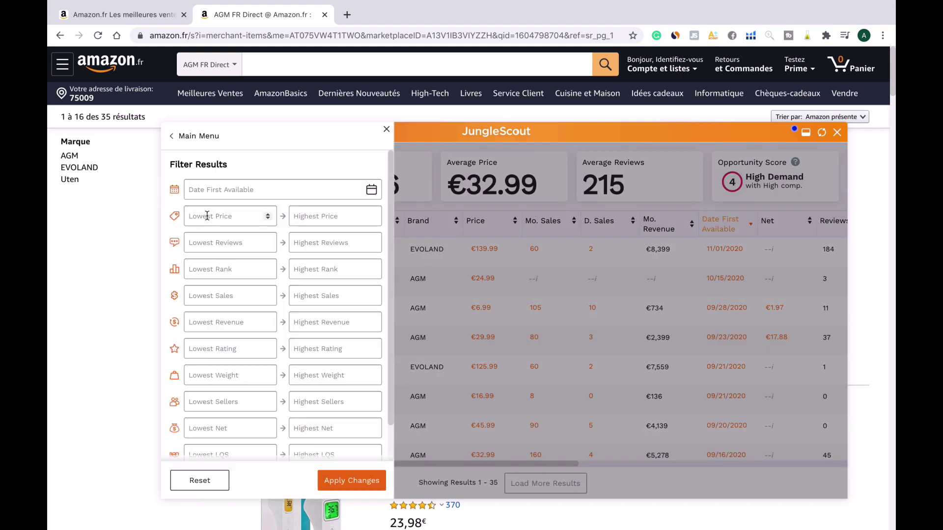
click(206, 216)
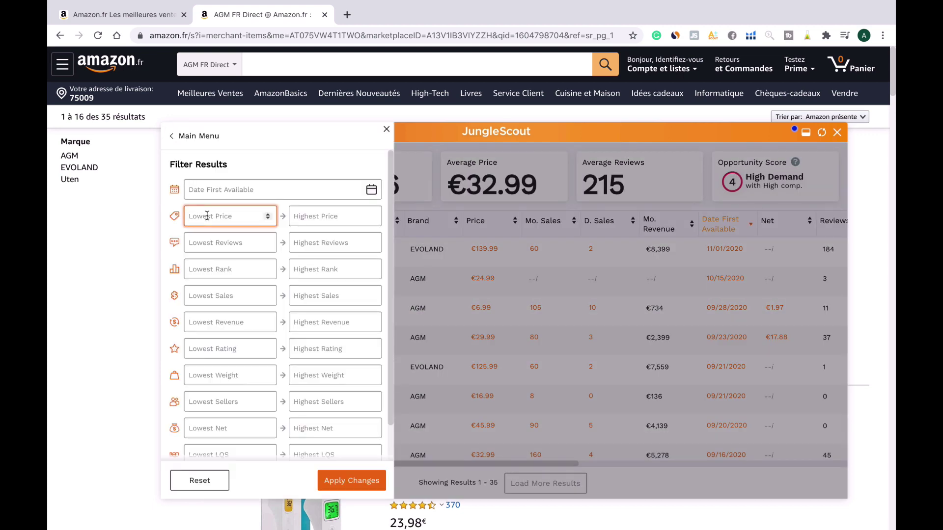
text(19.45)
click(326, 216)
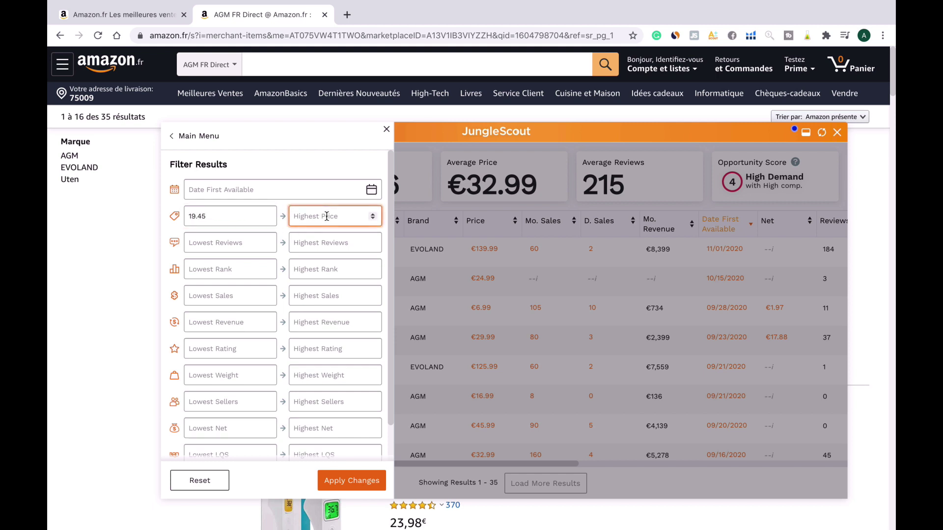
text(42.54)
click(352, 482)
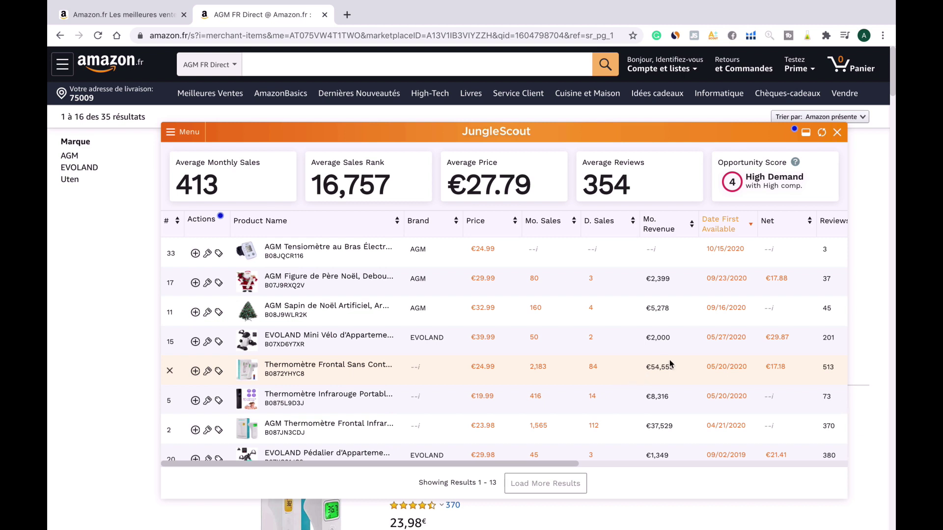
Compare the filtered products by date first available in both sort orders, ending with newest first, and inspect the Christmas tree, mini bike and thermometers
click(720, 230)
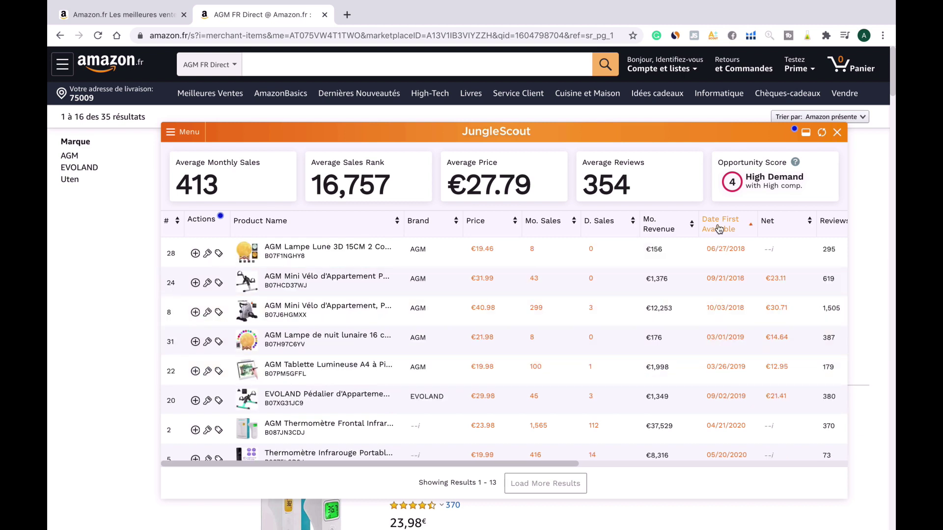
click(719, 229)
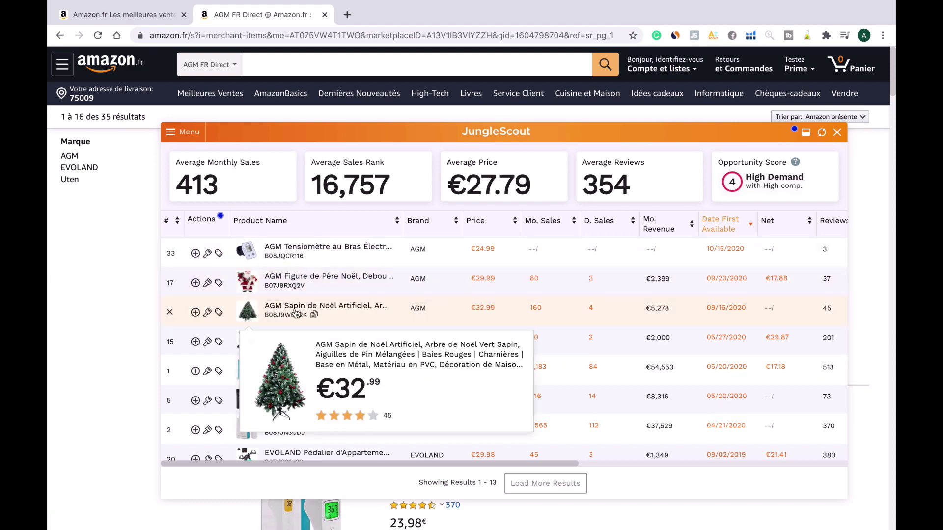
scroll(297, 313, down, 1)
mouse_move(280, 345)
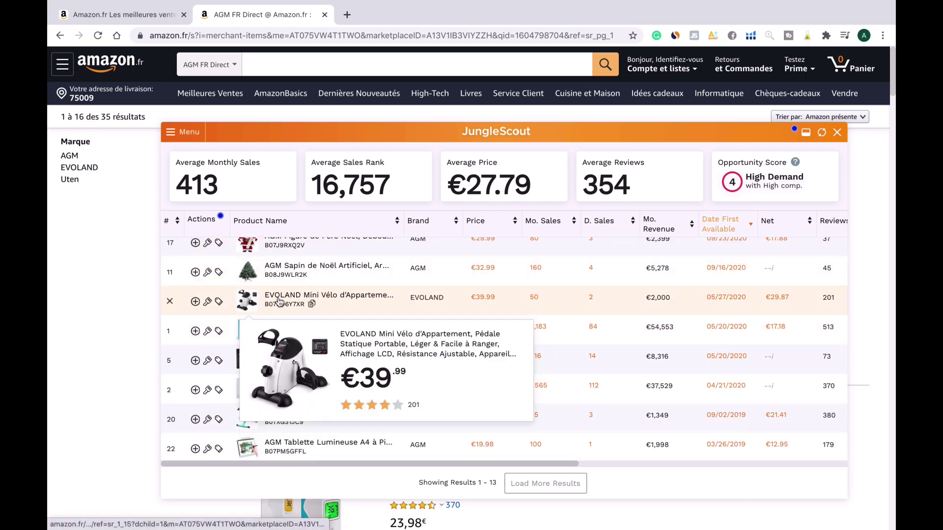
mouse_move(283, 329)
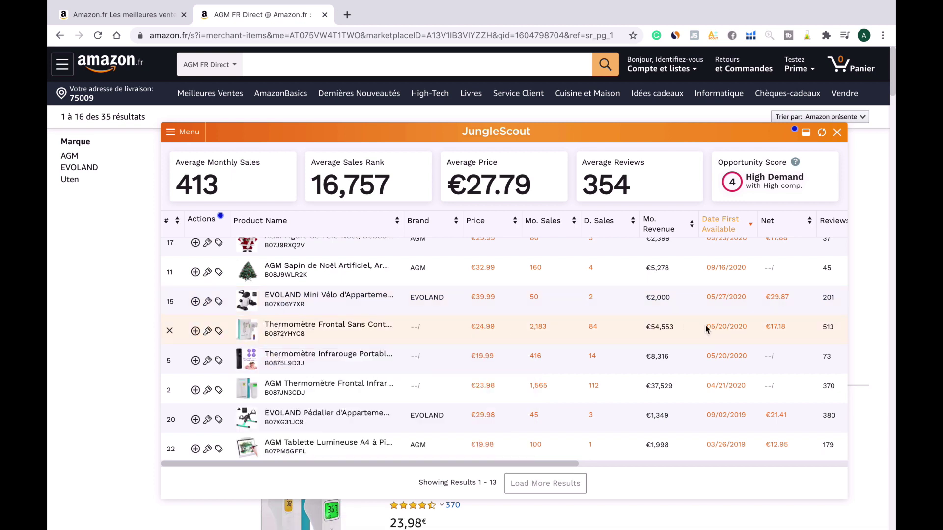
mouse_move(377, 361)
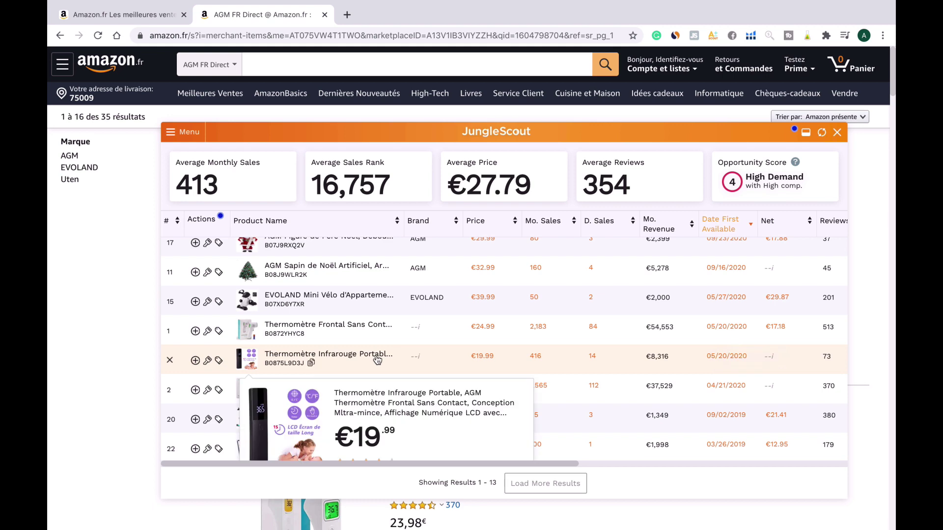
Open the €24.99 AGM forehead thermometer listing and search all categories for its title text "Thermomètre Frontal Sans Contact"
click(288, 329)
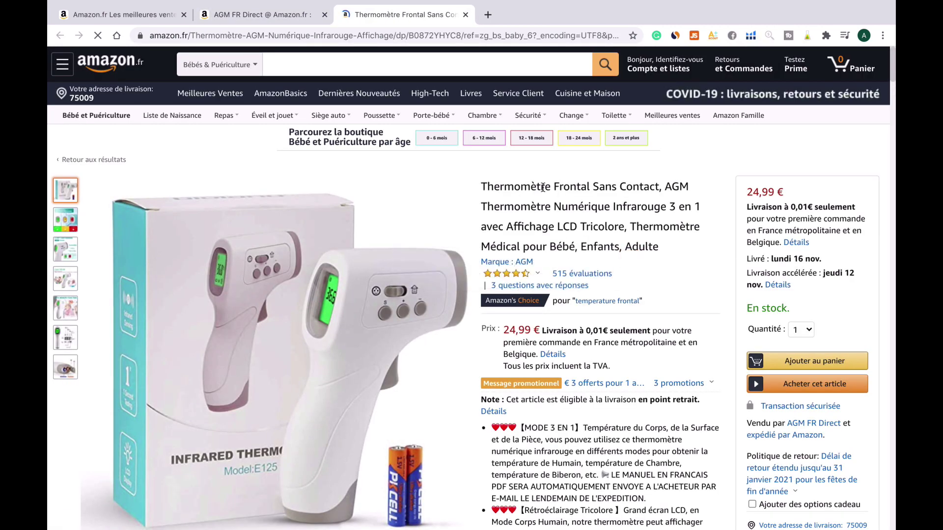
drag(542, 188, 659, 186)
key(ctrl+c)
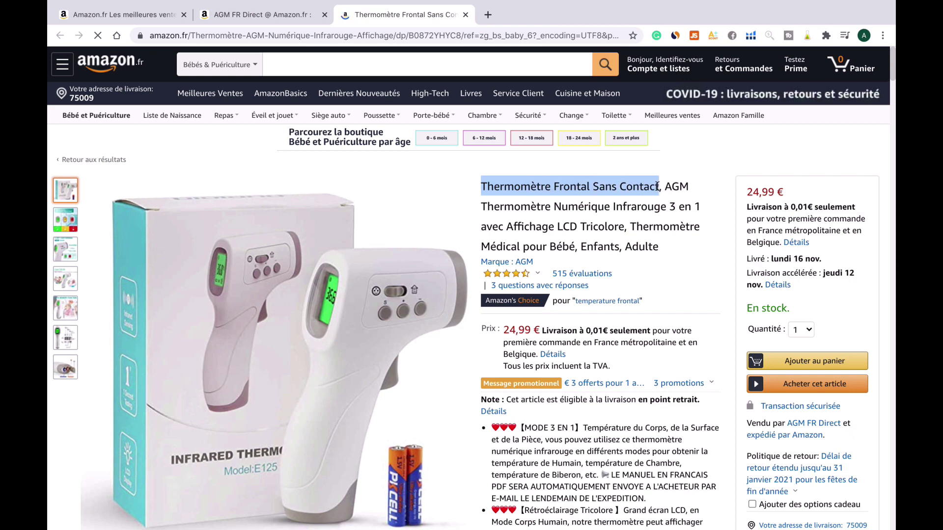
click(220, 64)
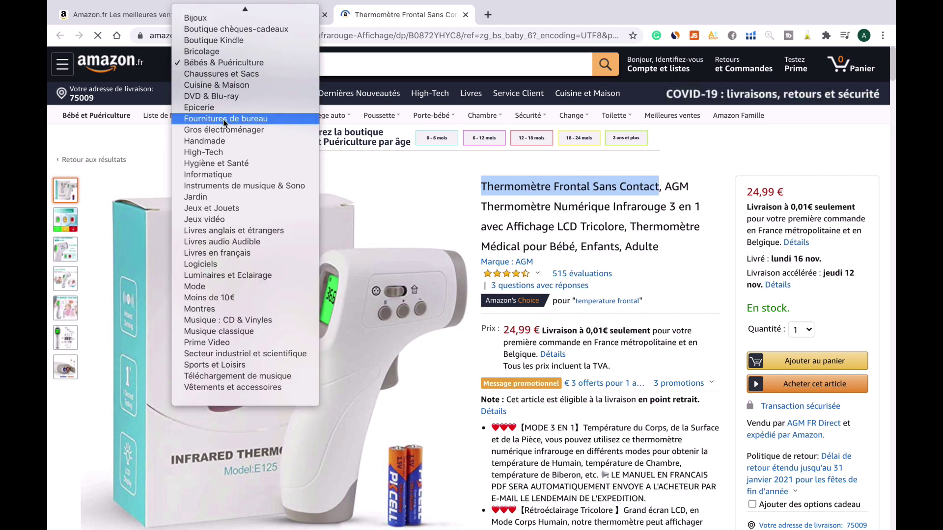
click(227, 11)
click(301, 60)
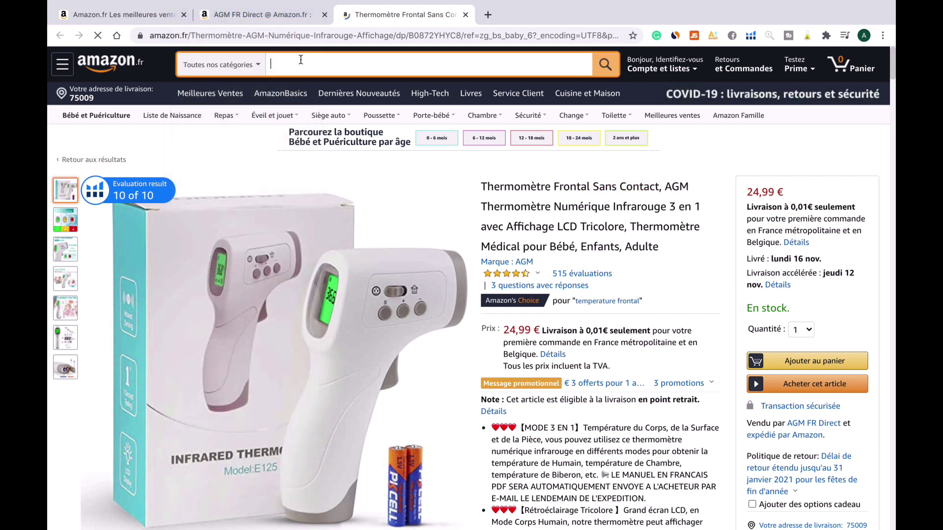
key(ctrl+v)
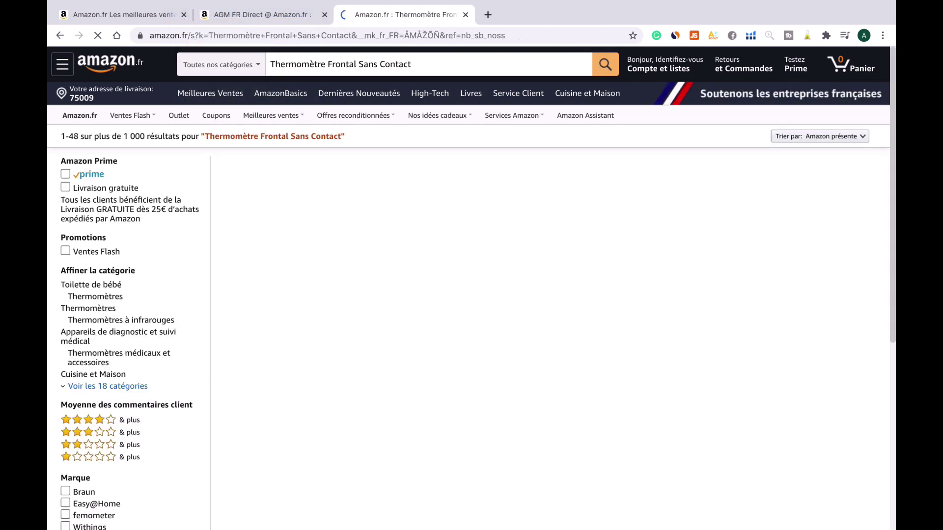
Browse the competing forehead thermometers in the search results, examining their prices, coupons, review counts and category ranks
scroll(871, 329, down, 3)
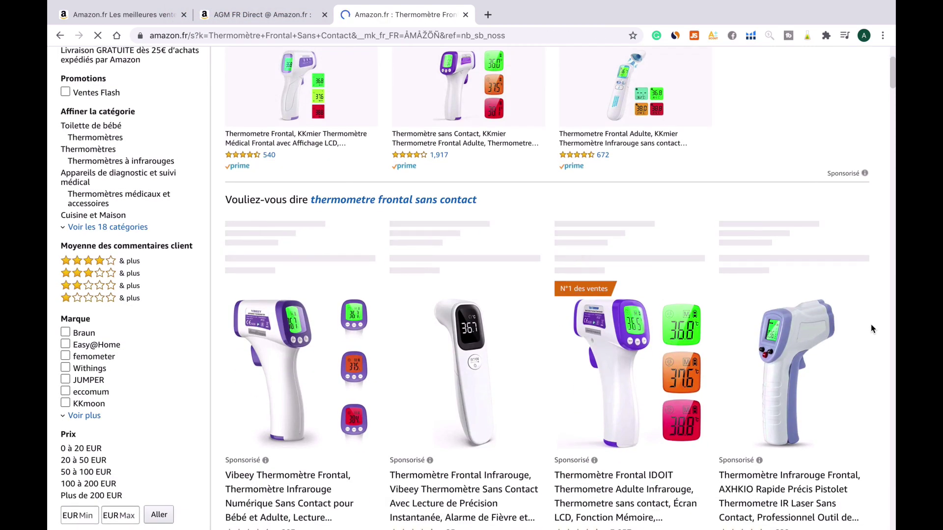
scroll(872, 325, down, 5)
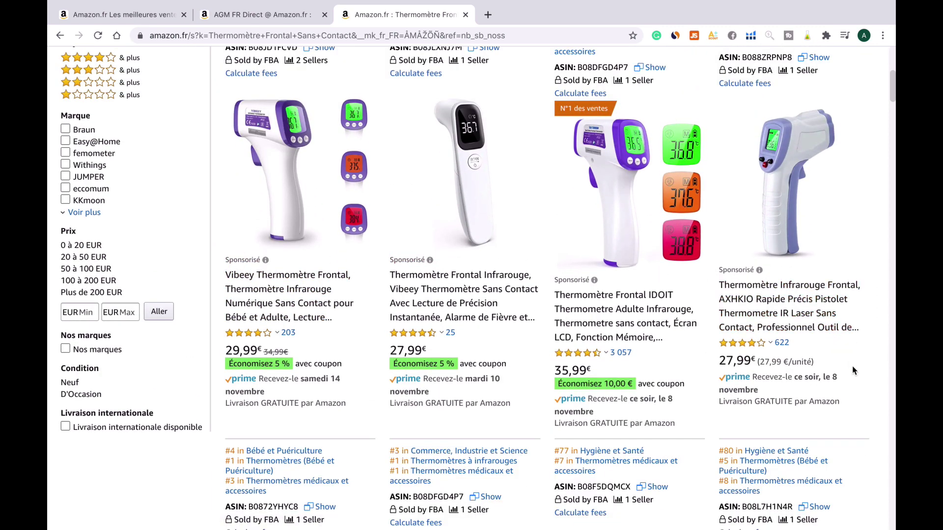
scroll(859, 377, down, 8)
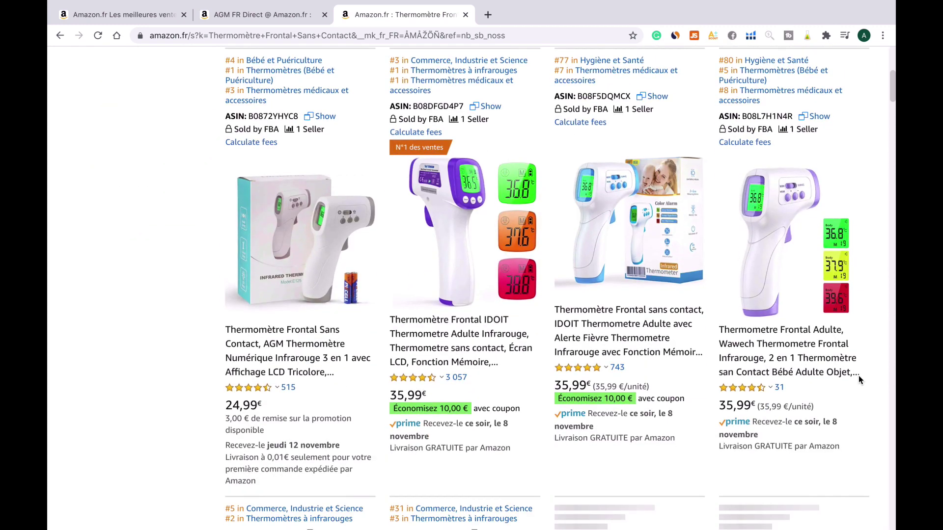
scroll(859, 378, down, 1)
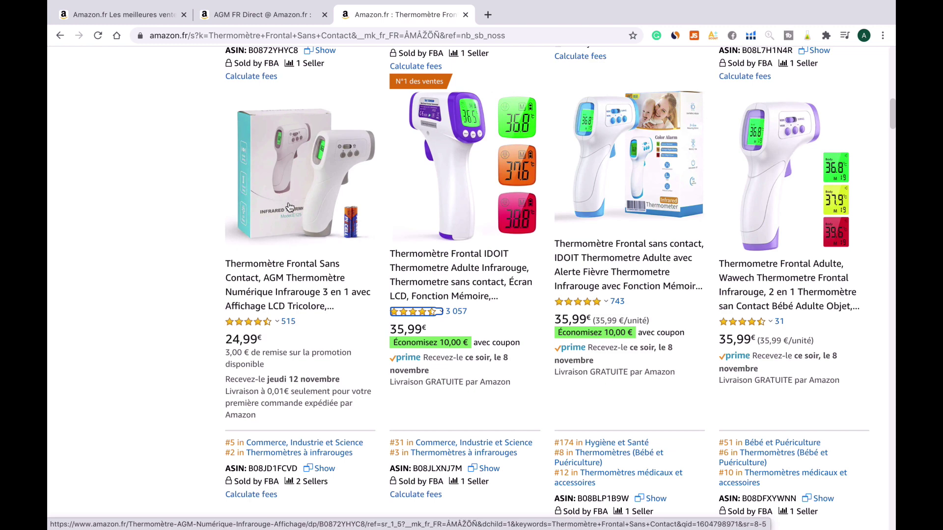
scroll(771, 370, down, 9)
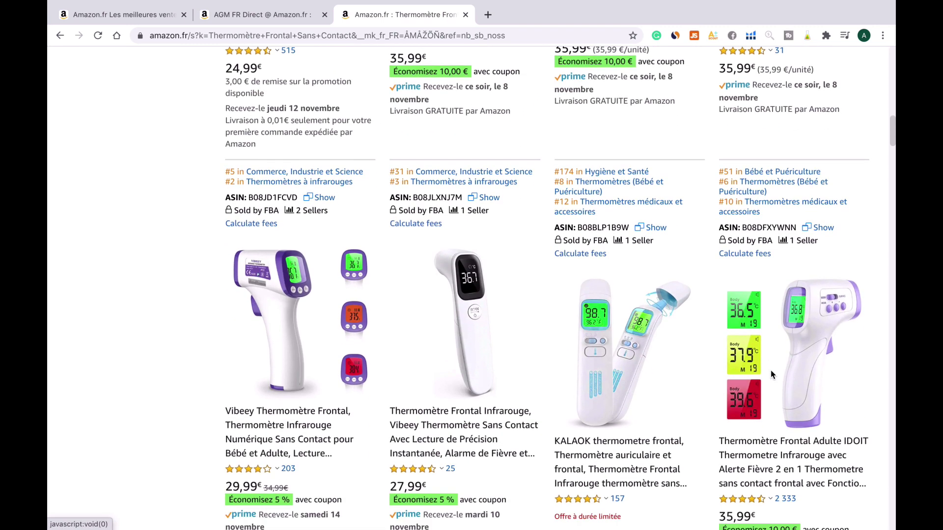
scroll(771, 370, down, 7)
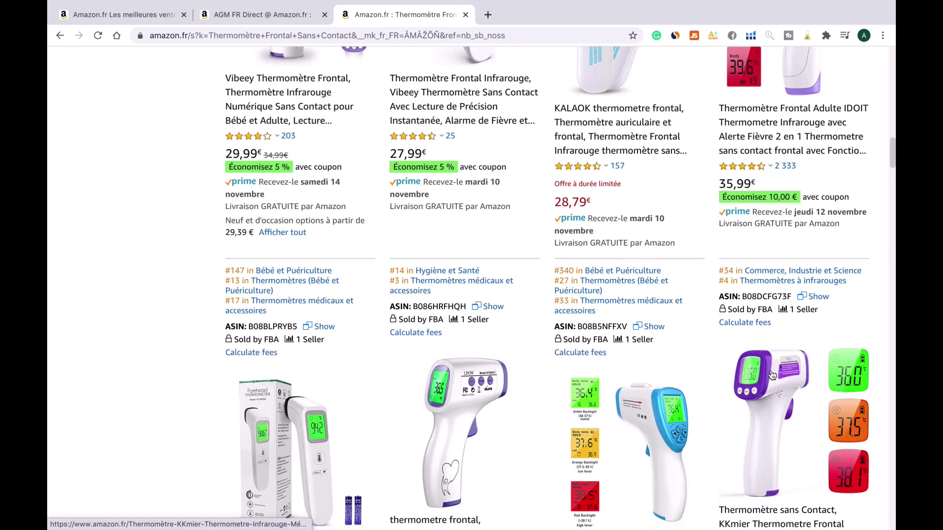
scroll(772, 375, down, 10)
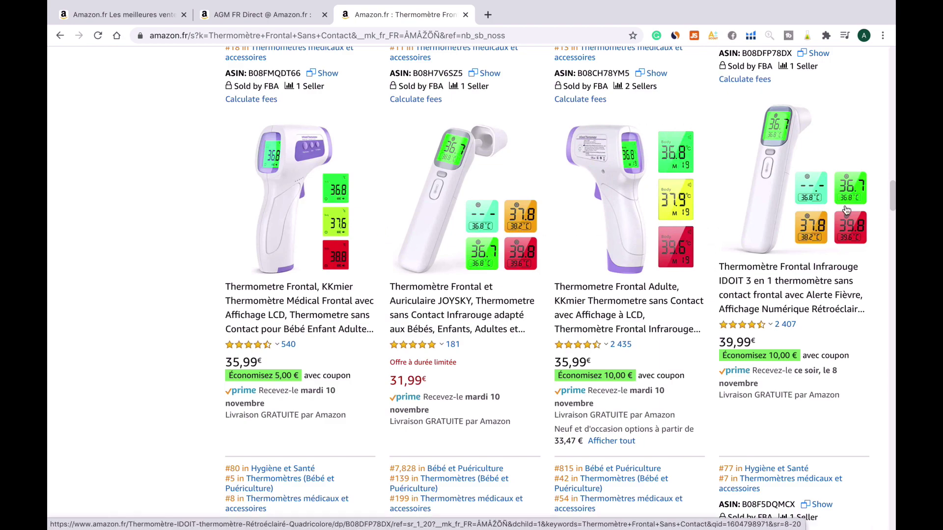
scroll(847, 211, down, 10)
scroll(847, 210, up, 15)
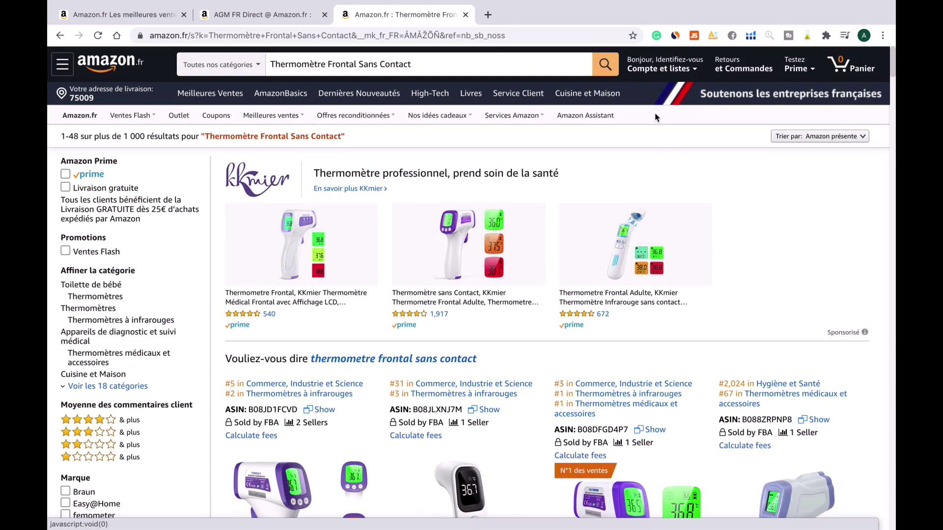
Analyse the forehead thermometer search results in JungleScout and review the competitors' sales, revenue, launch dates and reviews
click(694, 35)
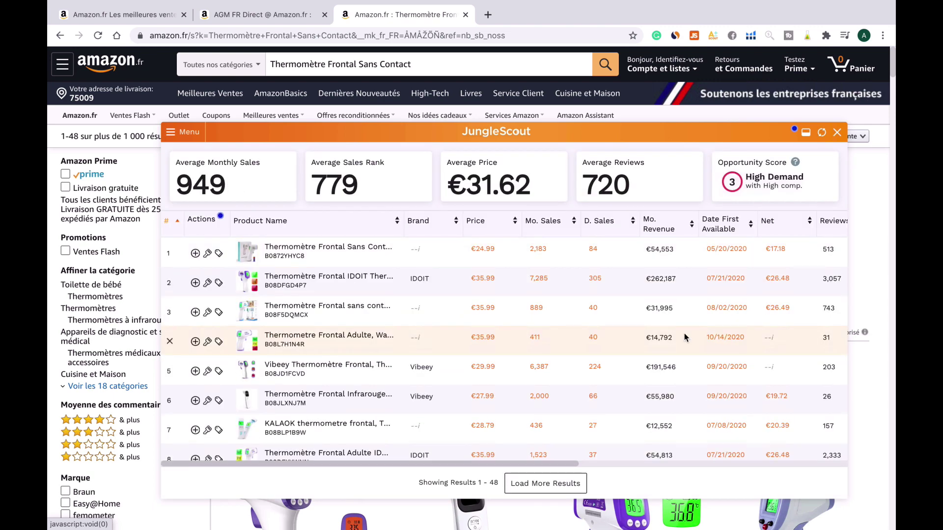
scroll(685, 335, down, 5)
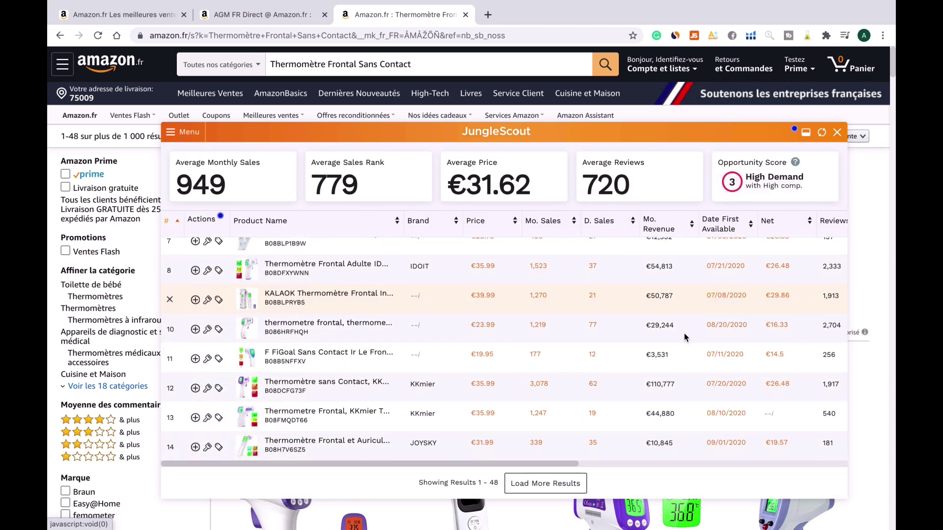
scroll(686, 336, up, 5)
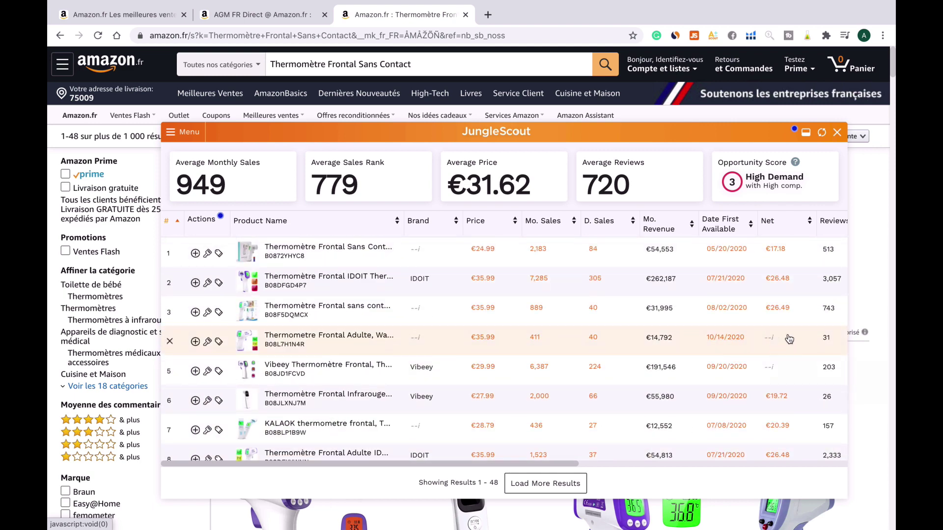